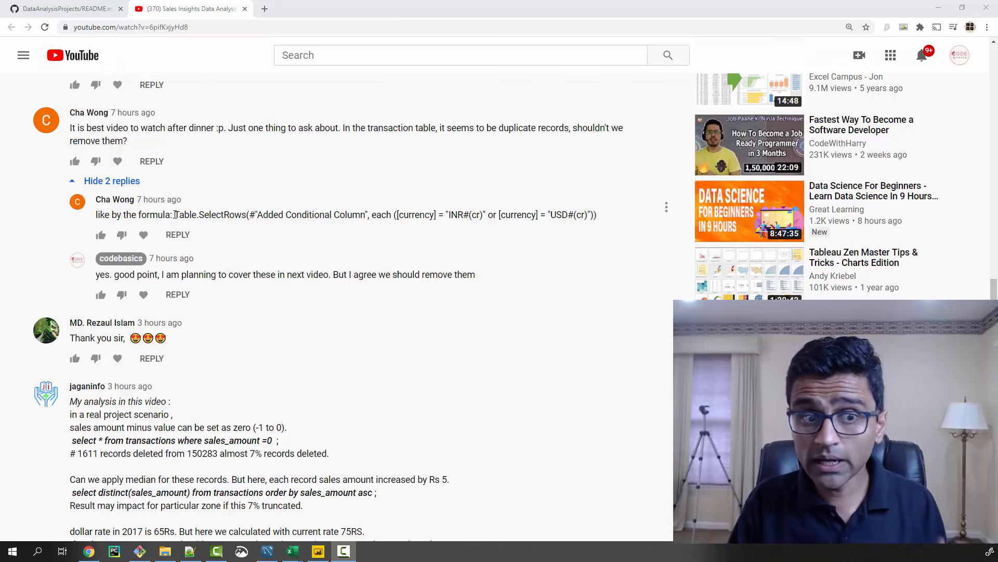
Examine the commenter's Table.SelectRows formula, focusing on its currency conditions for INR#(cr) and USD#(cr)
left_click_drag(174, 215, 536, 217)
left_click(539, 217)
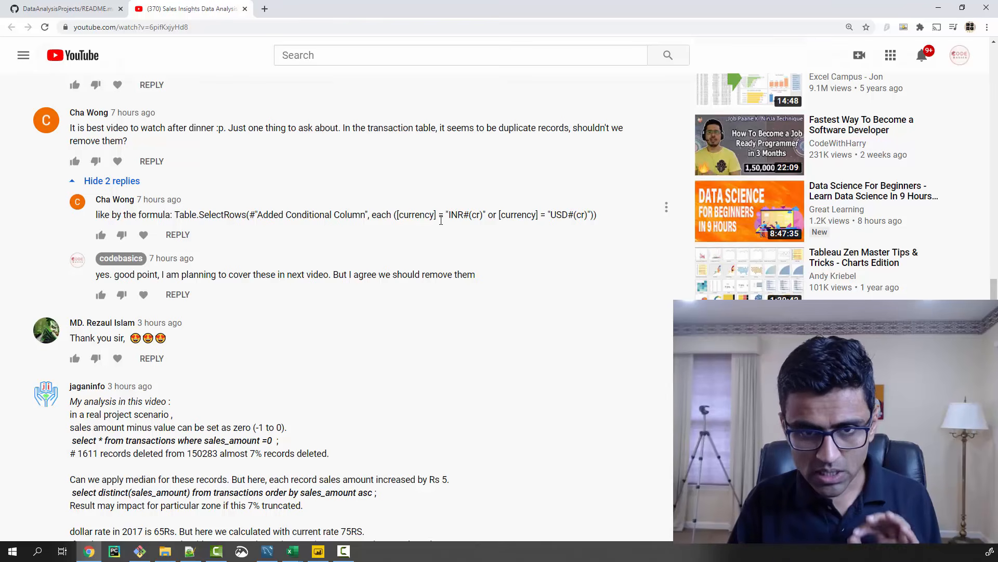
left_click_drag(391, 216, 598, 217)
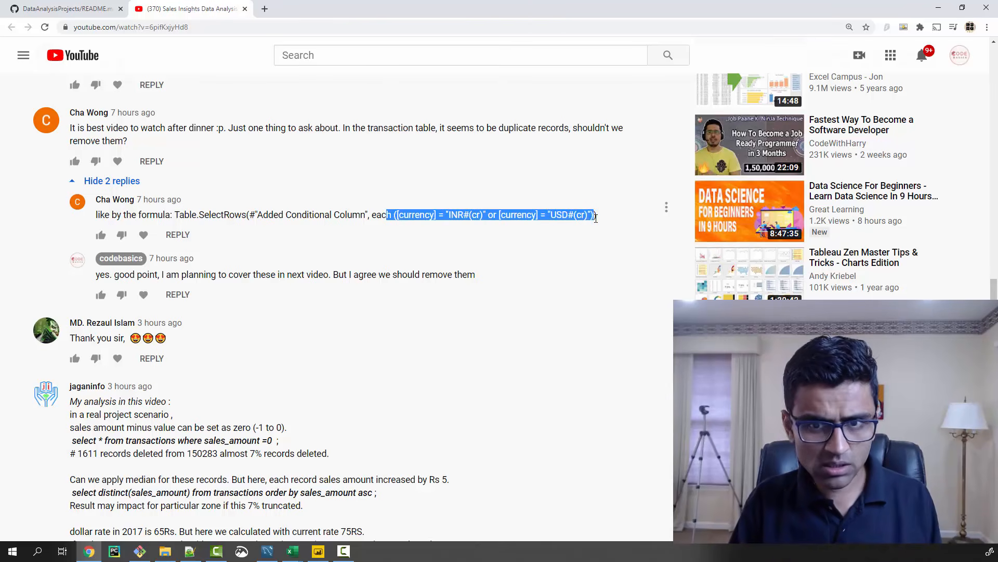
left_click(595, 218)
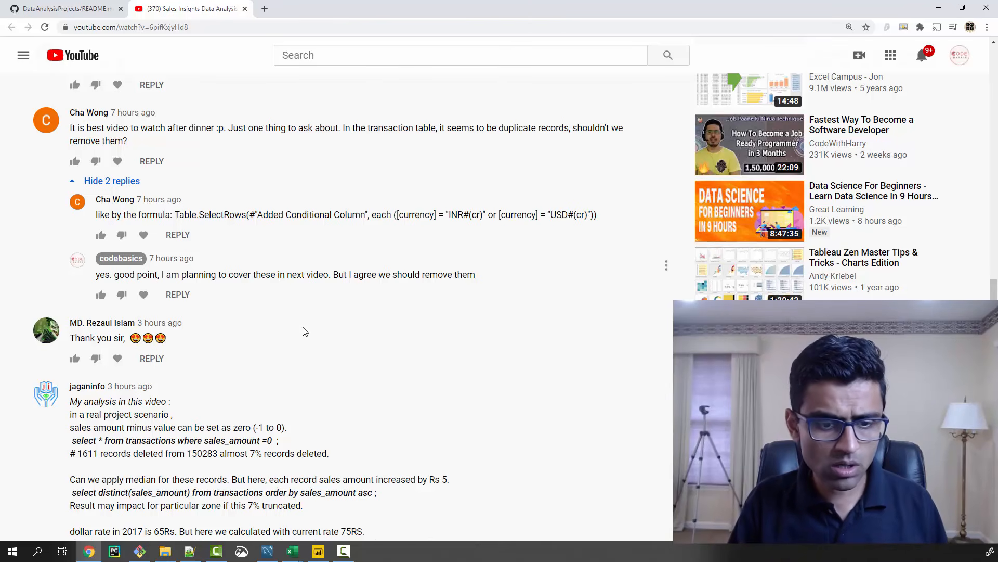
Switch to MySQL Workbench and examine the distinct currency query, comparing the two INR rows in its result grid
left_click(267, 552)
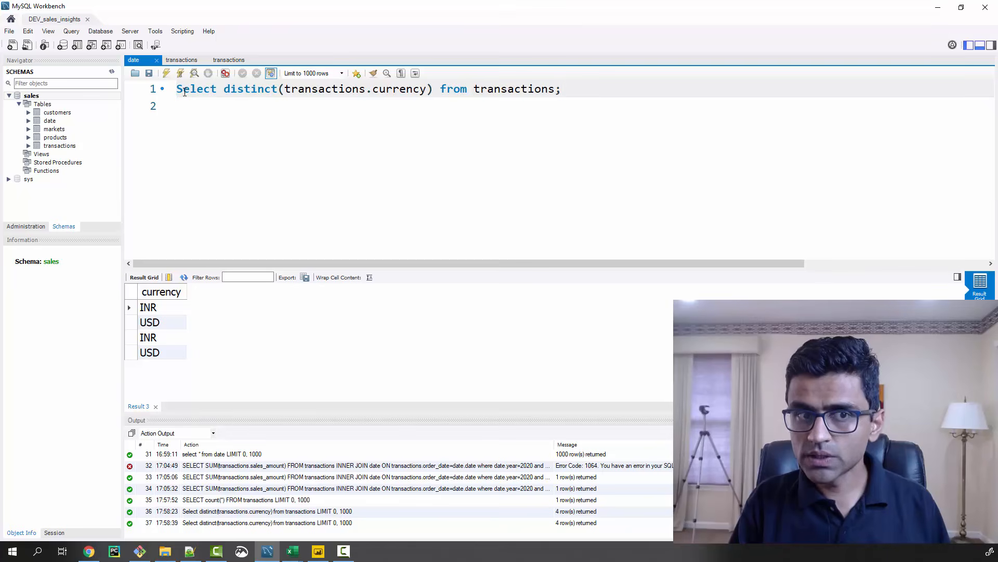
double_click(240, 90)
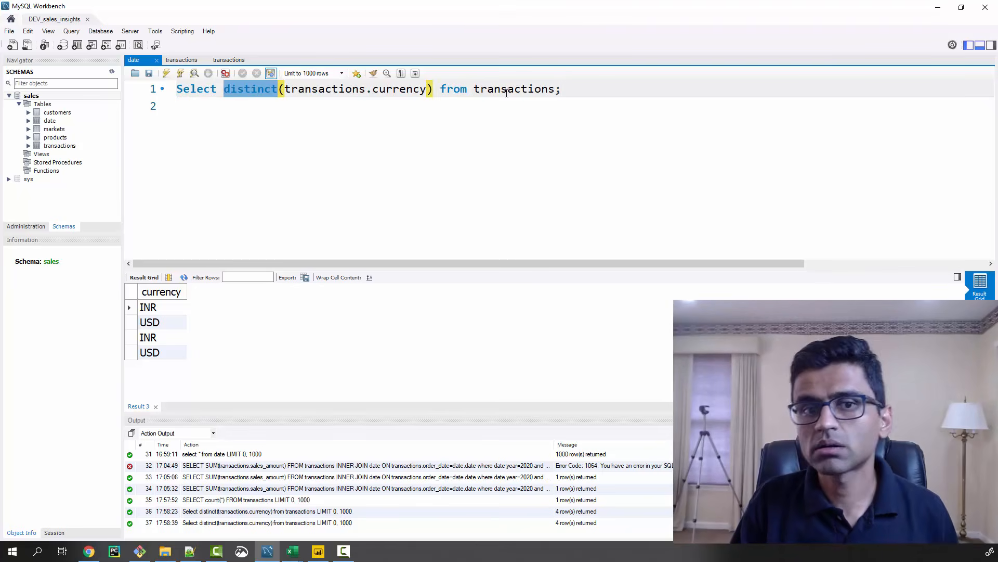
left_click_drag(587, 90, 174, 90)
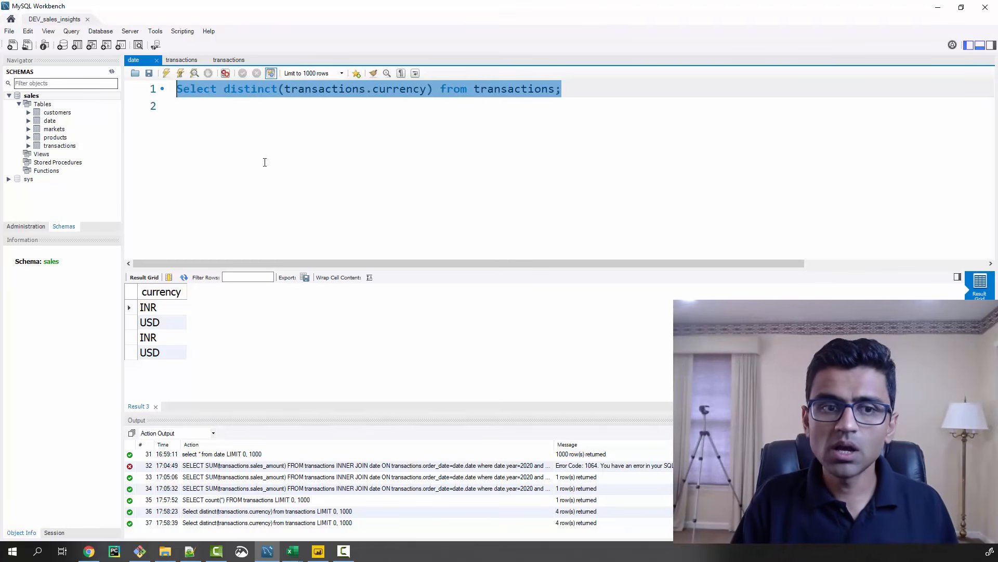
left_click(156, 307)
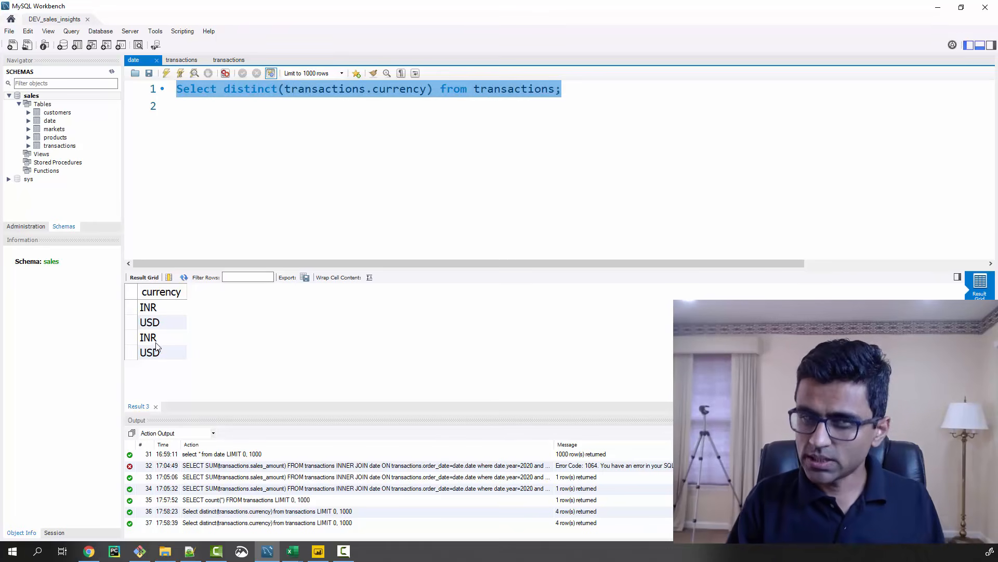
left_click(163, 337)
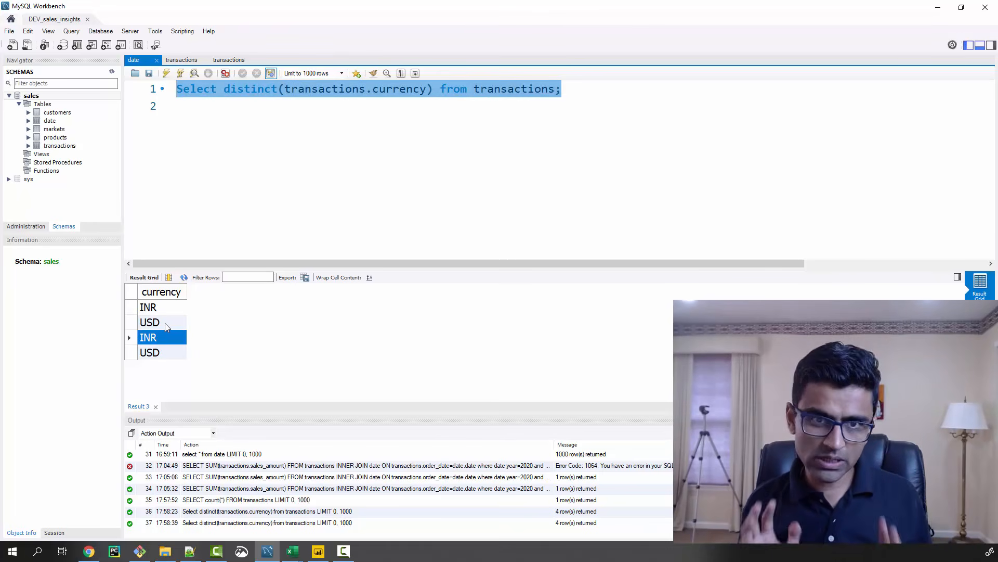
double_click(245, 91)
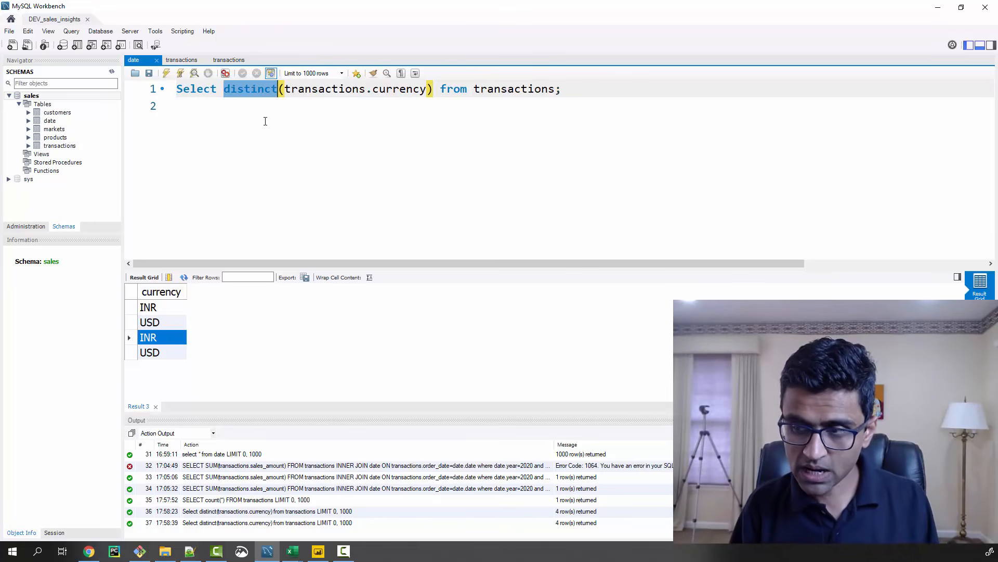
key("alt+Tab")
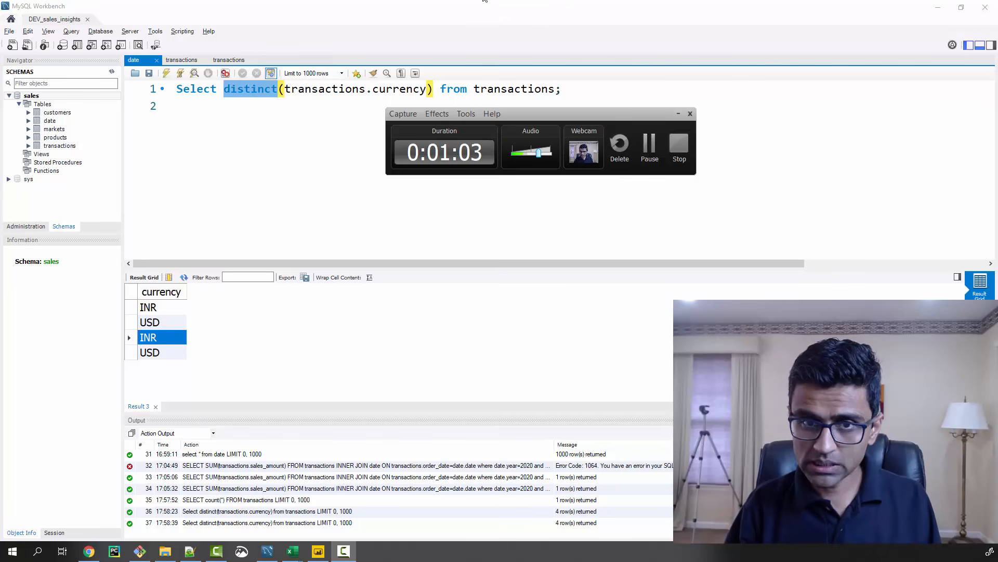
key("alt+Tab")
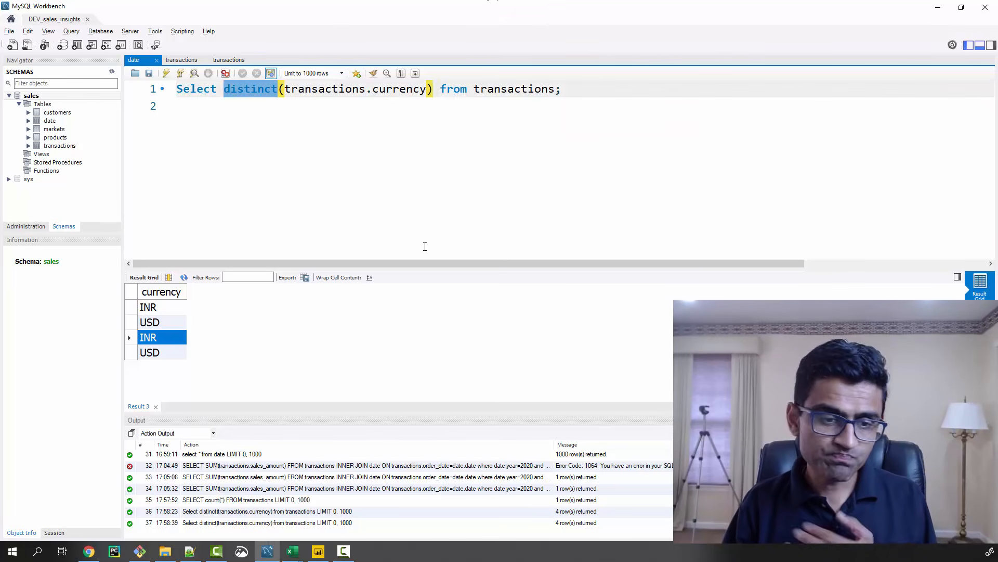
left_click(159, 309)
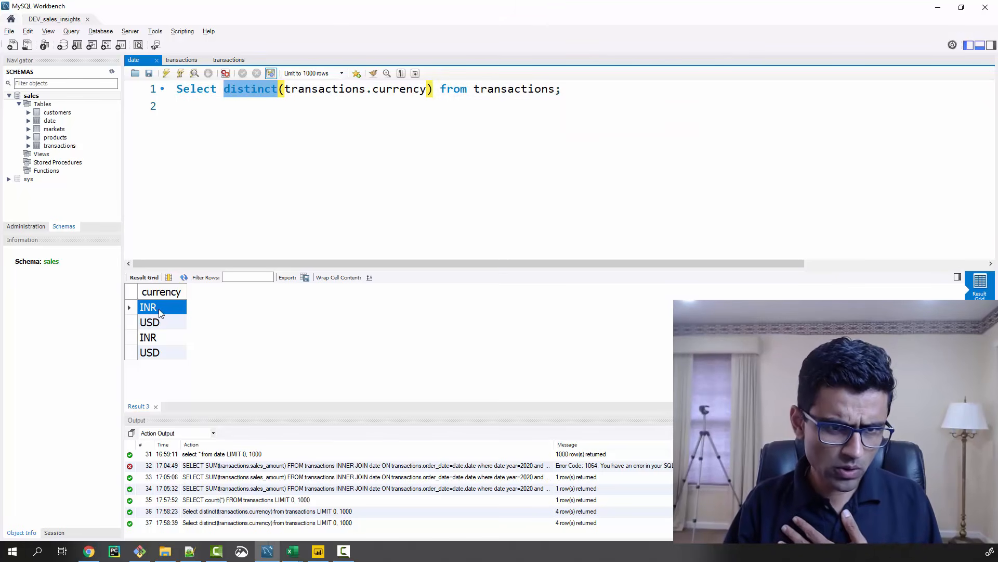
left_click(159, 338)
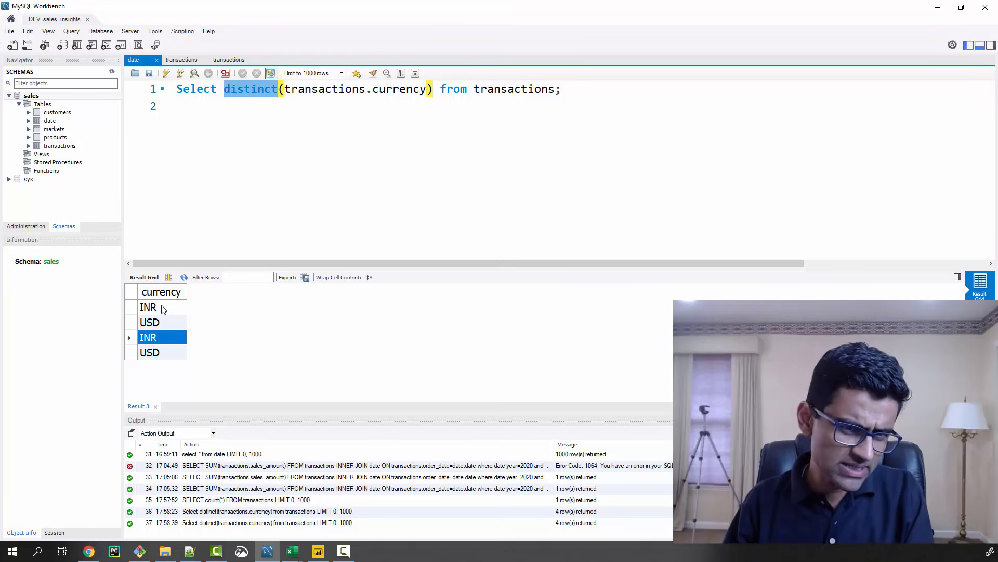
Copy each of the two INR result rows onto its own line below the query and highlight the \r in the second
right_click(163, 308)
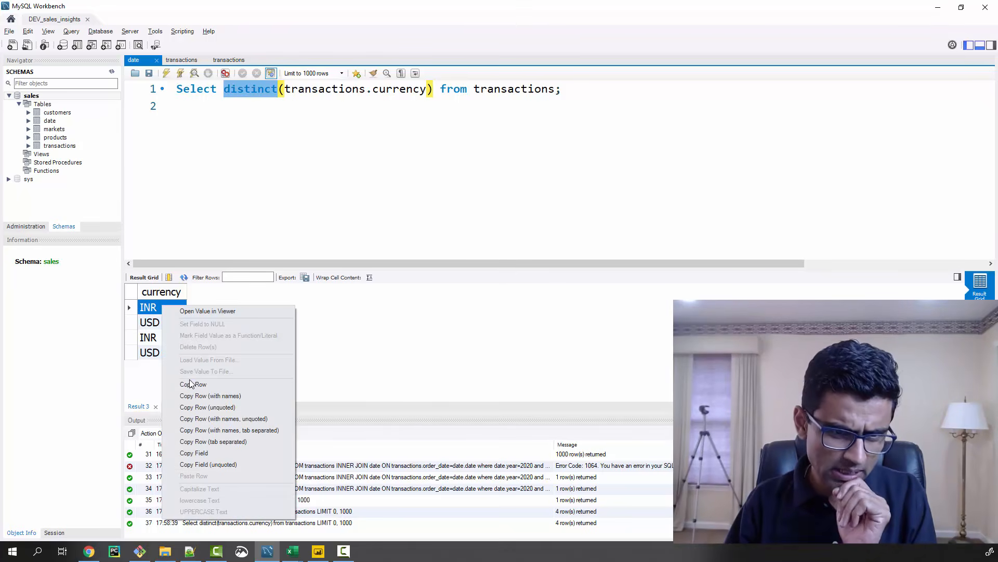
left_click(191, 383)
left_click(212, 127)
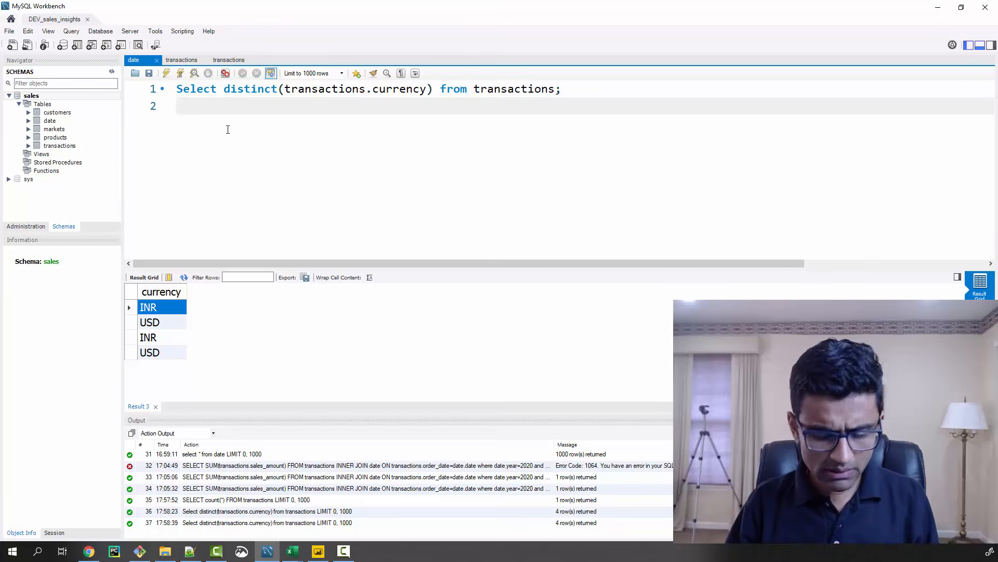
key("ctrl+v")
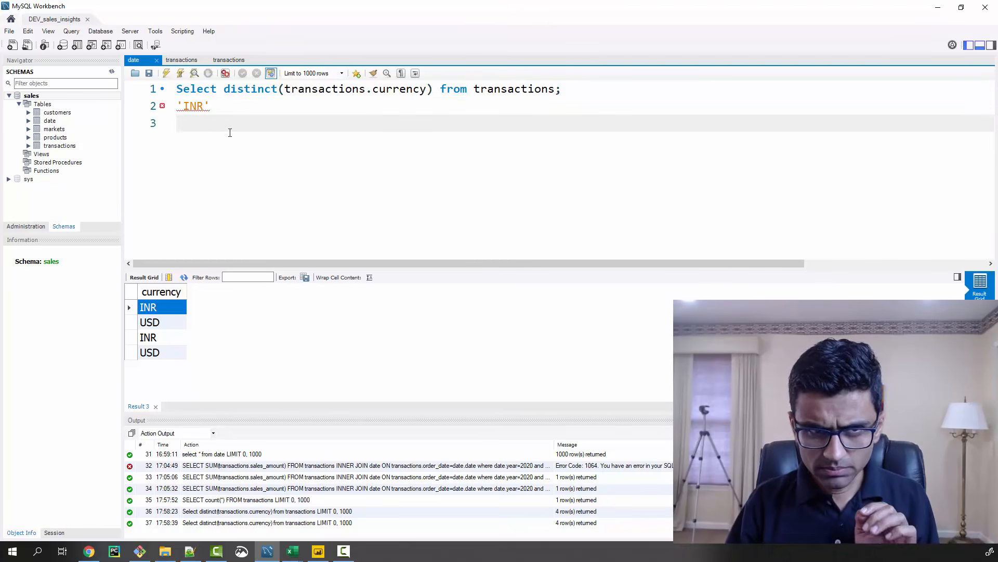
left_click(159, 336)
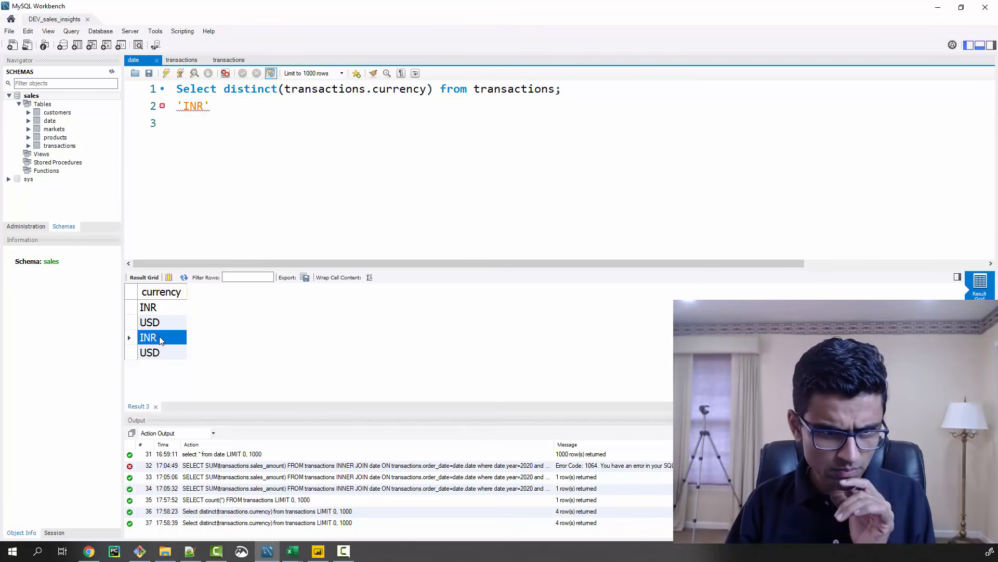
right_click(159, 336)
left_click(185, 405)
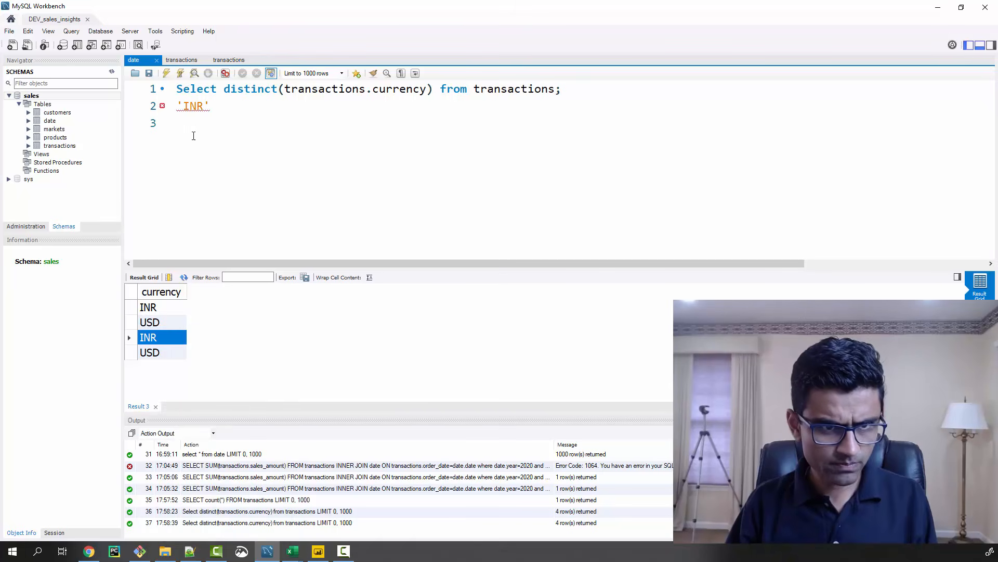
key("ctrl+v")
left_click_drag(204, 124, 219, 124)
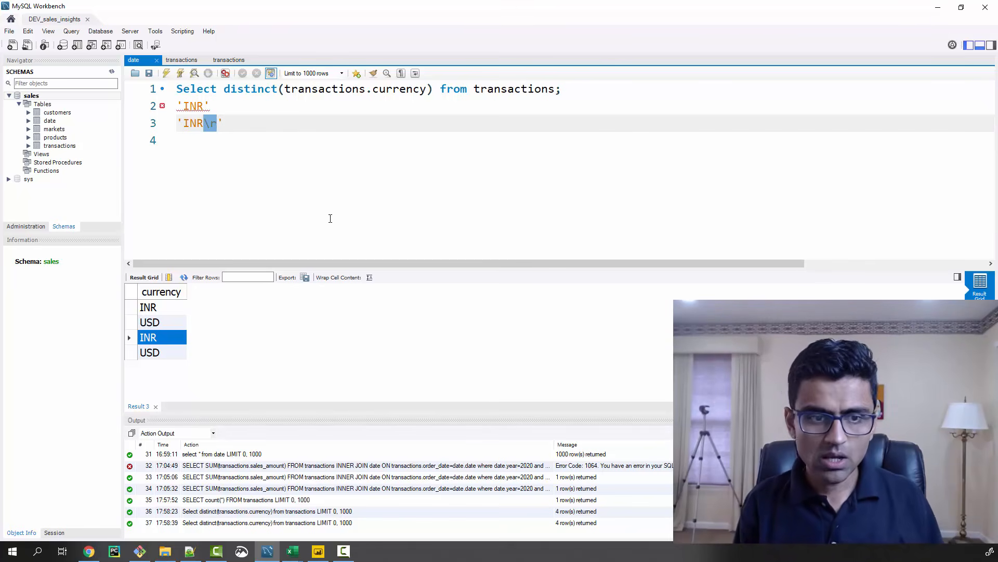
Insert blank lines above the pasted values and duplicate the distinct currency query on line 3
key("Up")
key("Up")
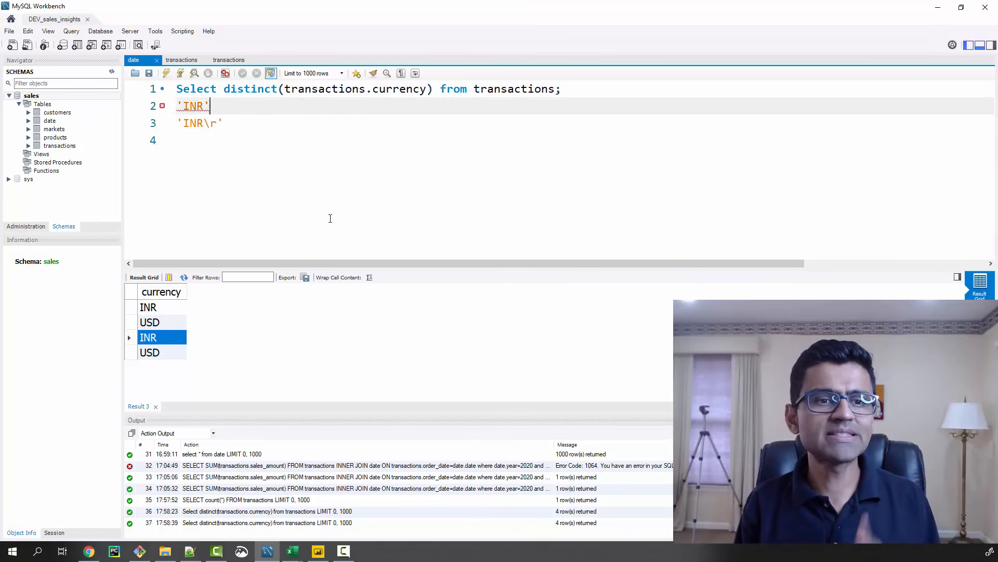
key("End")
key("Return")
key("Return")
key("Up")
key("Up")
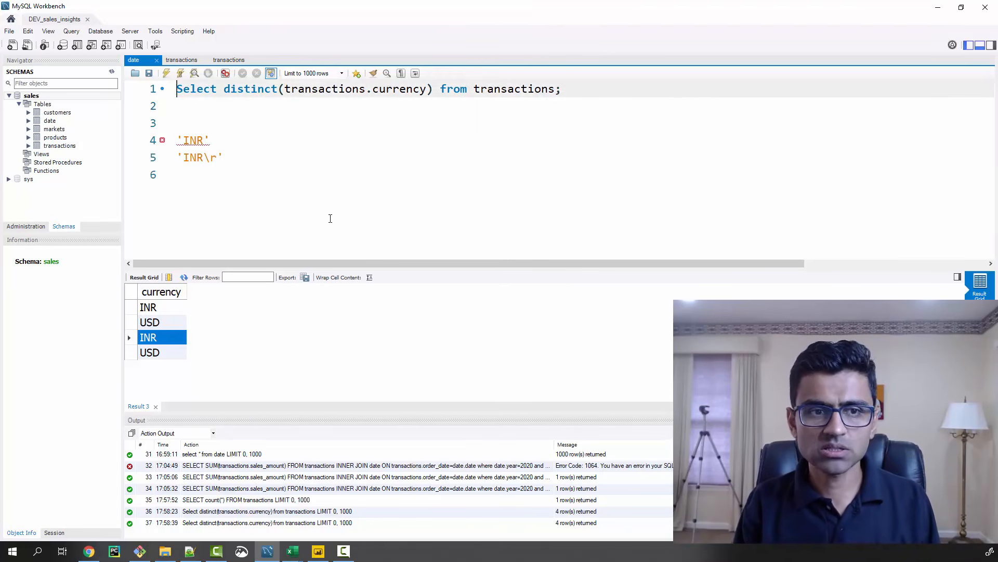
key("shift+End")
key("ctrl+c")
key("Down")
key("Down")
key("ctrl+v")
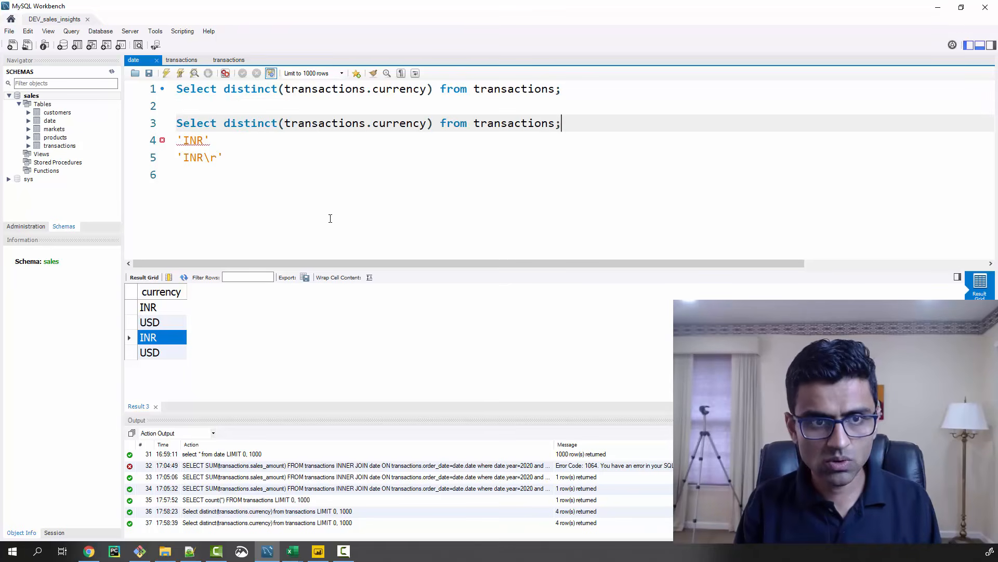
Replace distinct(transactions.currency) with count(*) in the duplicated query on line 3
key("ctrl+Left")
key("ctrl+Left")
key("ctrl+Left")
key("ctrl+Left")
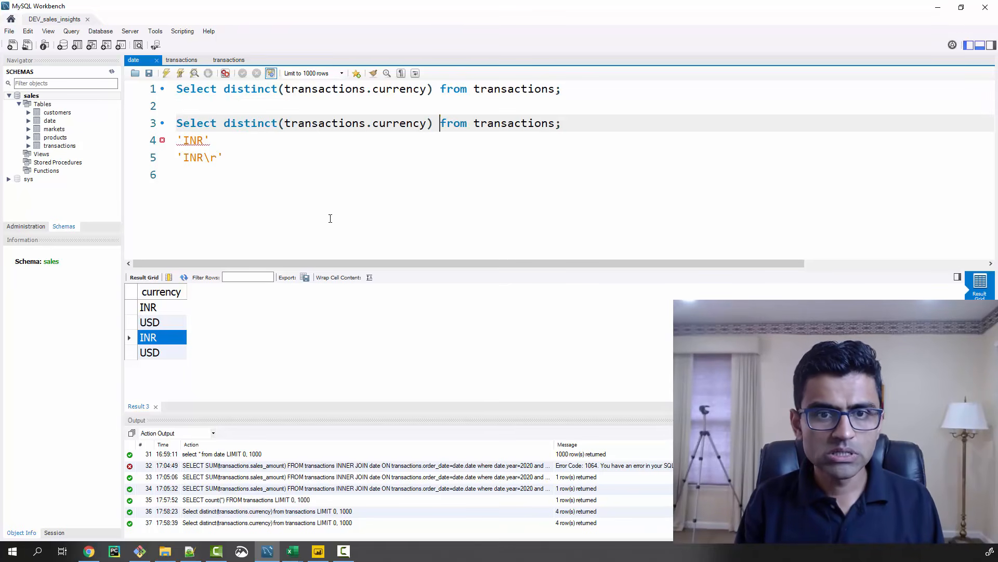
key("ctrl+shift+Left")
key("ctrl+shift+Left")
key("ctrl+shift+Left")
key("ctrl+shift+Left")
key("ctrl+shift+Left")
type("coun")
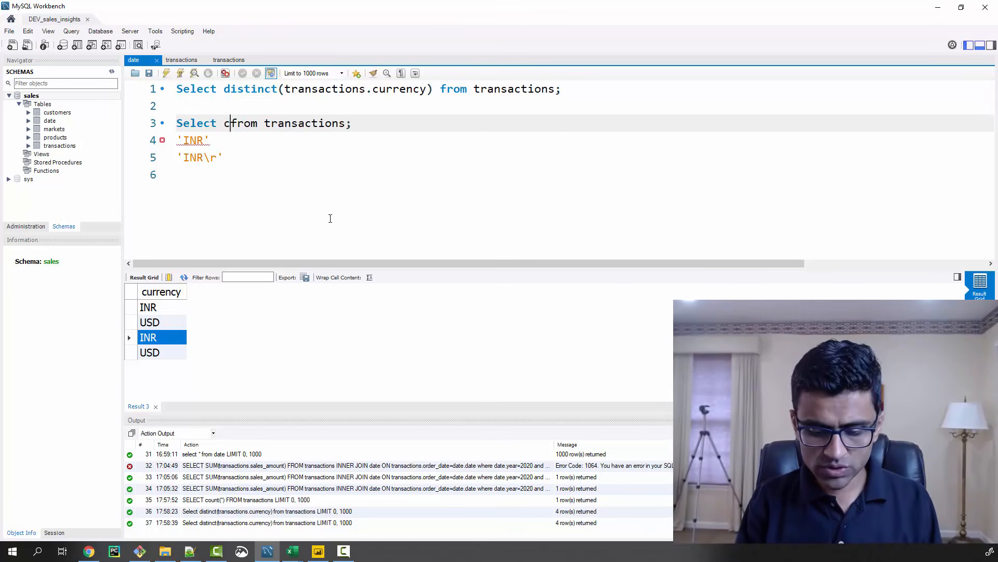
type("t(*)")
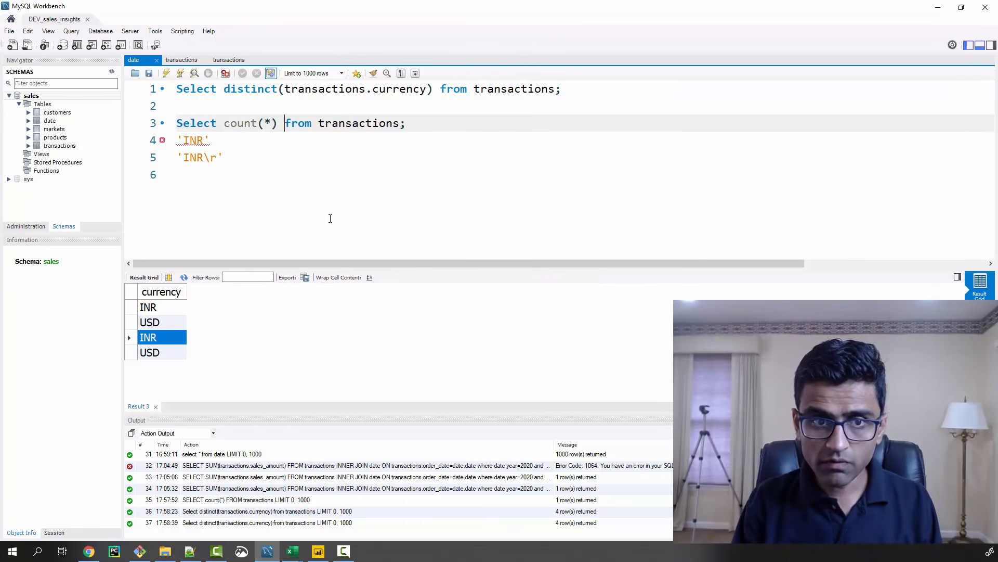
Add the clause "where transactions.currency=" before the semicolon of the count query
key("End")
key("Left")
type("where ")
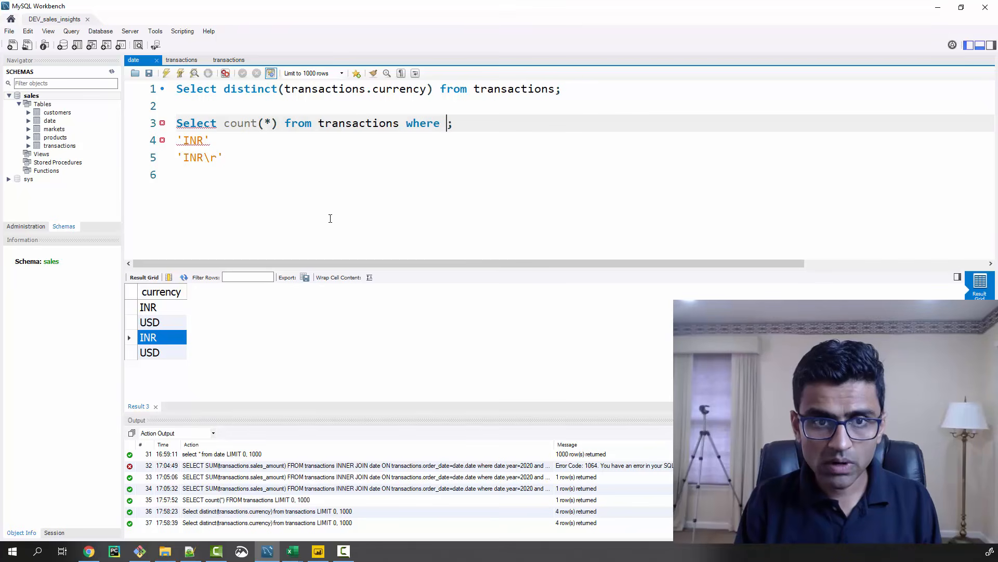
type("transactions.c")
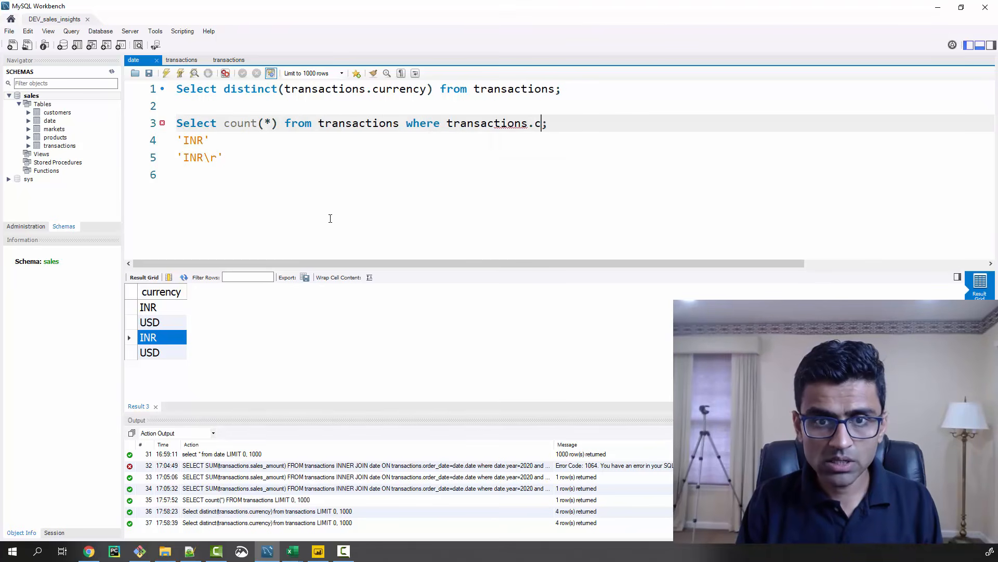
type("urrency")
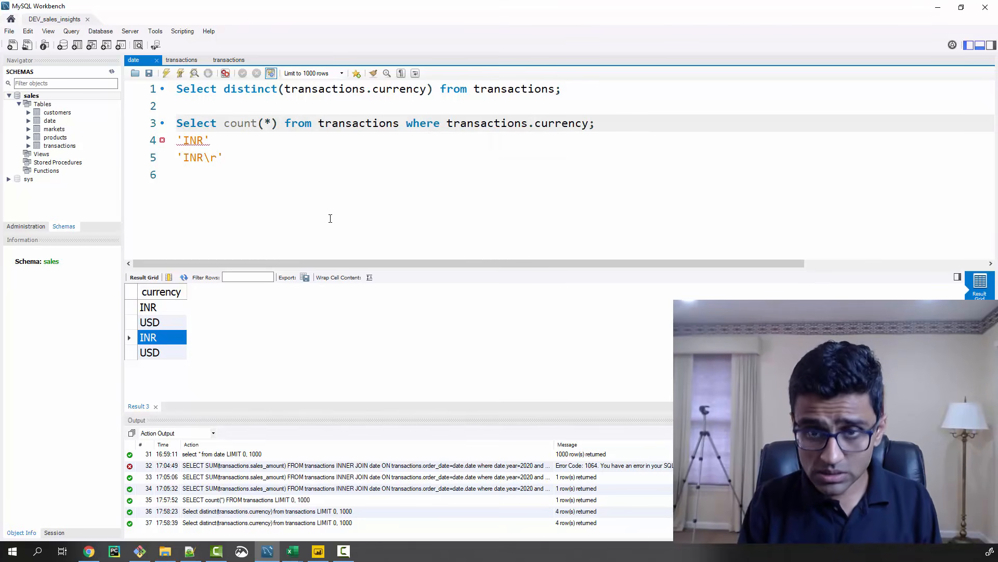
type("=")
Clear the two pasted value lines and complete the count query's currency condition with 'INR\r'
key("Down")
key("Down")
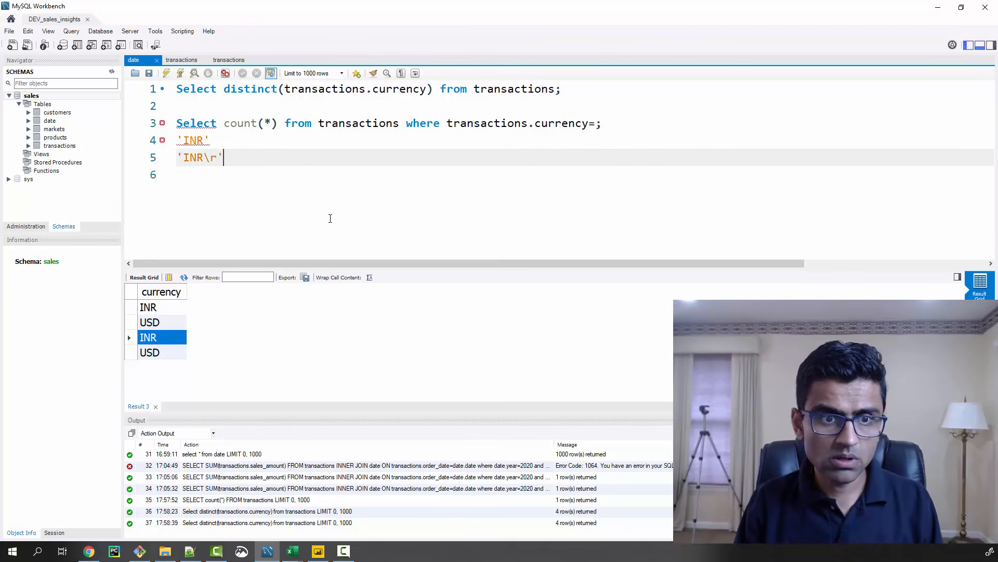
key("shift+Home")
key("BackSpace")
key("Up")
key("shift+End")
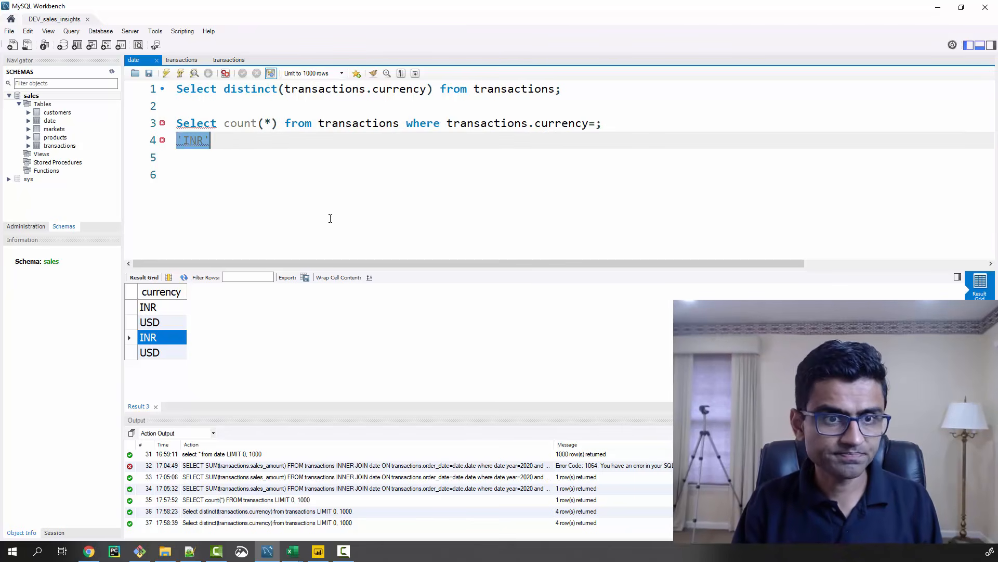
key("BackSpace")
key("Up")
key("End")
key("Left")
key("ctrl+v")
Run only the count query for transactions whose currency is 'INR\r', and select the sales schema
key("Home")
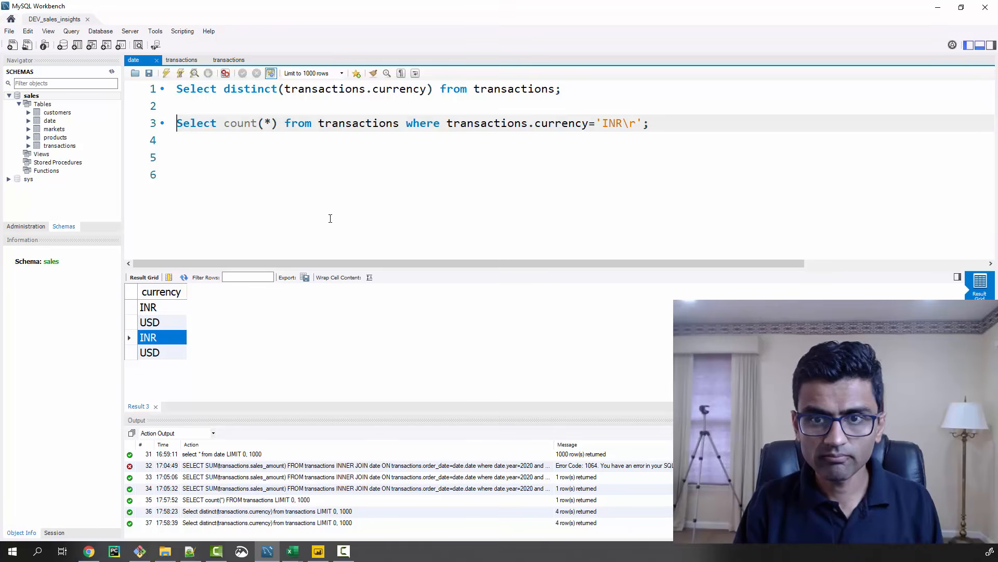
key("shift+End")
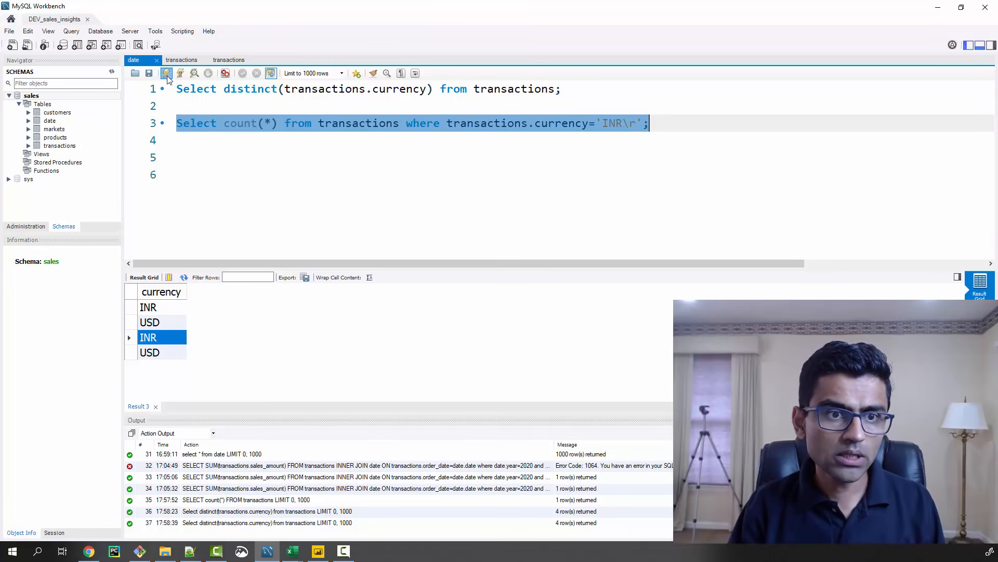
key("ctrl+Return")
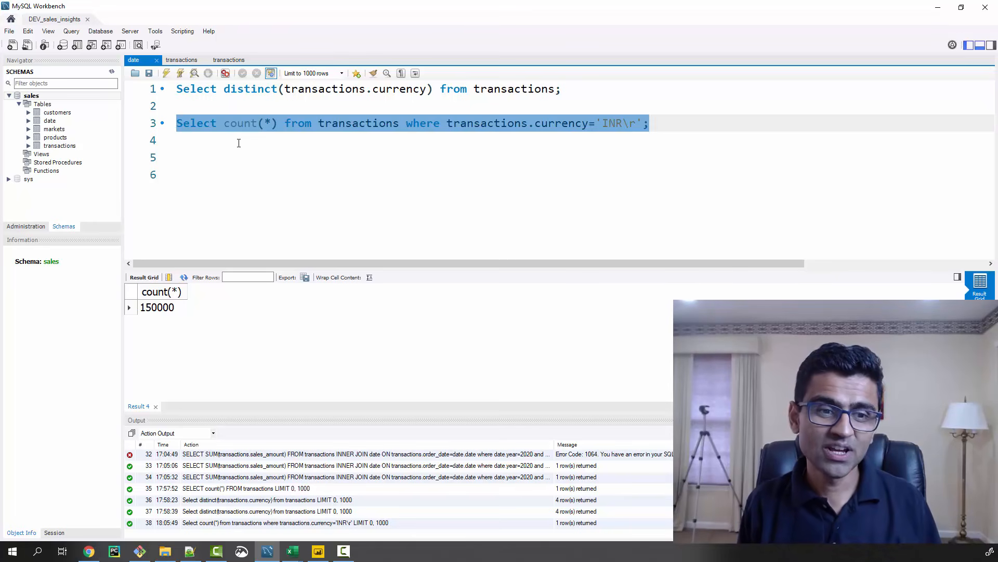
left_click(317, 120)
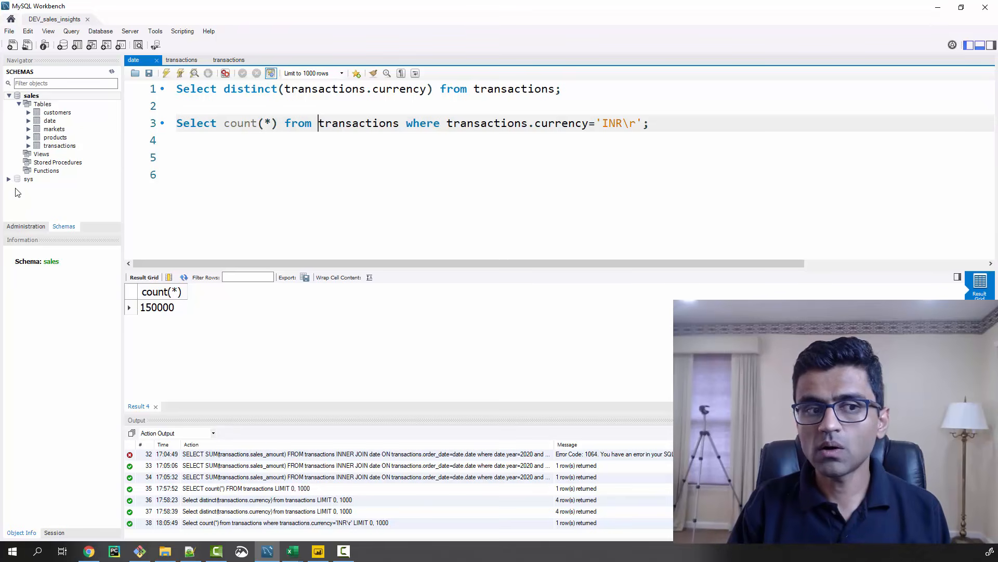
left_click(43, 96)
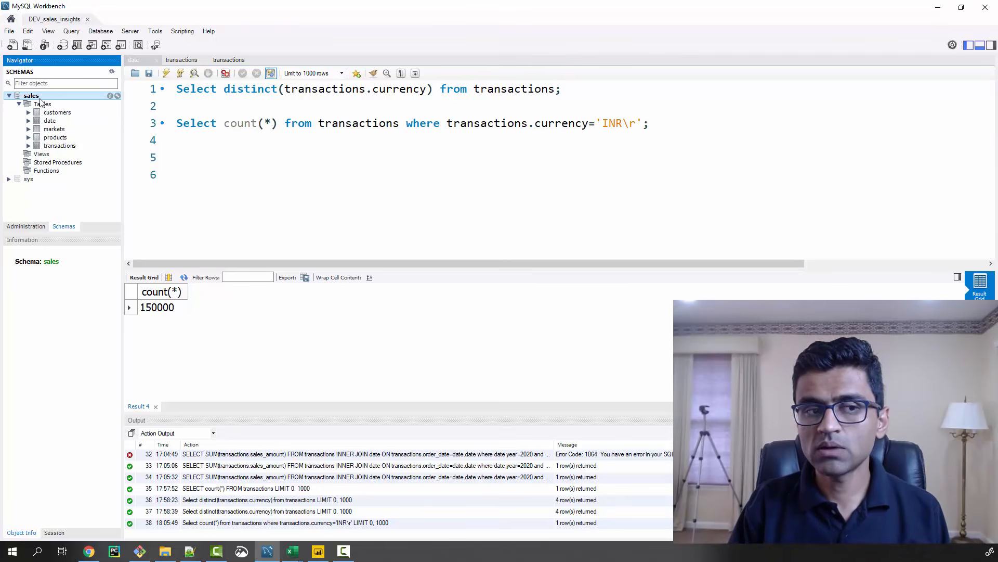
Try to qualify the transactions table with the sales. schema prefix in the line 3 count query
right_click(43, 98)
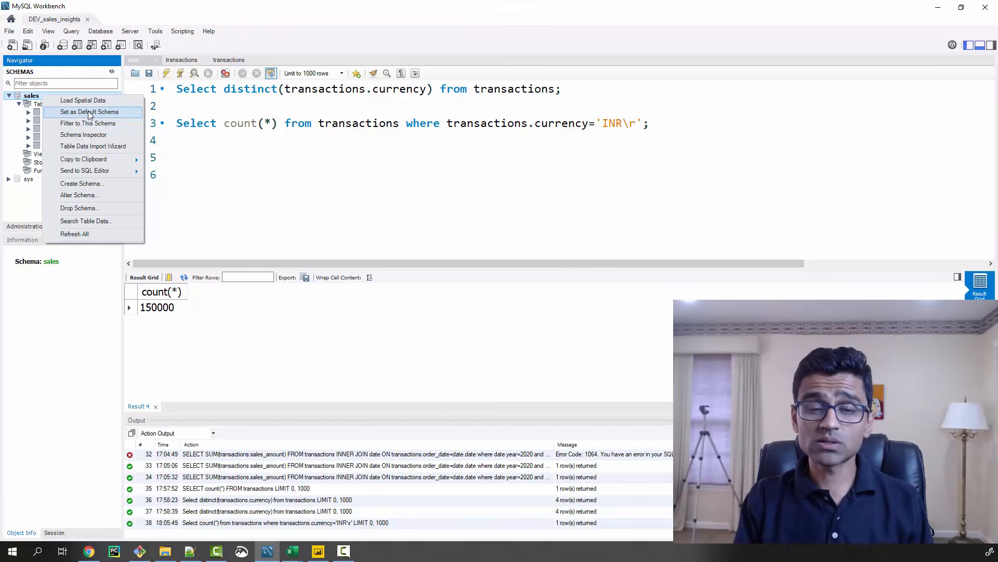
left_click(319, 123)
type("sales.")
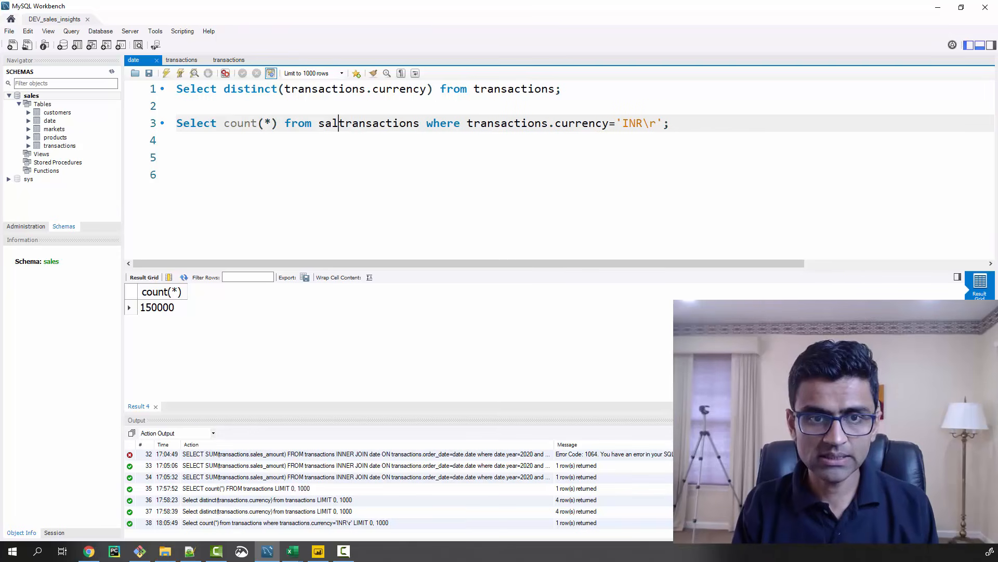
key("ctrl+shift+Left")
key("ctrl+shift+Left")
key("ctrl+c")
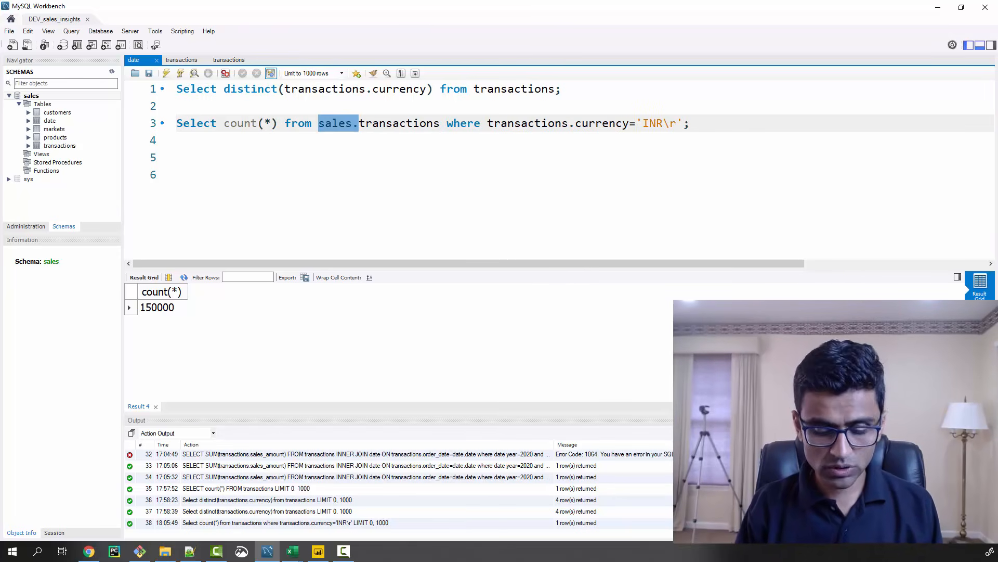
left_click(487, 123)
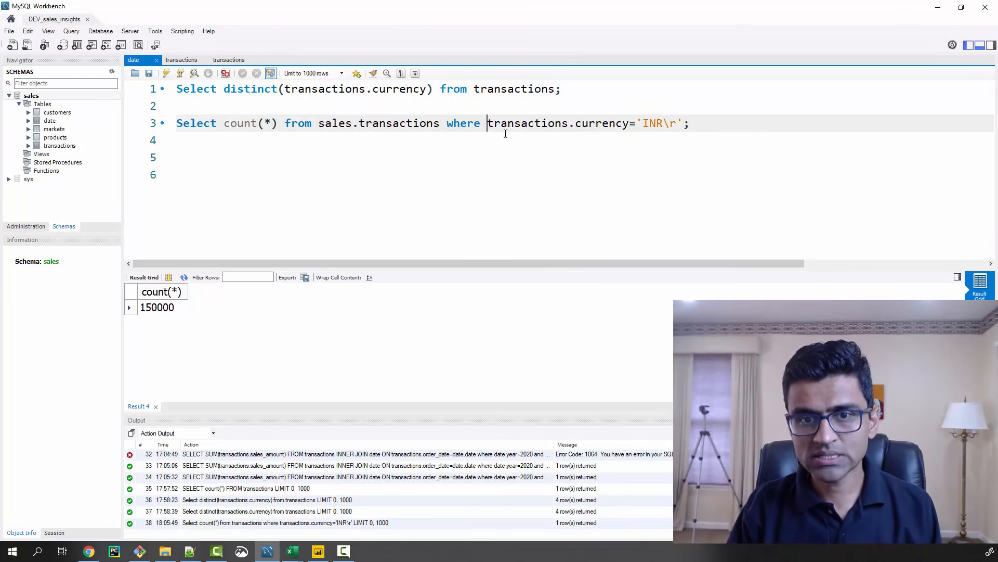
key("ctrl+v")
key("BackSpace")
key("BackSpace")
key("BackSpace")
key("BackSpace")
key("BackSpace")
key("BackSpace")
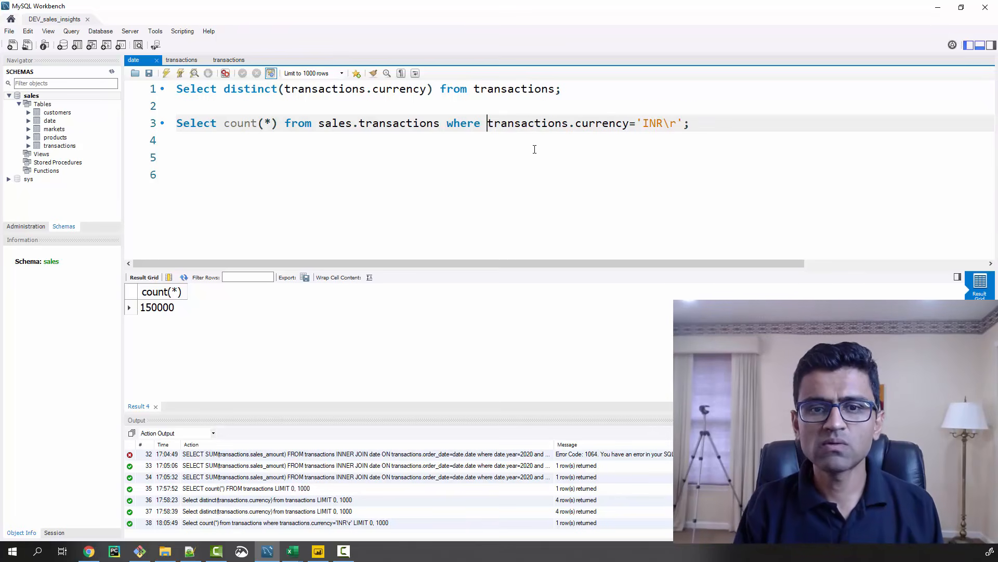
Remove the sales. prefix from the table name in the line 3 count query
key("ctrl+Left")
key("ctrl+Left")
key("ctrl+Left")
key("Right")
key("ctrl+shift+Left")
key("ctrl+shift+Left")
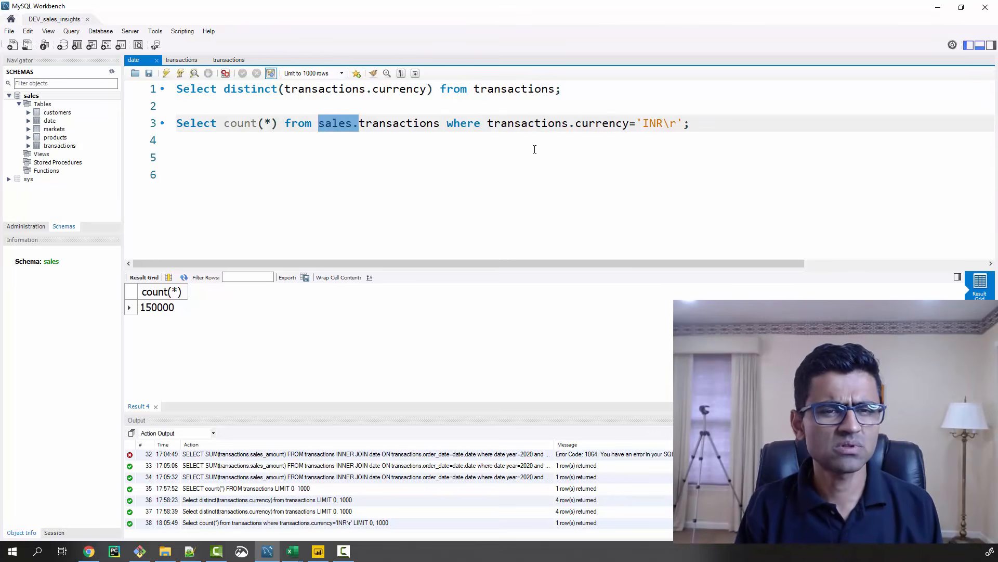
key("BackSpace")
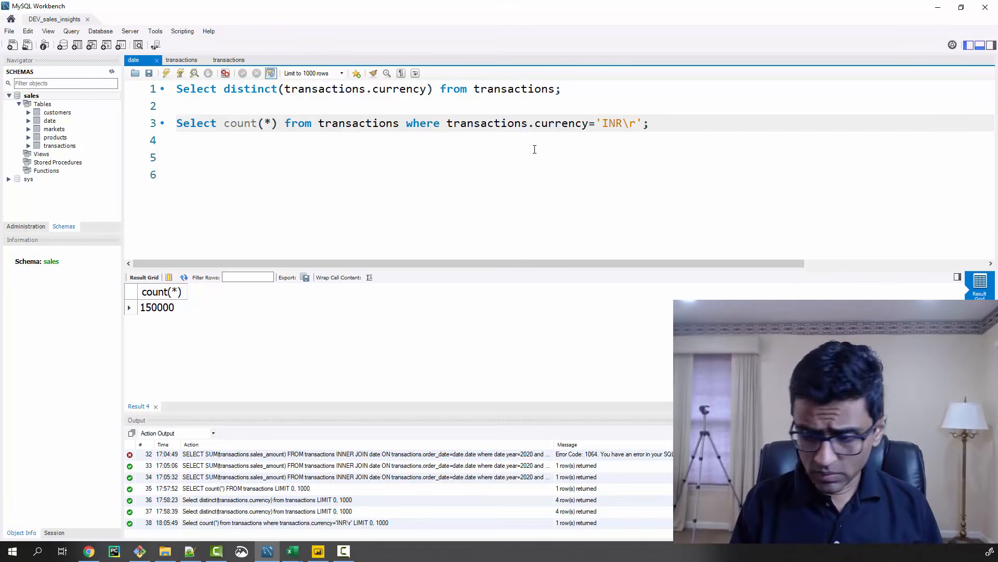
key("shift+End")
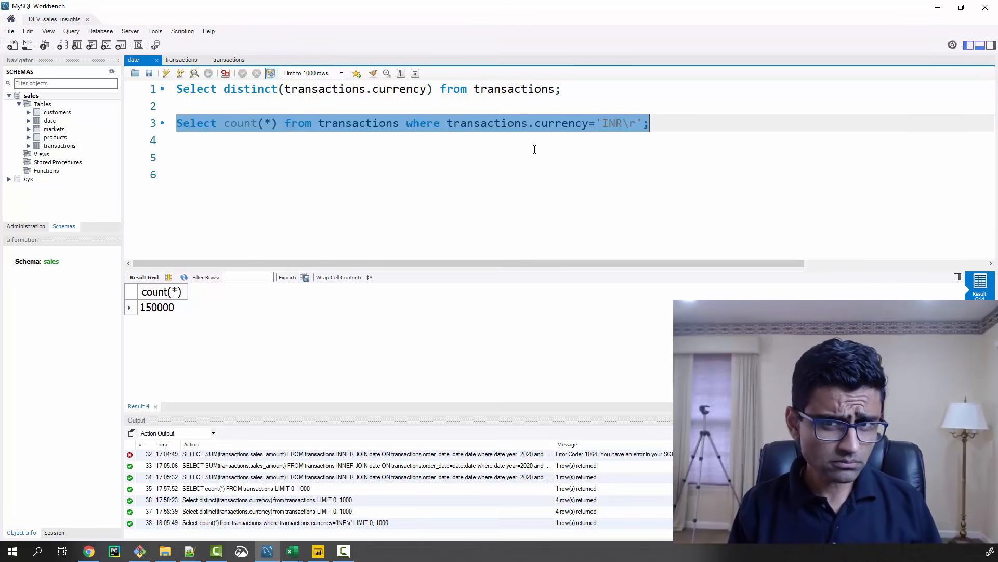
key("End")
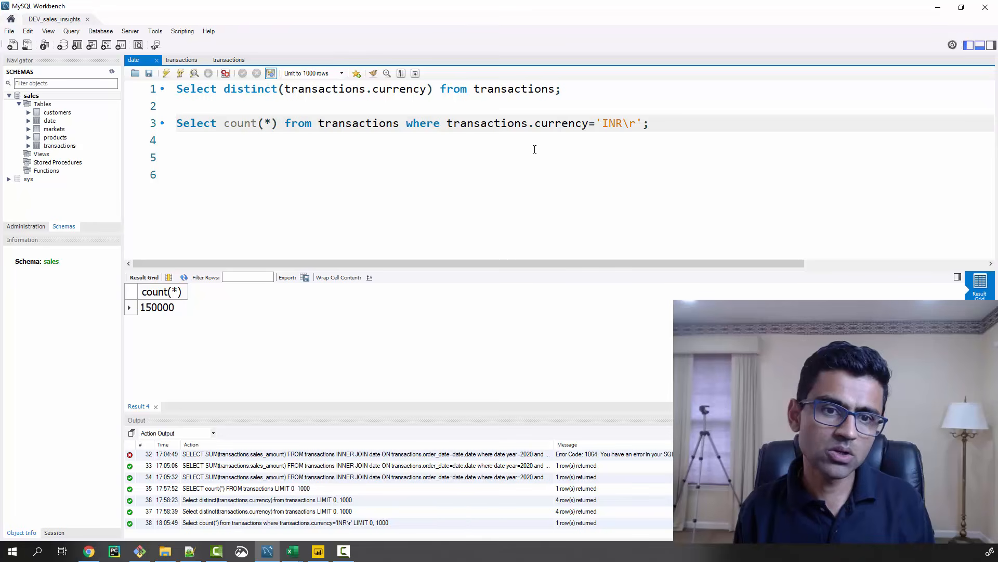
Duplicate the line 3 count query onto line 5 and change its currency condition to 'INR'
key("shift+Home")
key("ctrl+c")
key("End")
key("Return")
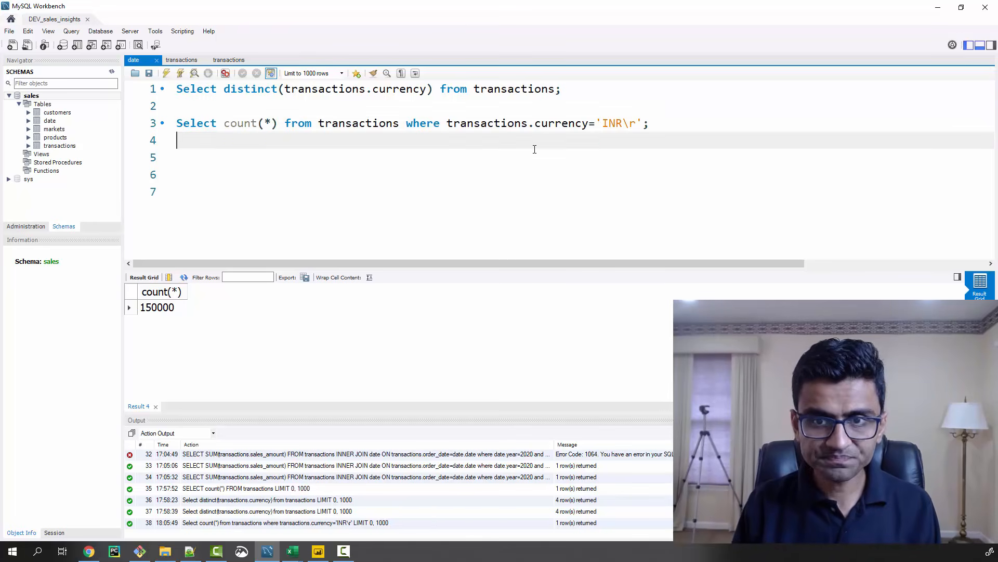
key("Return")
key("ctrl+v")
key("Left")
key("Left")
key("BackSpace")
key("BackSpace")
Run only the line 5 count query for transactions whose currency is 'INR'
key("Home")
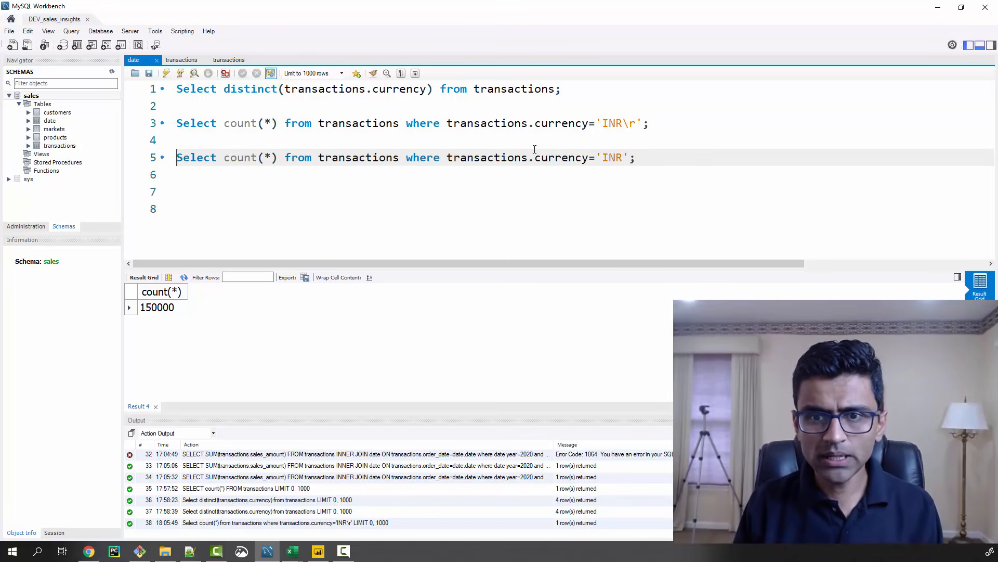
key("shift+End")
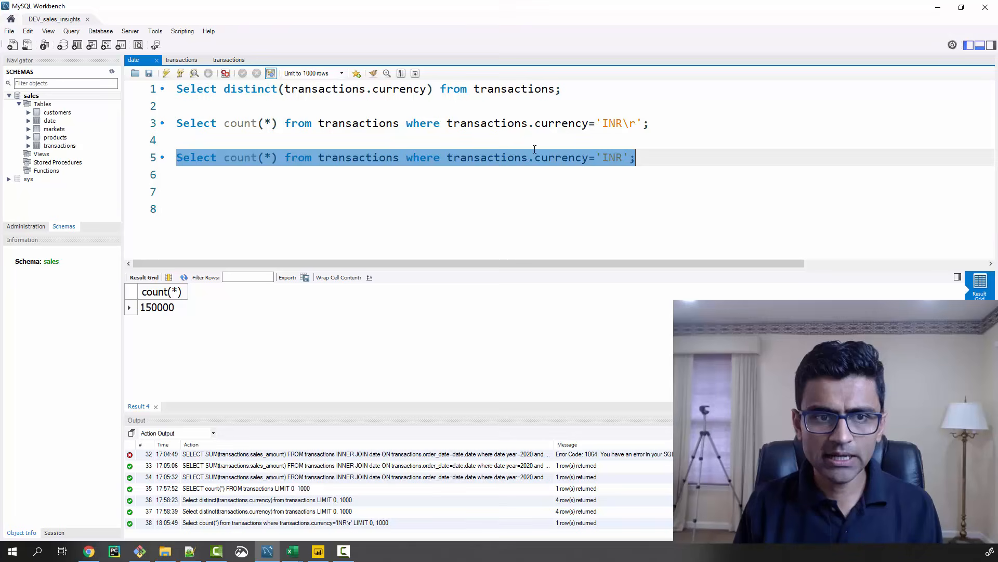
left_click(166, 73)
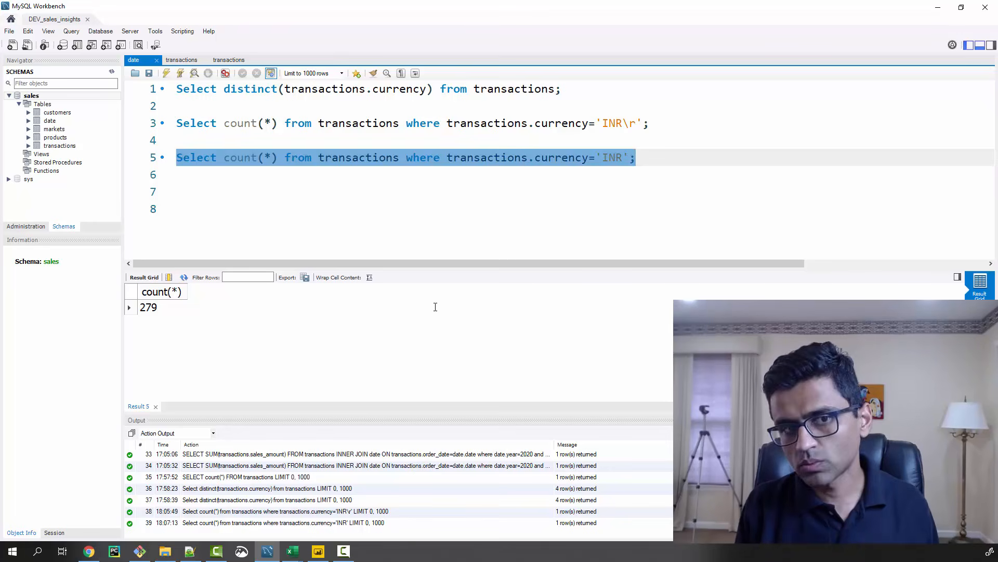
key("Up")
key("Up")
key("Home")
key("shift+End")
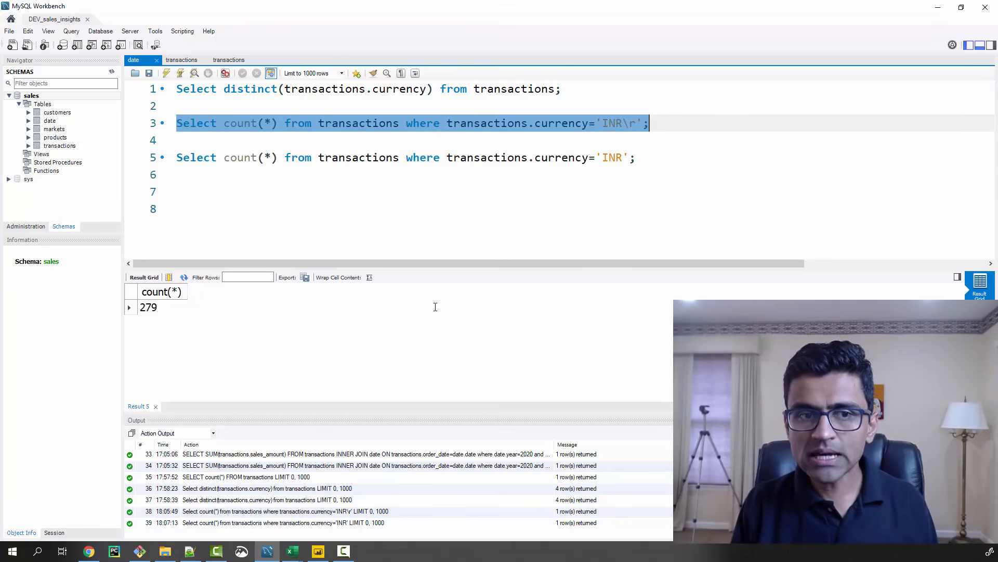
key("Down")
key("Down")
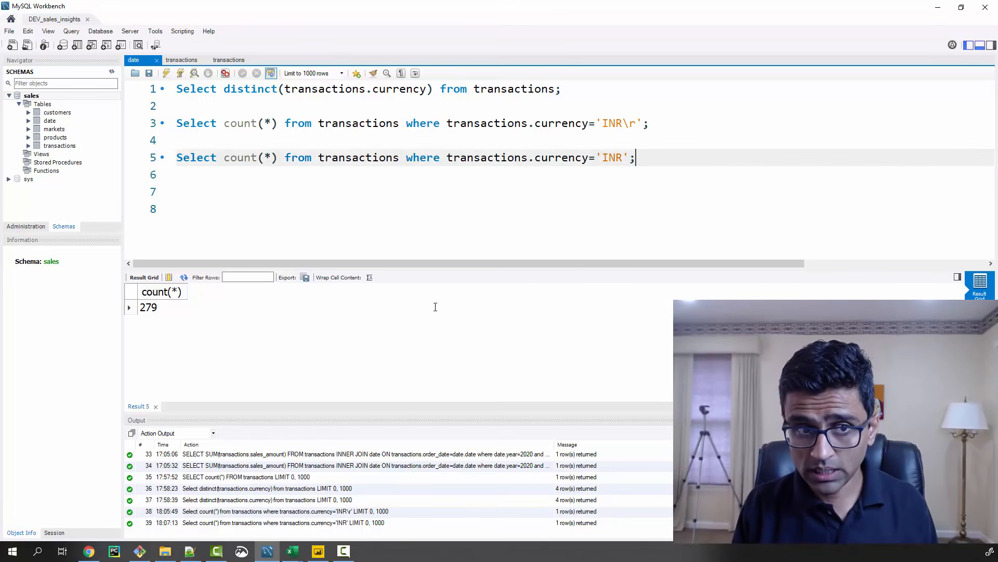
key("shift+Home")
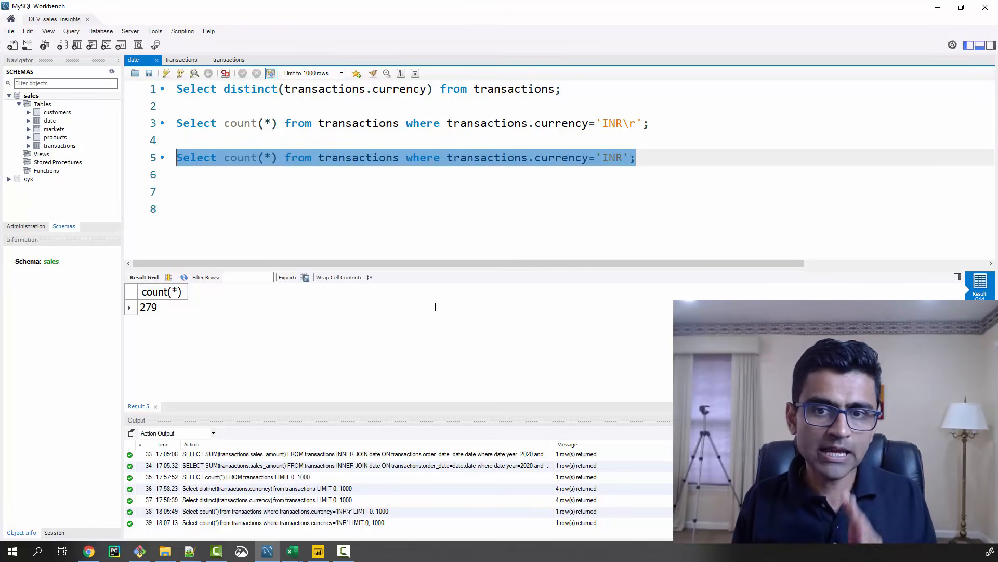
key("Left")
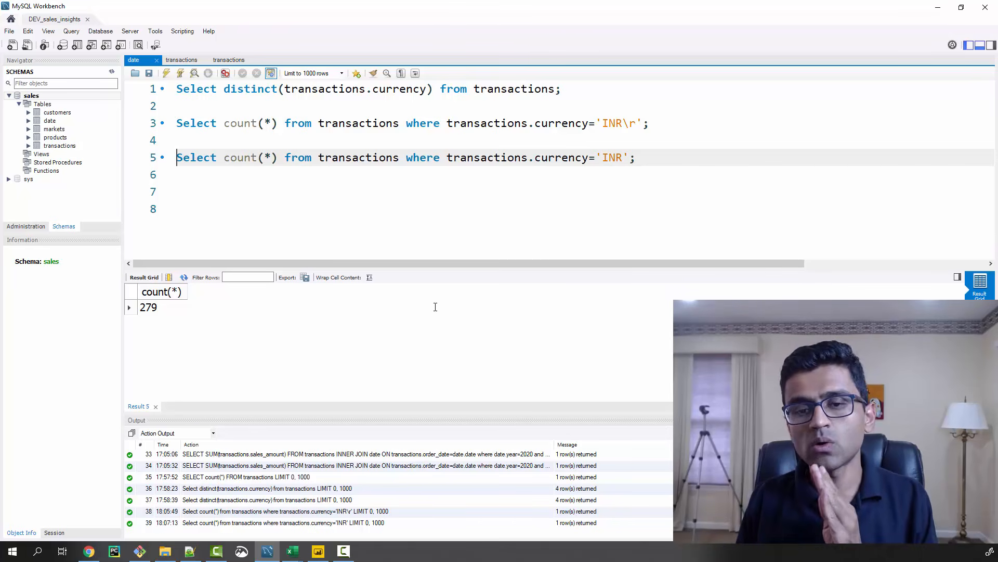
Duplicate the 'INR' count query from line 5 onto line 7, leaving a blank line between them
key("shift+End")
key("ctrl+c")
key("End")
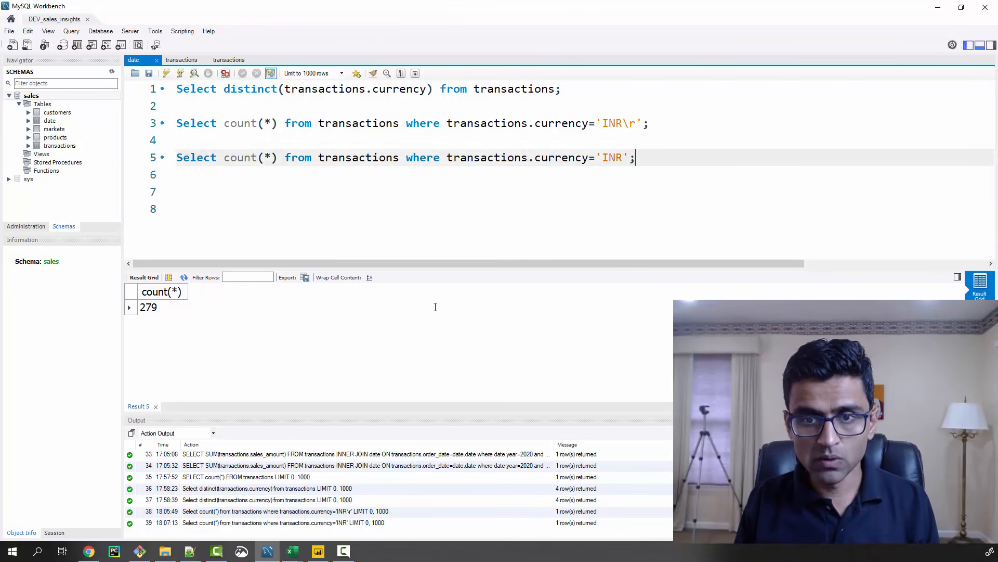
key("Return")
key("Return")
key("ctrl+v")
key("Left")
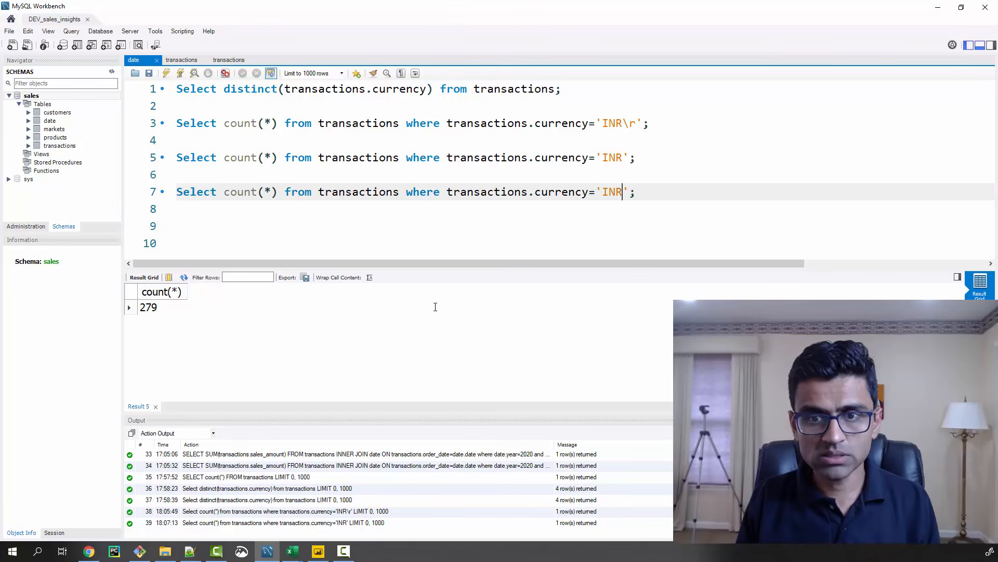
Change the currency condition on line 7 to 'USD' and run only that count query
key("BackSpace")
key("BackSpace")
key("BackSpace")
type("USD")
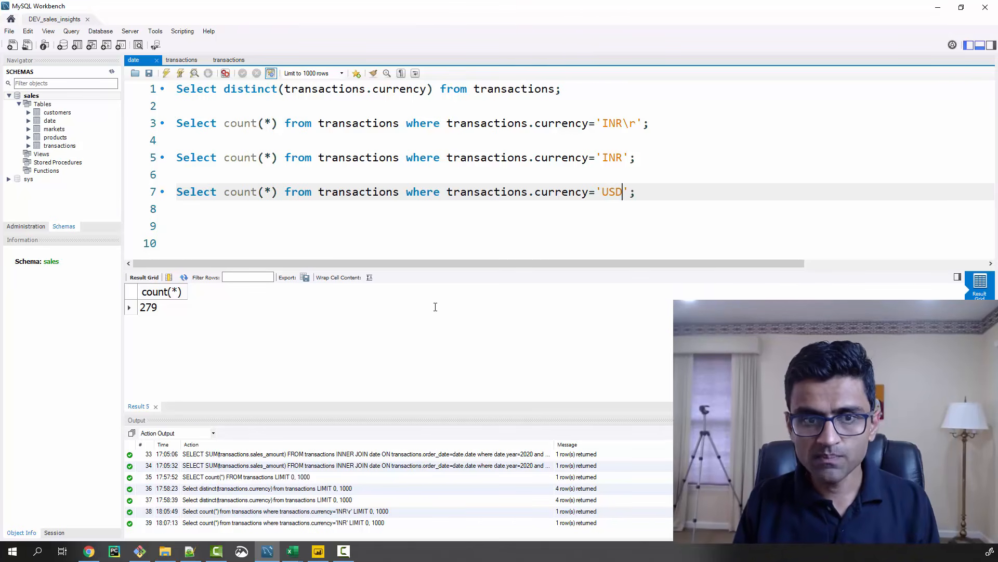
key("shift+End")
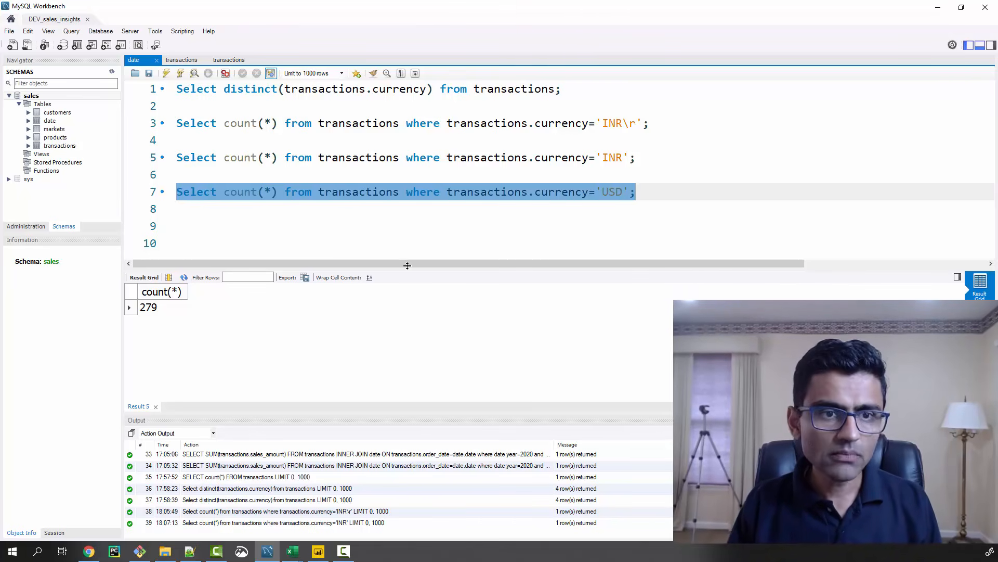
left_click(166, 73)
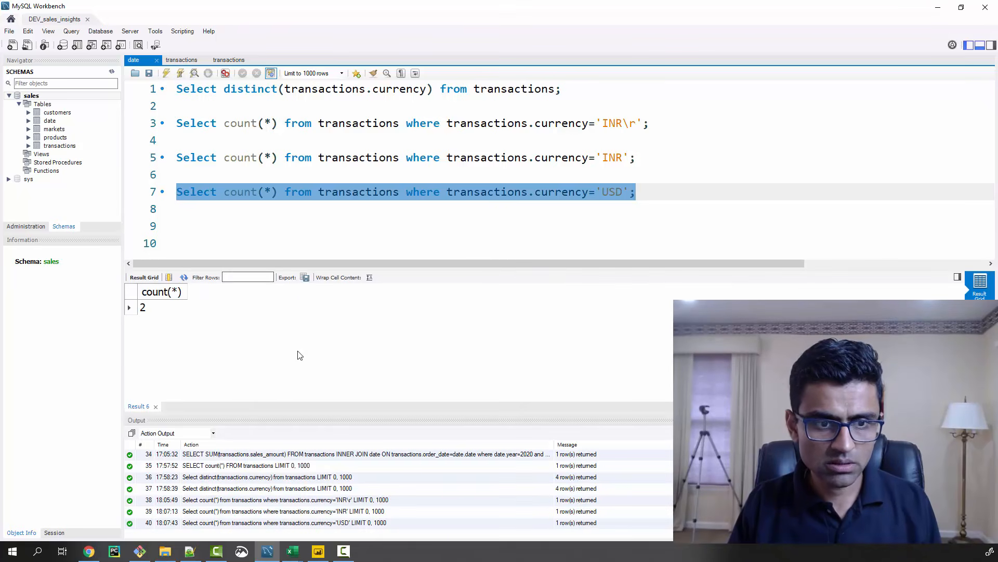
Change the currency condition on line 7 to 'USD\r' and run only that count query
left_click(620, 191)
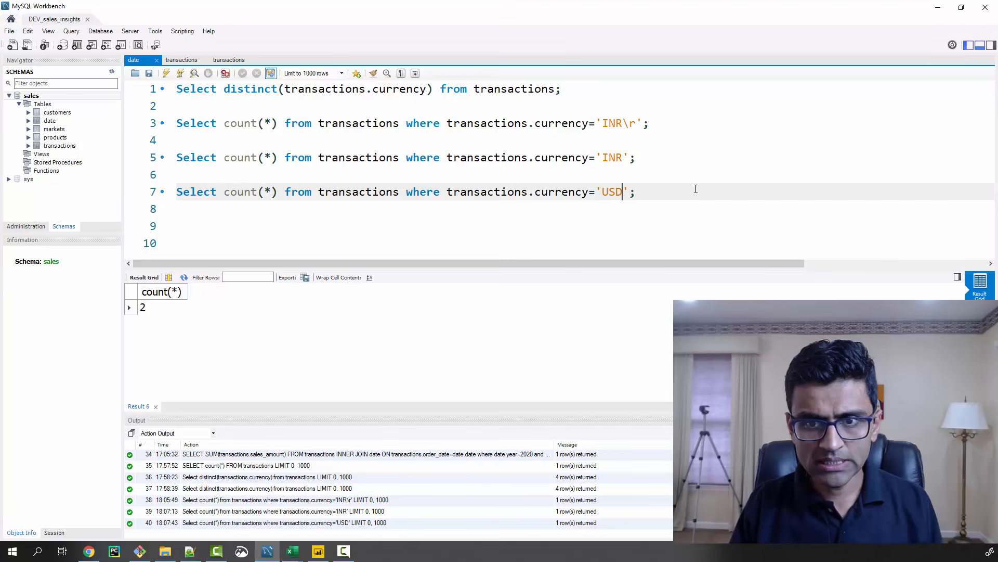
key("Home")
key("shift+End")
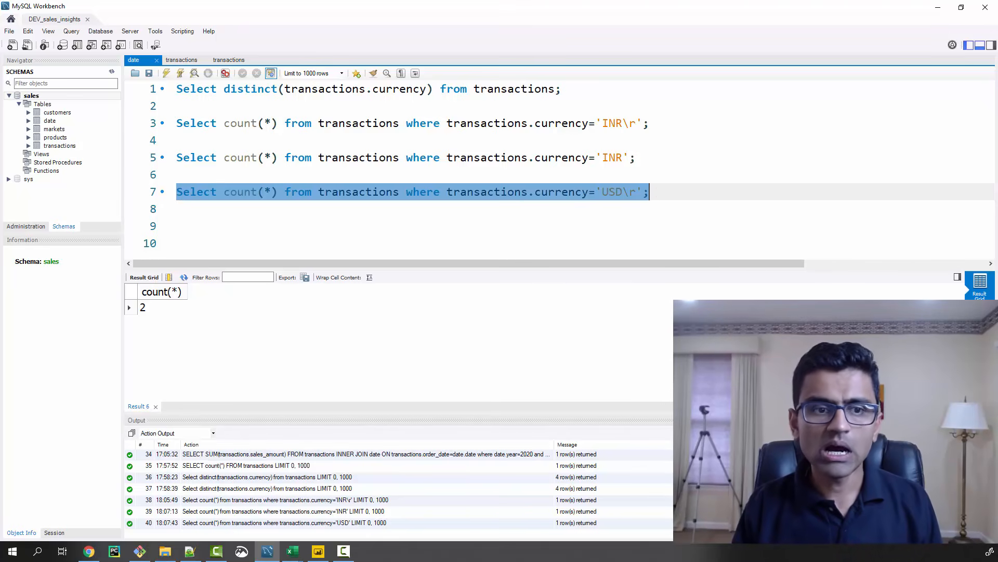
left_click(166, 73)
Replace count(*) with * in the line 7 query so it selects all columns of the matching transactions
left_click(225, 191)
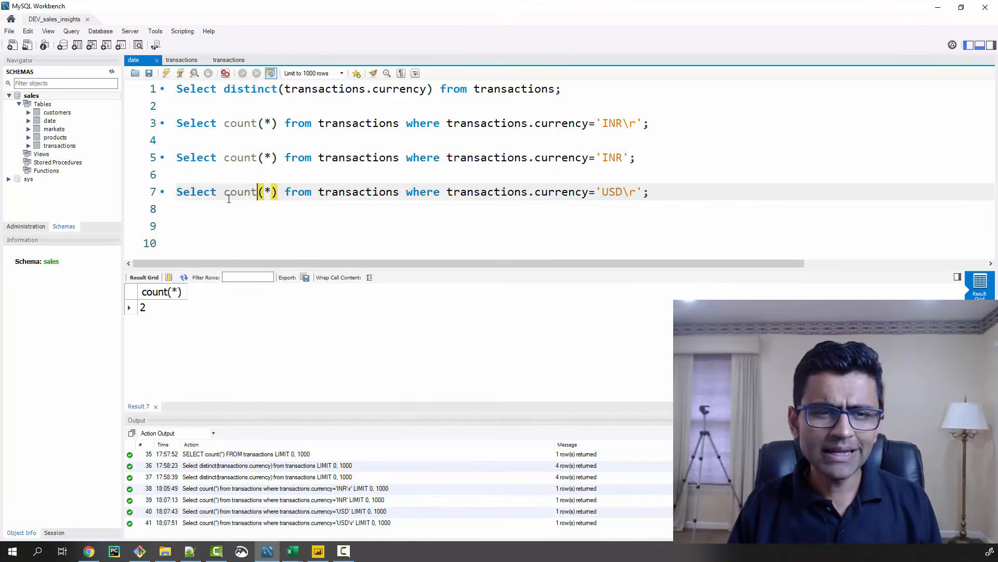
key("Delete")
key("Delete")
key("Delete")
key("Delete")
key("Delete")
key("Delete")
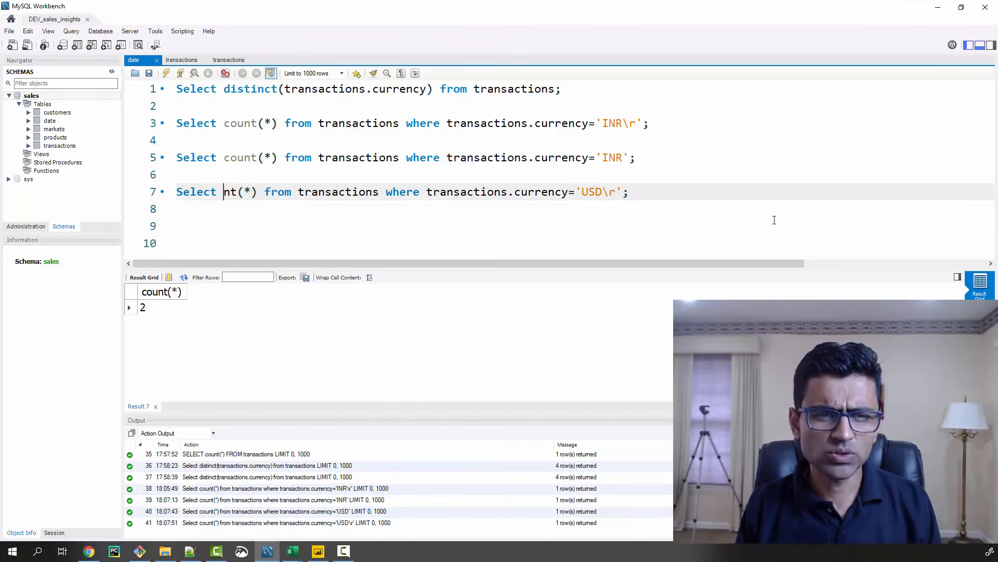
key("Delete")
key("Home")
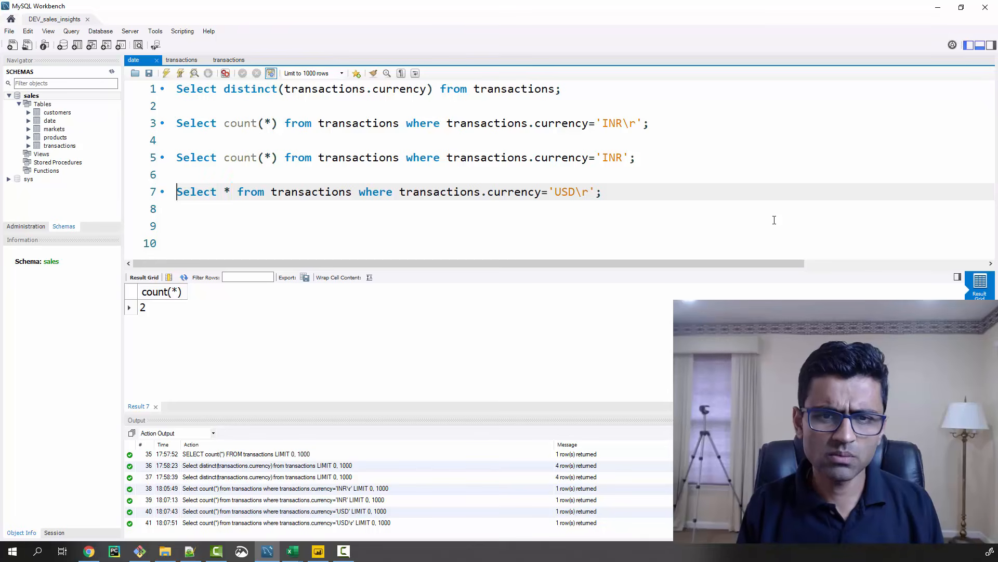
key("shift+End")
Add the condition "or transactions.currency='USD'" before the semicolon of the line 7 query
key("End")
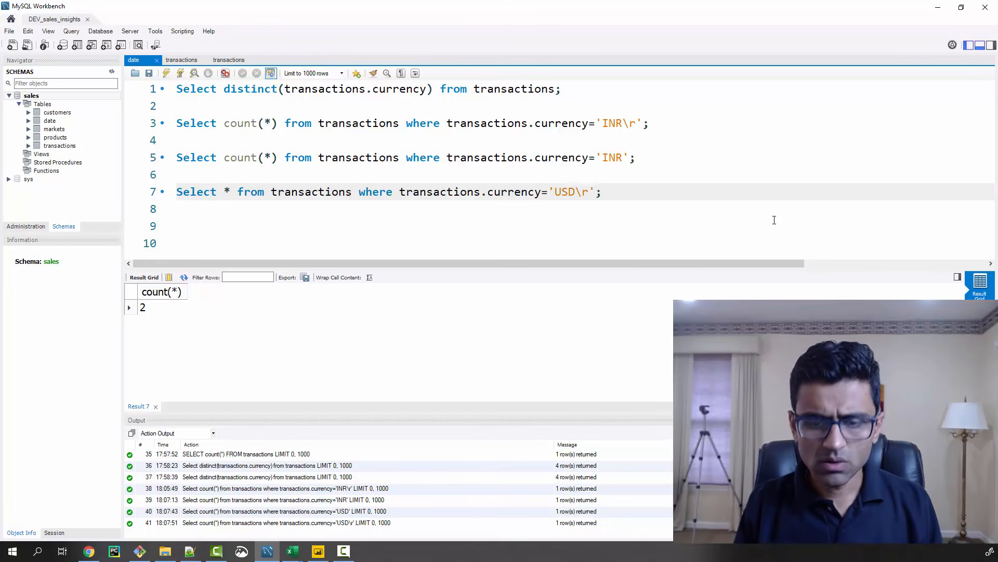
type("or trans")
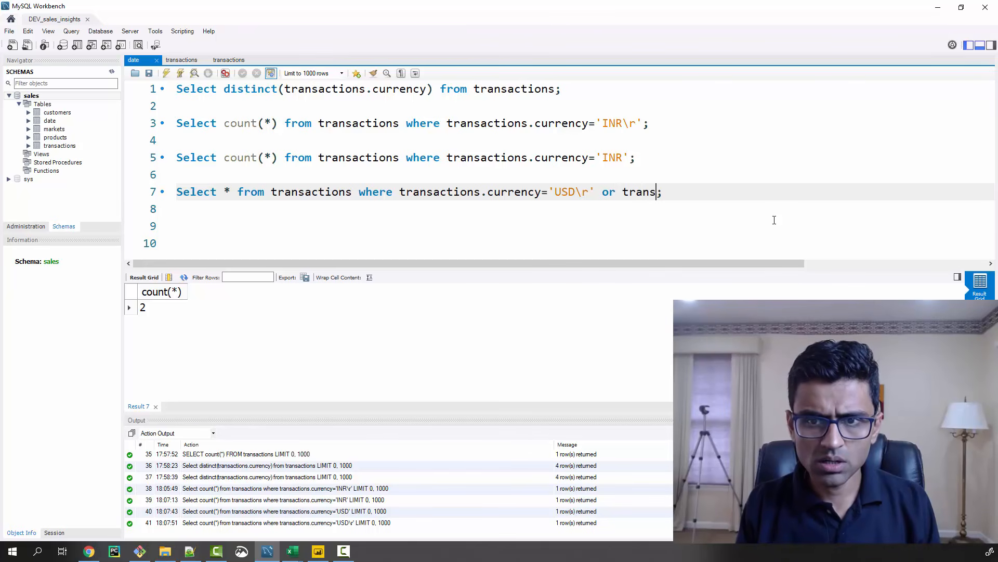
type("actions.curre")
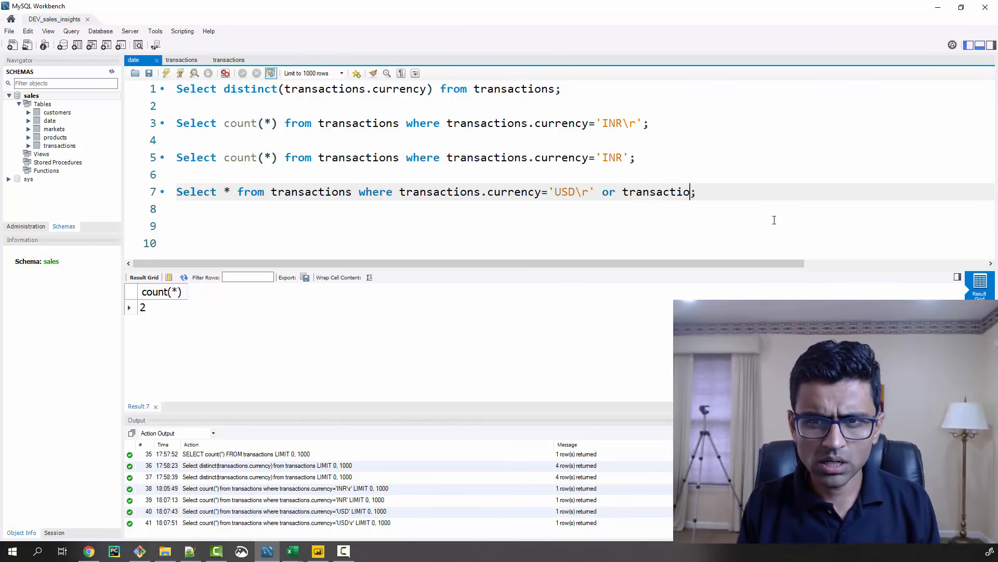
type("ncy='US")
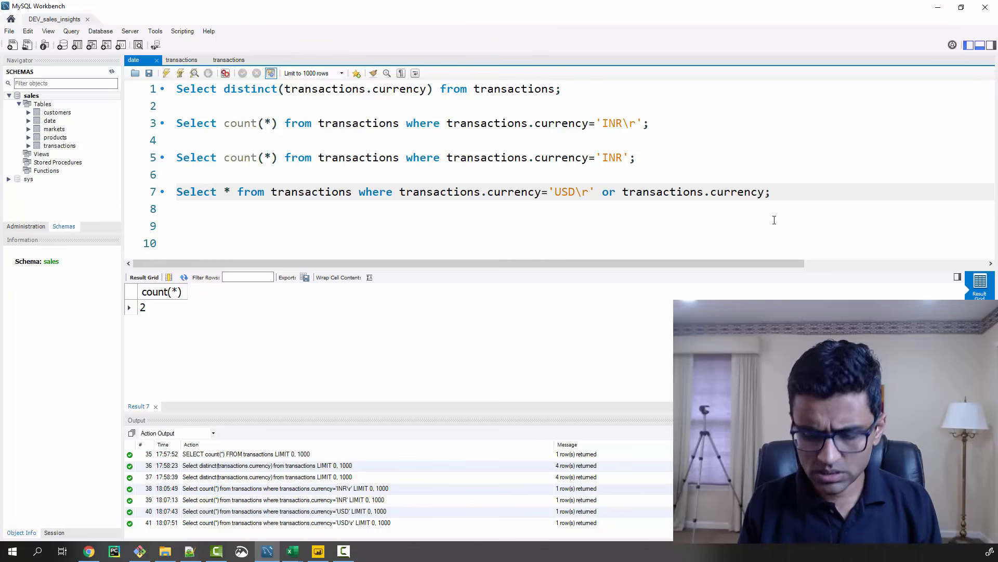
type("D'")
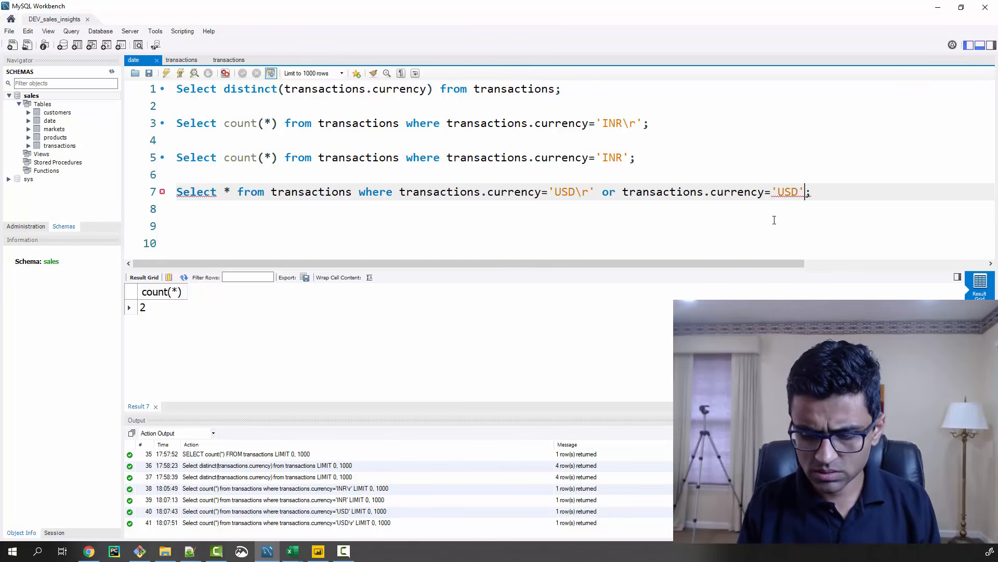
Run only the line 7 query for both USD currency variants and select the first record's sales_qty value
key("Home")
key("shift+End")
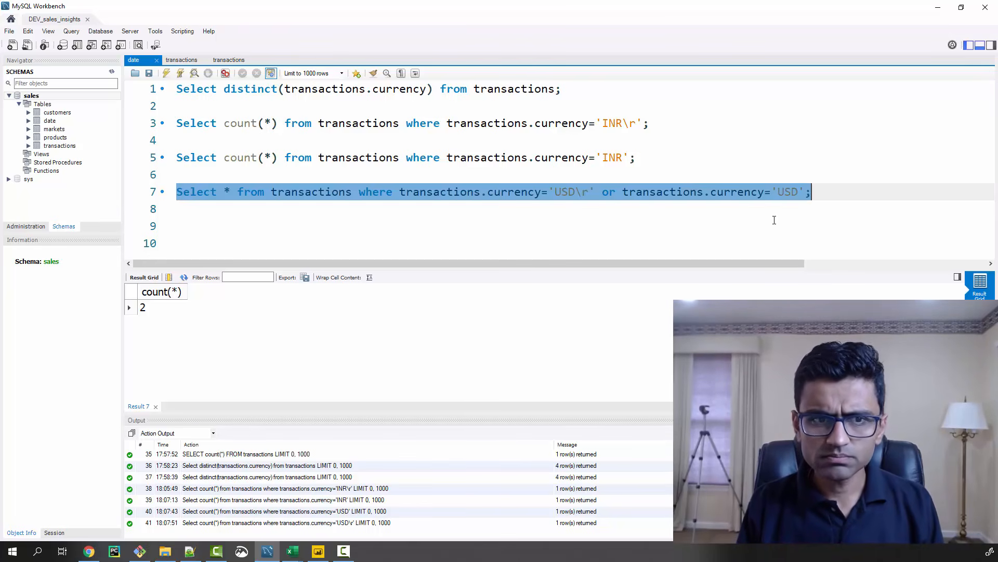
left_click(167, 74)
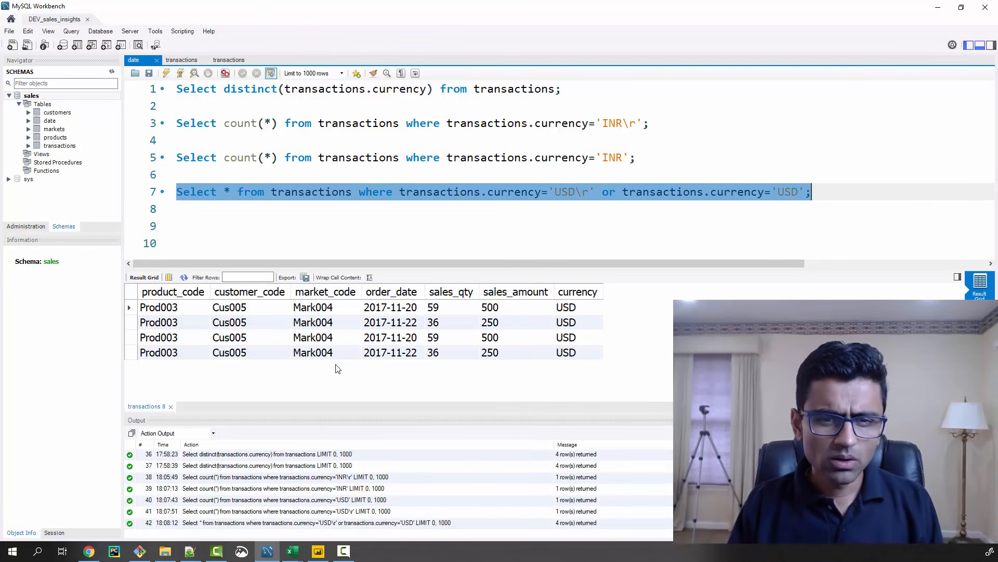
left_click(469, 311)
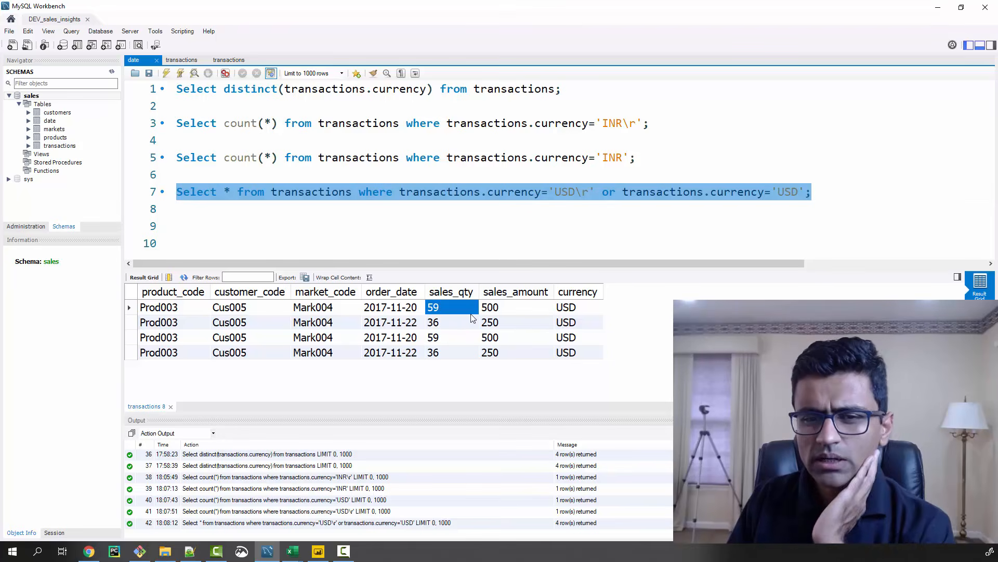
Compare the first and third records in the USD query result by selecting each whole row alternately
left_click(131, 308)
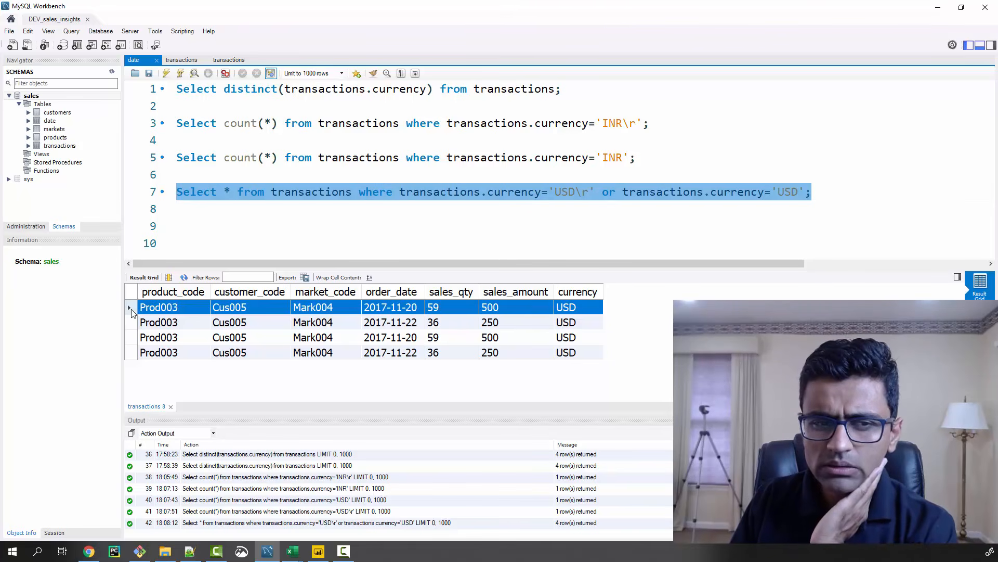
left_click(130, 337)
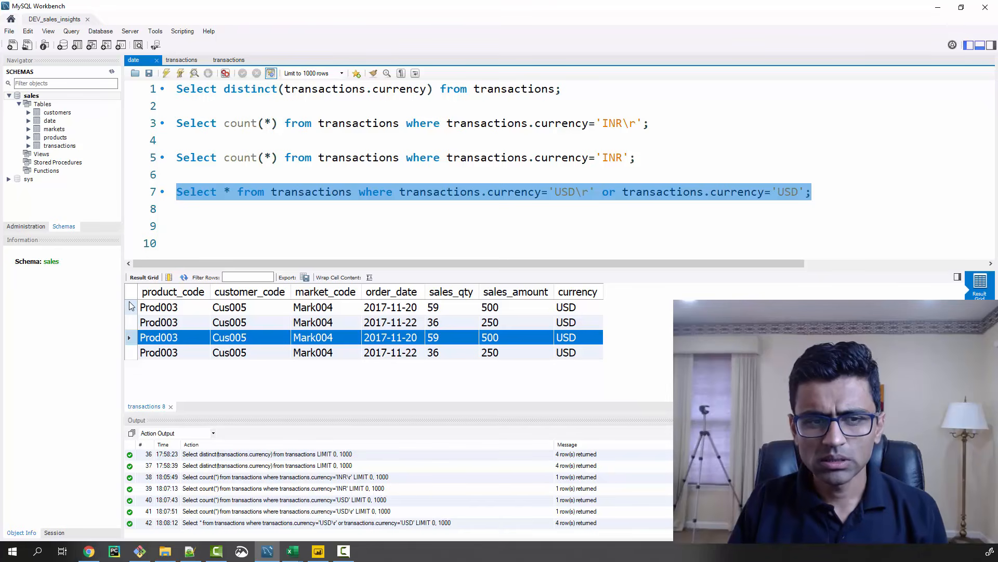
left_click(130, 308)
left_click(130, 337)
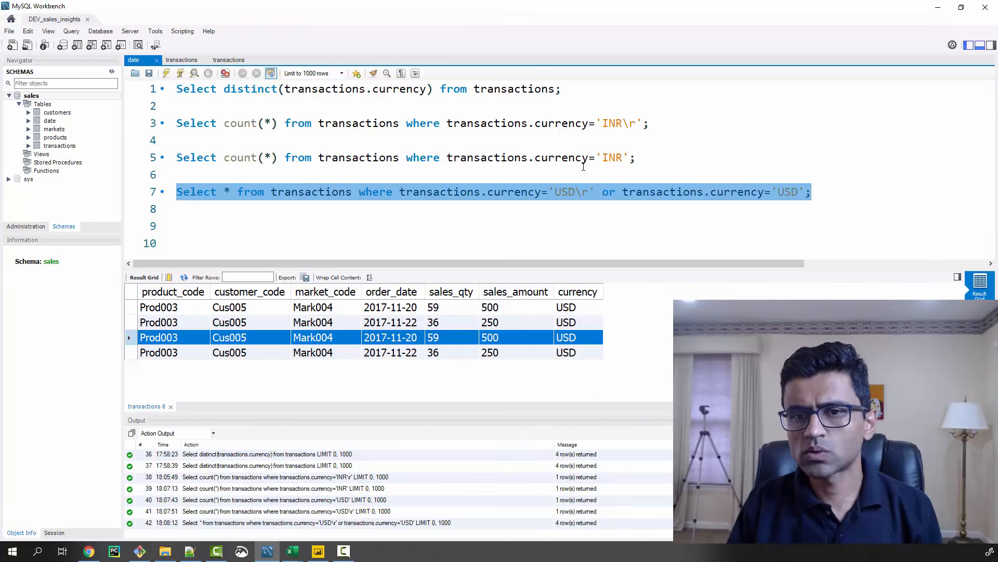
Compare the currency conditions with and without \r in the queries on lines 3, 5 and 7 by highlighting their values
left_click(665, 162)
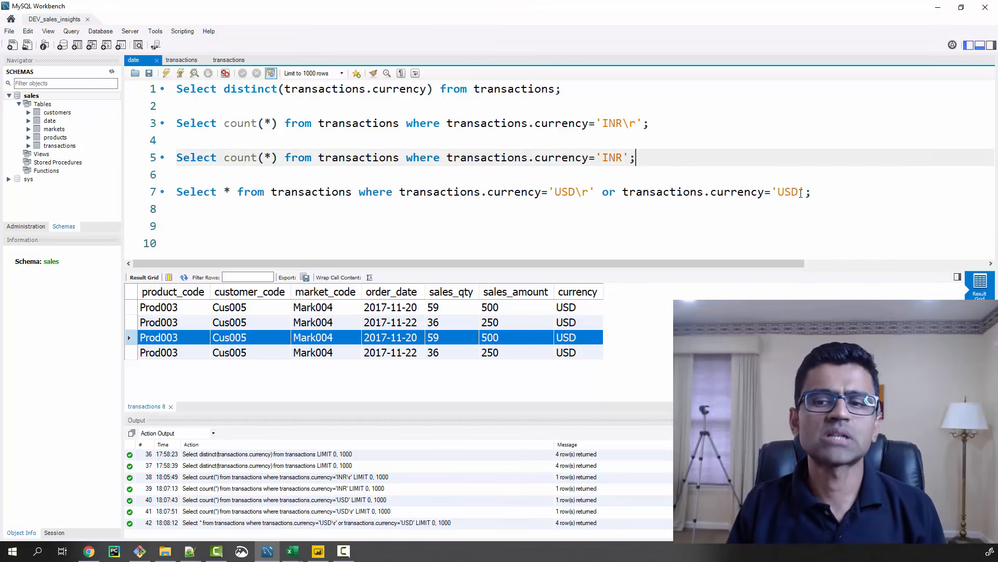
left_click(657, 122)
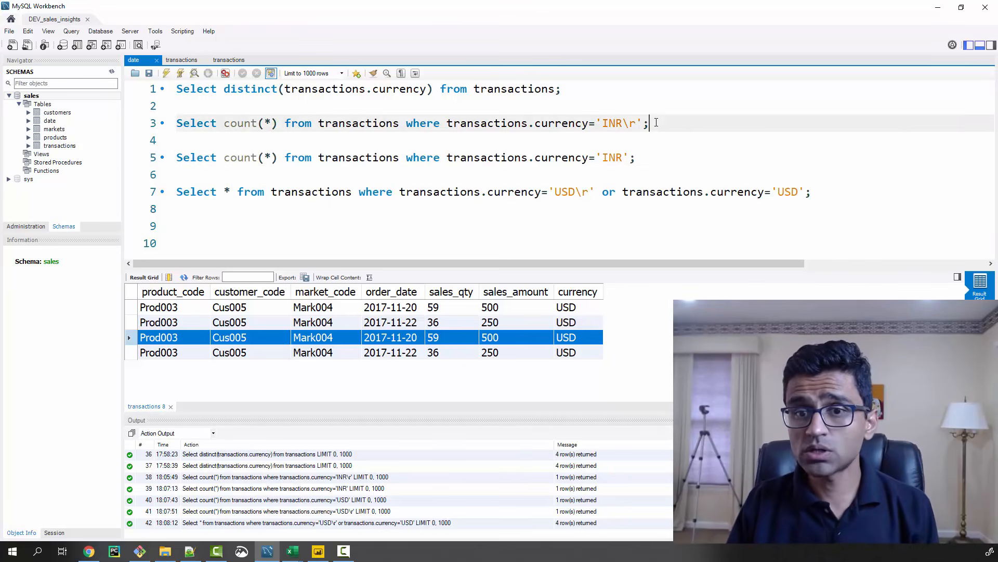
left_click(622, 125)
left_click_drag(622, 128, 634, 127)
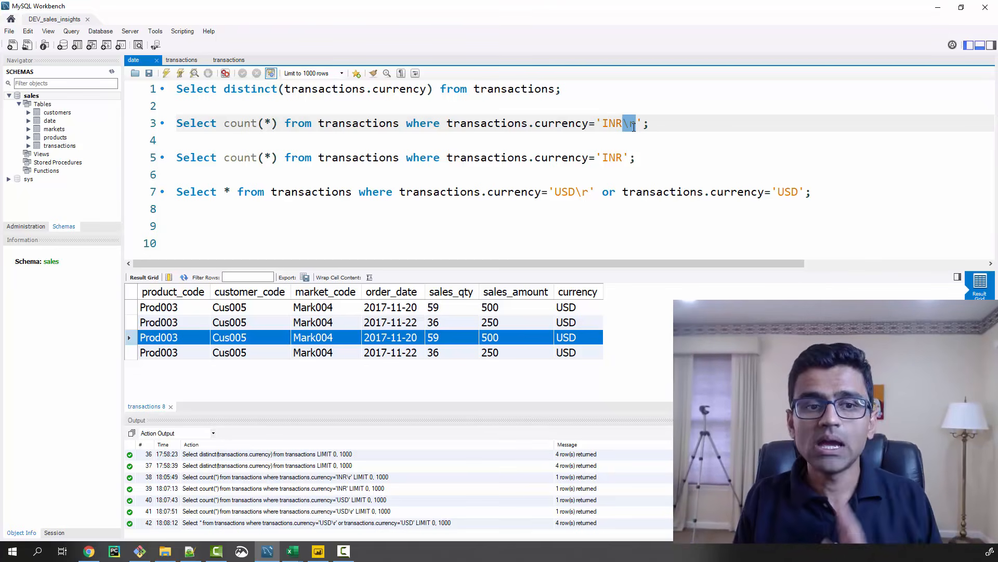
left_click(634, 128)
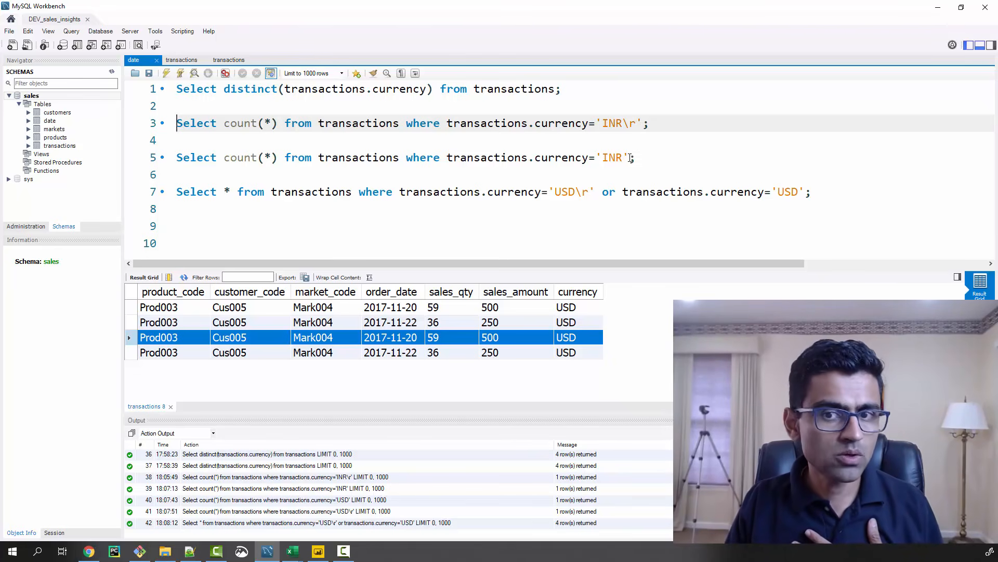
left_click_drag(630, 158, 596, 158)
left_click_drag(772, 193, 803, 191)
left_click_drag(596, 192, 550, 192)
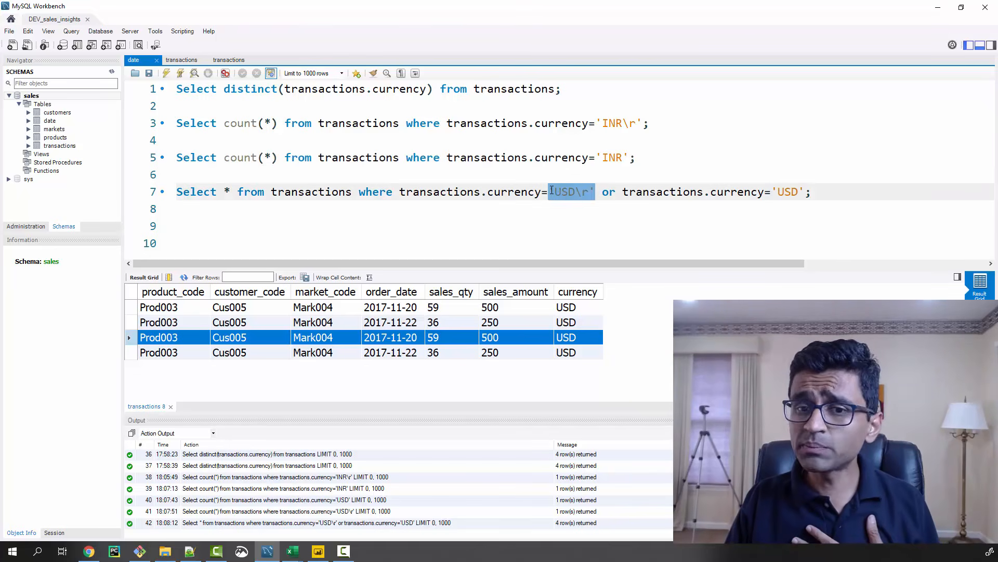
left_click_drag(596, 123, 641, 122)
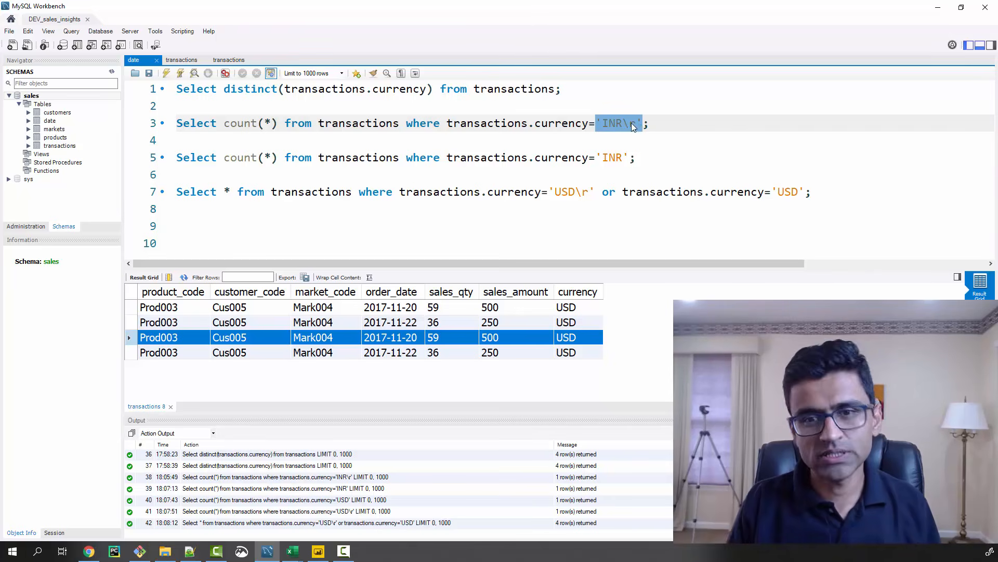
Switch to the YouTube comments in Chrome, read the remarks on duplicate records and currency data, and return to MySQL Workbench
left_click(89, 551)
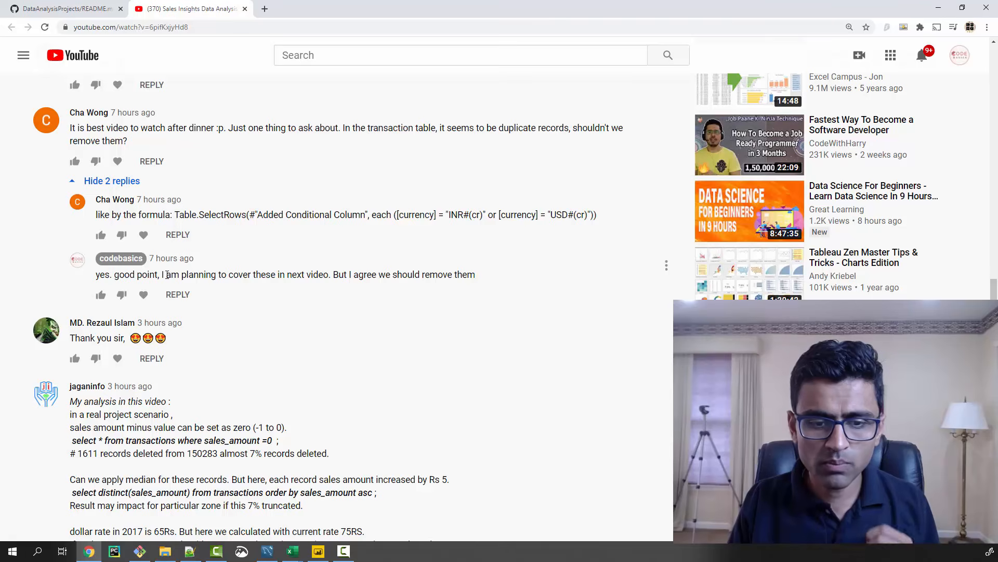
scroll(167, 274, "down", 2)
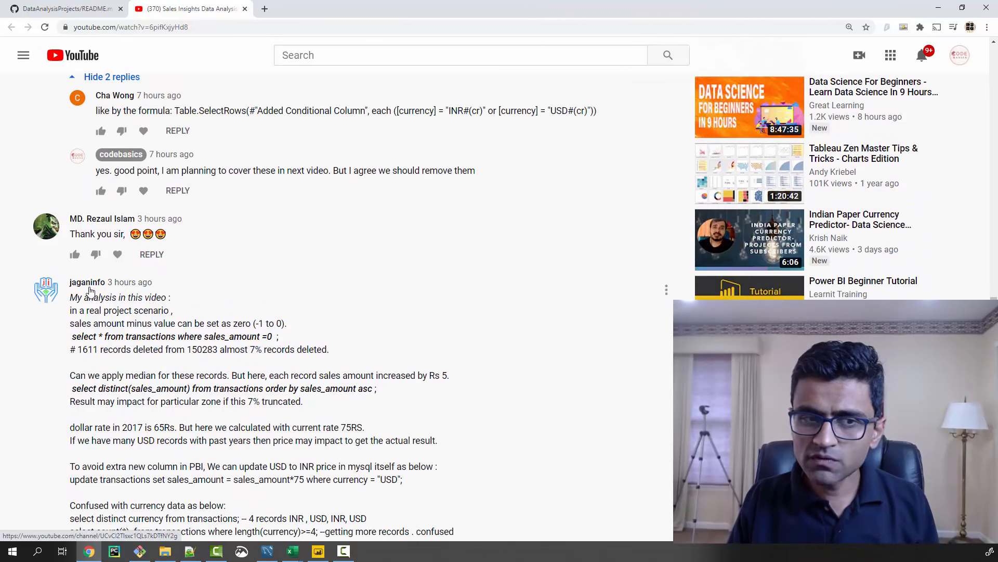
scroll(113, 313, "down", 1)
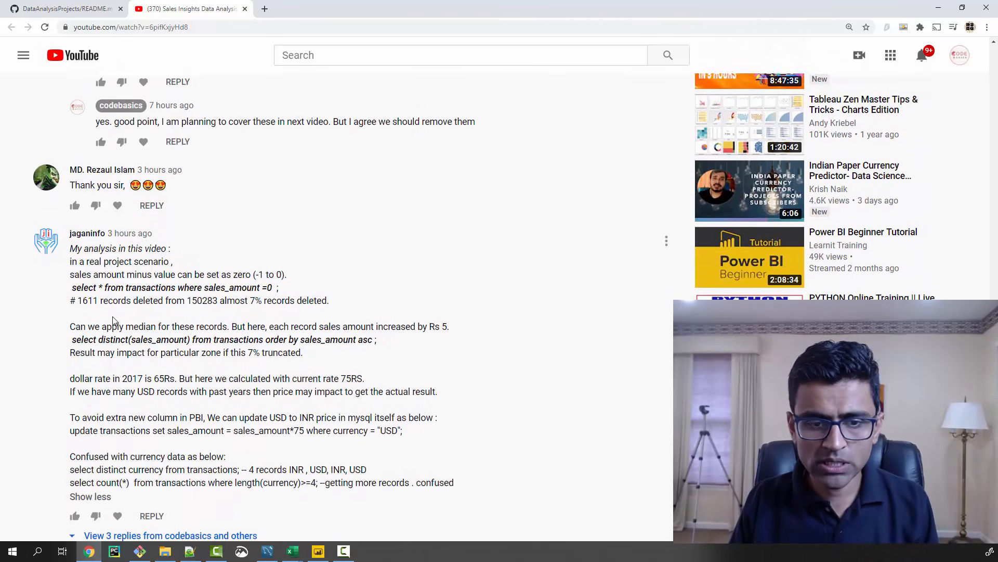
scroll(113, 318, "up", 1)
left_click(939, 8)
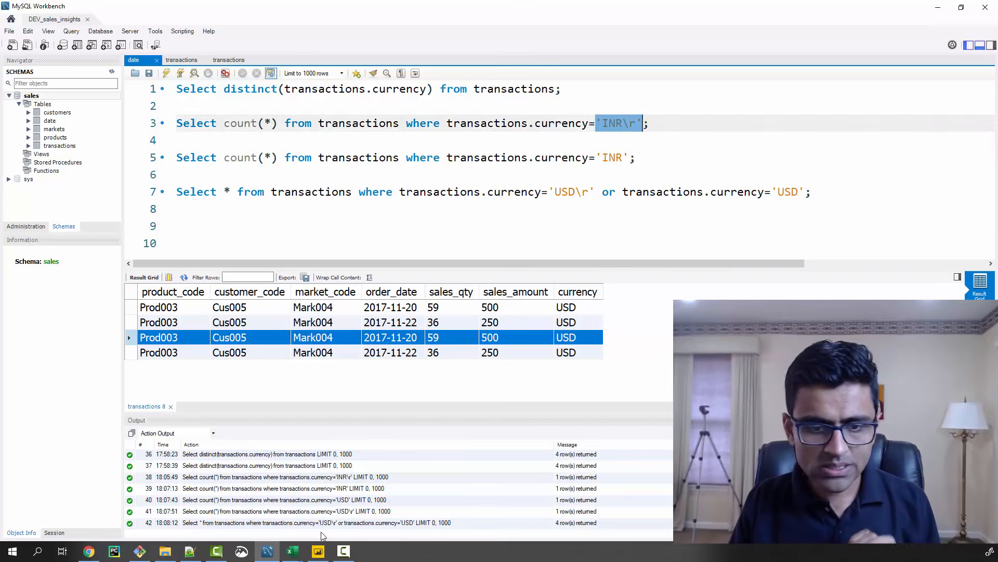
Switch to Power BI Desktop and display the sales transactions table in the data view
left_click(319, 551)
left_click(100, 147)
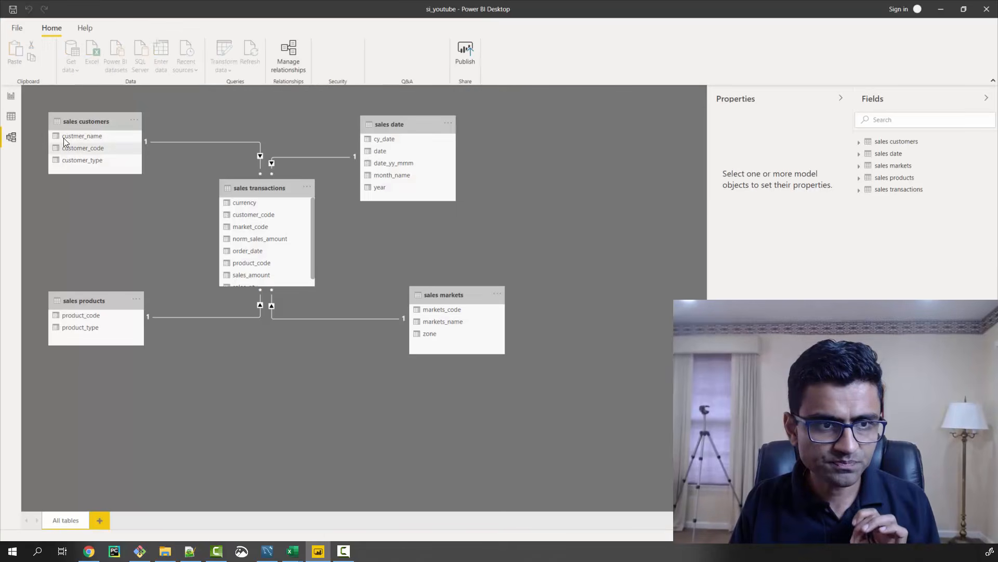
left_click(11, 116)
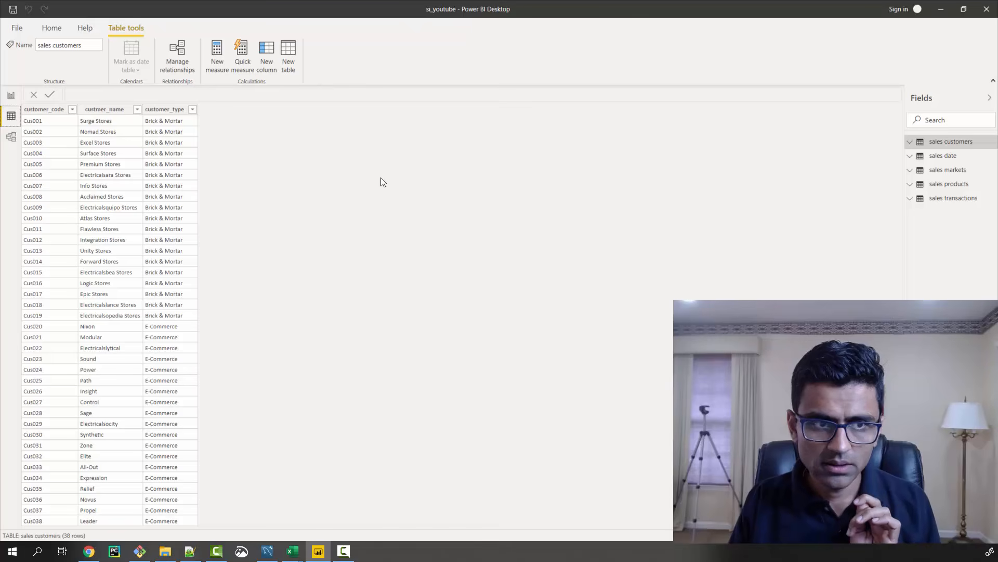
left_click(950, 203)
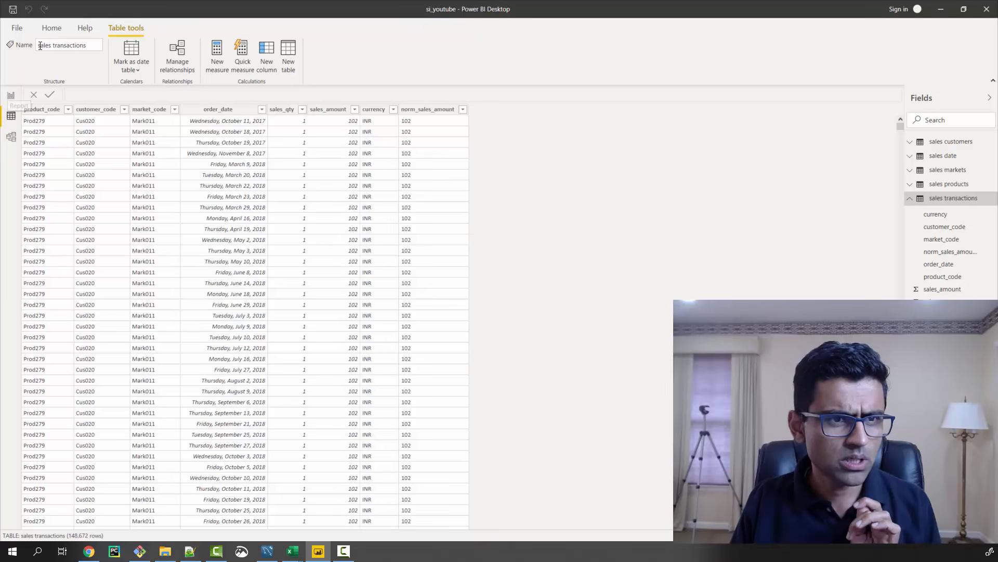
Open the Power Query Editor through Transform data and select the sales transactions query
left_click(51, 29)
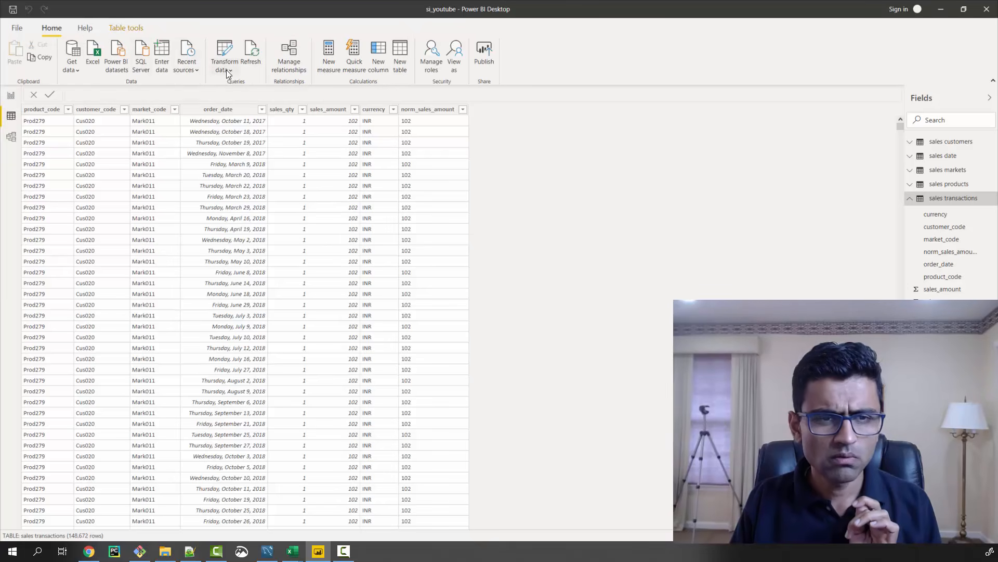
left_click(228, 71)
left_click(232, 85)
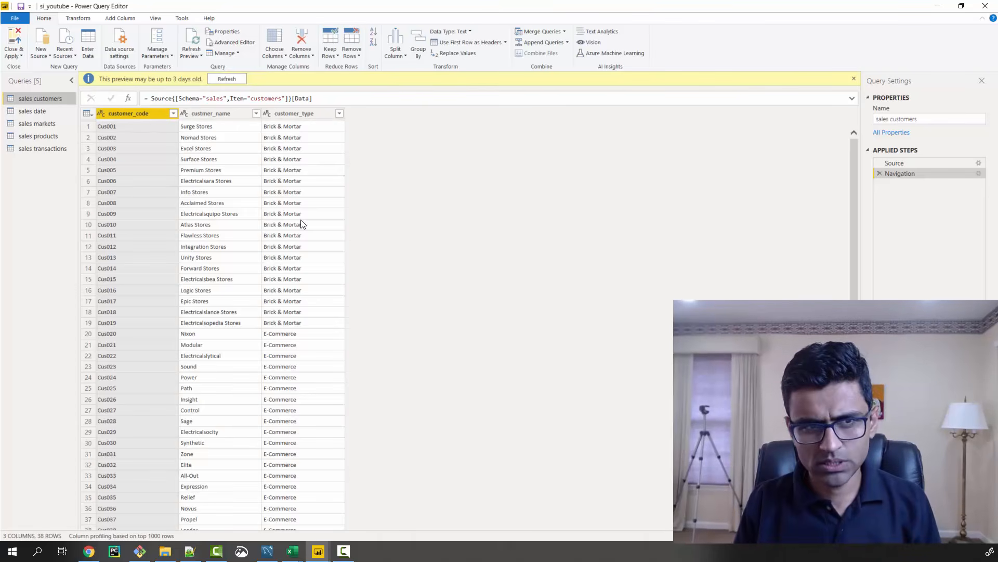
left_click(37, 149)
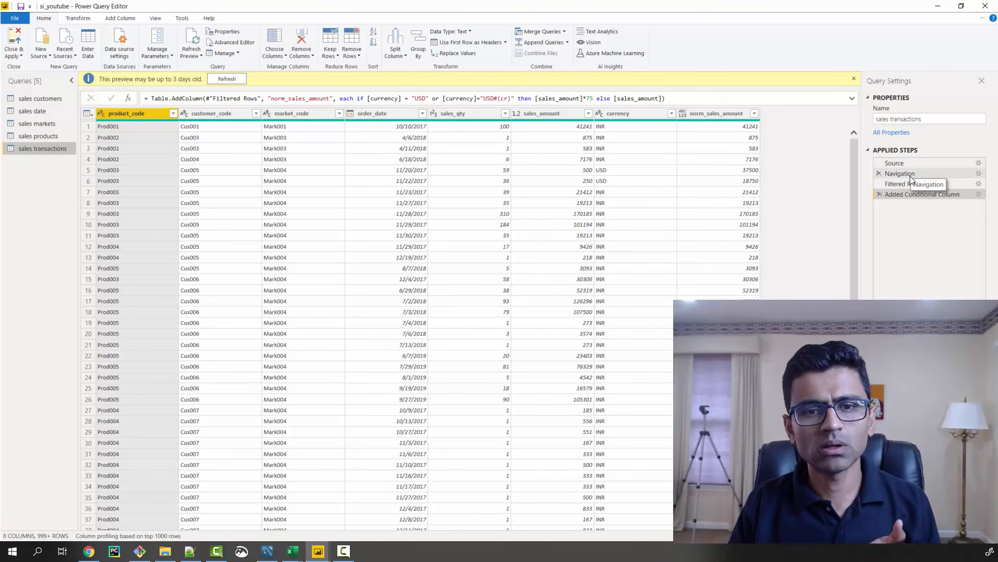
Rename the Filtered Rows applied step to "Remove -1/0 in sales_amount" and widen the query settings area
left_click(905, 174)
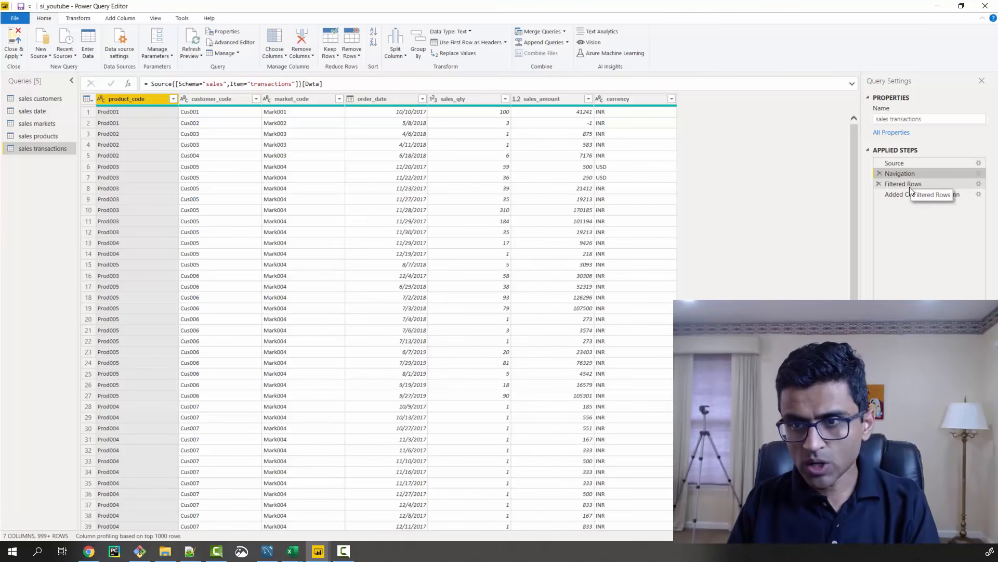
left_click(909, 186)
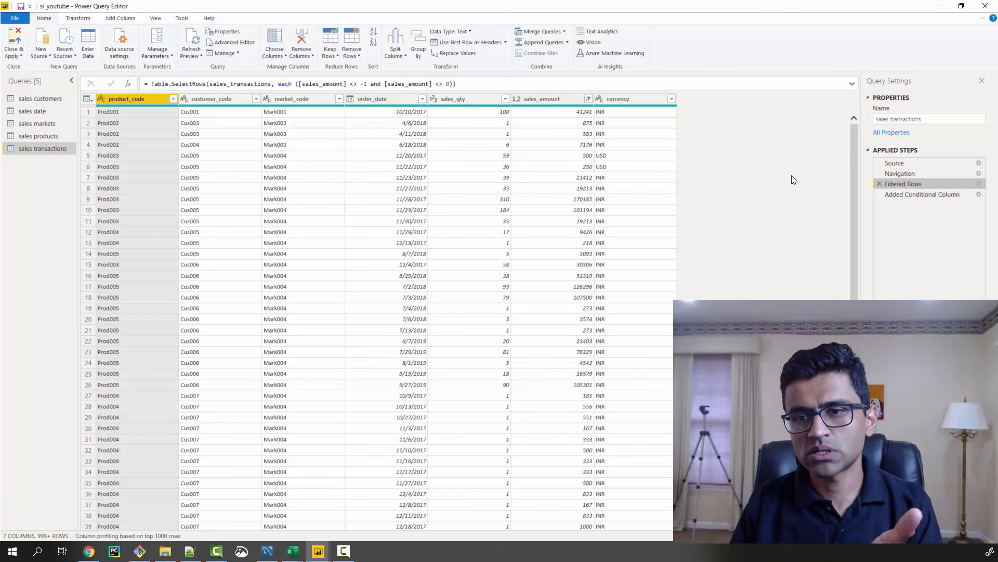
right_click(915, 183)
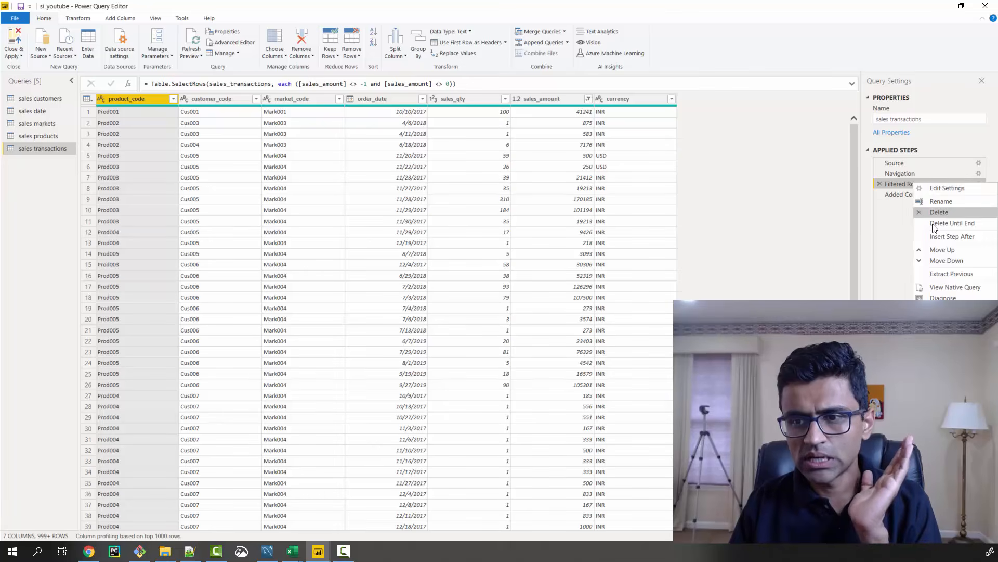
left_click(941, 203)
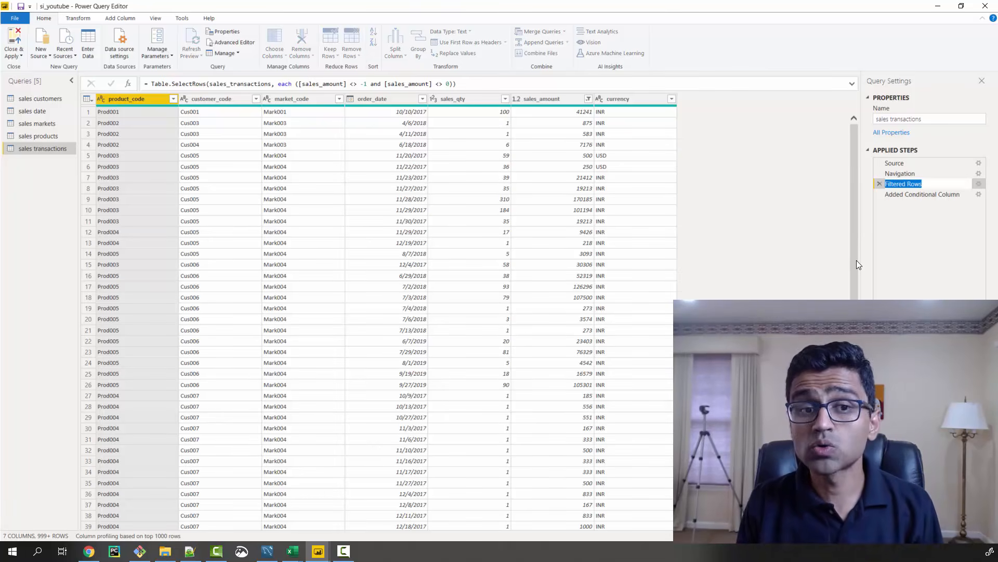
type("Remo")
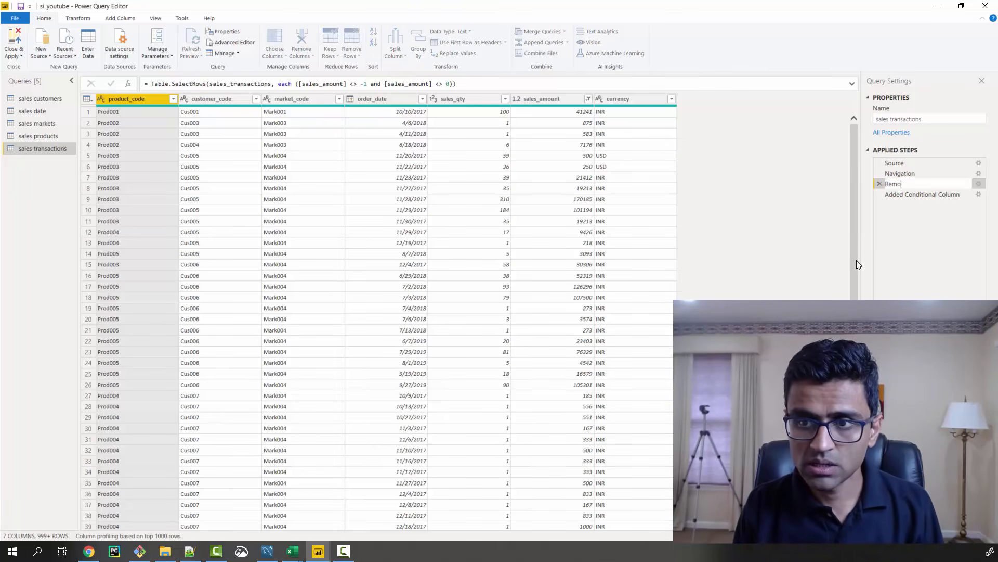
type("ve -1/0")
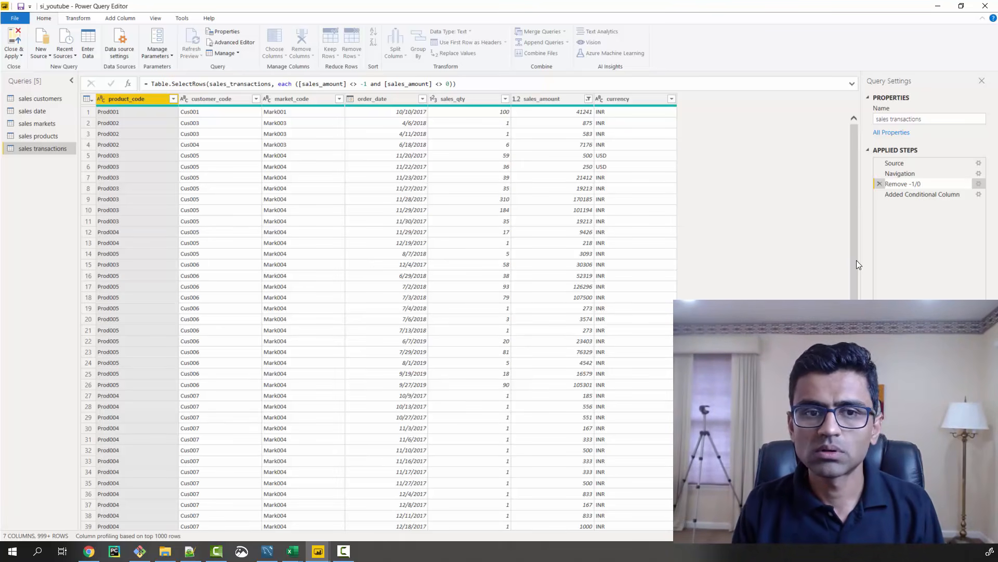
type(" in sal")
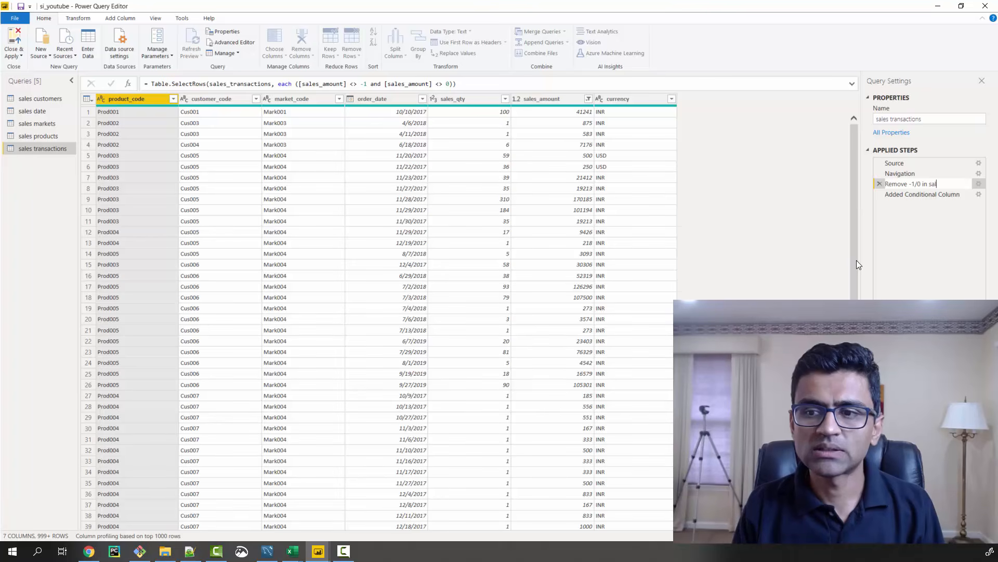
type("es_amount")
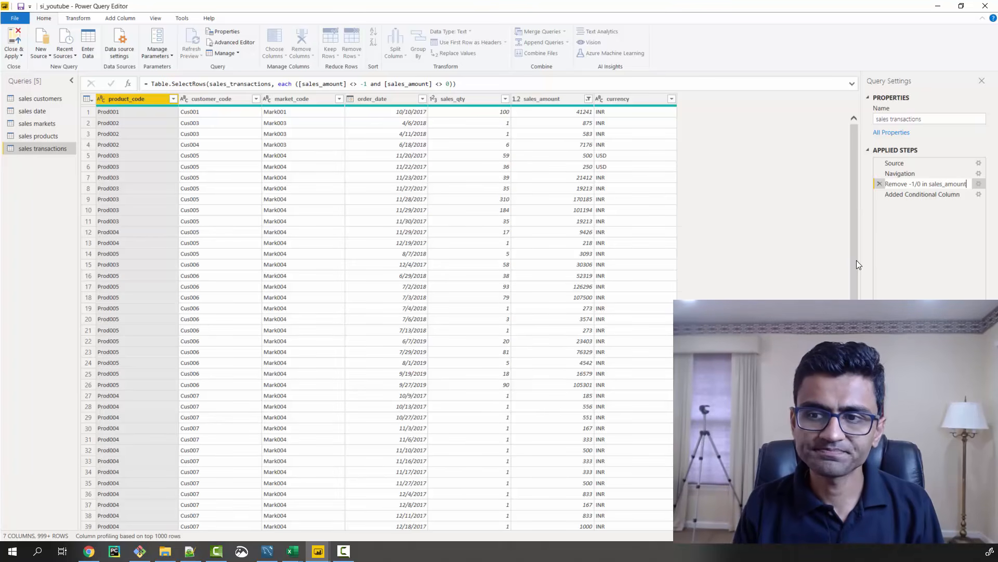
key("Return")
left_click_drag(861, 234, 811, 234)
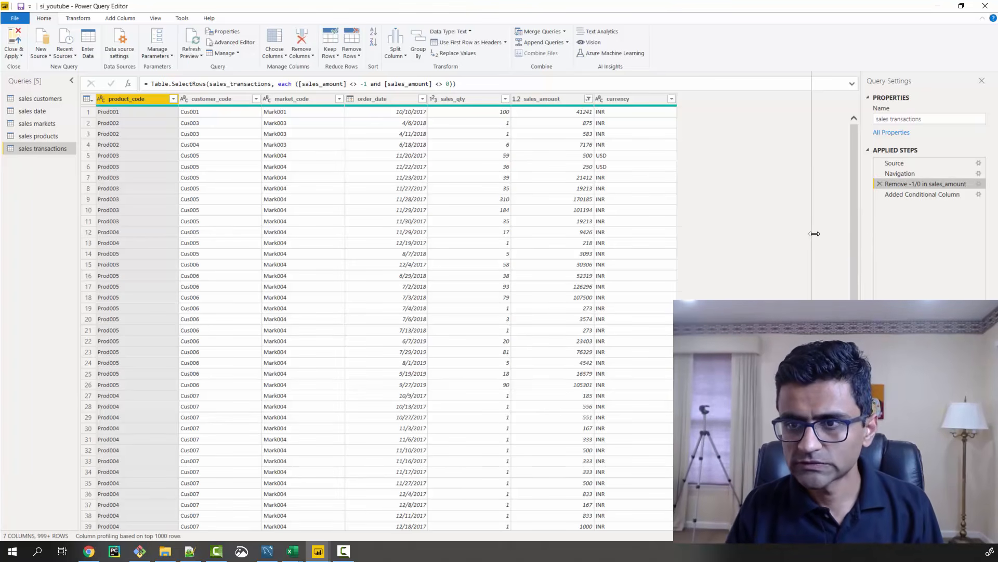
Check the Added Conditional Column step, return to the "Remove -1/0 in sales_amount" step and view the currency column's filter values without filtering
left_click(874, 195)
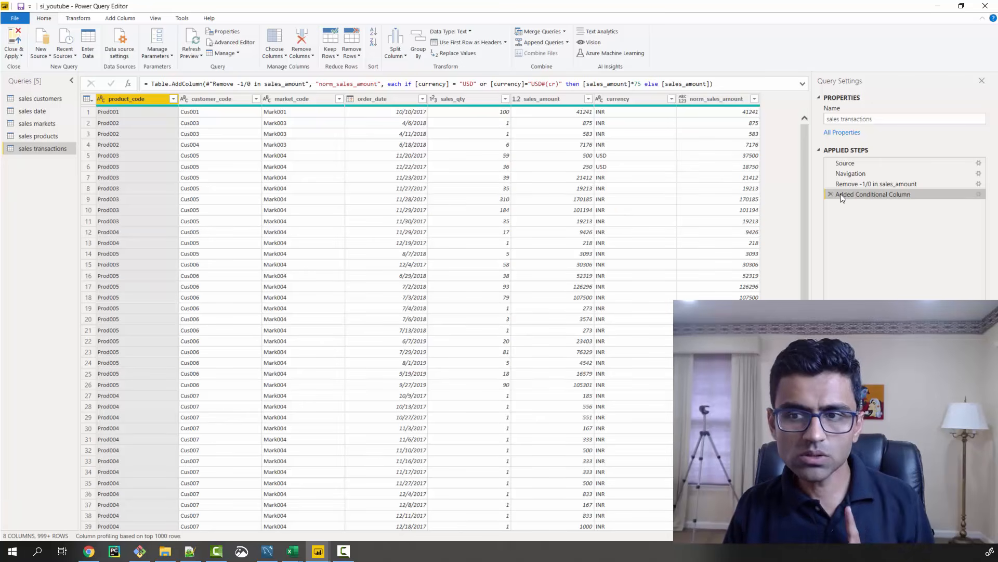
left_click(879, 185)
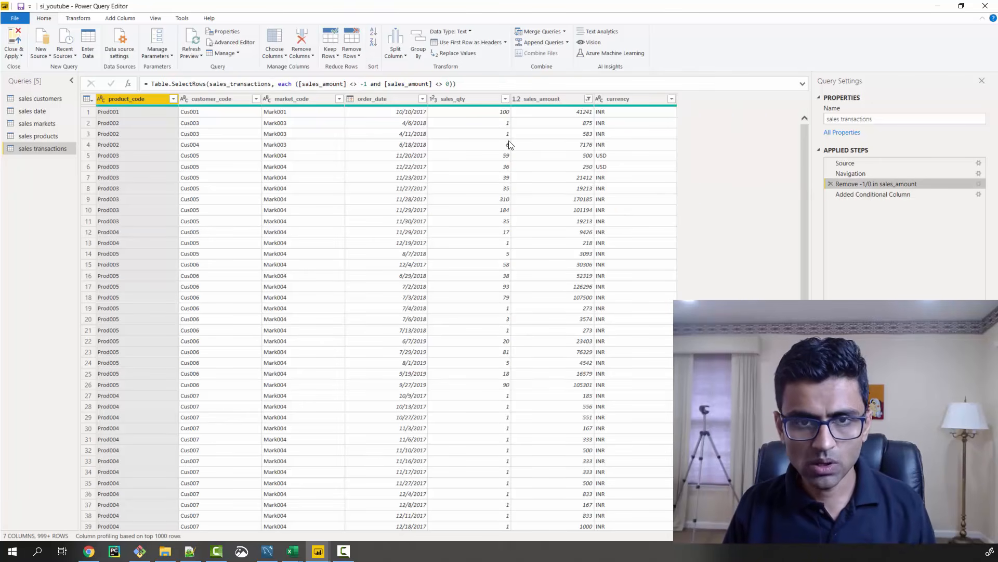
left_click(672, 98)
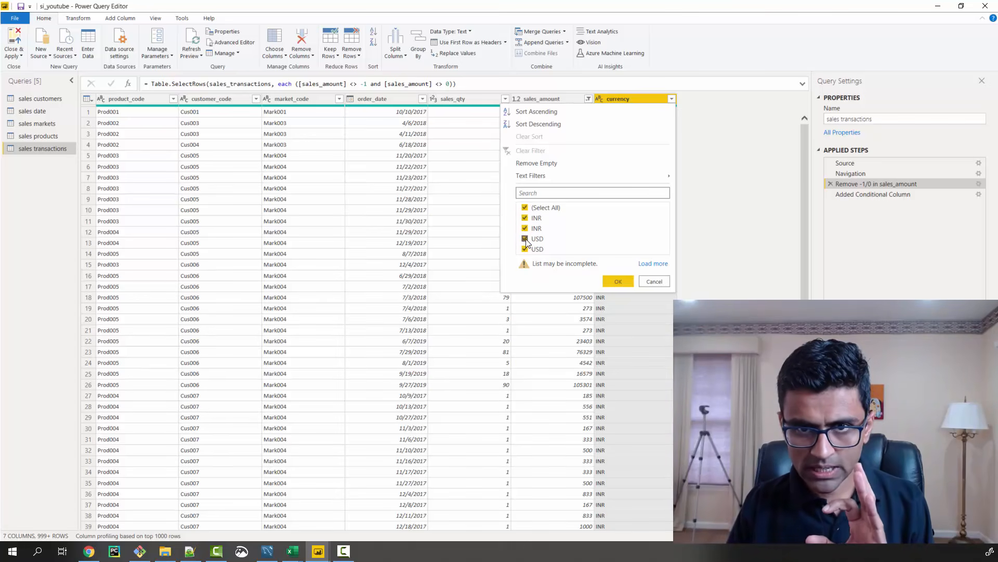
left_click(654, 281)
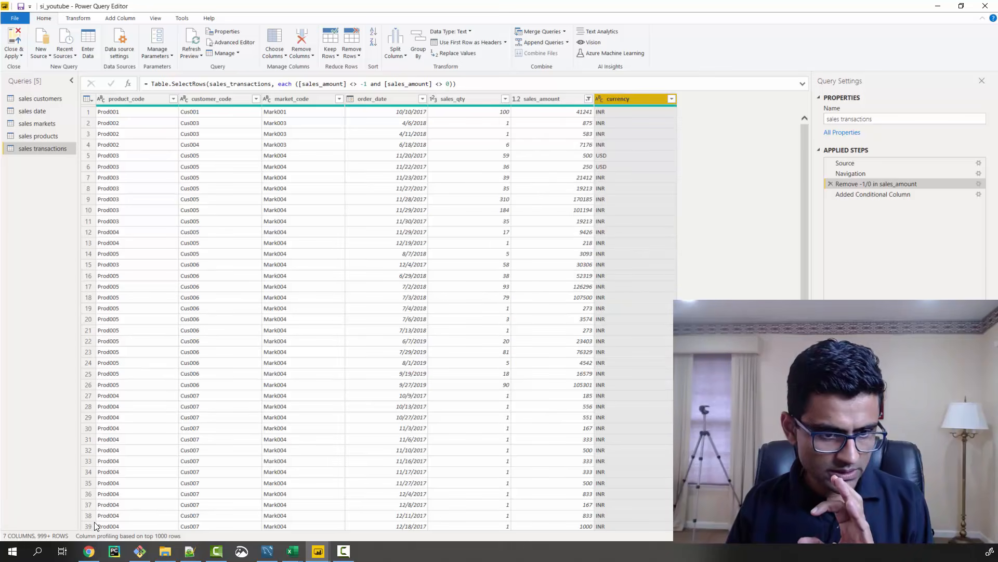
Switch to Chrome, look over the YouTube comments on duplicate records and bring up the DataAnalysisProjects README with the SQL queries
left_click(89, 551)
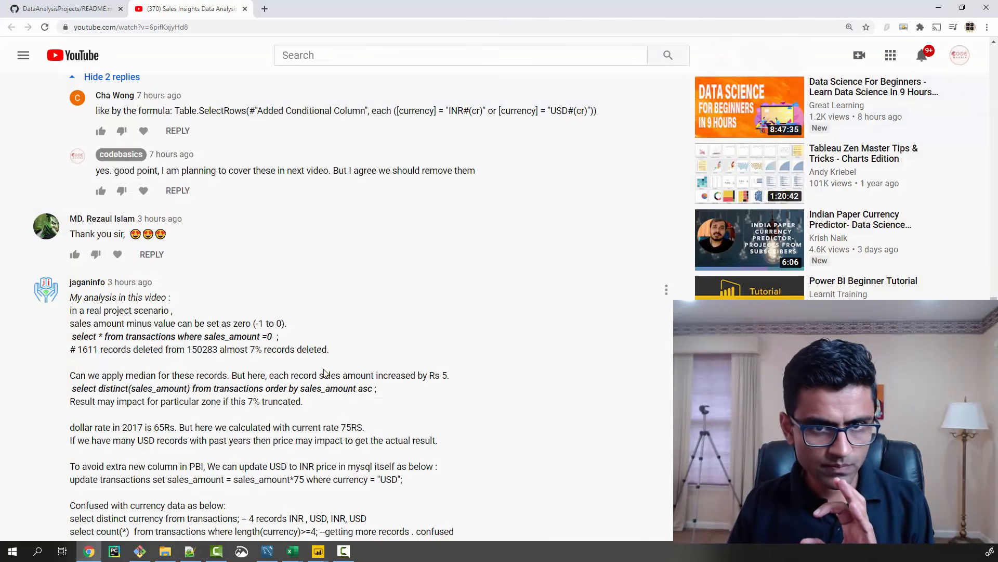
scroll(343, 353, "up", 1)
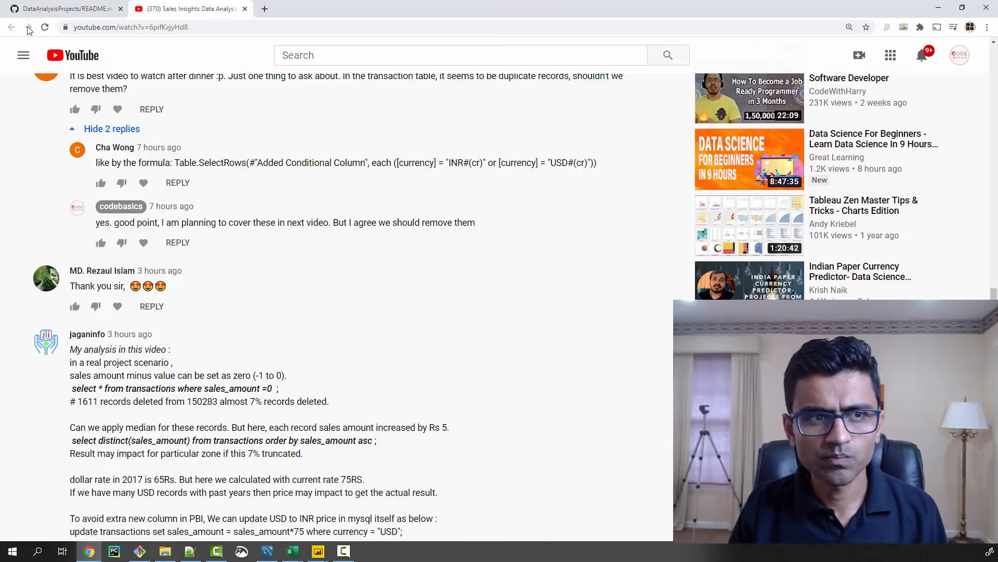
left_click(62, 10)
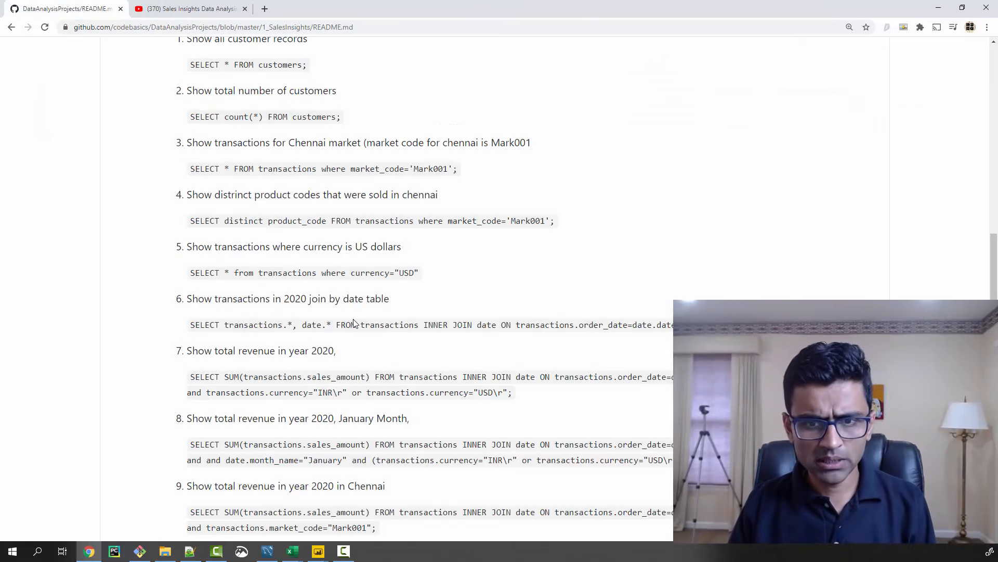
Look up the norm_amount column formula in the README and highlight its "USD#(cr)" currency value
scroll(354, 316, "down", 3)
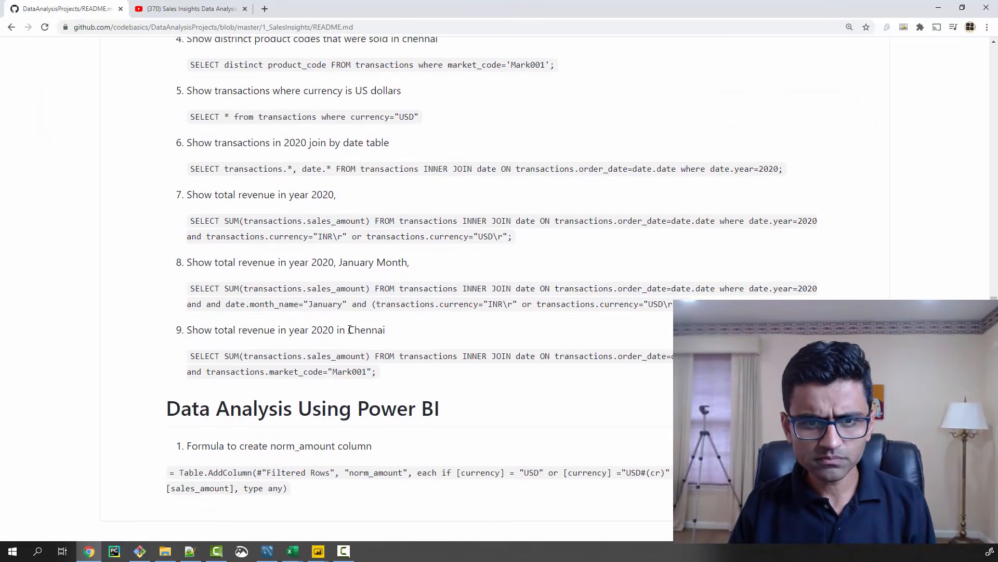
scroll(383, 316, "down", 2)
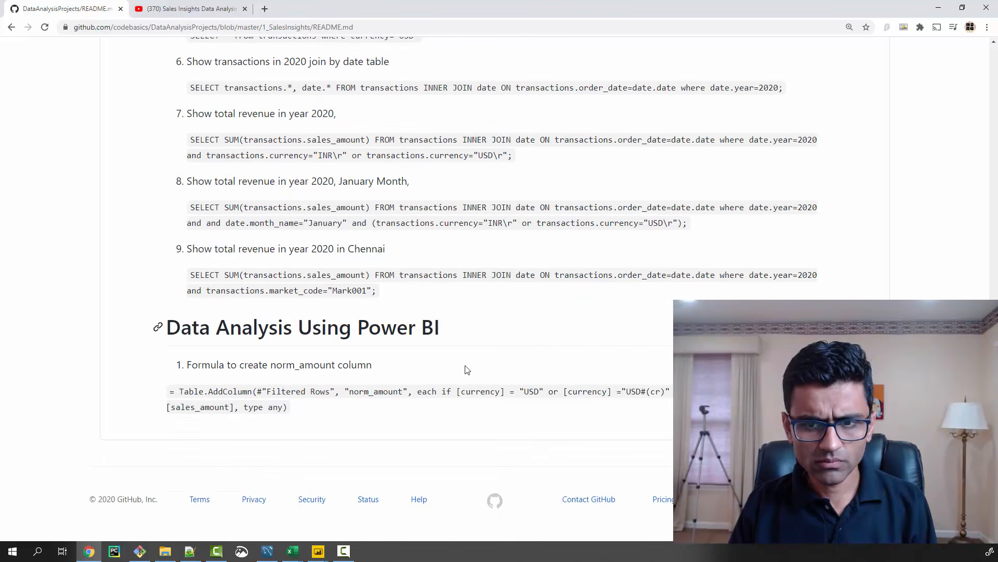
left_click_drag(622, 393, 665, 395)
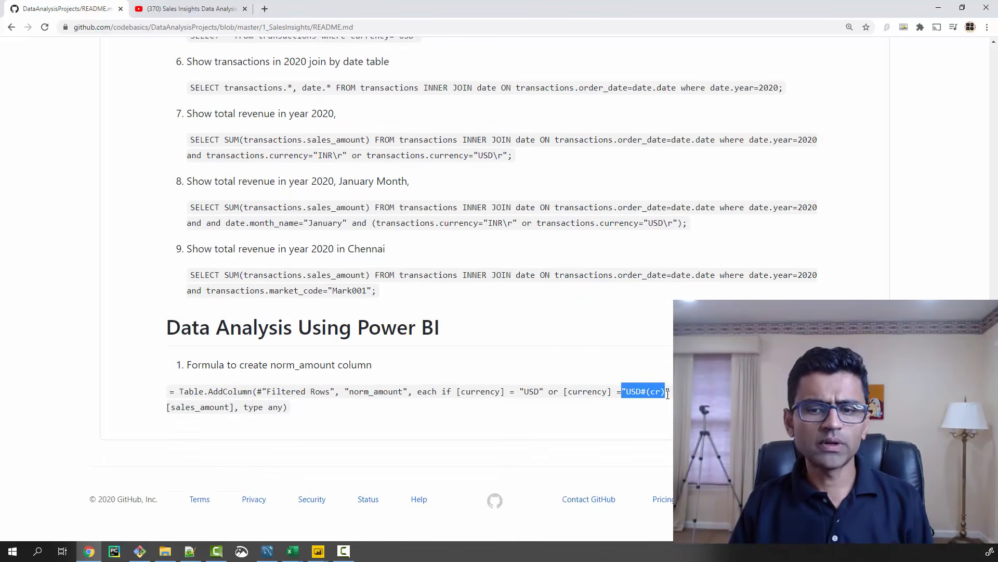
left_click(665, 395)
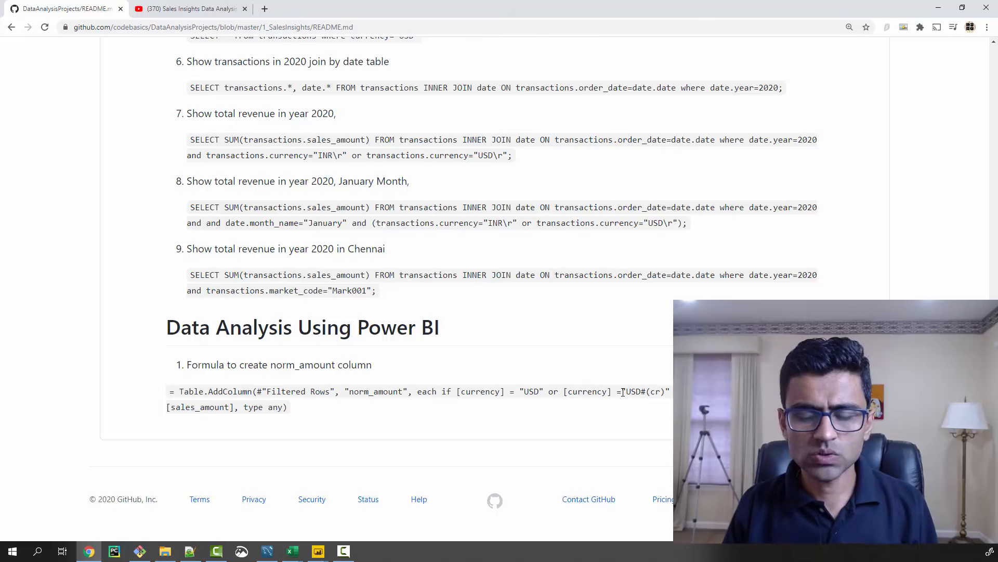
left_click_drag(622, 392, 671, 395)
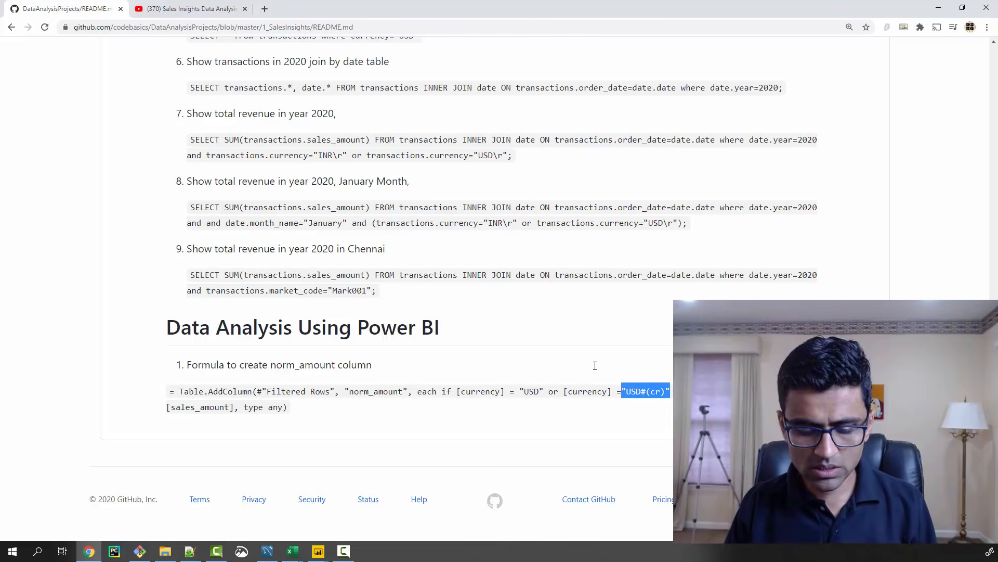
Return to the Power Query Editor and filter the currency column to keep only the INR#(cr) and USD#(cr) values, reviewing the resulting formula
left_click(934, 12)
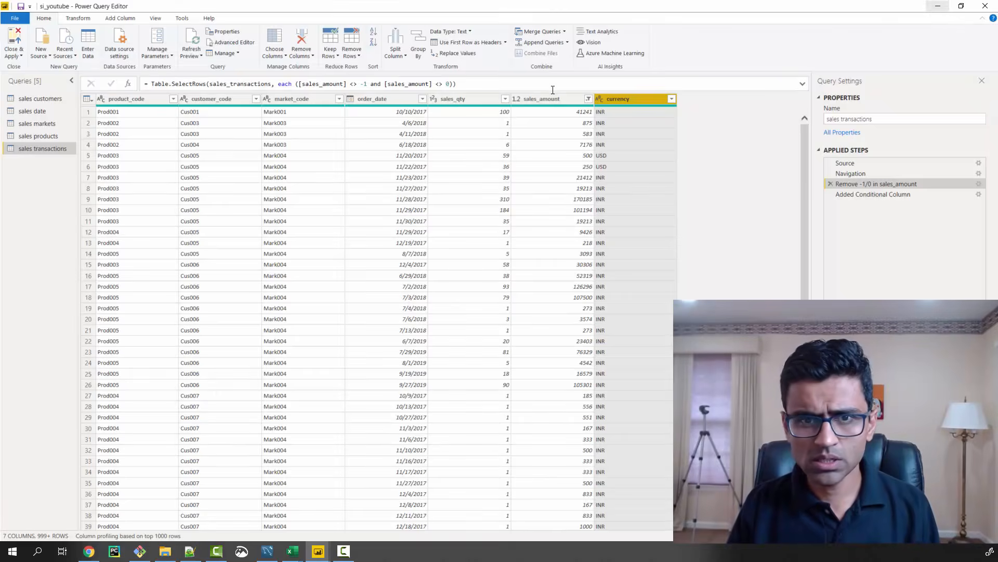
left_click(672, 99)
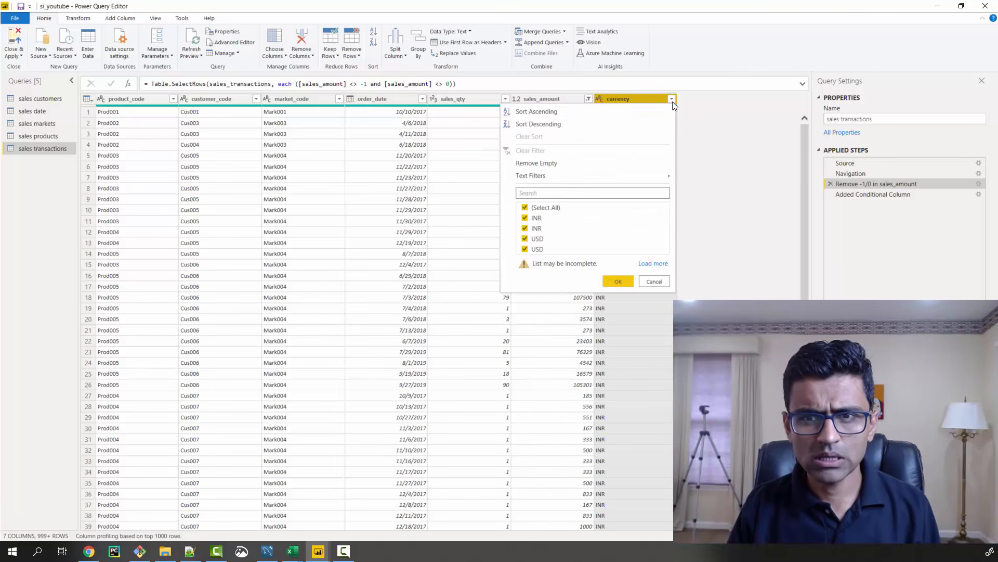
left_click(524, 218)
left_click(525, 238)
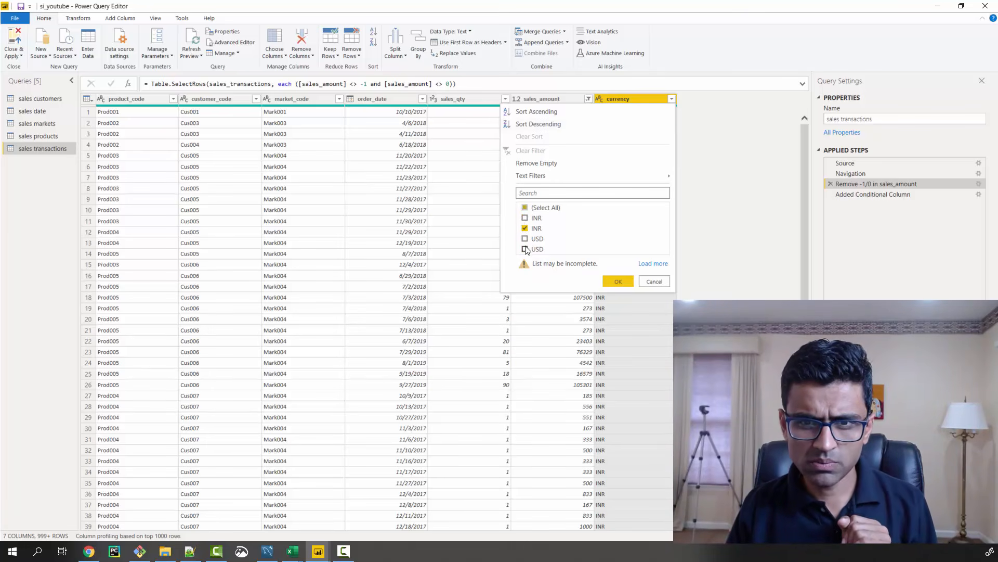
left_click(611, 281)
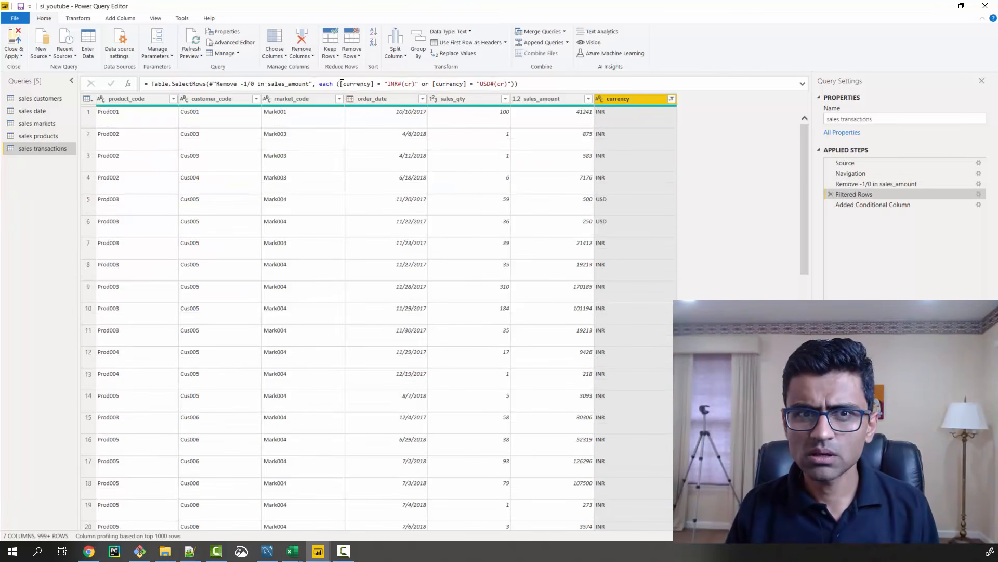
left_click_drag(340, 84, 514, 85)
left_click(538, 86)
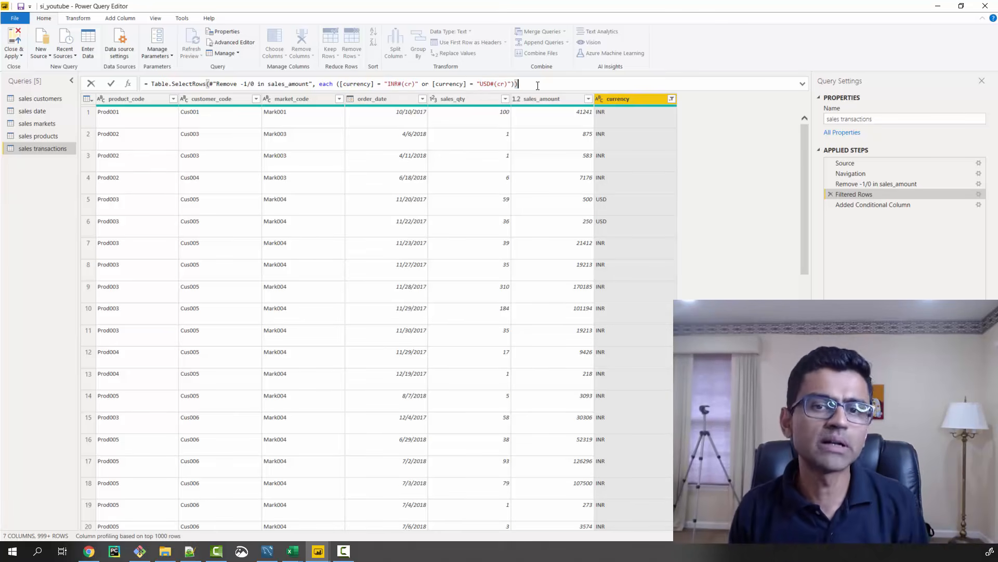
left_click(55, 546)
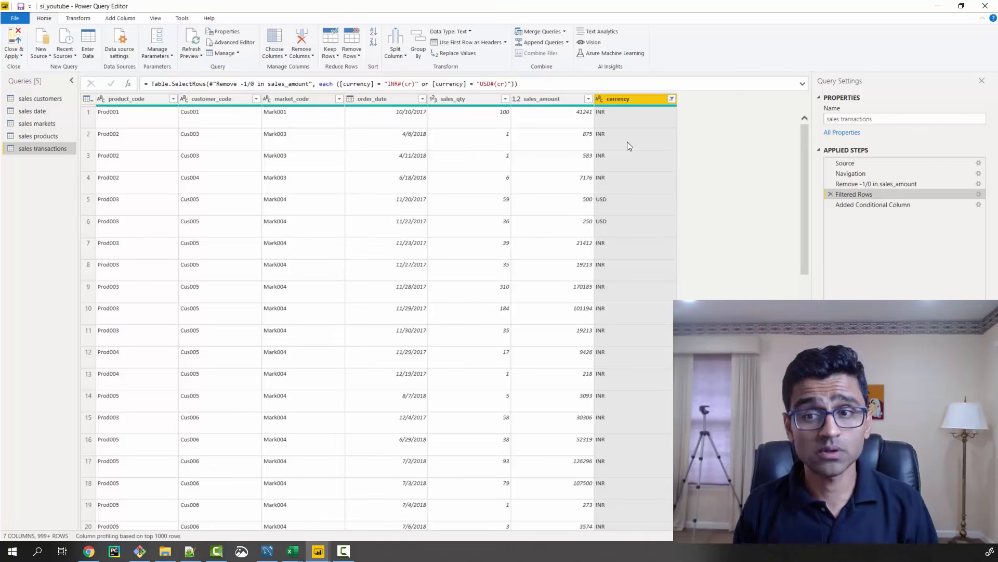
Rename the Filtered Rows applied step to "Cleanup currency"
right_click(863, 196)
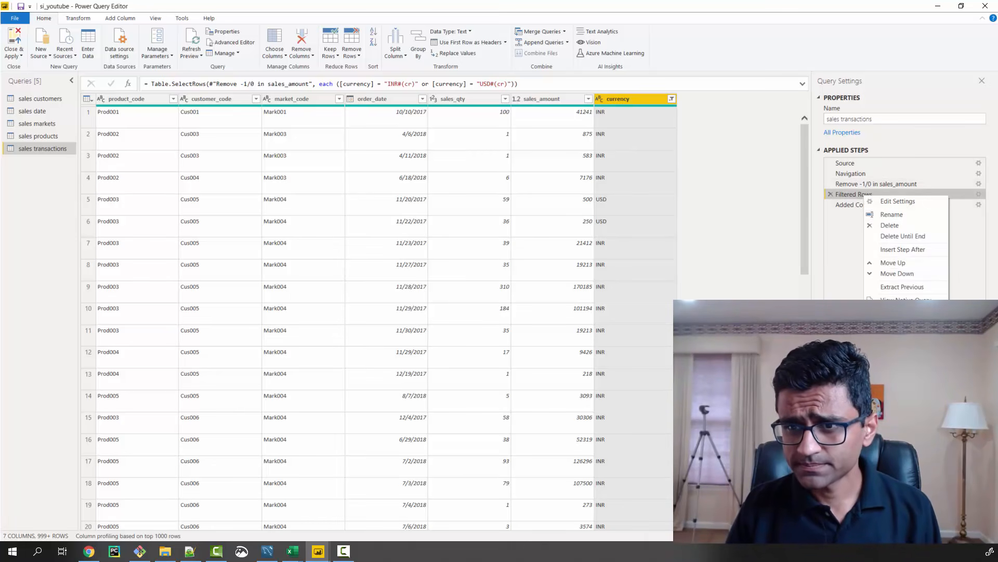
left_click(902, 215)
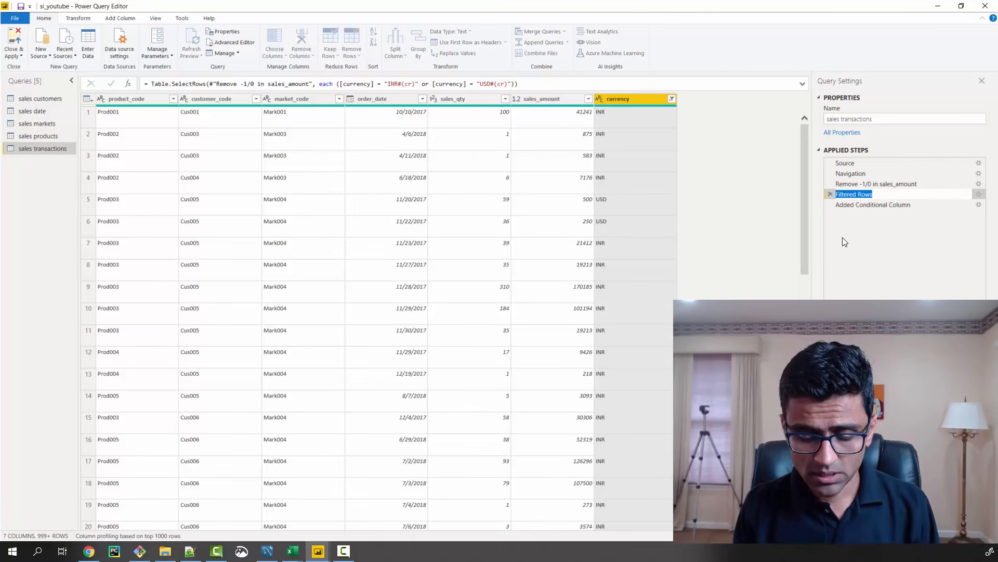
type("Cleanup c")
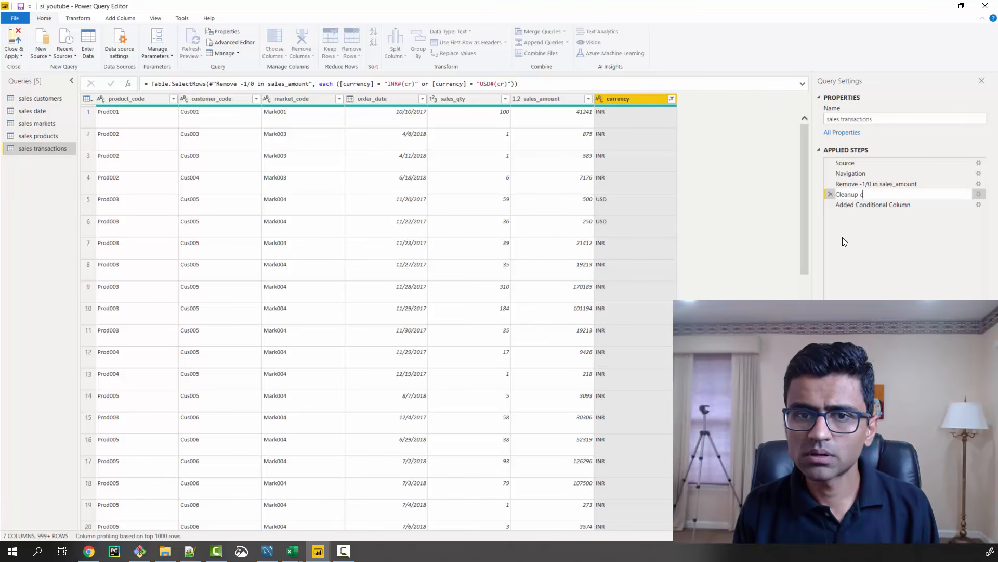
type("urrency")
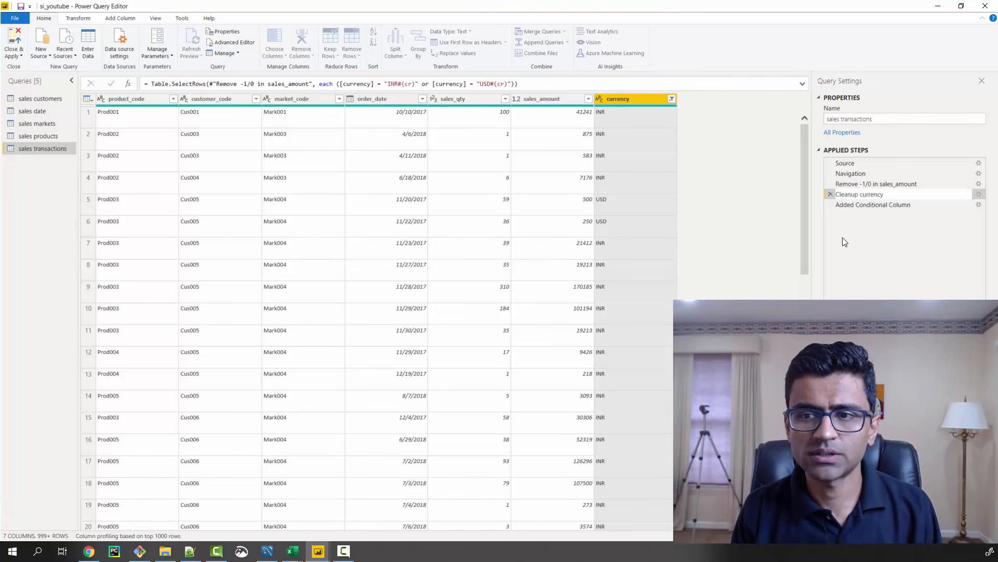
key("Return")
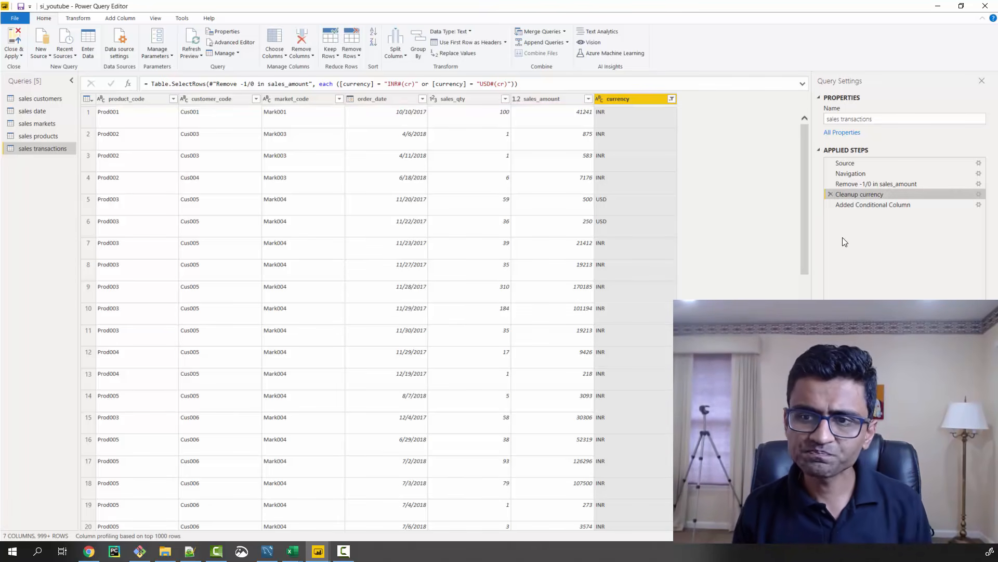
Rename the Added Conditional Column applied step to "Add norm_sales_Amount"
left_click(885, 207)
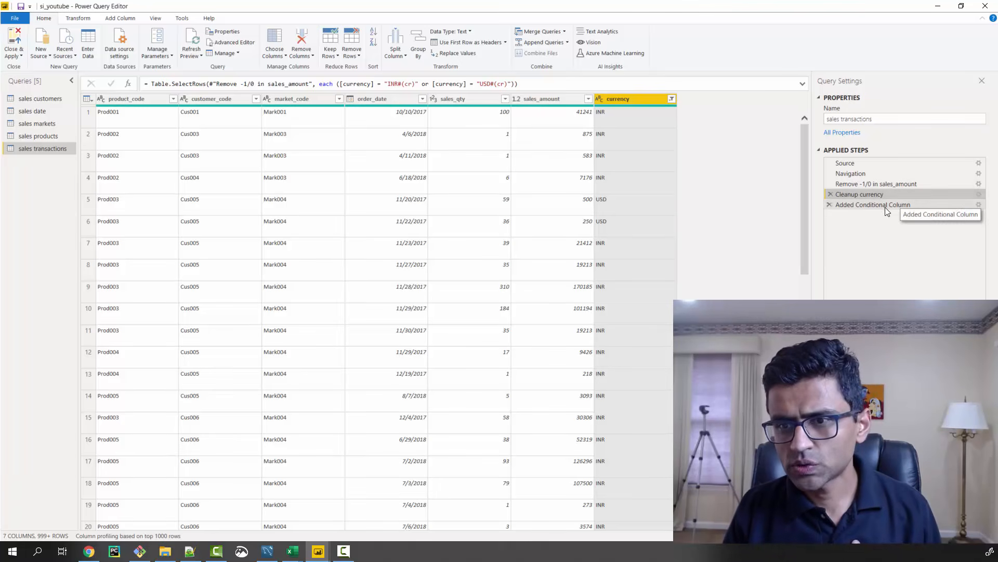
right_click(884, 207)
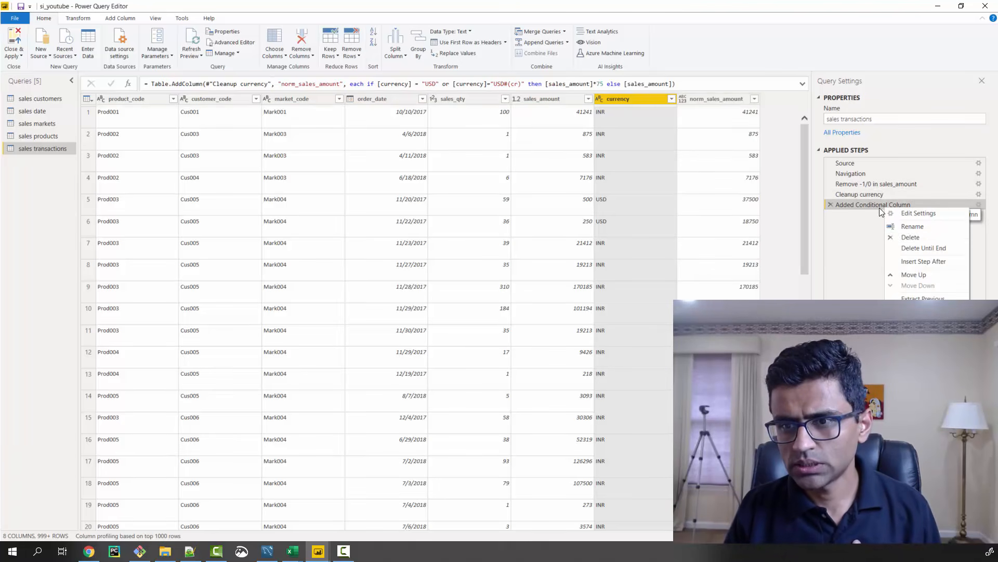
left_click(920, 226)
type("Ad")
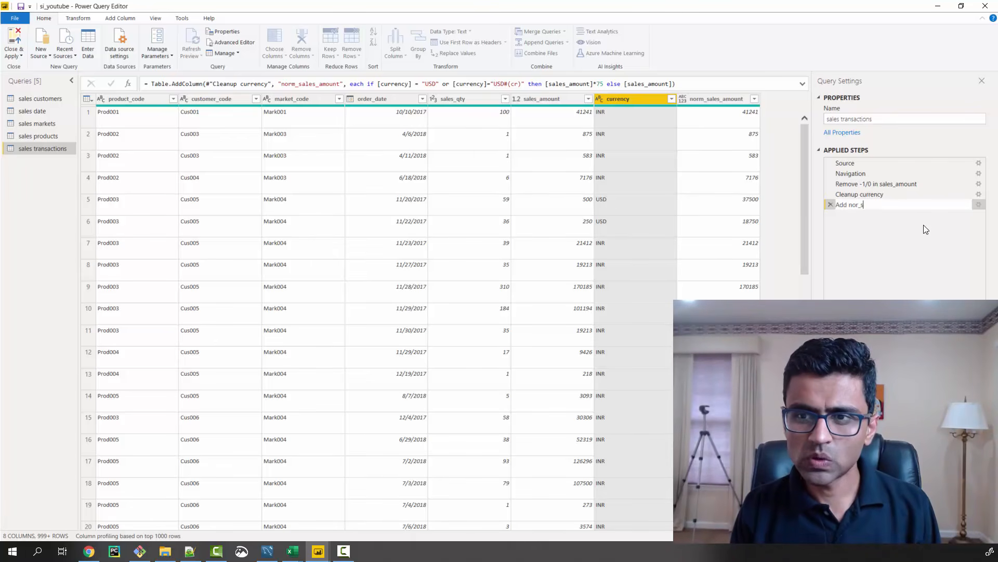
type("d norm")
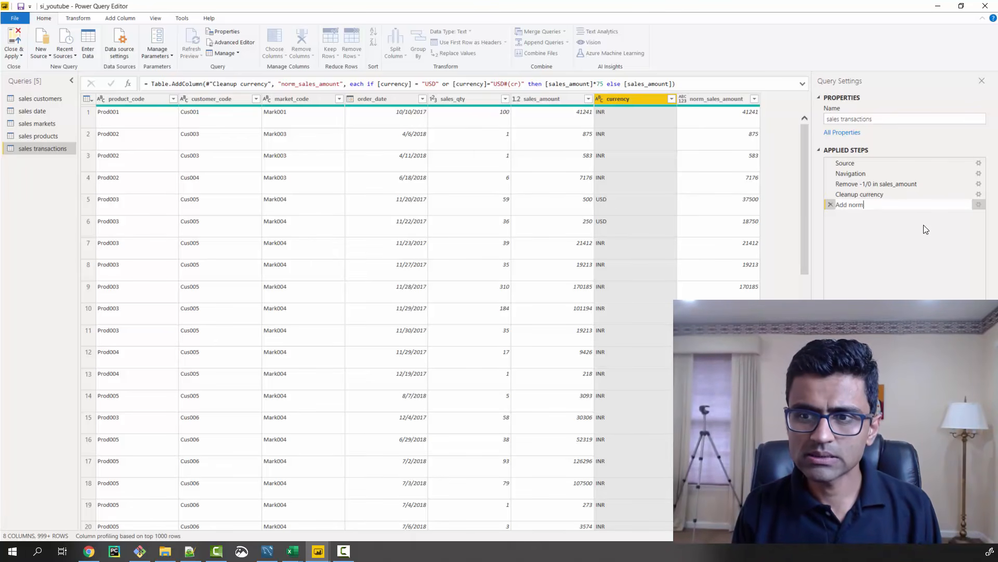
type("_sales_Amount")
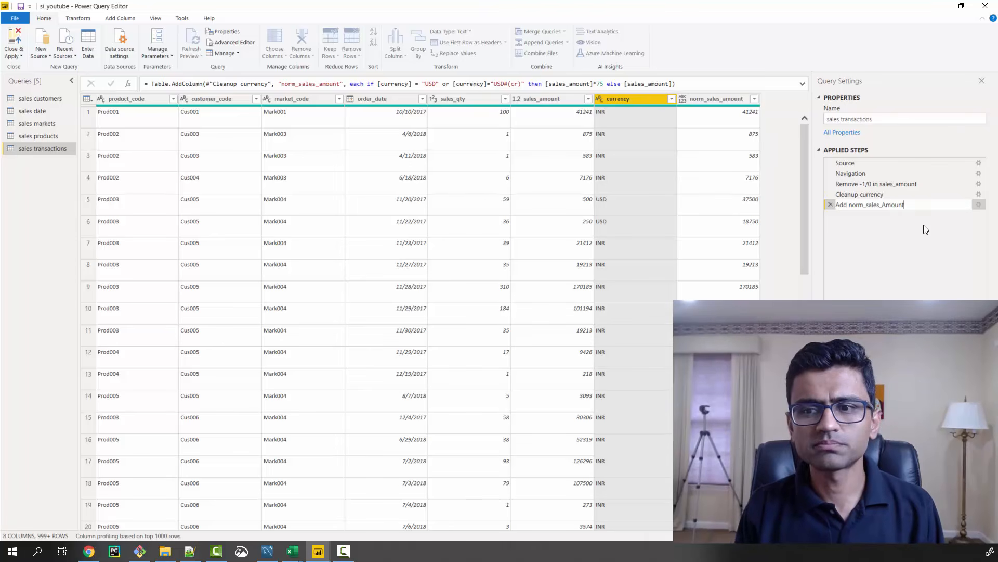
key("Return")
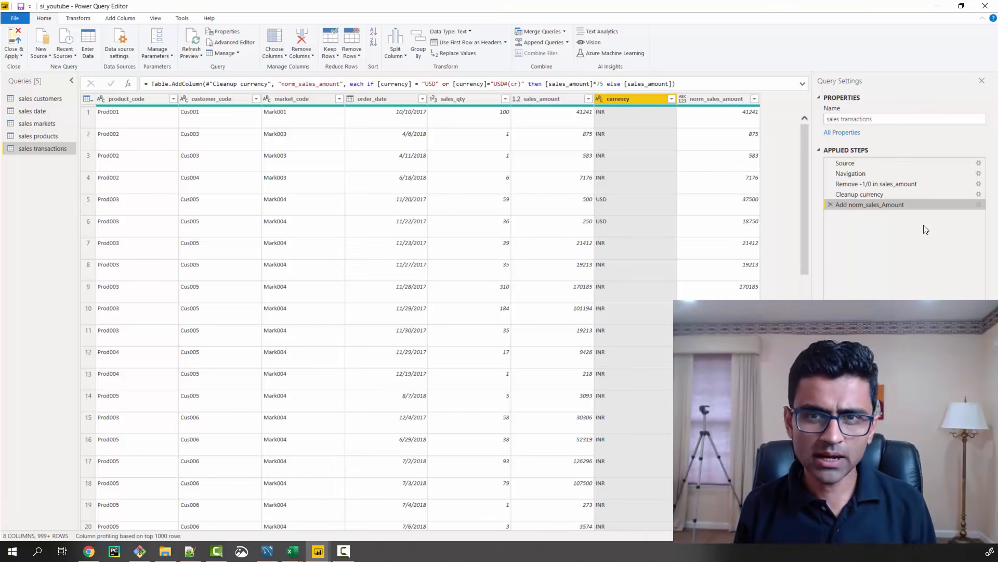
Remove the [currency] = "USD" alternative from the norm_sales_amount formula, keeping only the "USD#(cr)" condition, and check the first USD row's amounts
left_click(410, 85)
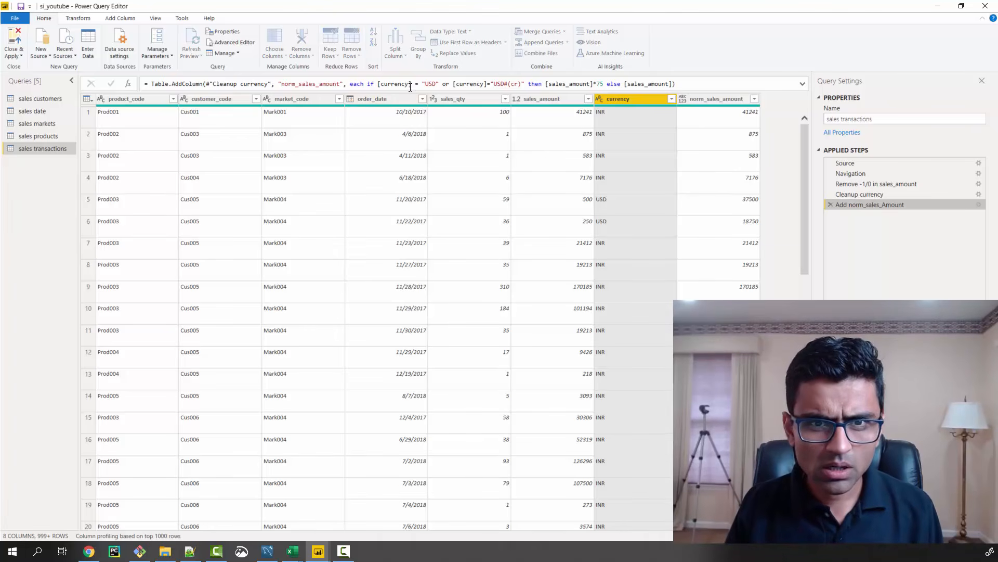
left_click(379, 84)
key("Delete")
key("Delete")
key("Delete")
key("Delete")
key("Delete")
key("Delete")
key("Delete")
key("Delete")
key("Delete")
key("Delete")
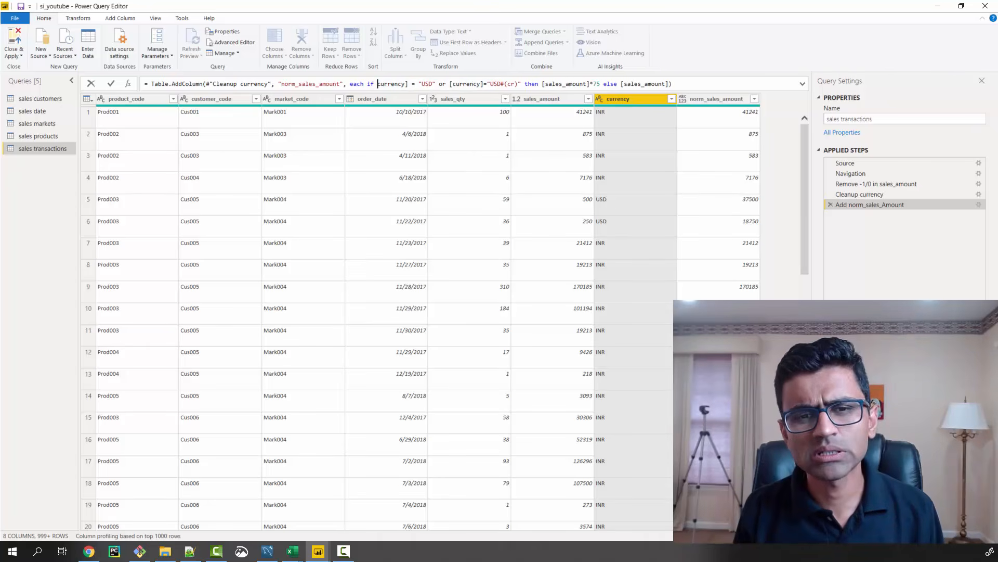
key("Delete")
key("Delete")
key("Delete")
key("Delete")
key("Delete")
key("Delete")
key("Delete")
key("Delete")
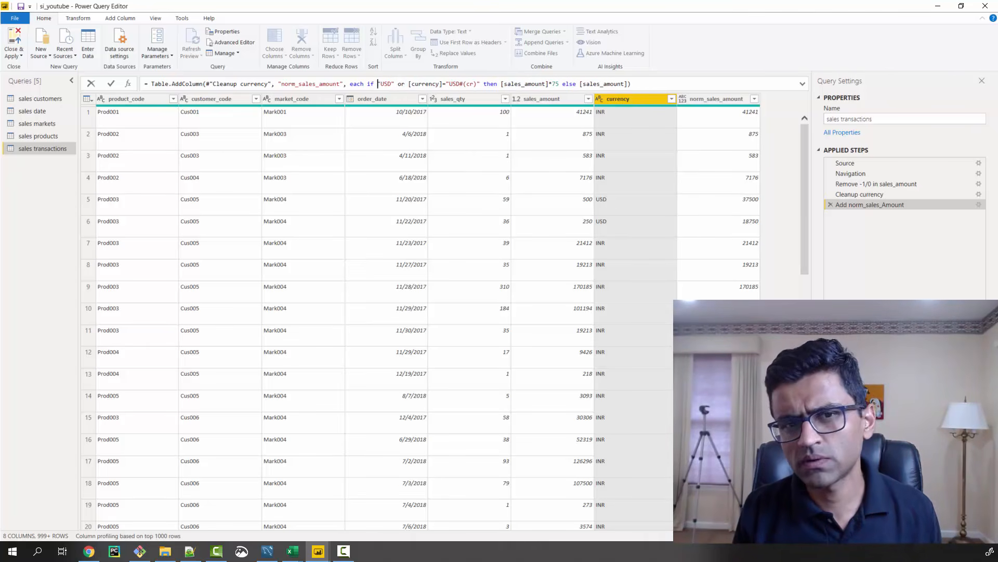
key("Delete")
key("Delete")
key("Delete")
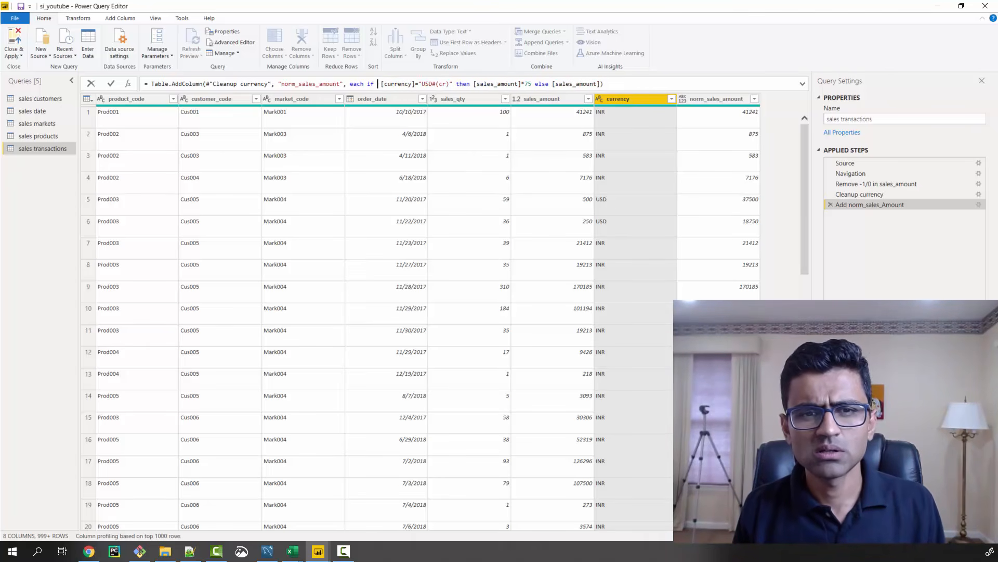
key("Return")
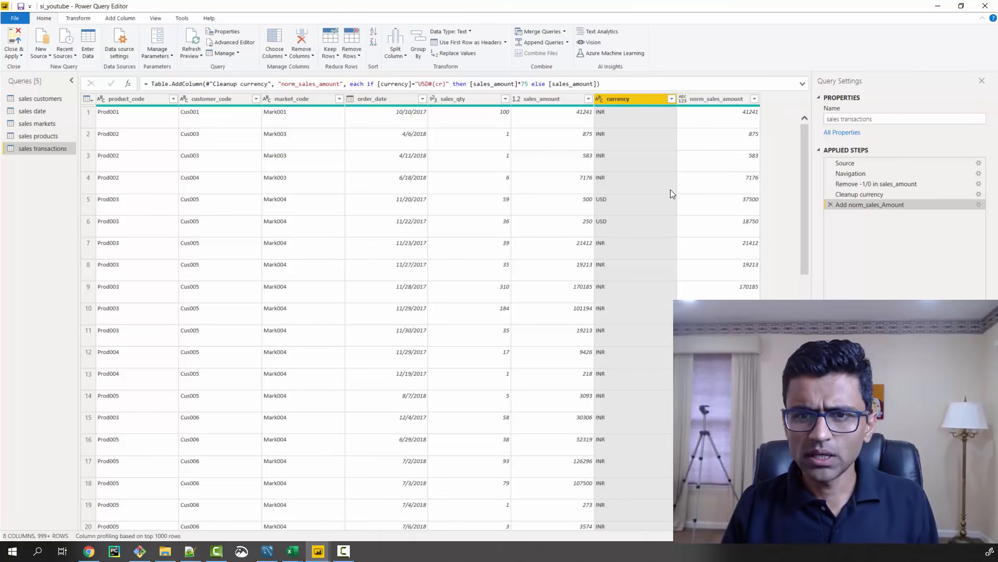
left_click(581, 202)
left_click(747, 208)
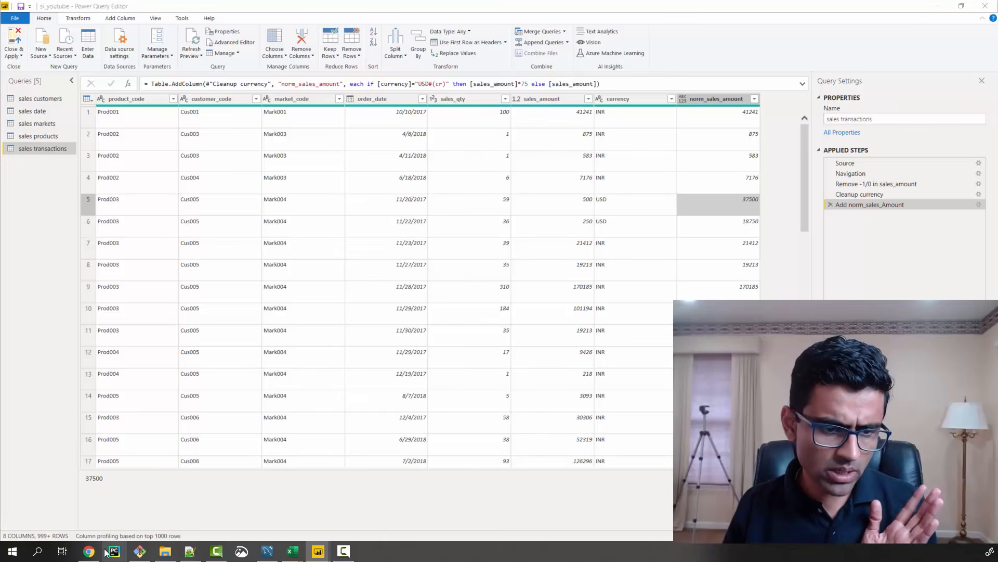
Switch to Chrome and read the YouTube comments on the duplicate currency records and the dollar conversion rate
left_click(87, 558)
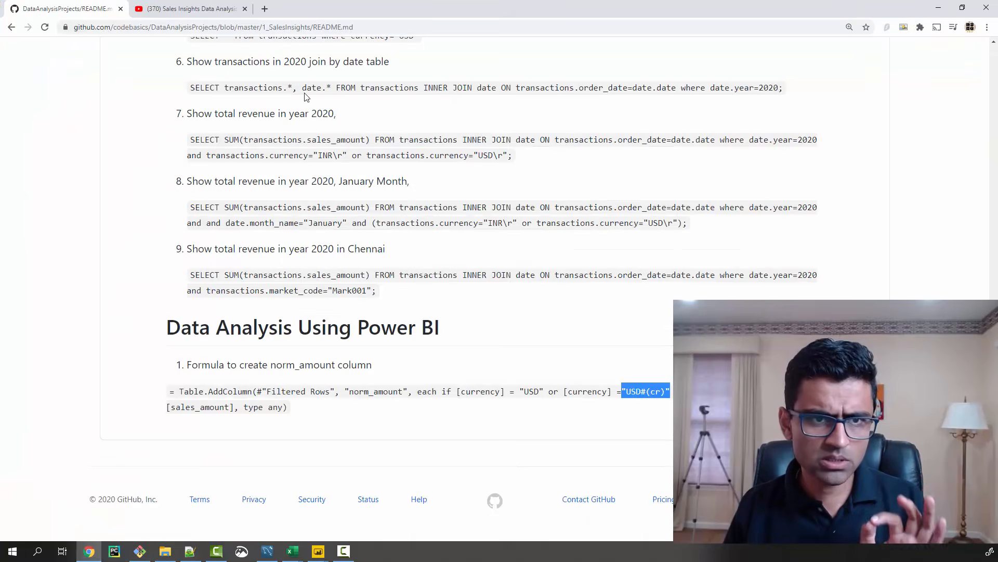
left_click(216, 11)
scroll(265, 192, "up", 2)
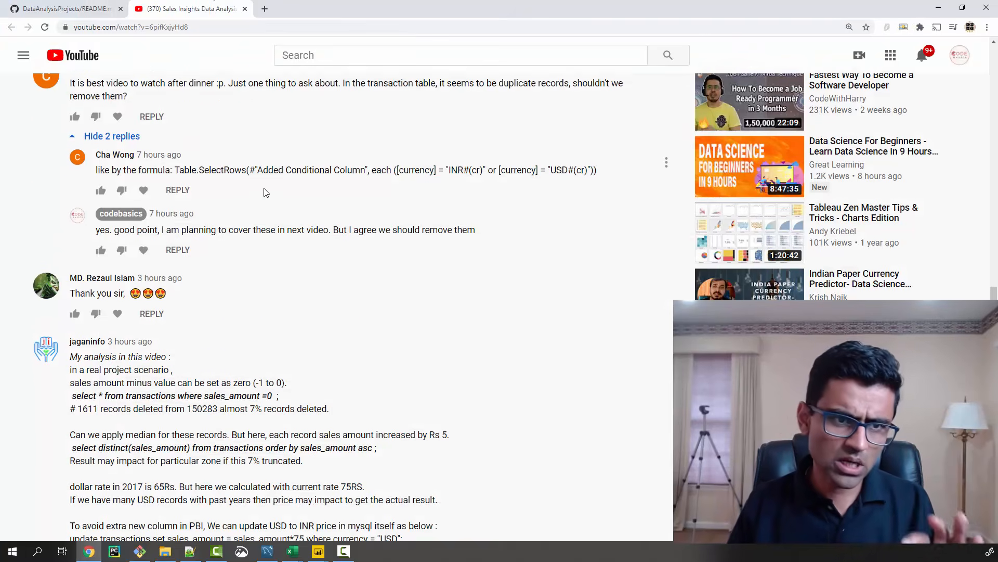
scroll(266, 193, "down", 5)
scroll(265, 192, "down", 1)
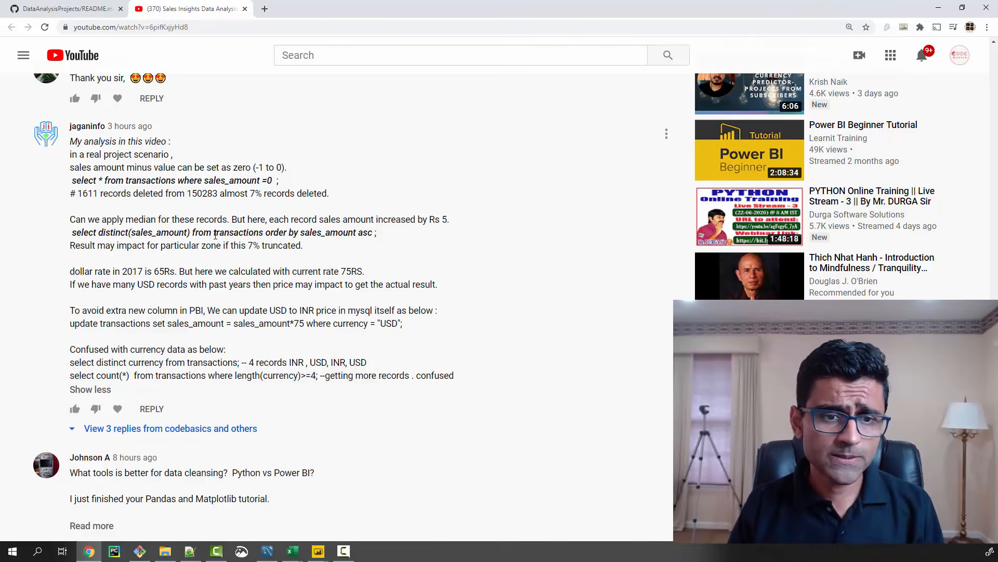
Return to the Power Query Editor and review the norm_sales_amount formula with its fixed conversion factor of 75
key("alt+Tab")
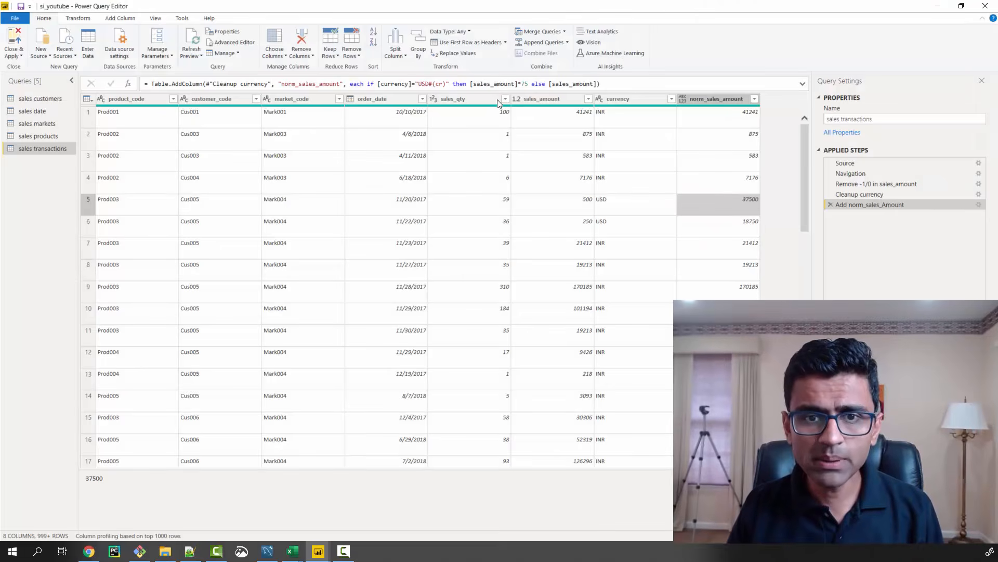
left_click(523, 85)
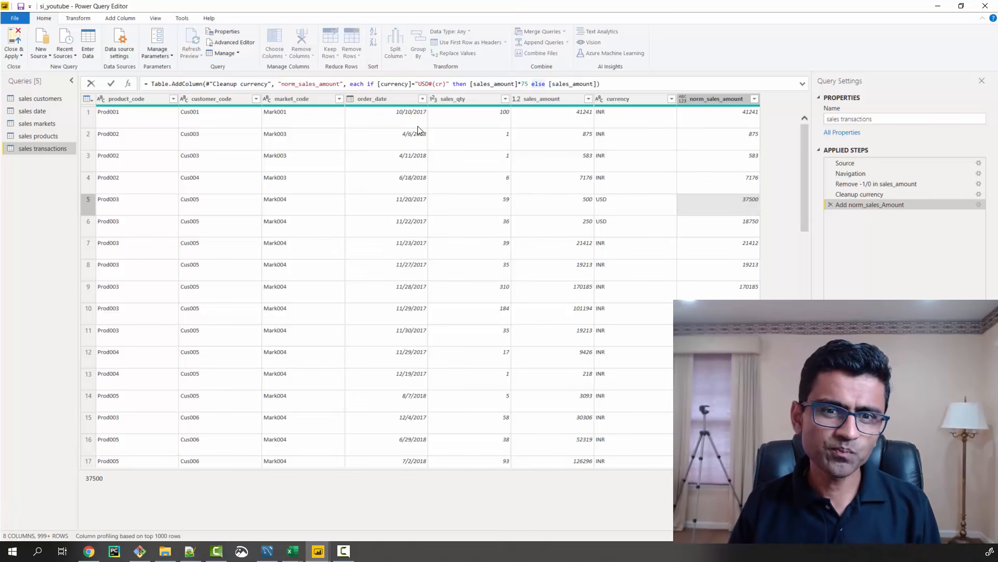
left_click(418, 210)
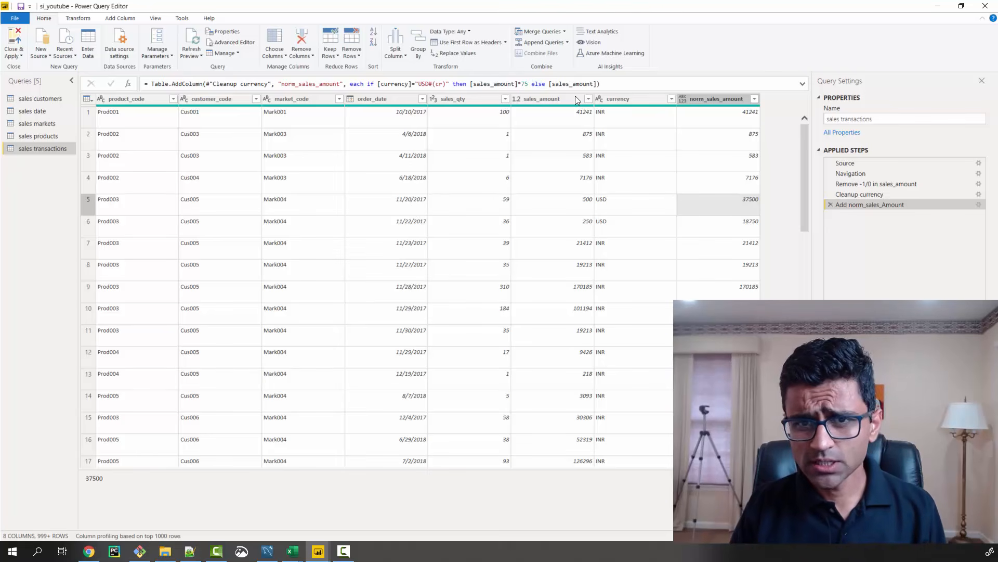
left_click(617, 85)
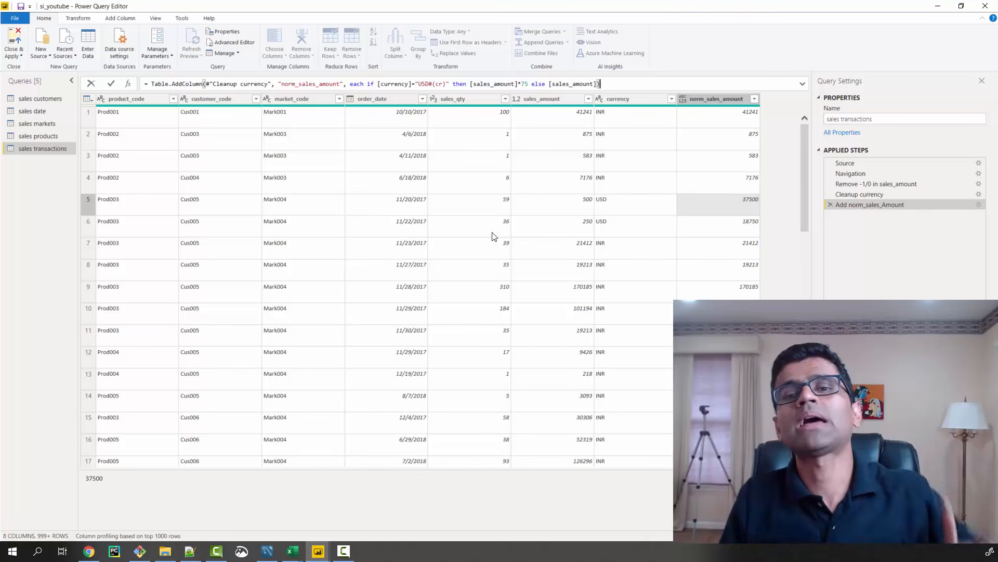
Check the conversion factor 75 in the norm_sales_amount formula and read the YouTube comment in Chrome about records with sales_amount =0
double_click(525, 84)
left_click(528, 87)
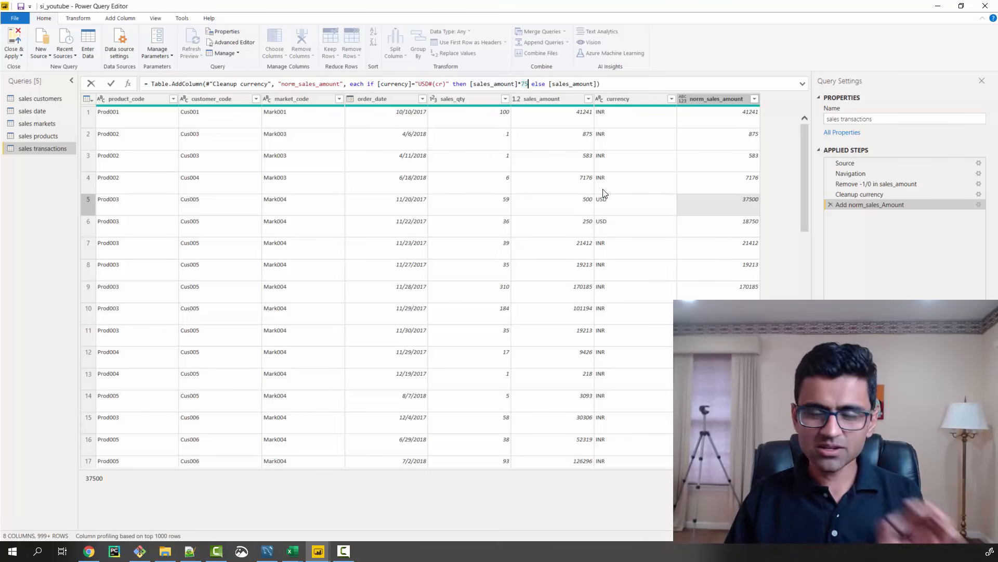
left_click(936, 11)
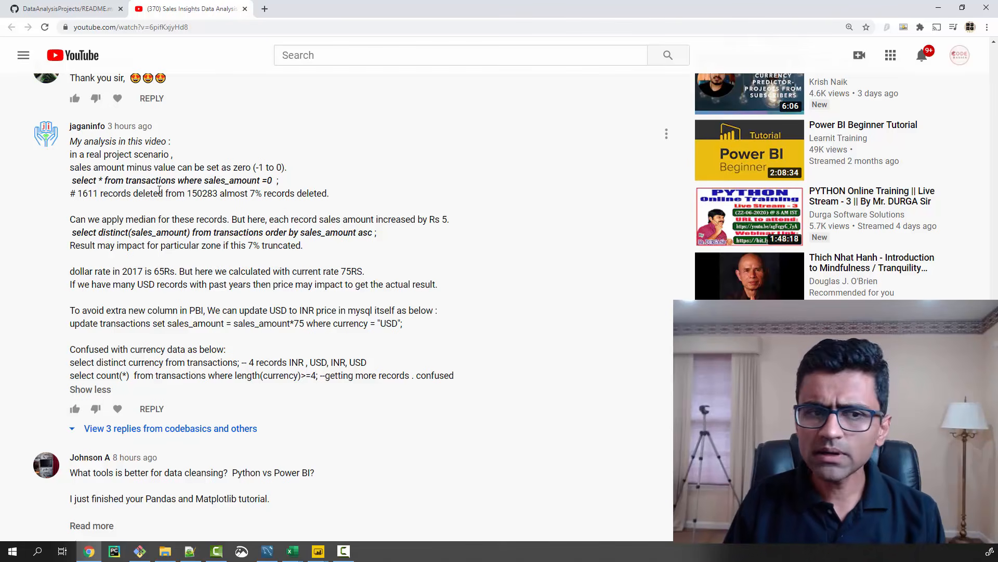
left_click_drag(206, 182, 273, 182)
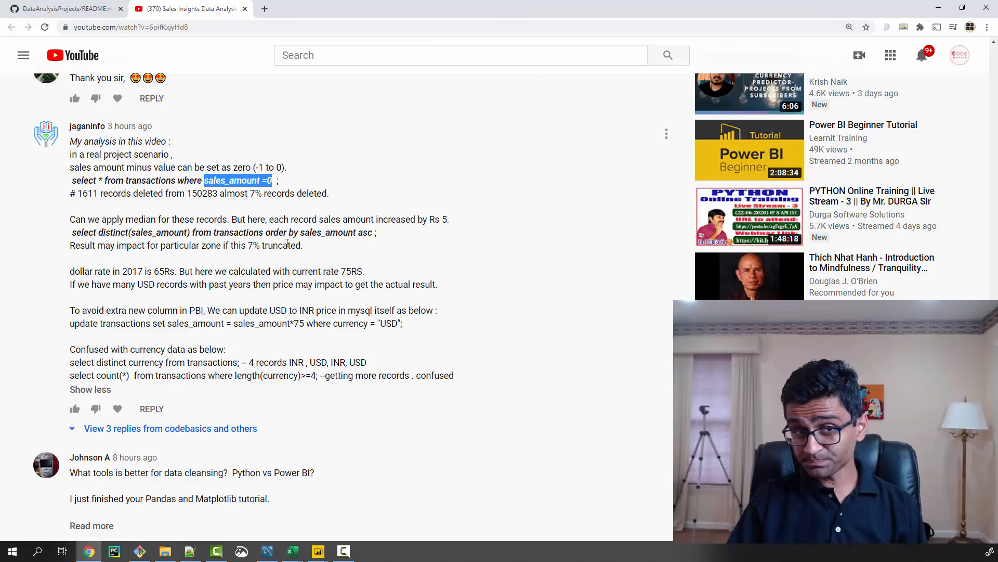
left_click(254, 192)
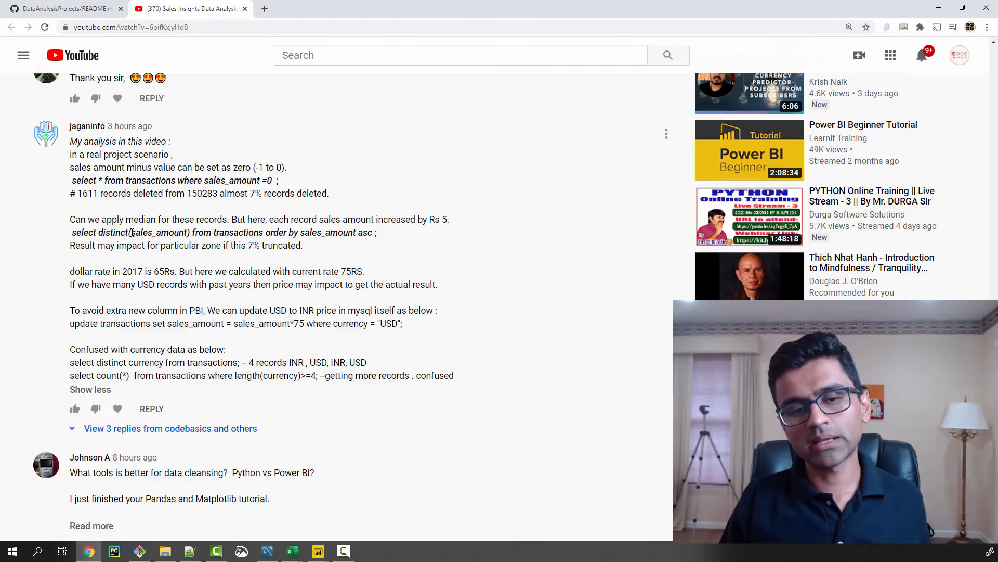
Read the rest of the YouTube comment in Chrome about converting USD to INR in MySQL and the distinct currency queries
left_click(940, 9)
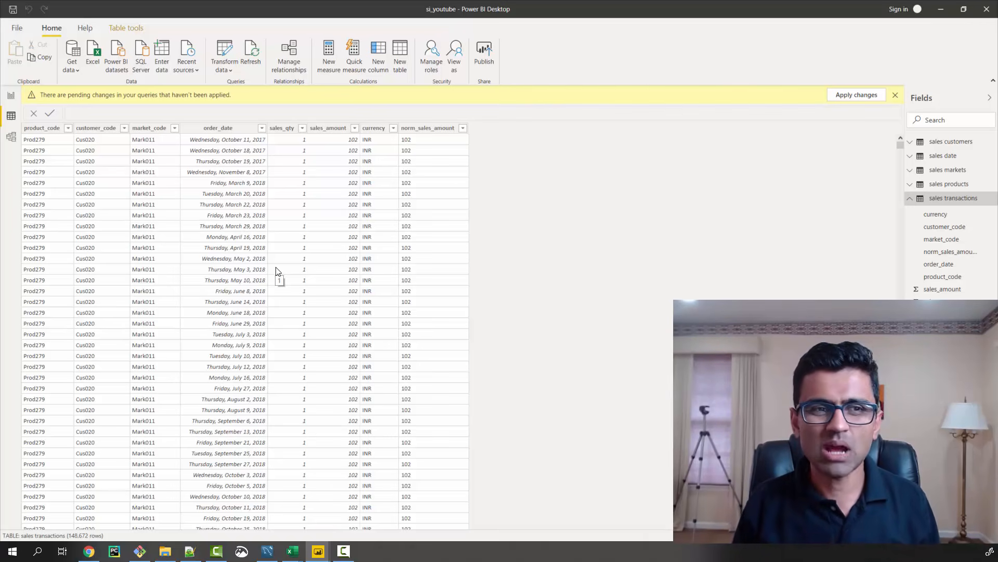
left_click(941, 9)
left_click(89, 551)
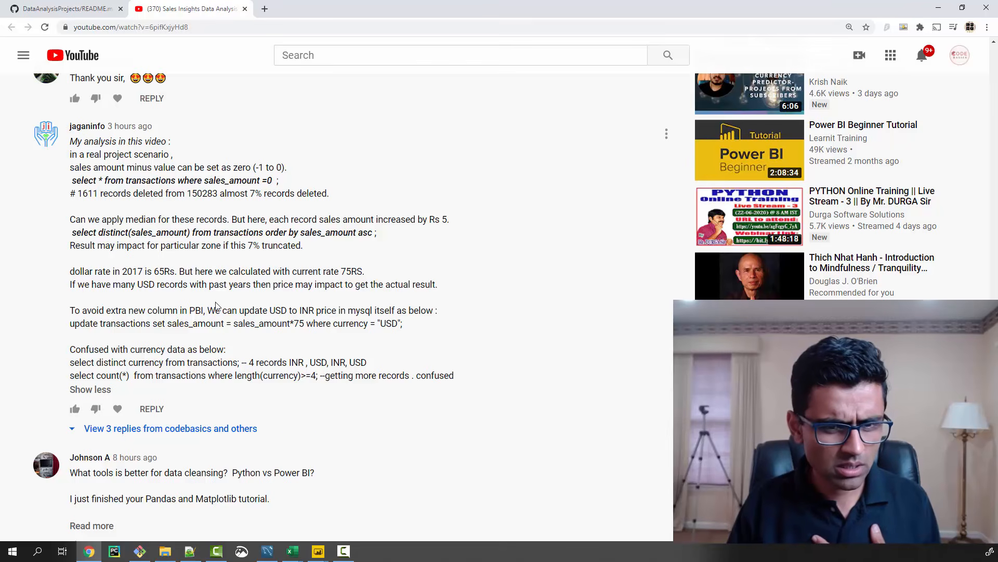
scroll(217, 305, "down", 1)
left_click_drag(75, 310, 385, 333)
left_click(385, 334)
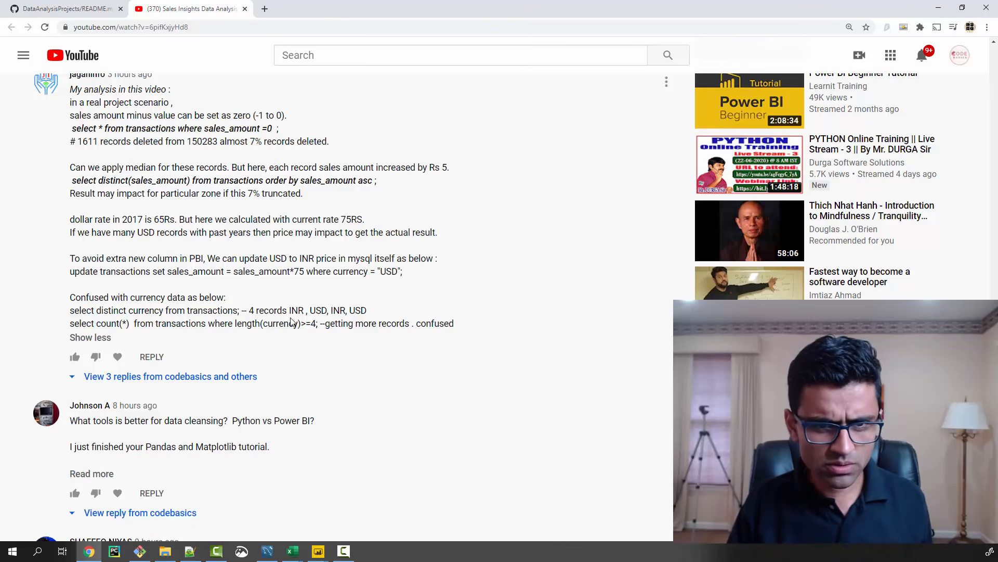
scroll(188, 200, "up", 1)
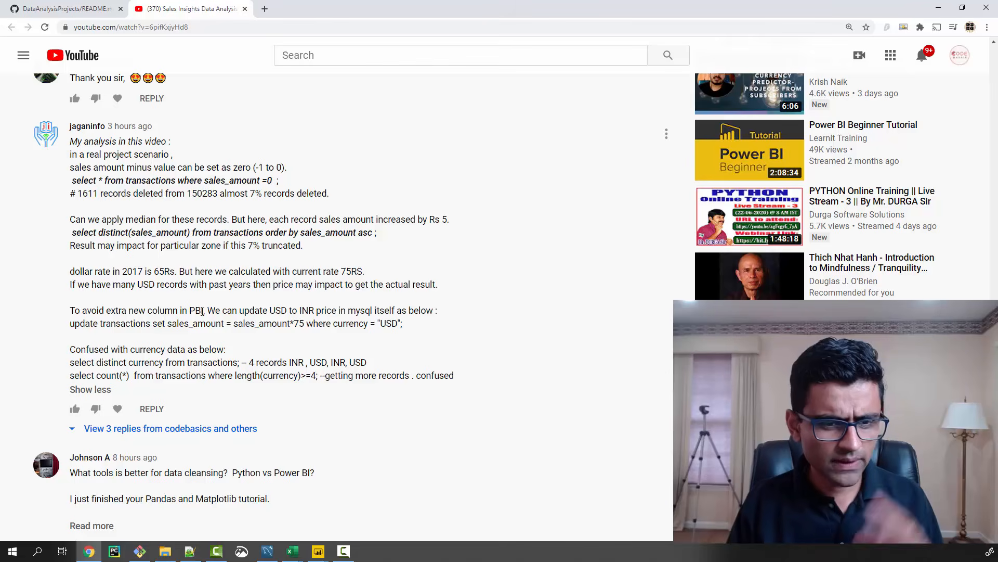
scroll(202, 311, "up", 2)
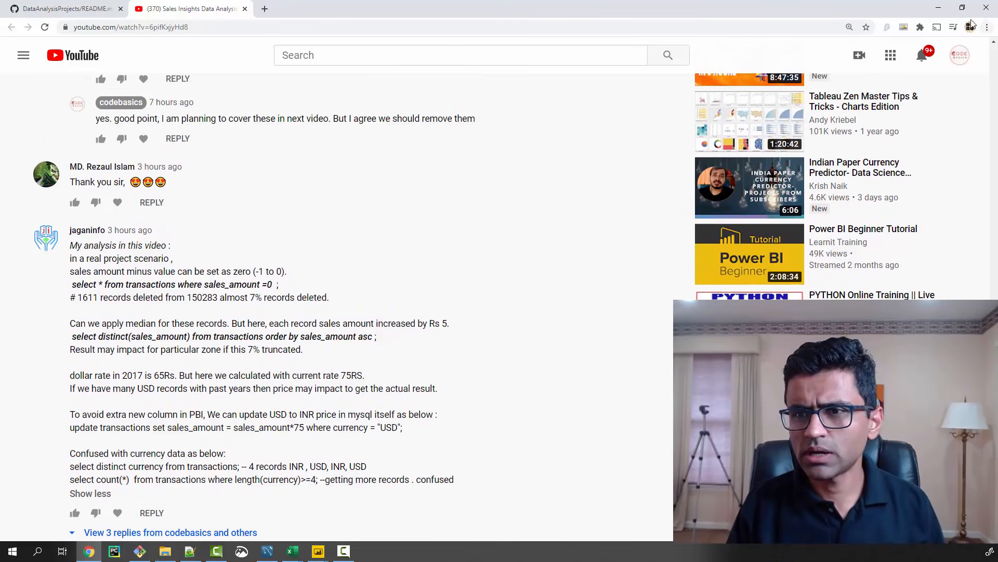
Return to the Power Query Editor, apply the pending query changes and close the editor
left_click(939, 7)
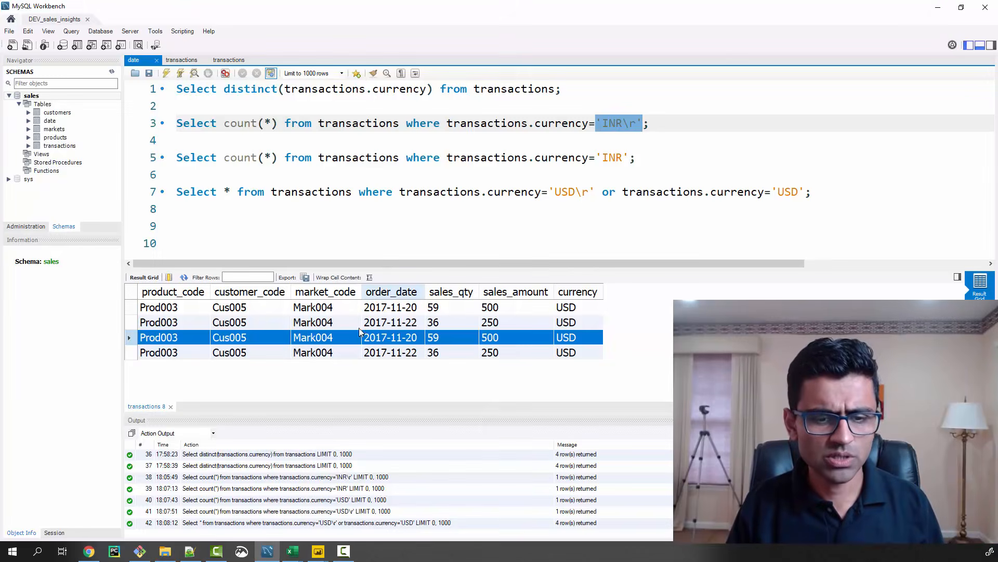
left_click(322, 553)
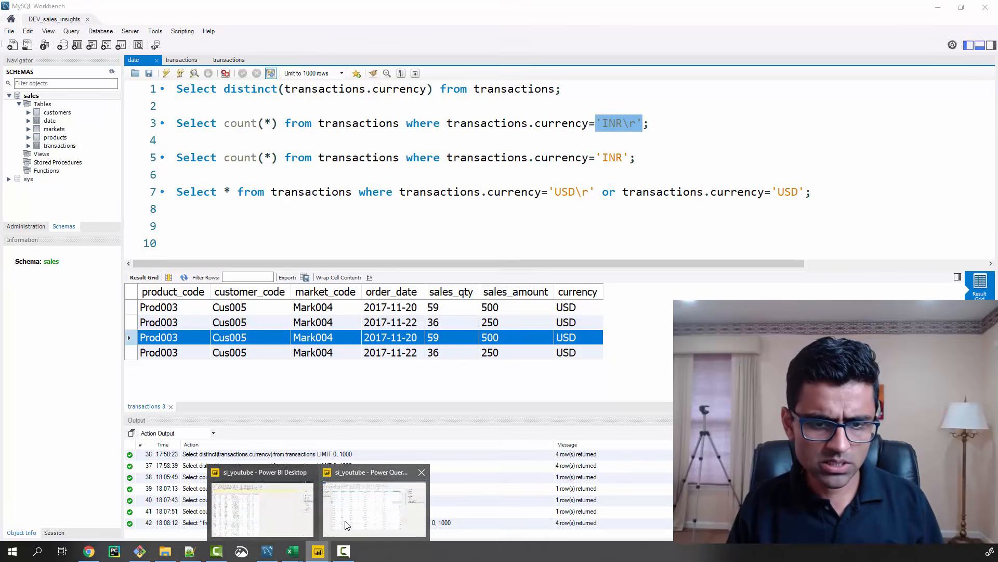
left_click(364, 510)
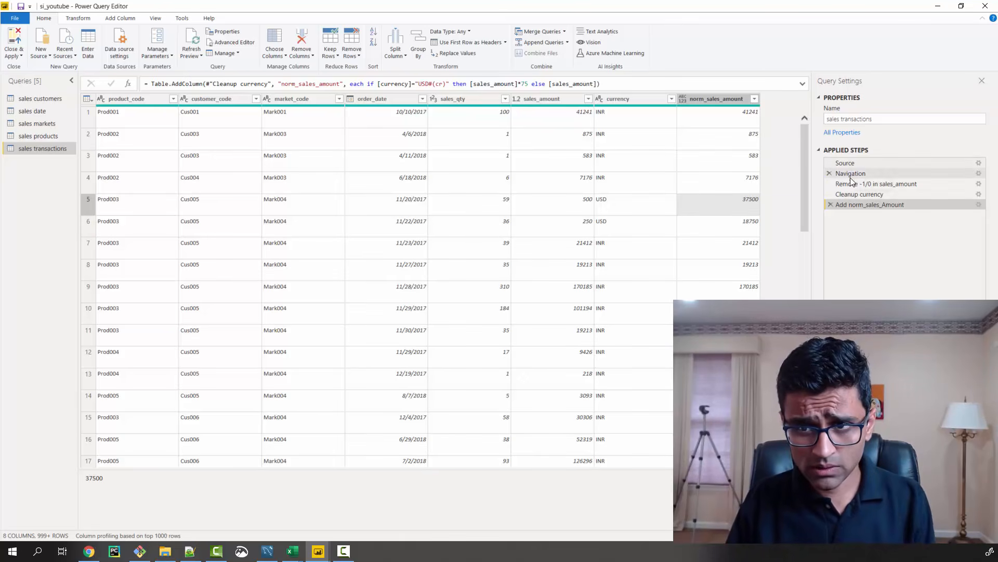
left_click(15, 56)
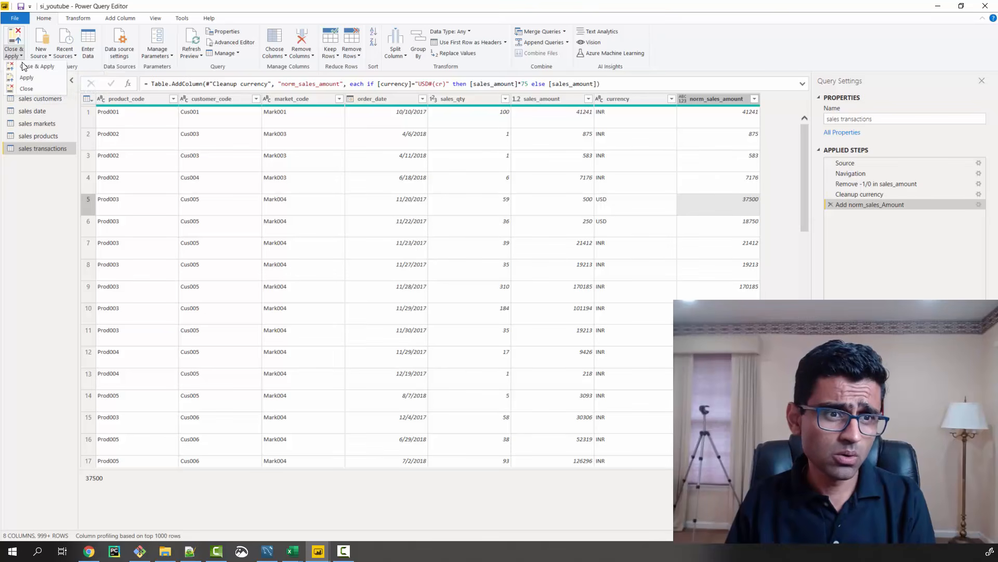
left_click(24, 65)
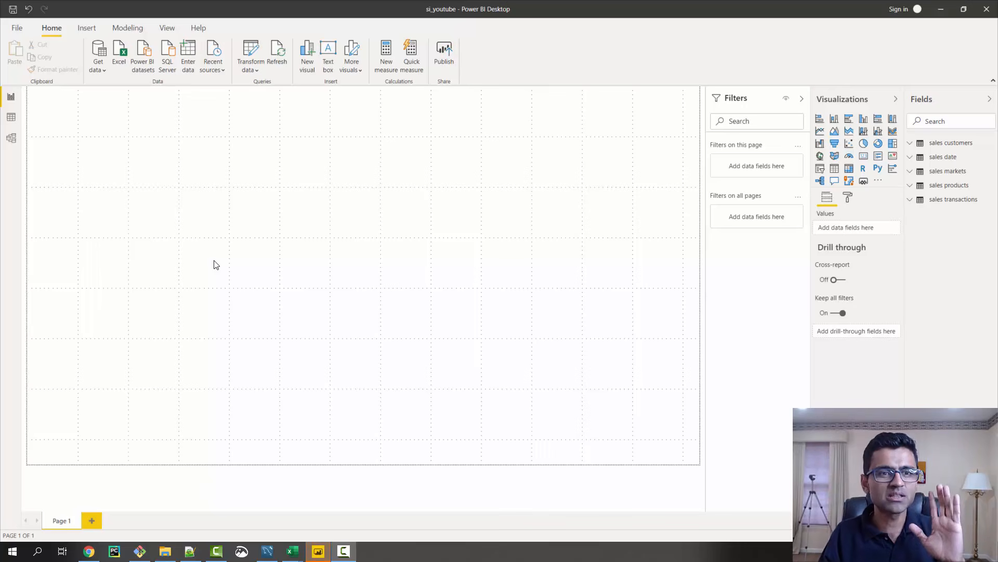
Create an empty table named BaseMeasures by entering data manually and load it into the model
left_click(188, 70)
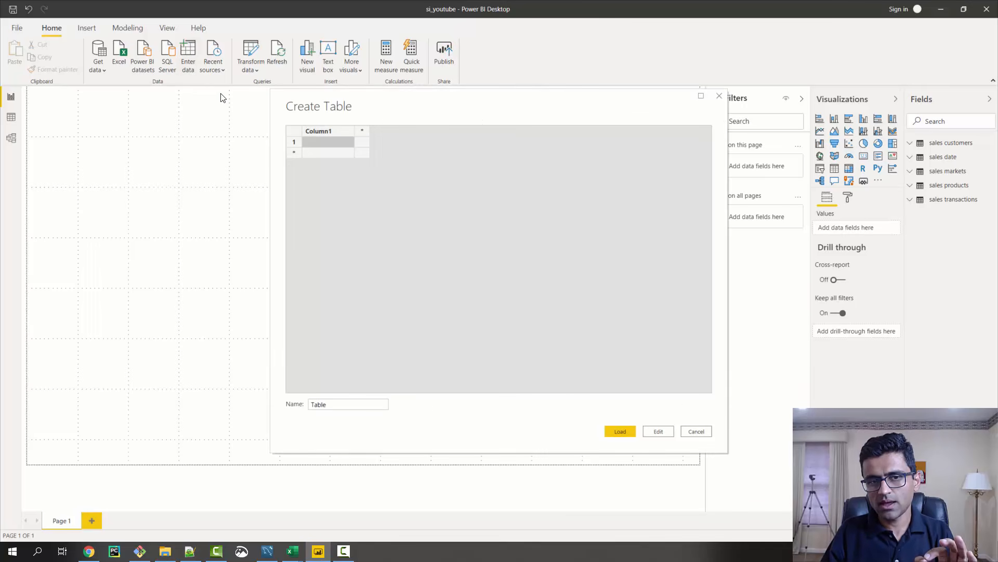
double_click(317, 404)
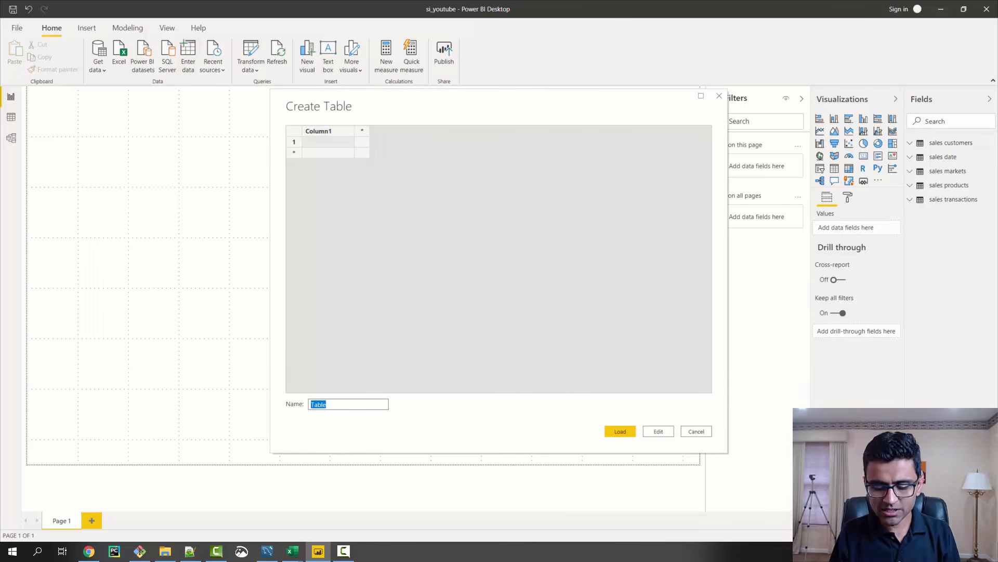
type("BaseMeasures")
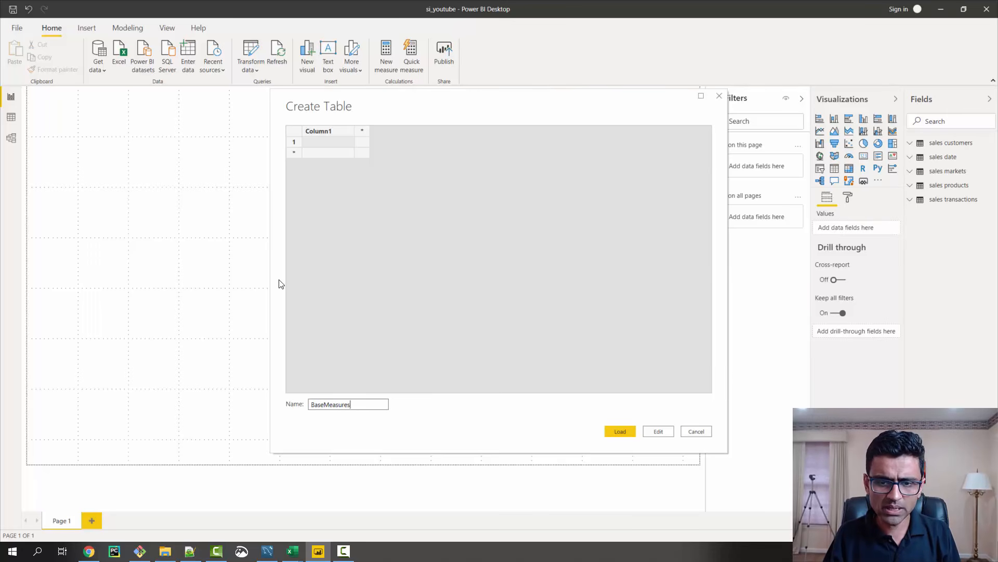
left_click(616, 432)
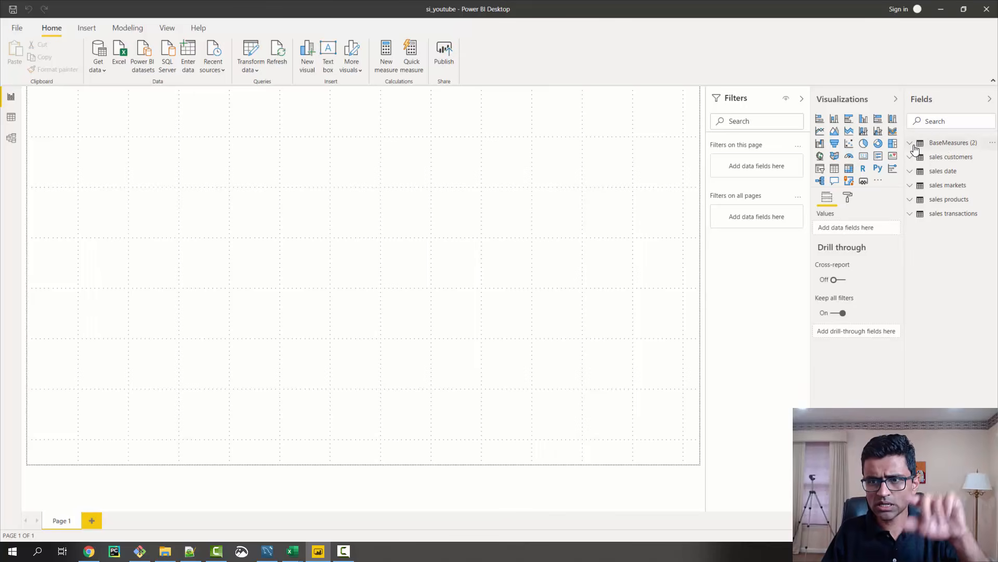
Add a measure to the BaseMeasures table defined as Revenue = SUM('sales transactions'[sales_amount])
left_click(993, 145)
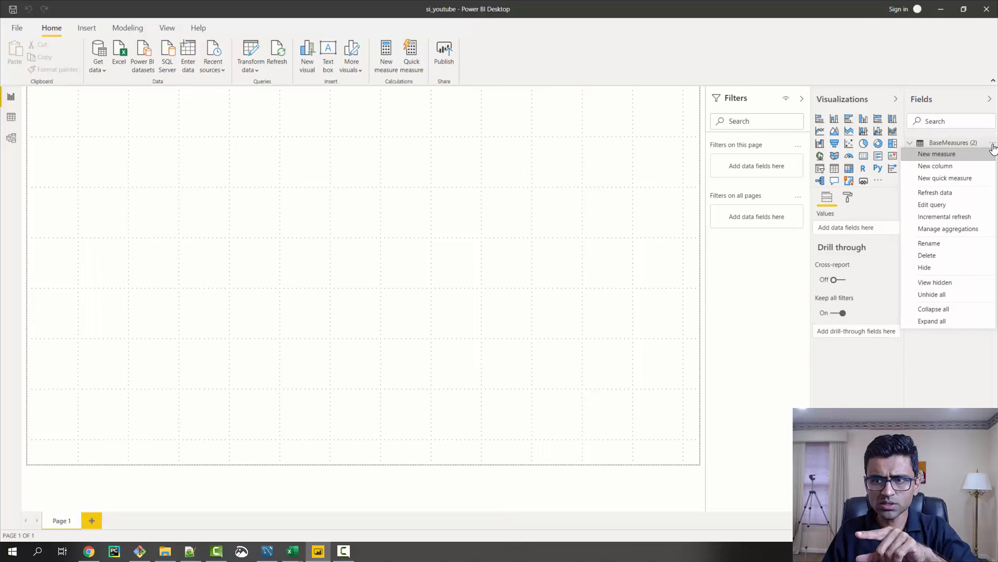
left_click(952, 158)
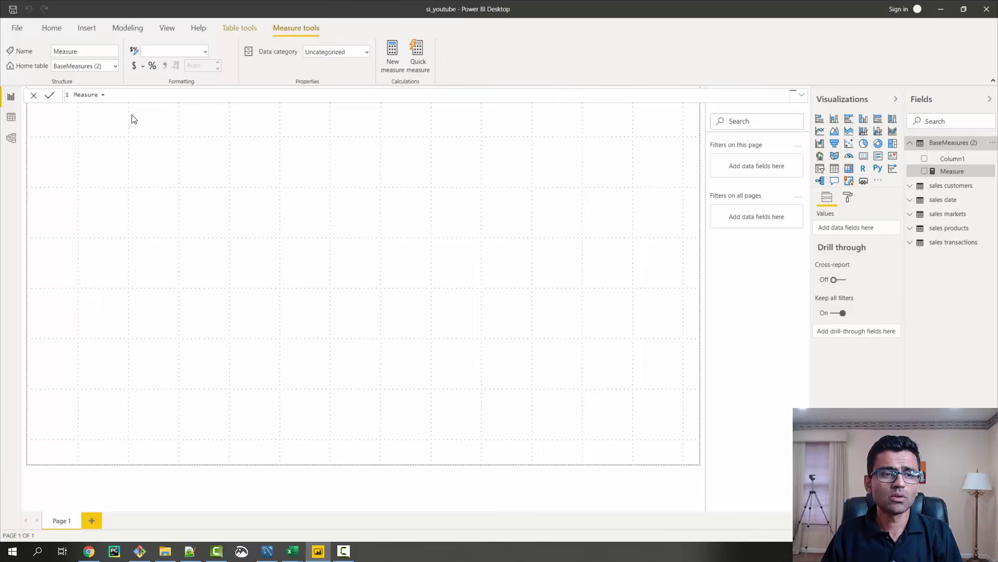
key("ctrl+a")
type("Re")
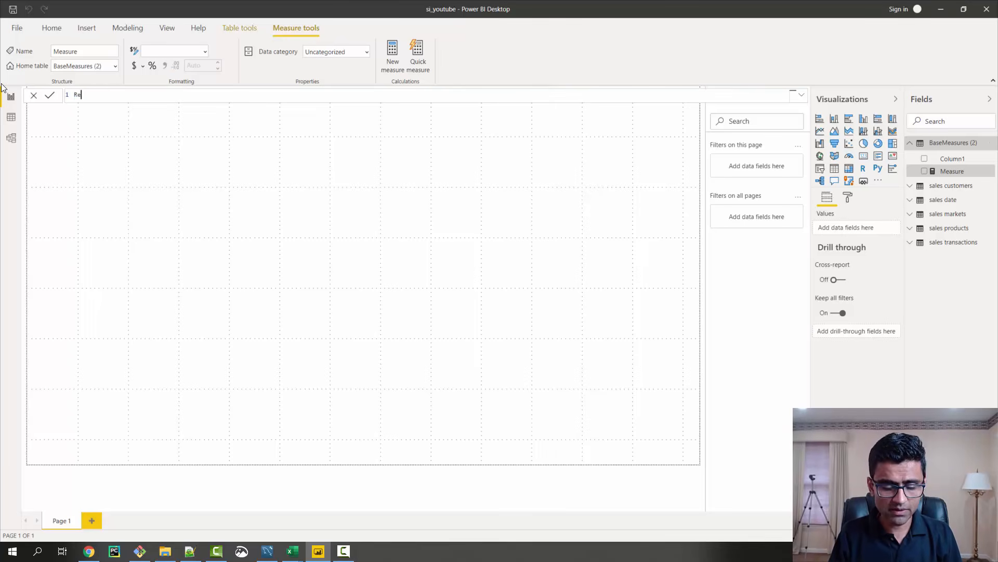
type("venue")
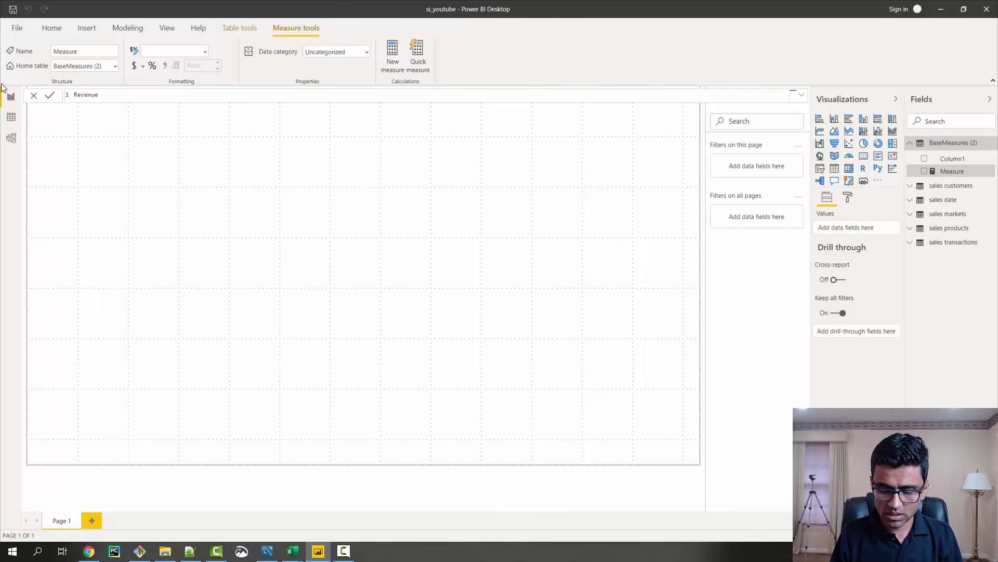
type(" = SUM(")
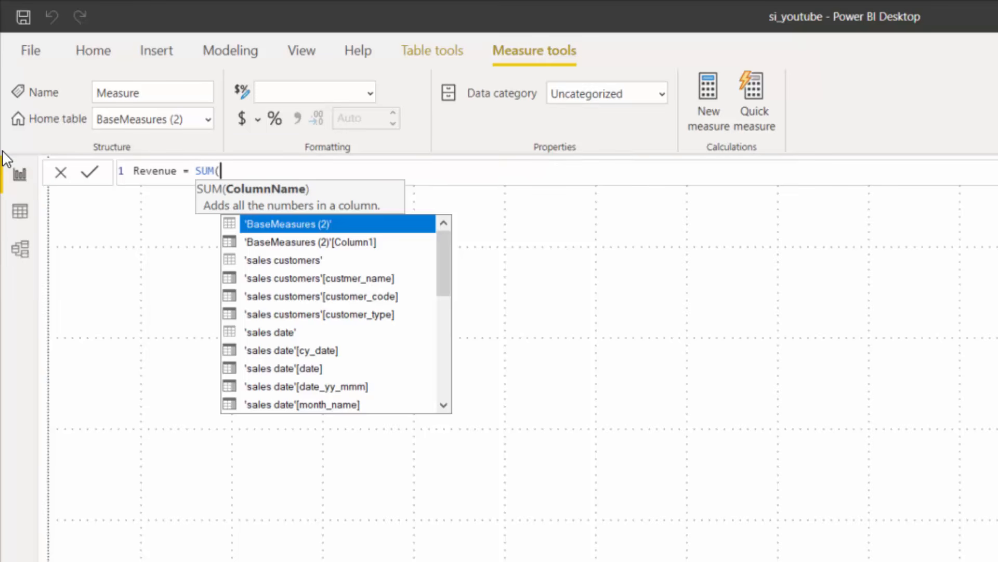
type("tran")
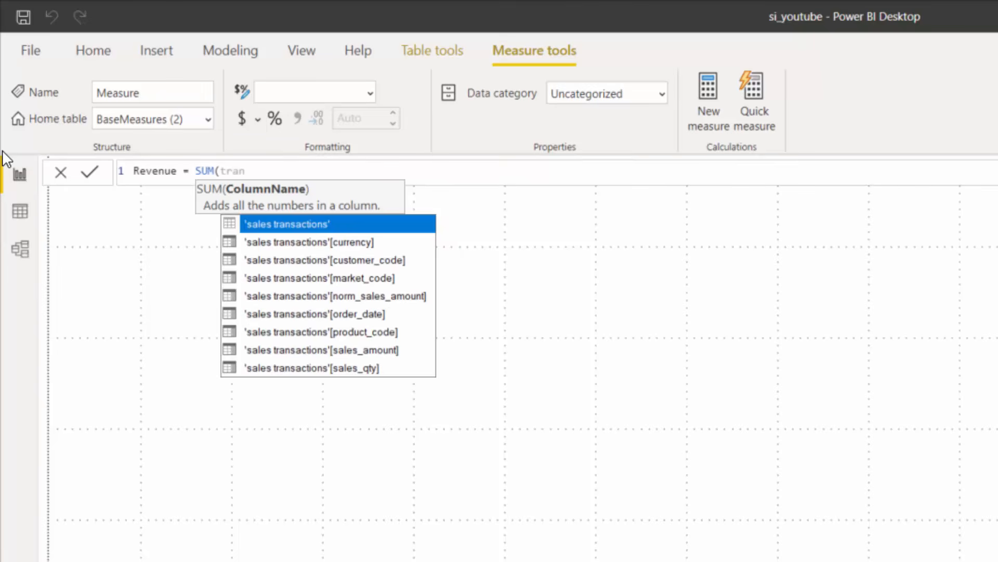
key("Down")
key("Down")
key("Down")
key("Down")
key("Down")
key("Down")
key("Down")
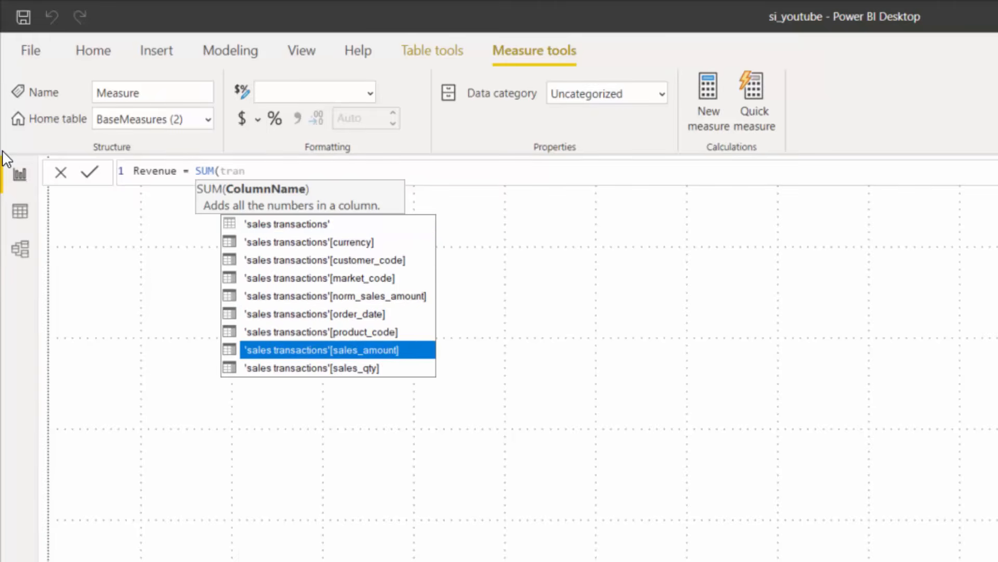
key("Tab")
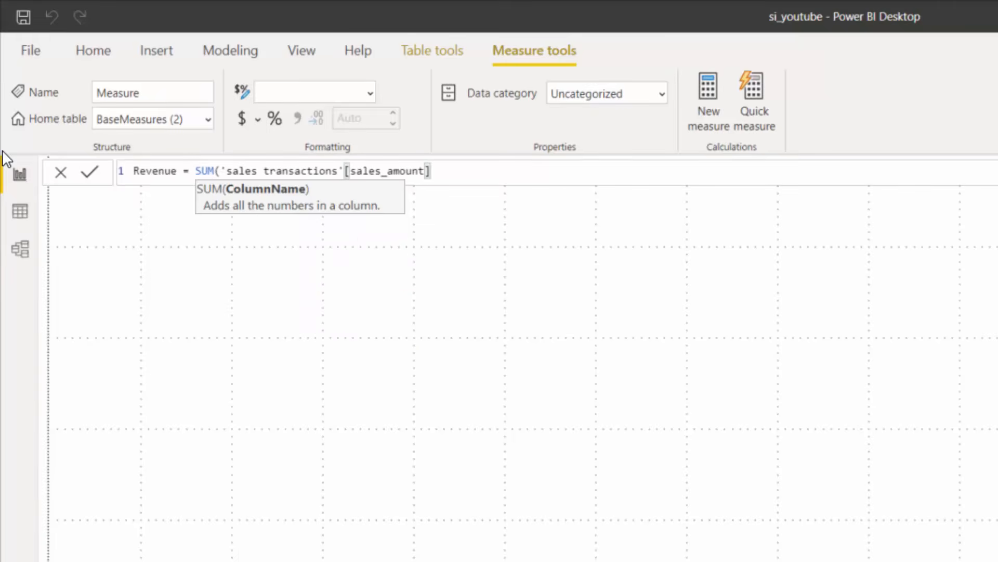
type(")")
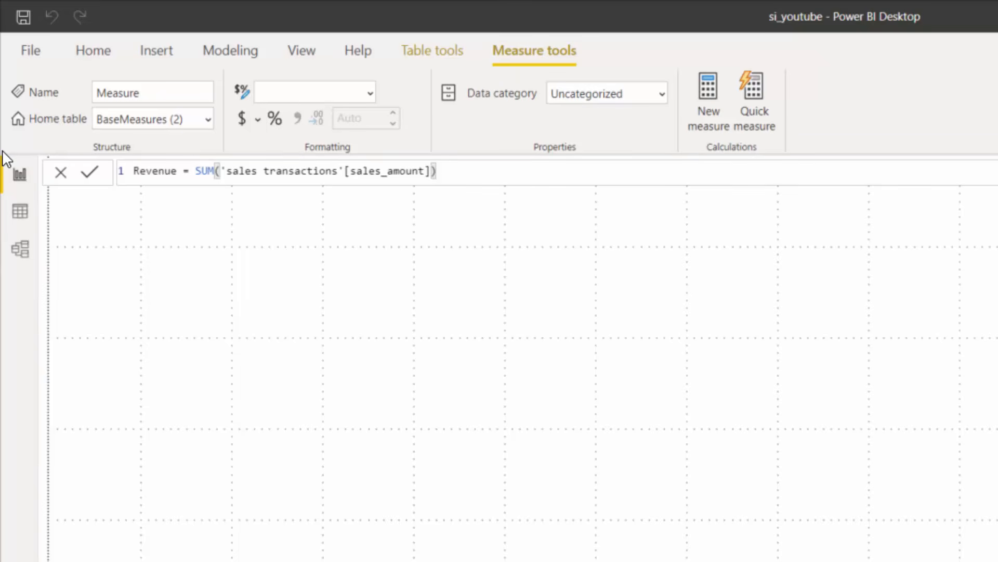
key("Return")
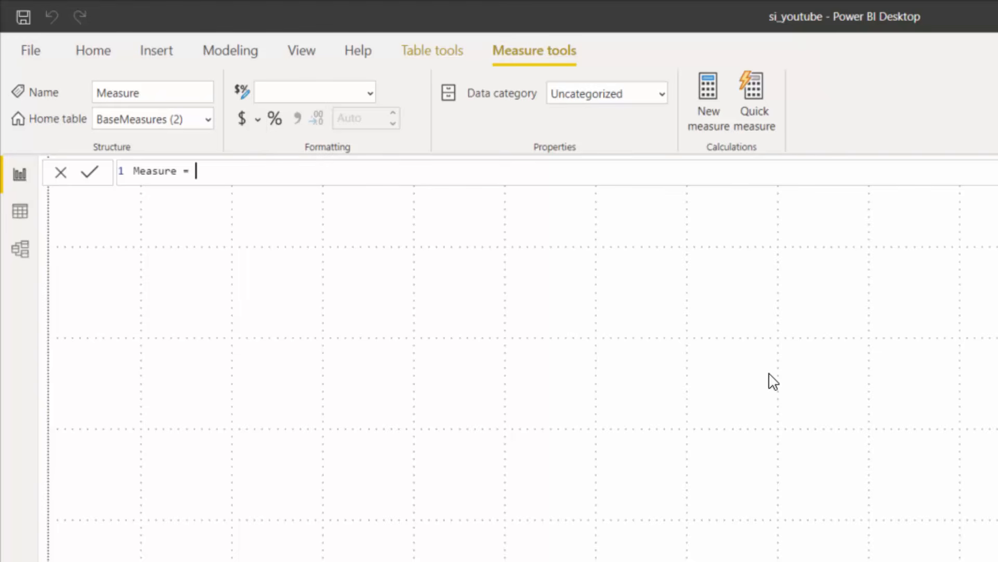
Define another BaseMeasures measure as Sales Qty = SUM('sales transactions'[sales_qty])
key("shift+Home")
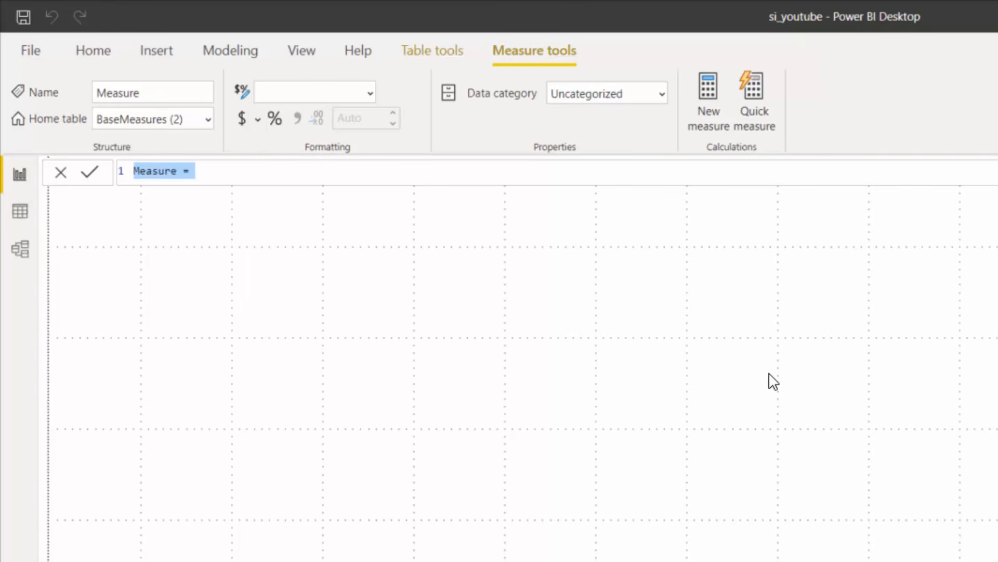
type("Sales ")
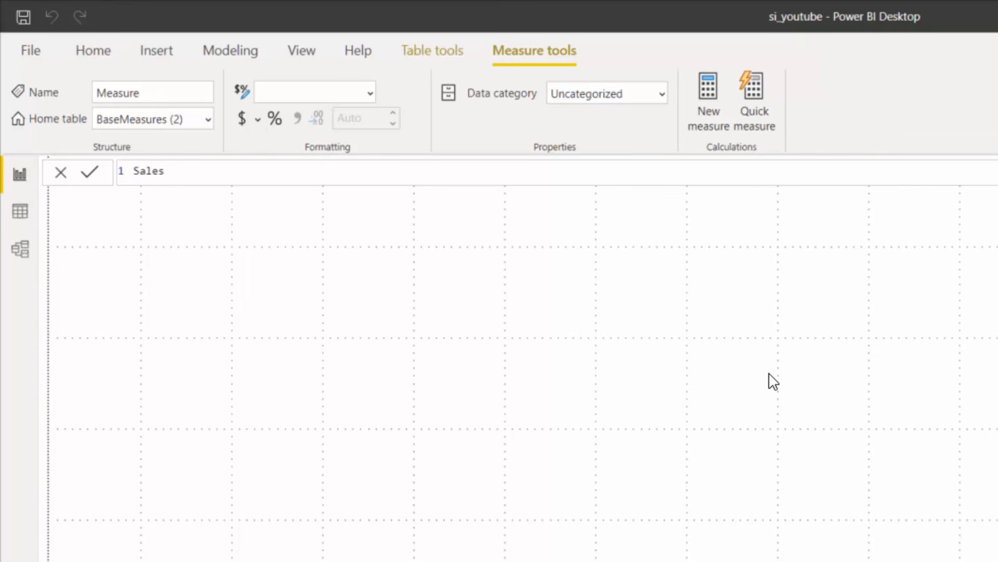
type("Qty = SUM(")
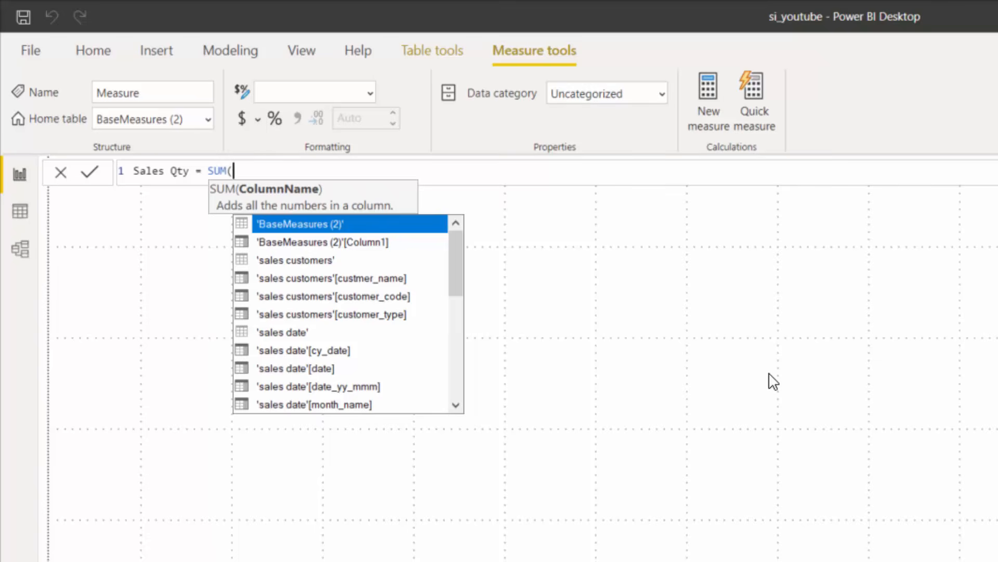
type("transaction")
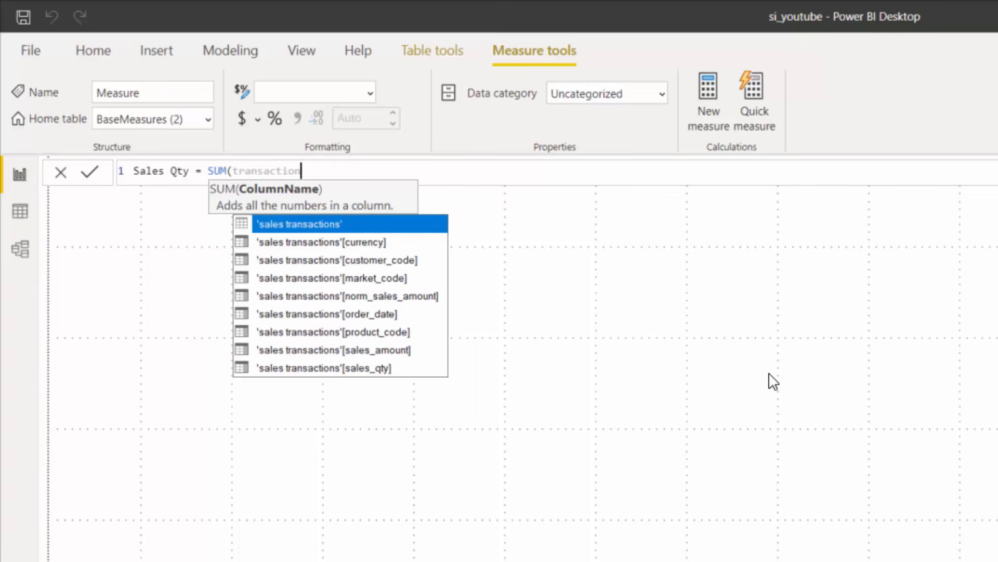
key("Down")
key("Down")
key("Down")
key("Down")
key("Down")
key("Down")
key("Down")
key("Down")
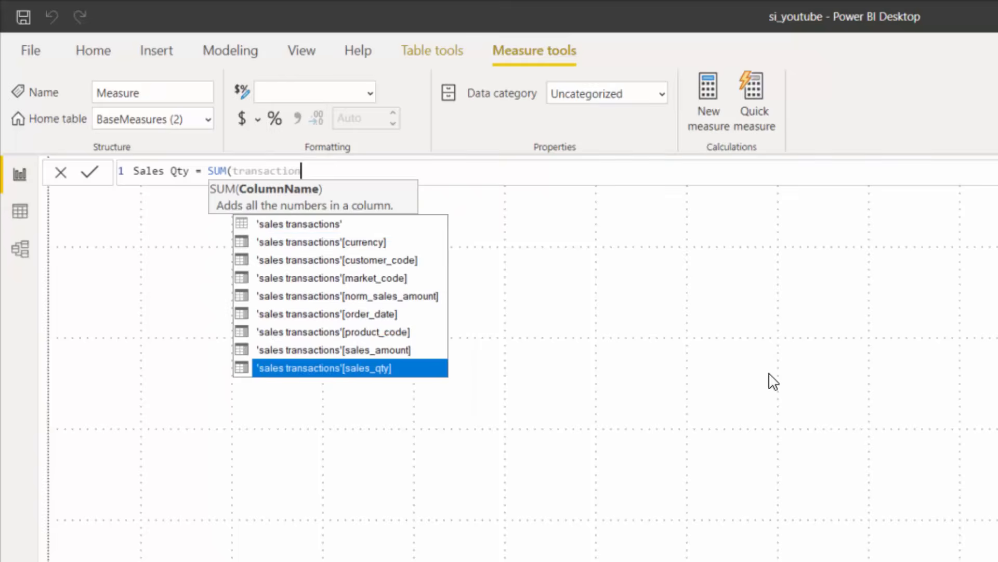
key("Tab")
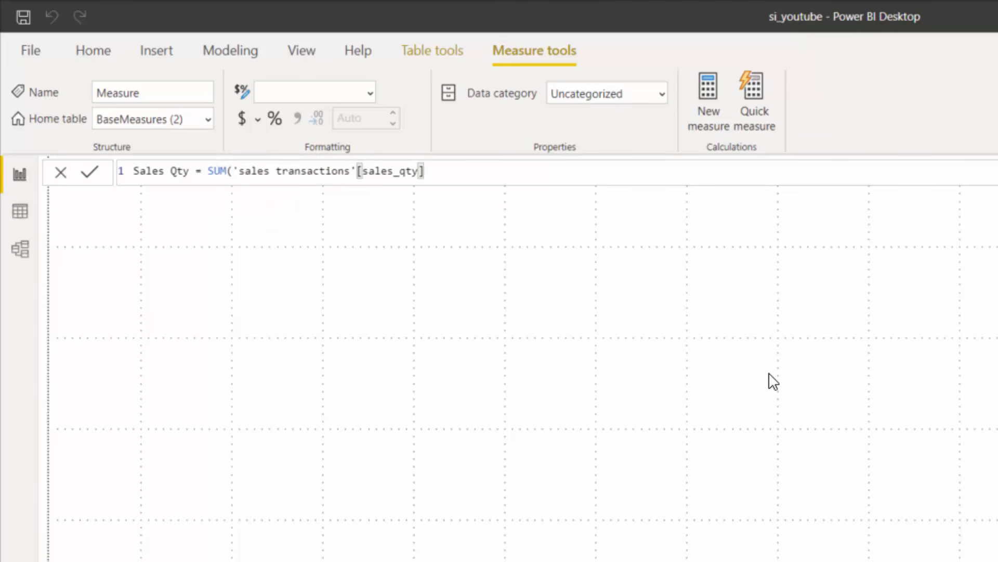
type(")")
key("Return")
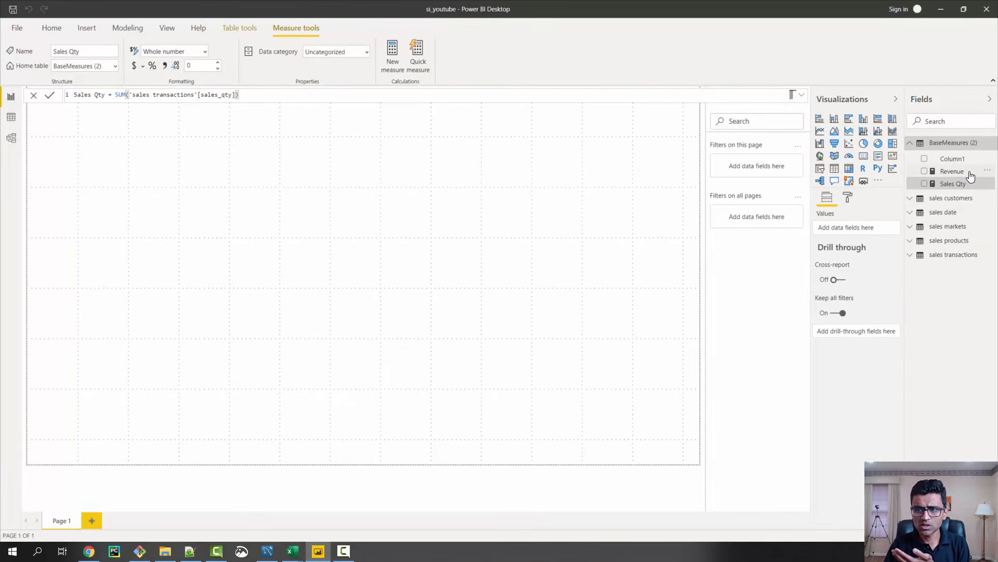
Show the Revenue measure in a card visual sized about 235 by 199, placed slightly inside the page's upper-left corner
left_click_drag(946, 172, 103, 133)
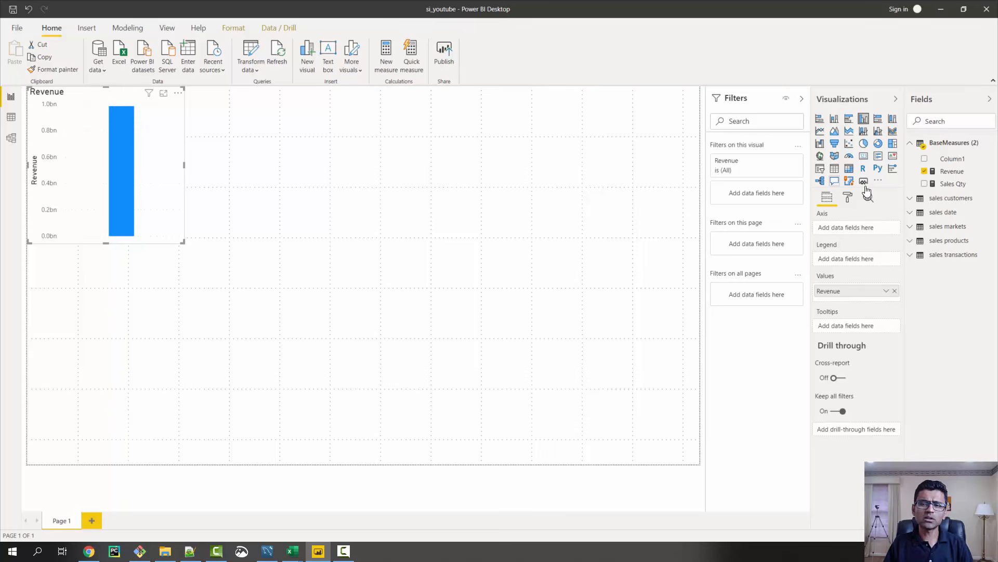
mouse_move(111, 188)
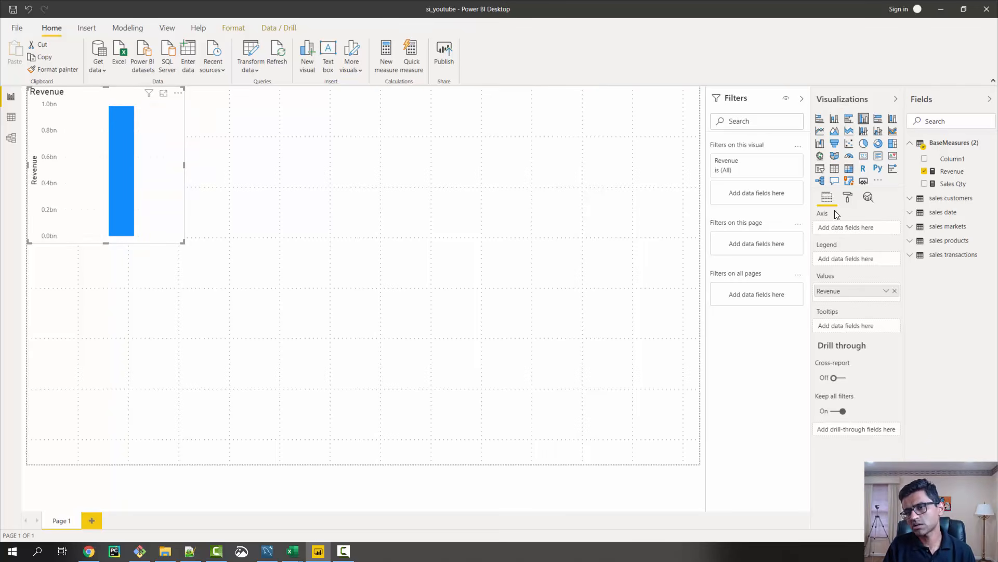
left_click(864, 159)
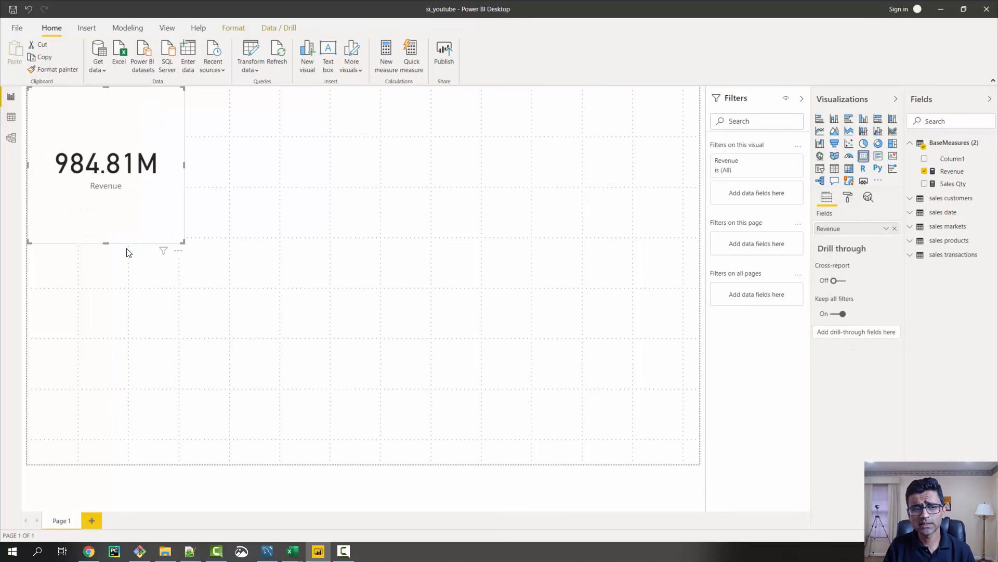
left_click_drag(181, 242, 136, 194)
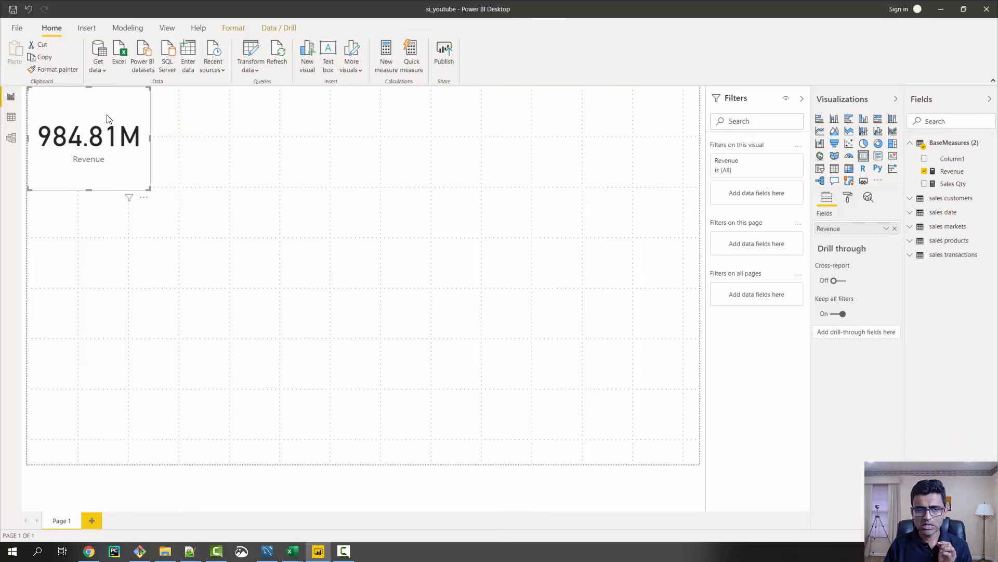
left_click_drag(107, 118, 120, 126)
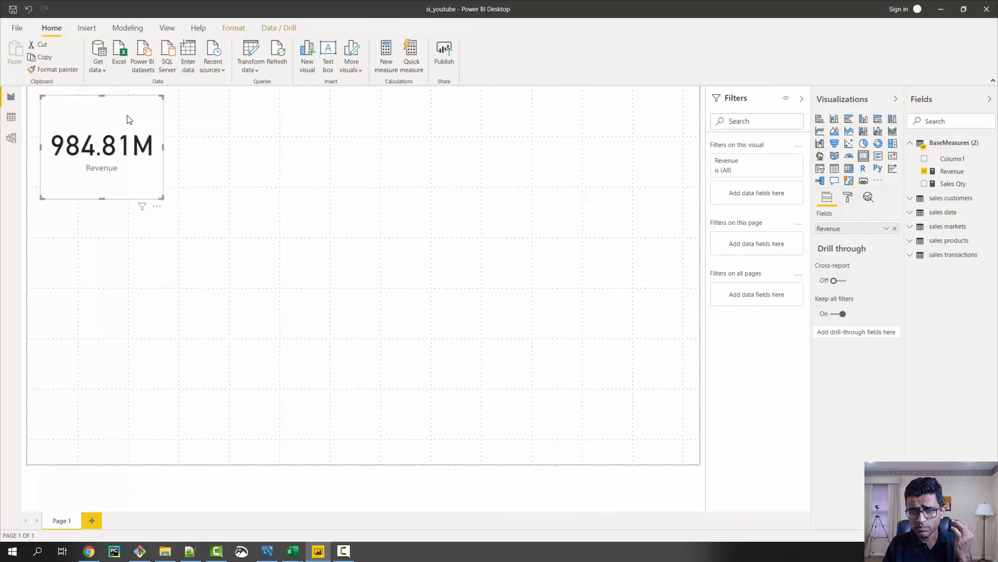
Set the Revenue card's data label text size to 35 pt and shrink the card into the page's upper-left corner
left_click(848, 201)
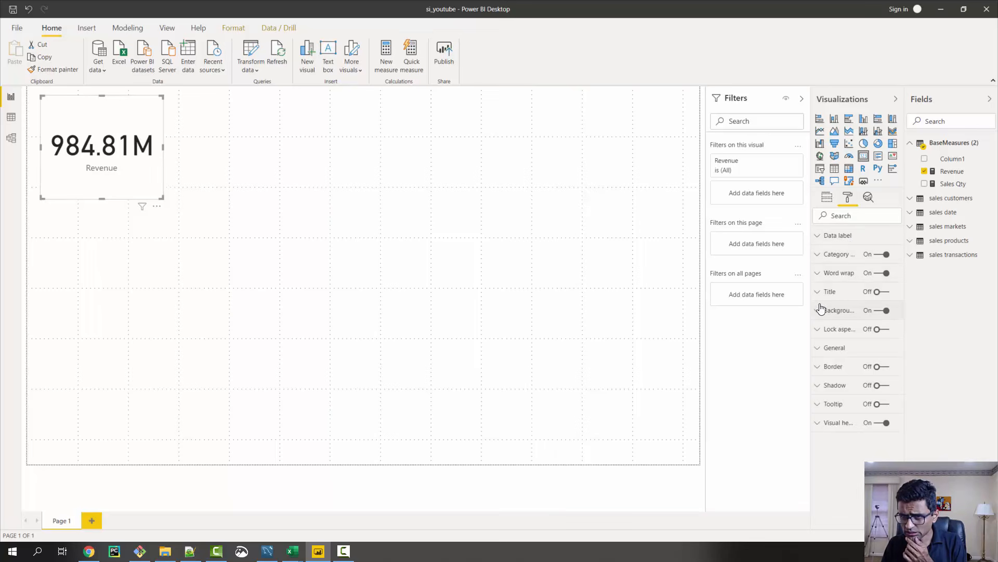
left_click(820, 351)
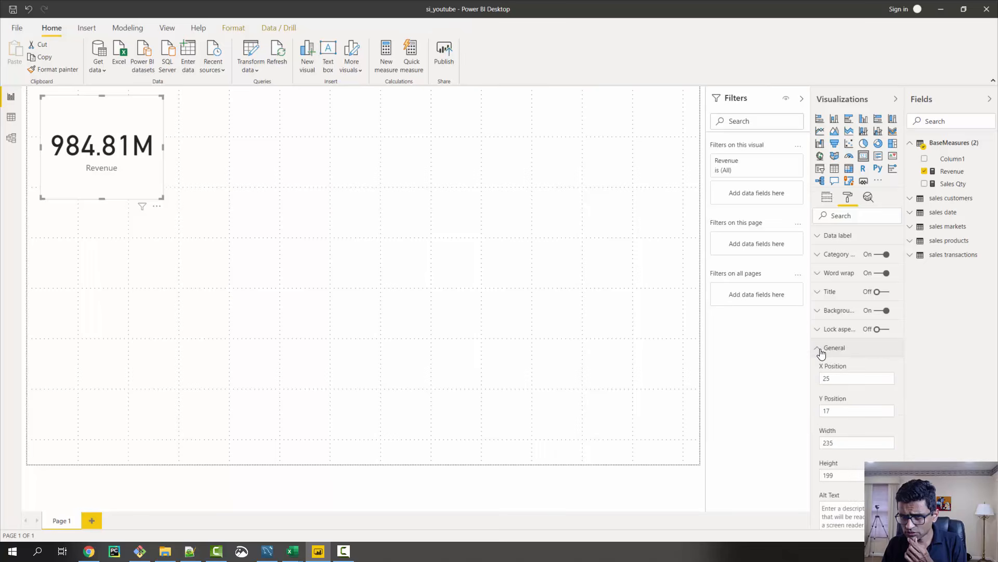
scroll(841, 365, "down", 3)
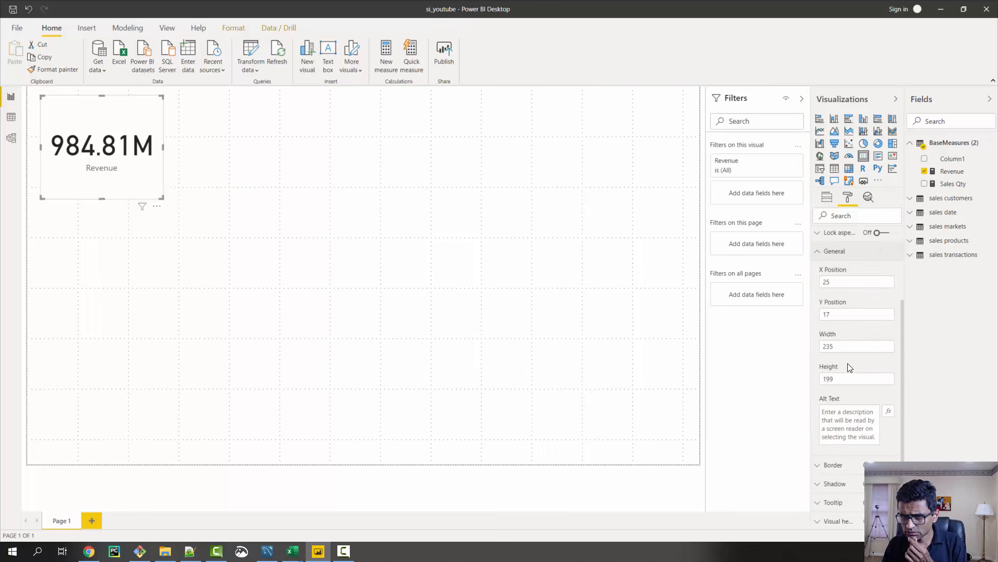
scroll(850, 367, "up", 3)
left_click(818, 351)
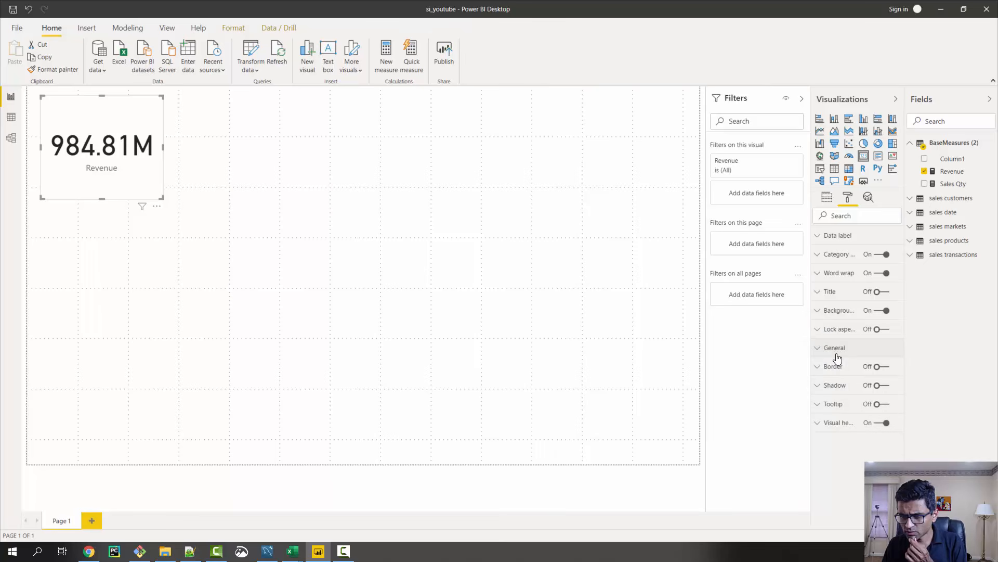
left_click(820, 240)
scroll(853, 338, "down", 1)
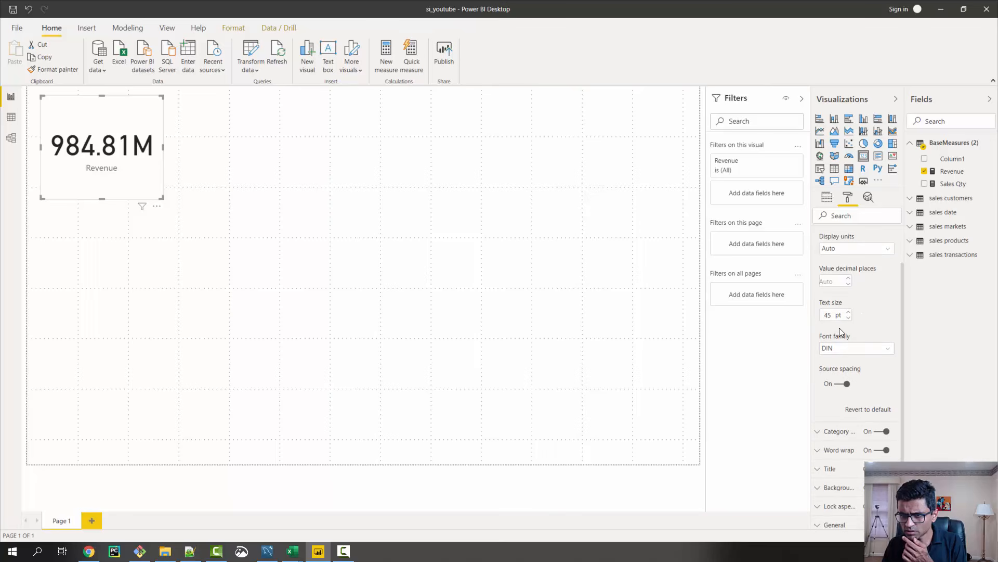
double_click(826, 315)
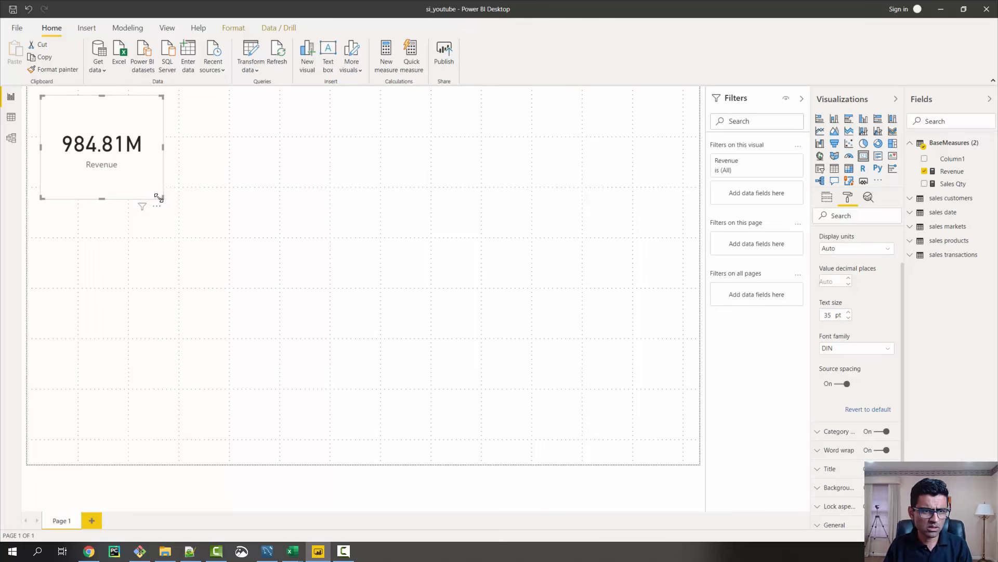
mouse_move(159, 197)
left_mouse_down()
mouse_move(132, 182)
mouse_move(151, 179)
left_mouse_up()
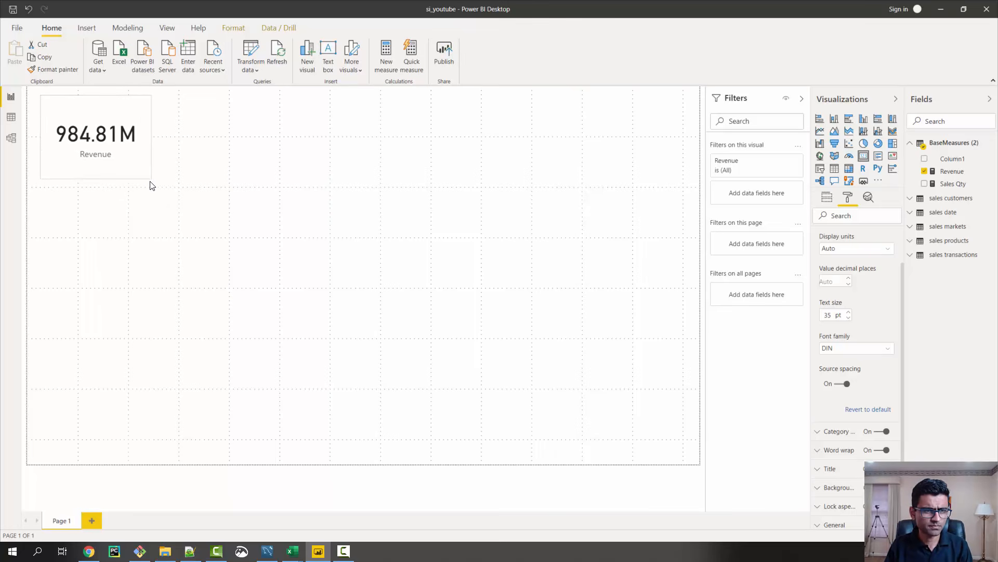
left_click_drag(93, 107, 84, 102)
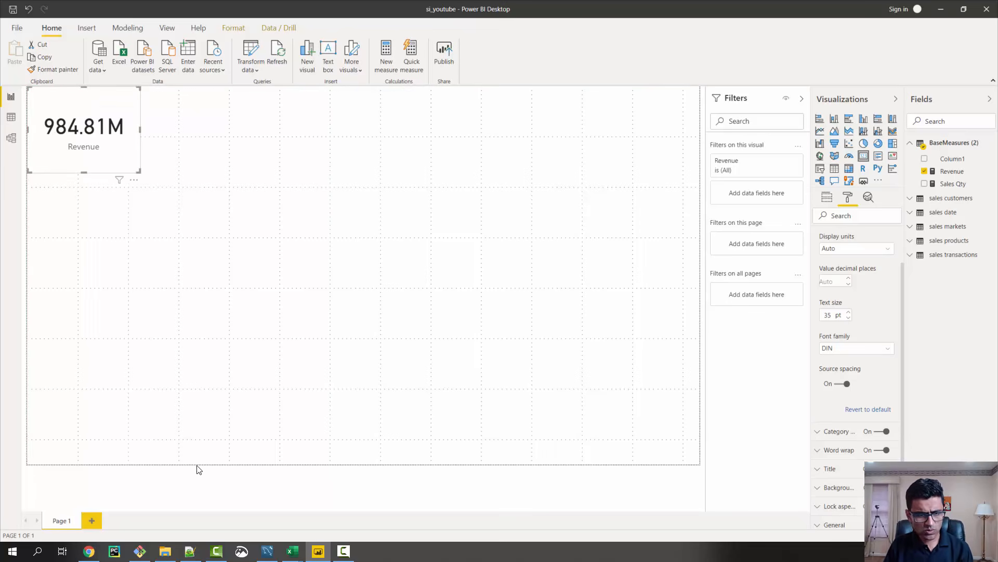
Try the 4:3 page size type for the report page and return it to 16:9
left_click(465, 284)
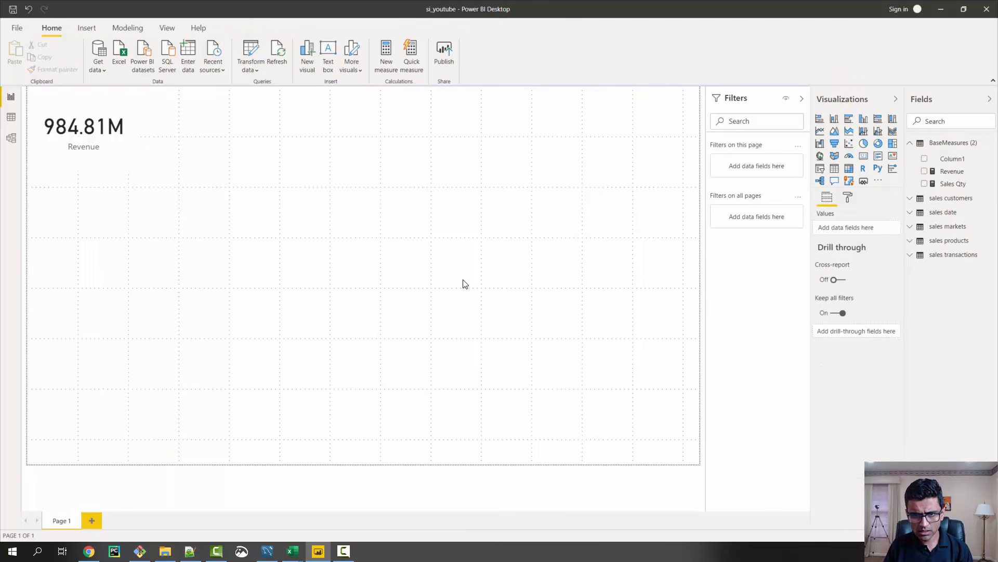
left_click(848, 201)
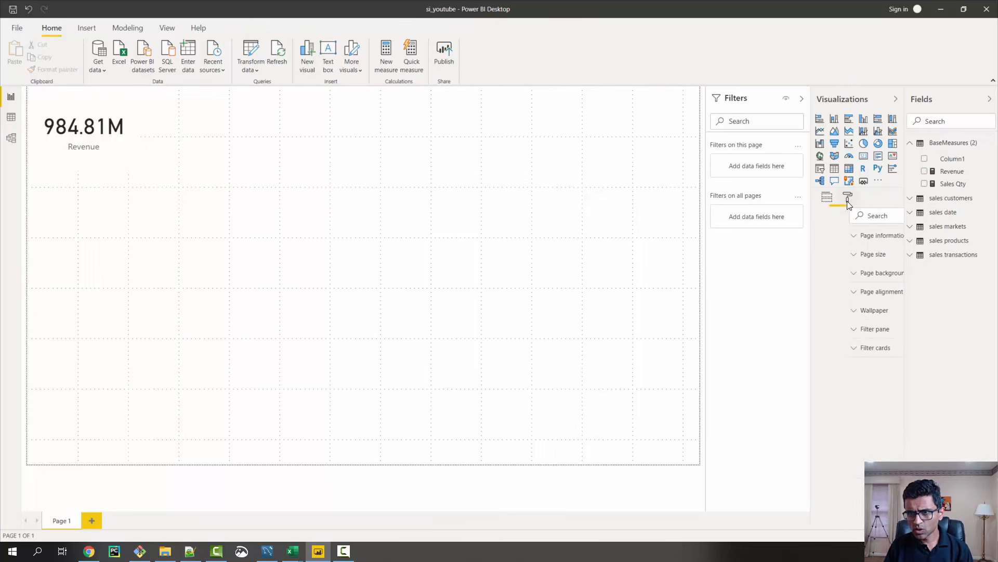
left_click(825, 258)
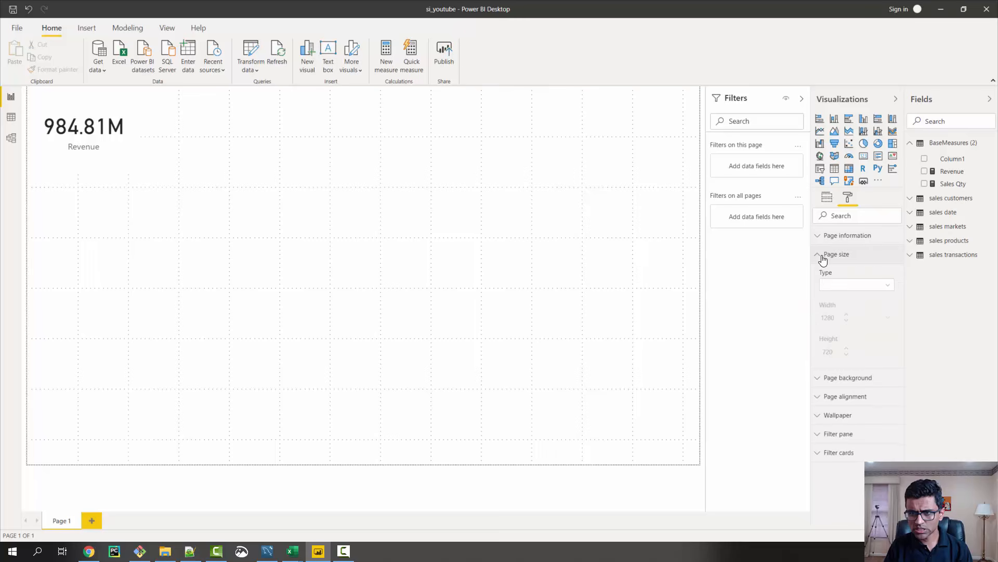
left_click(855, 286)
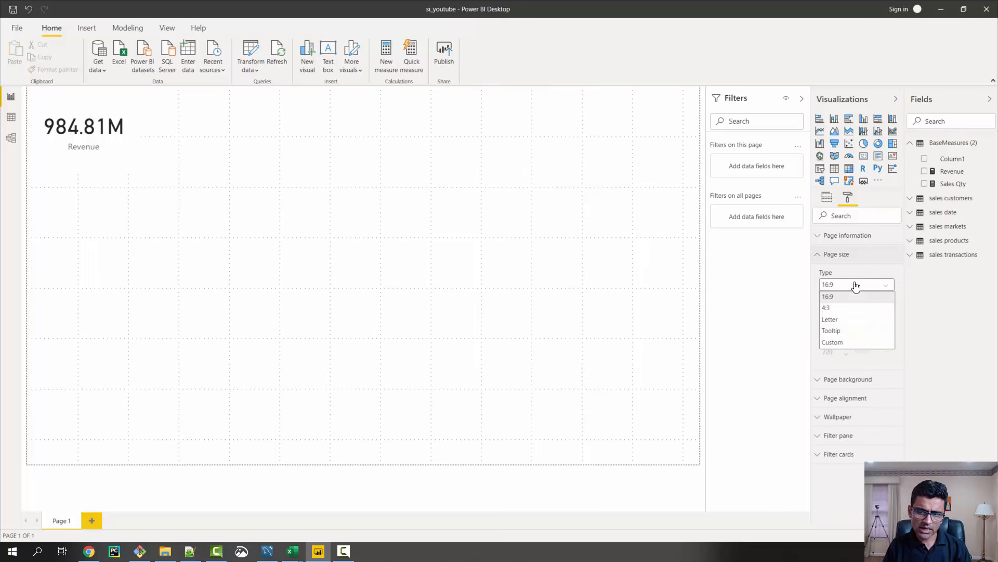
left_click(831, 308)
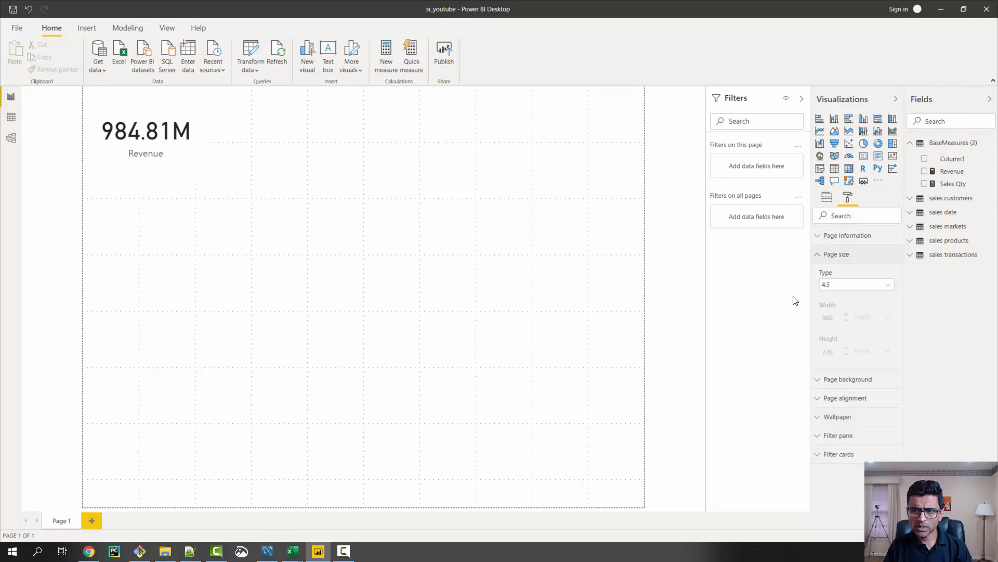
left_click(859, 286)
left_click(844, 300)
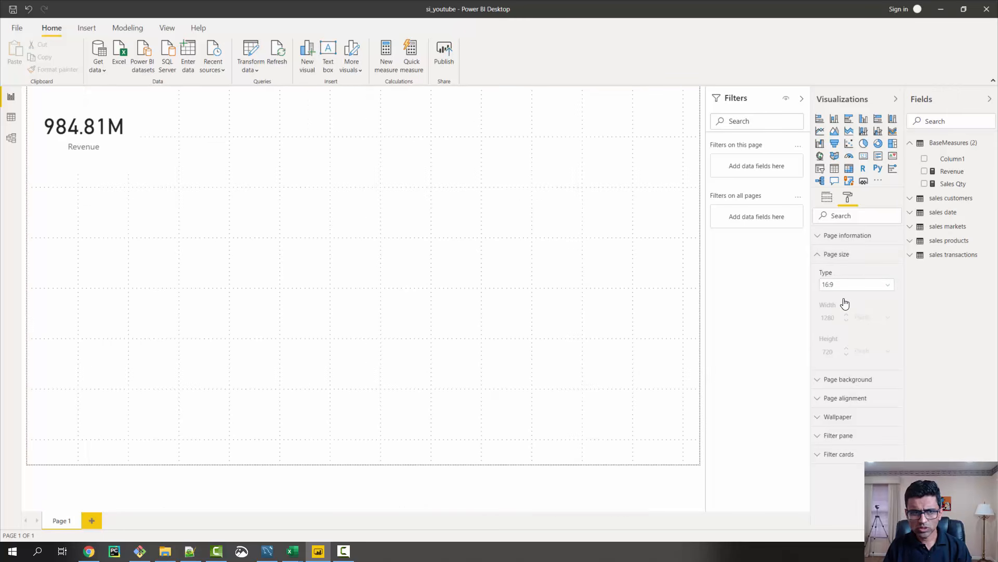
Give the report page a custom size of 1350 pixels wide and 850 pixels high
left_click(860, 290)
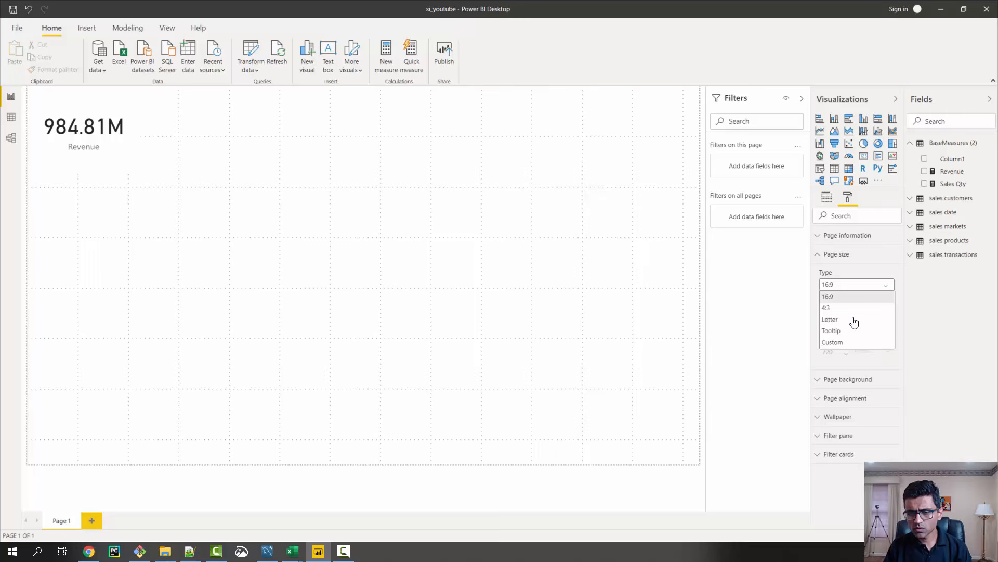
left_click(850, 346)
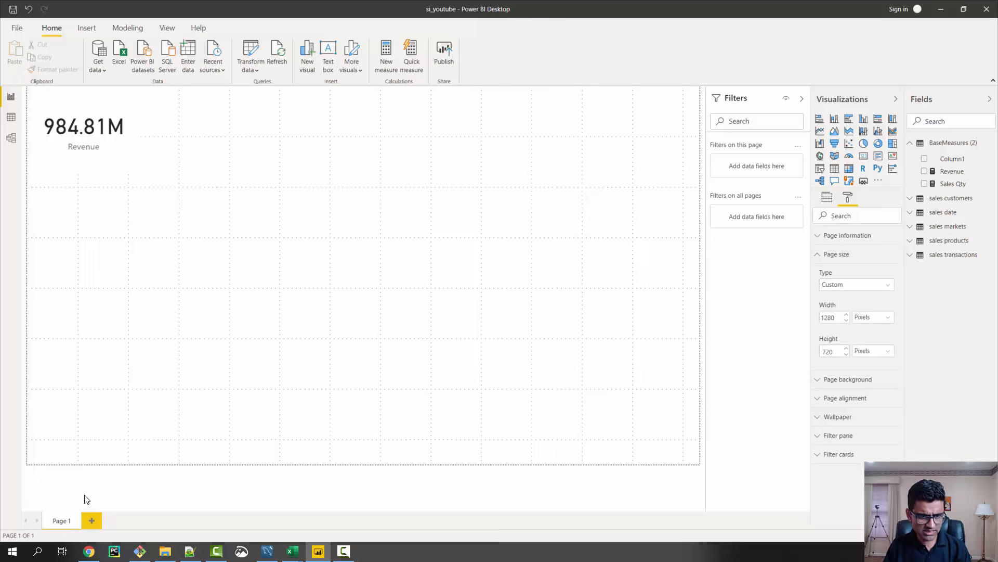
double_click(835, 352)
type("850")
key("Return")
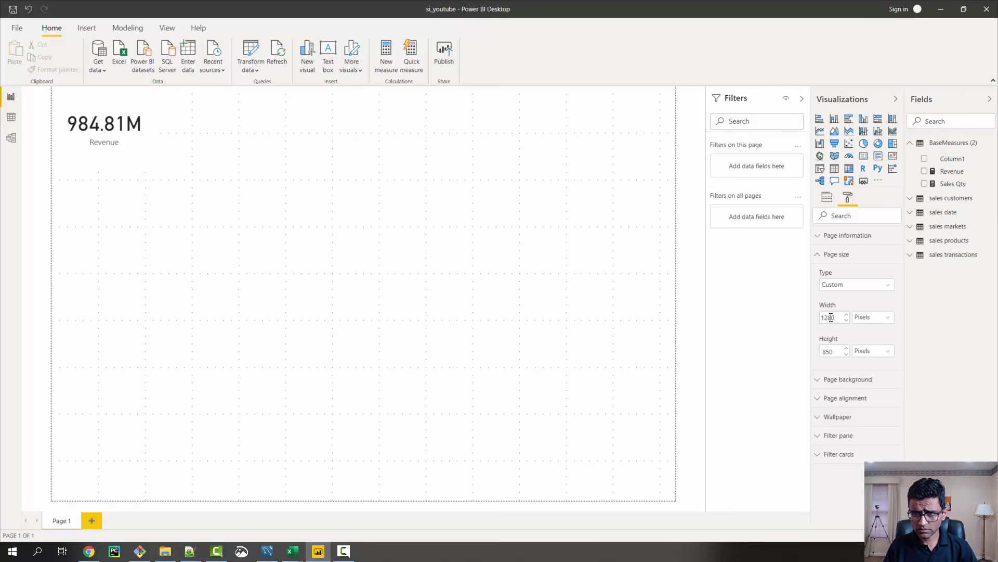
key("BackSpace")
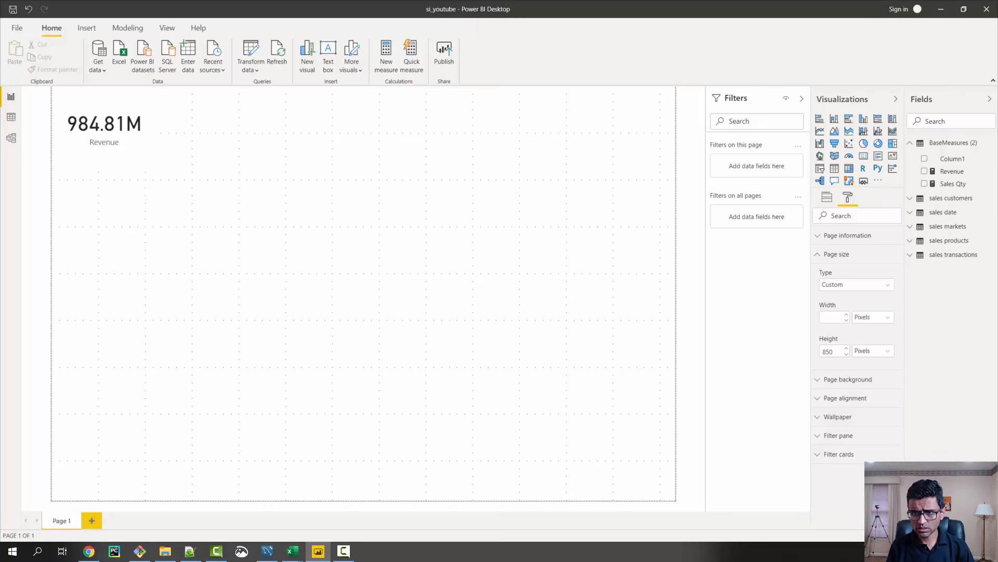
type("1350")
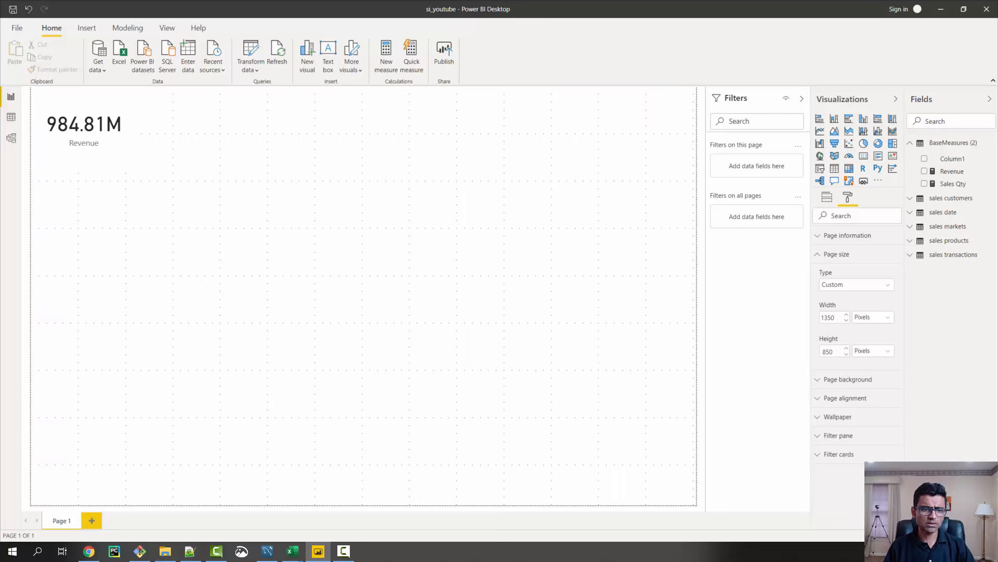
Duplicate the Revenue card, place the copy directly beside the original and replace its field with Sales Qty
left_click(75, 138)
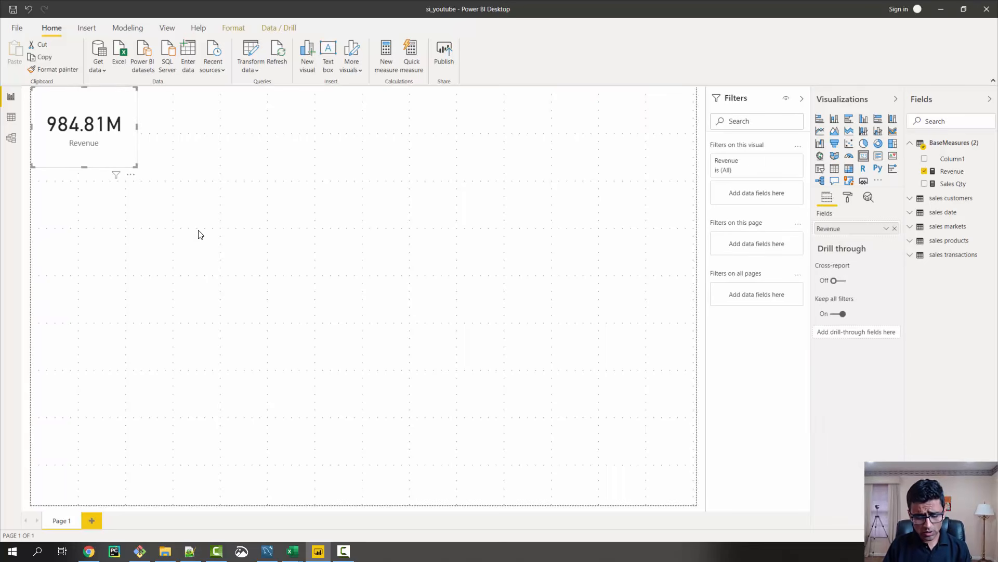
key("ctrl+c")
key("ctrl+v")
left_click_drag(86, 143, 186, 135)
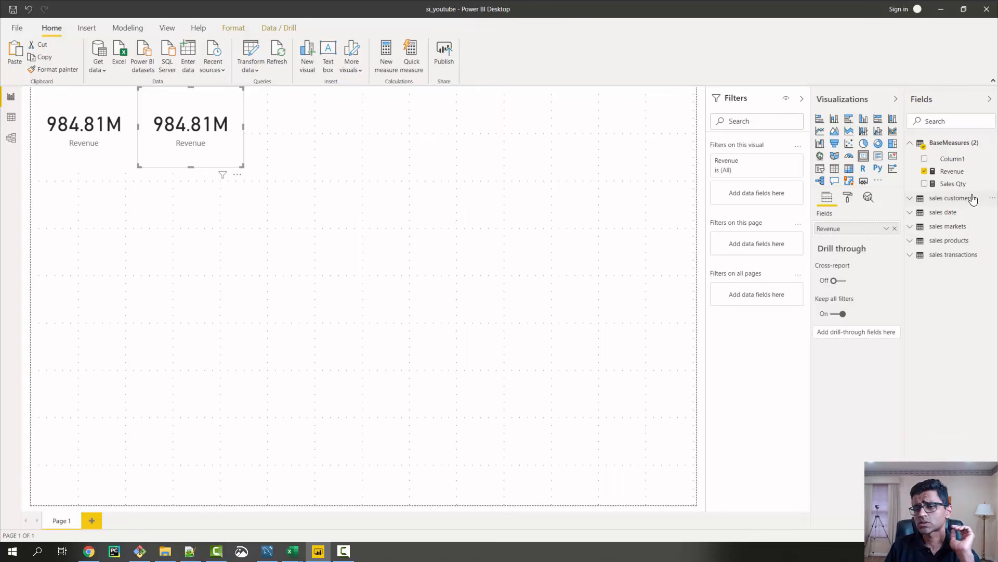
left_click_drag(952, 186, 854, 236)
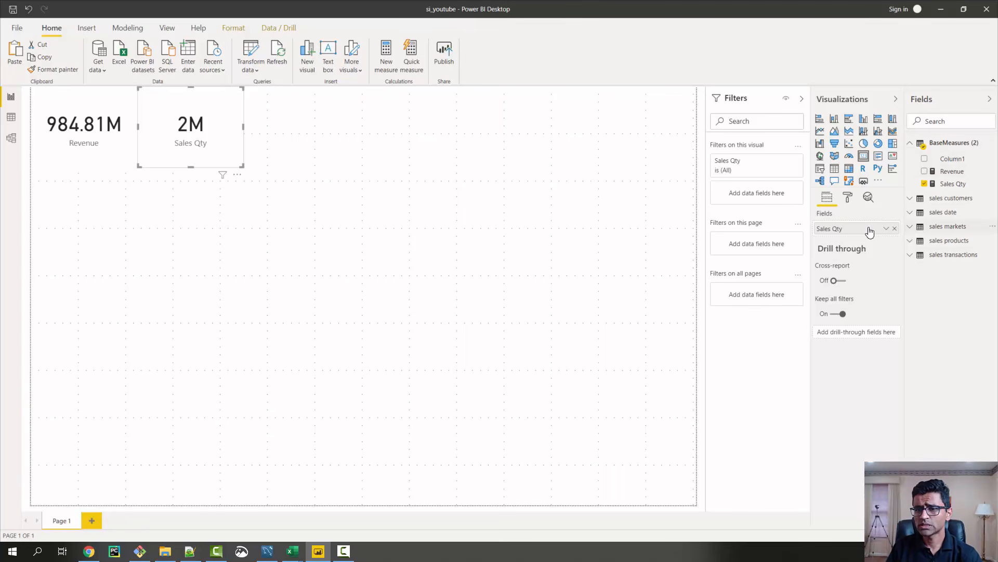
left_click(850, 199)
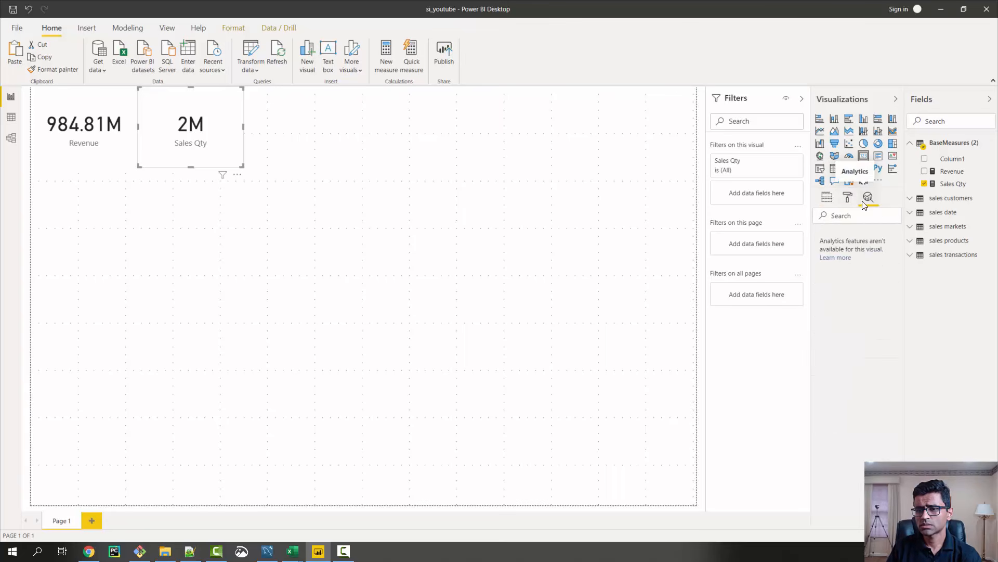
left_click(828, 197)
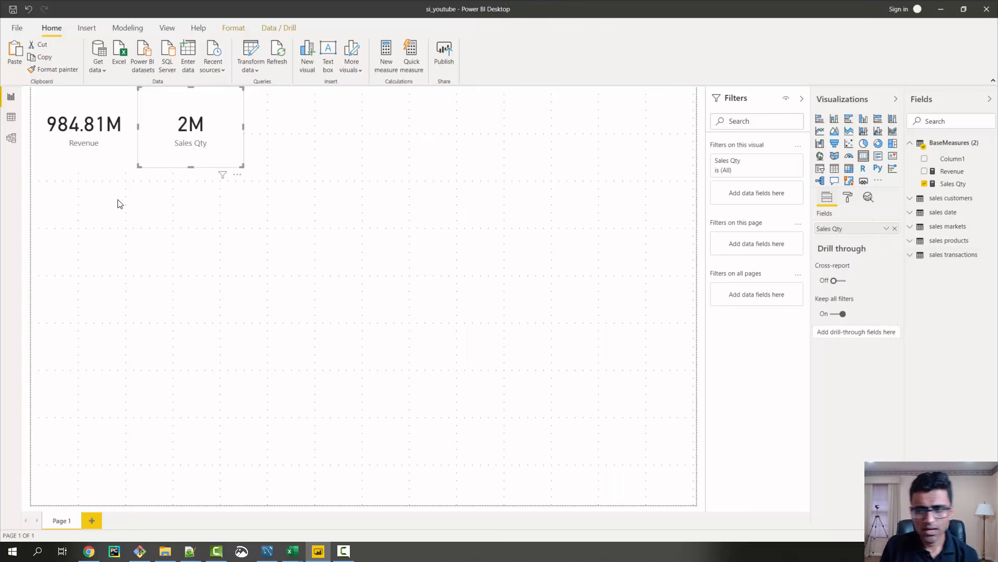
Duplicate the Revenue card, place the copy below the original and convert it into a stacked bar chart
left_click(71, 156)
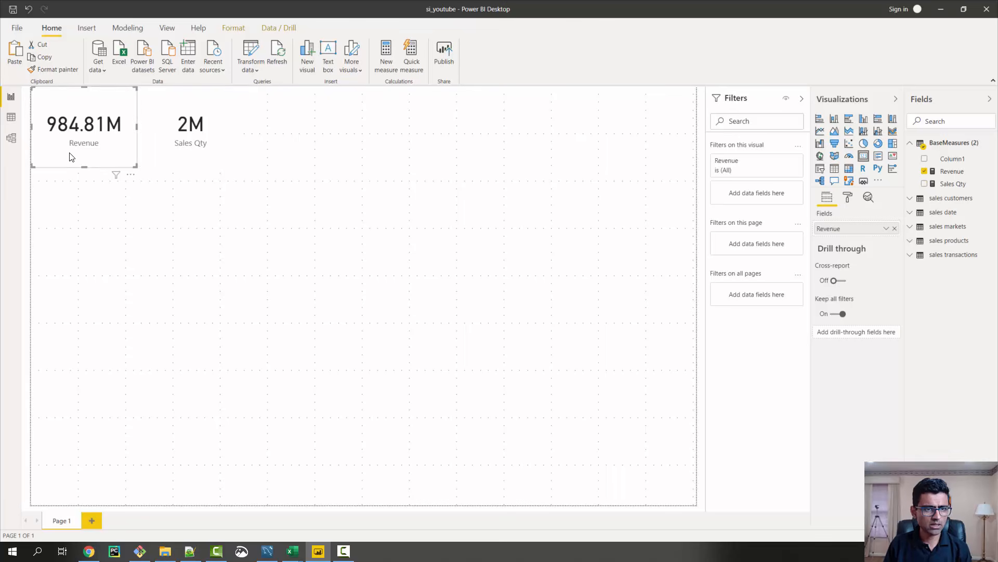
key("ctrl+c")
key("ctrl+v")
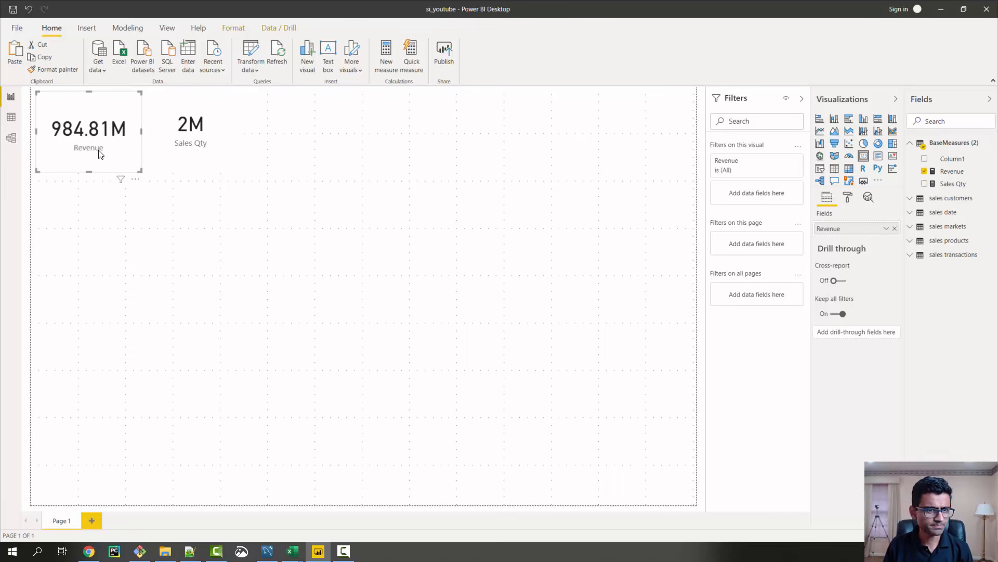
left_click_drag(94, 152, 87, 238)
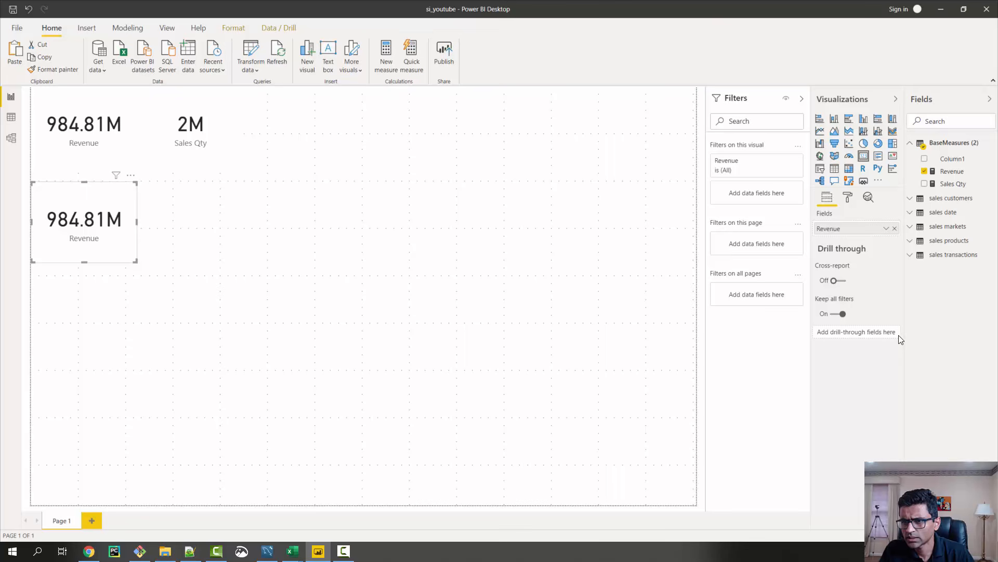
left_click(914, 204)
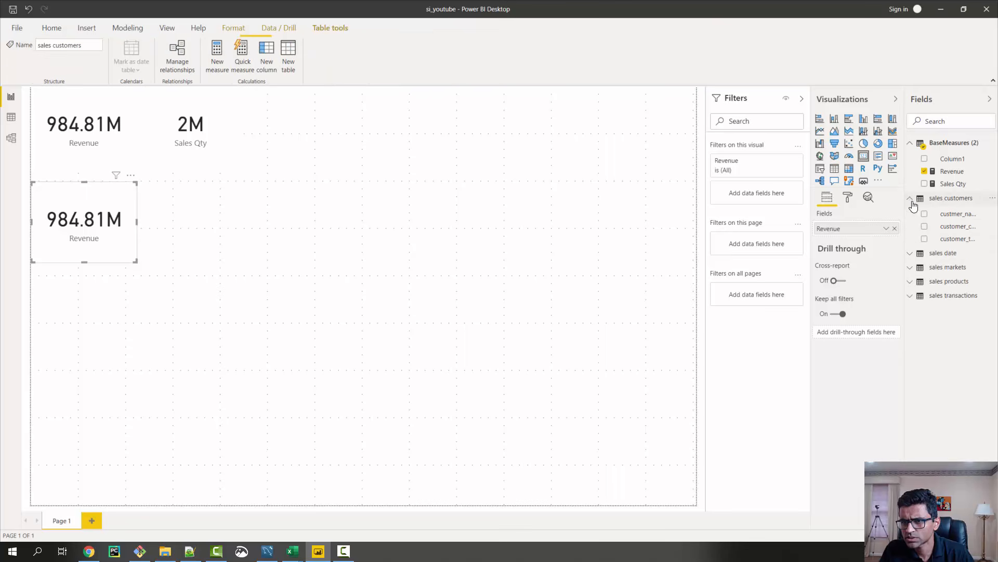
left_click(956, 213)
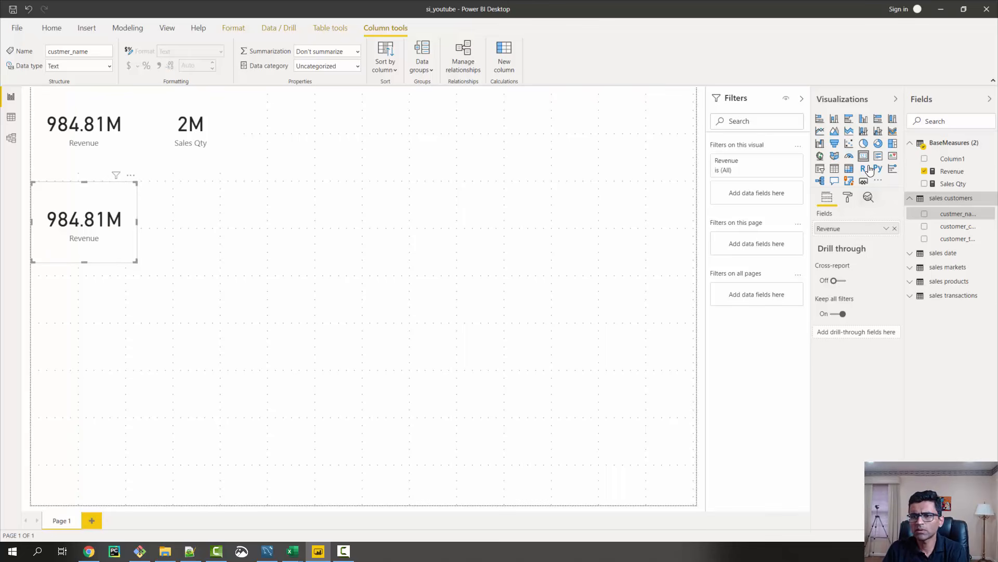
left_click(820, 123)
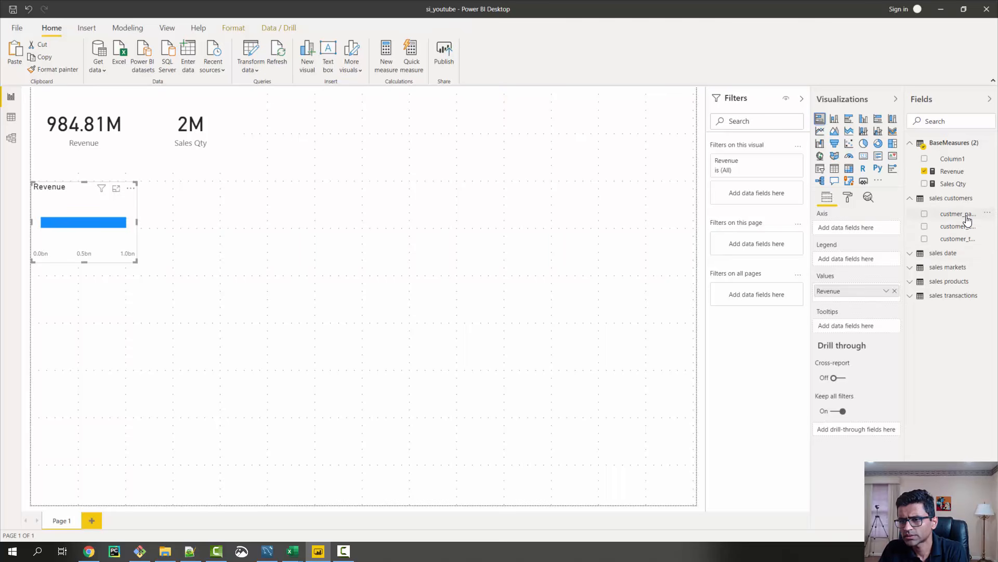
Set custmer_name as the bar chart's axis and enlarge the chart to reach almost the bottom of the page
left_click_drag(968, 220, 867, 231)
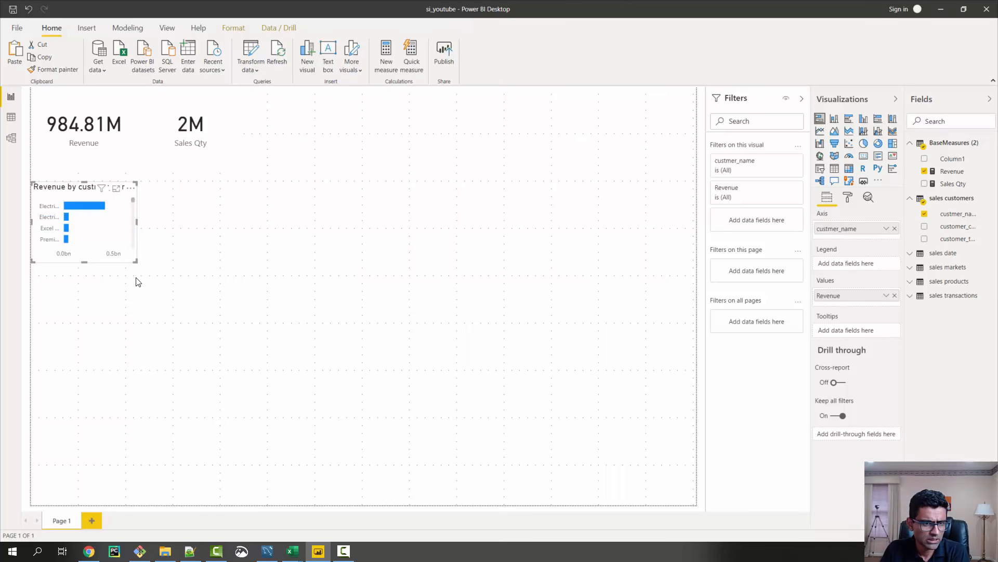
left_click_drag(136, 261, 151, 491)
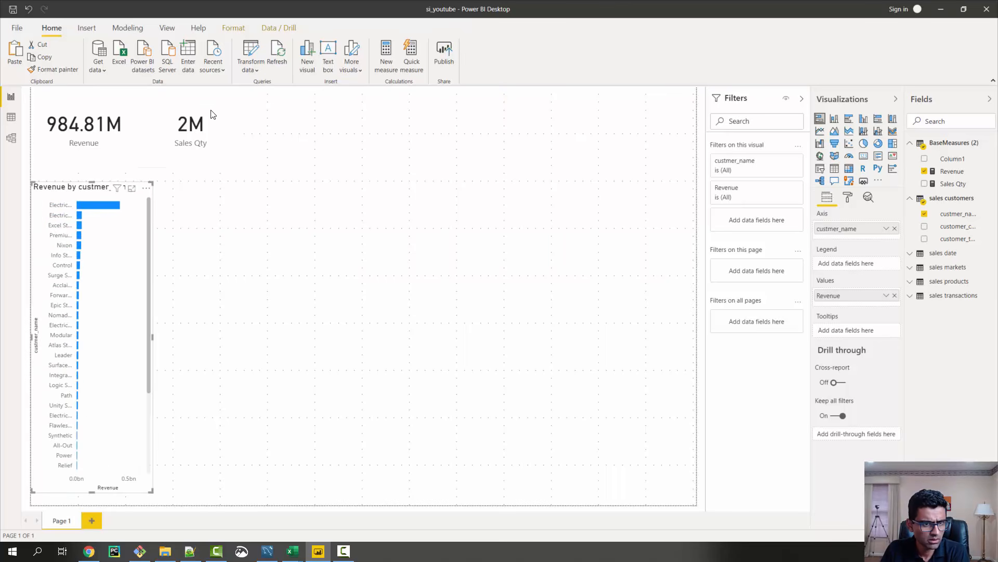
Move the Revenue card slightly inward from the page corner and place the Sales Qty card beside it at about the same height
left_click_drag(224, 135, 271, 145)
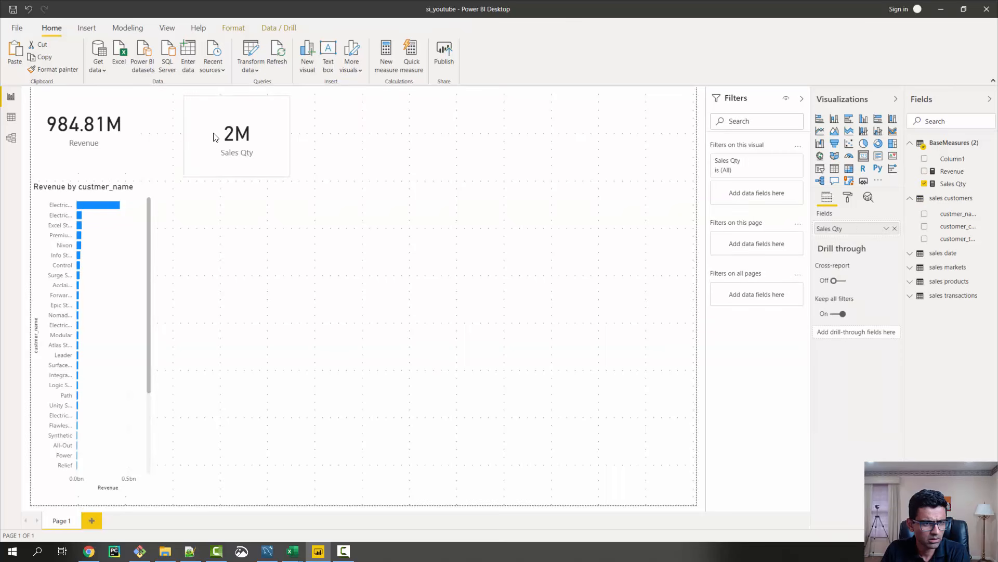
left_click(138, 167)
left_click_drag(138, 167, 153, 177)
left_click_drag(224, 163, 195, 152)
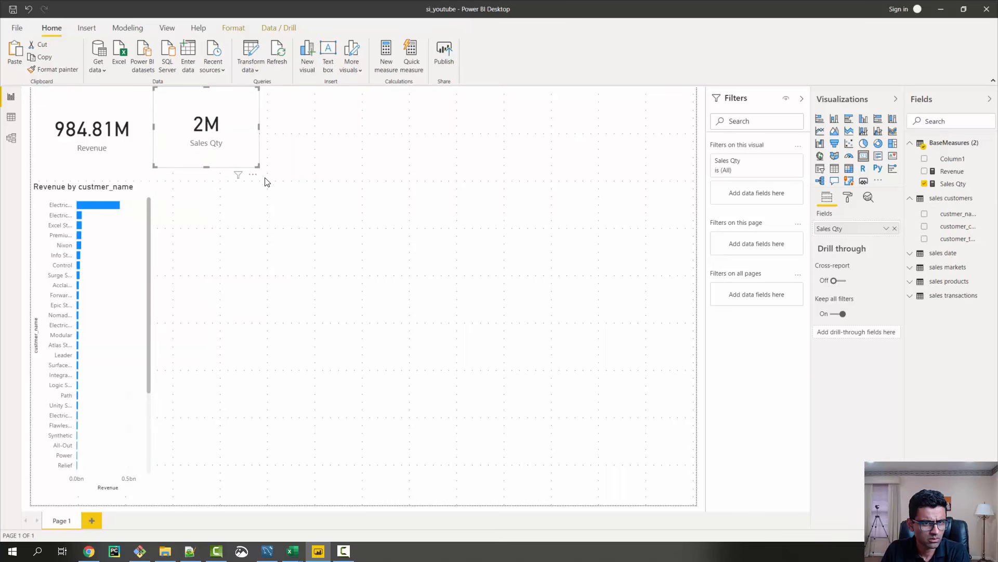
Cross-filter the cards by the customers Nixon and Control in the bar chart, clearing each selection after checking the values
left_click(64, 245)
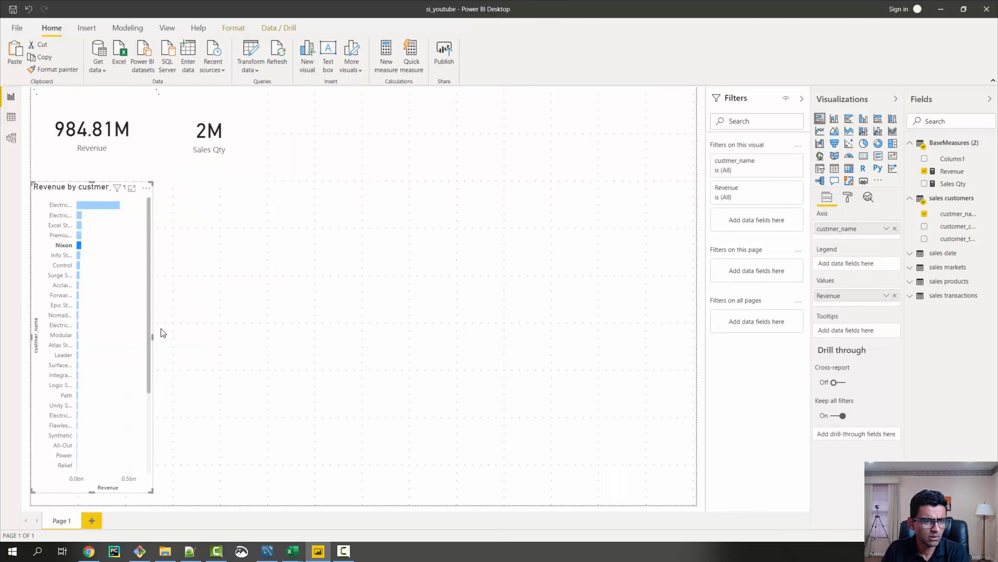
left_click(129, 288)
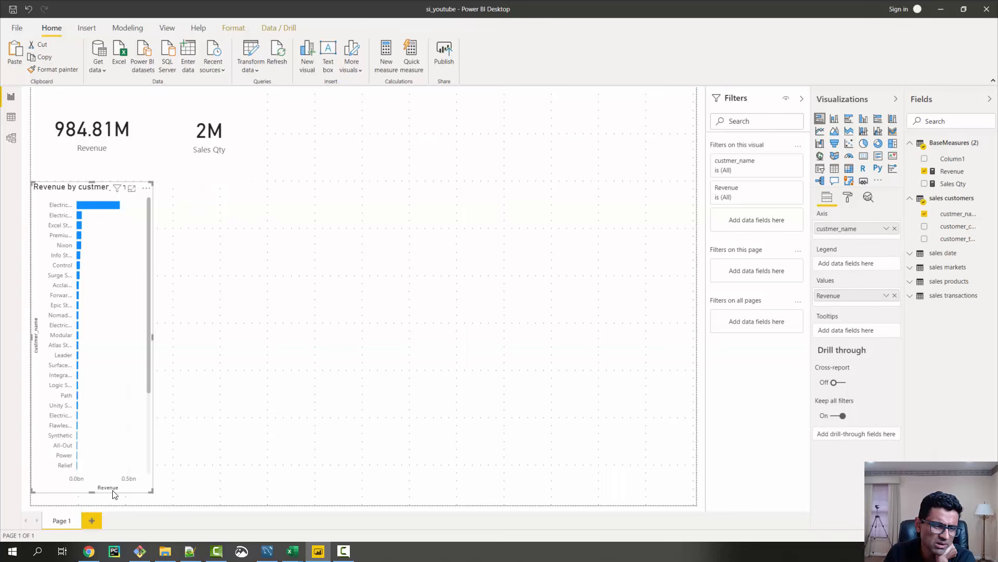
left_click(55, 267)
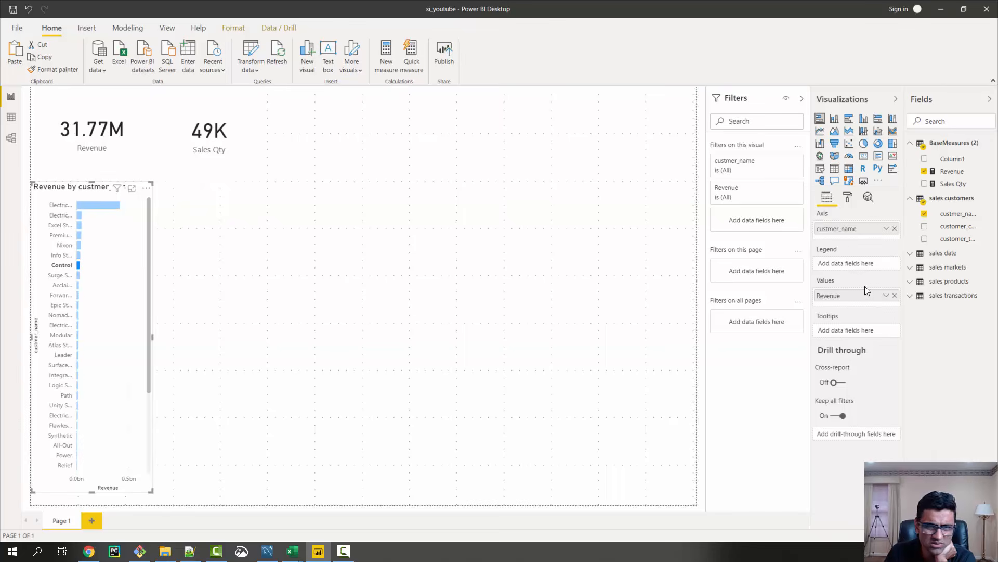
left_click(44, 204)
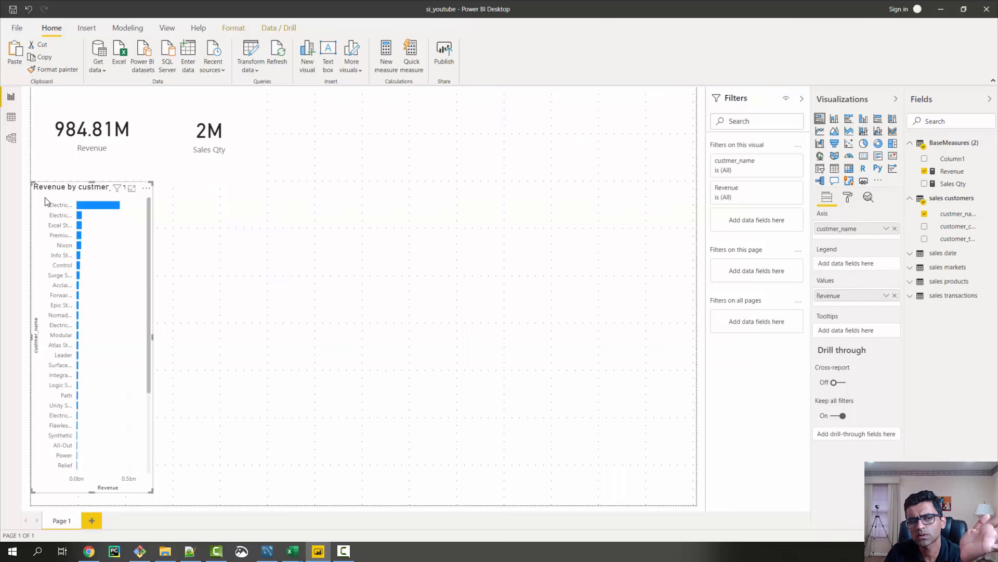
Turn off the X axis and its title in the revenue bar chart's formatting
left_click(848, 199)
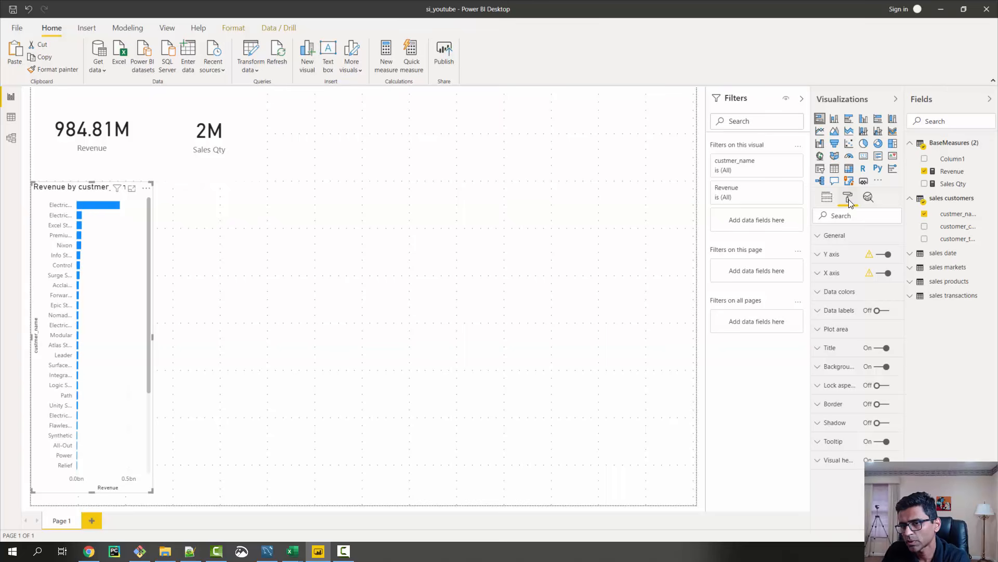
left_click(886, 276)
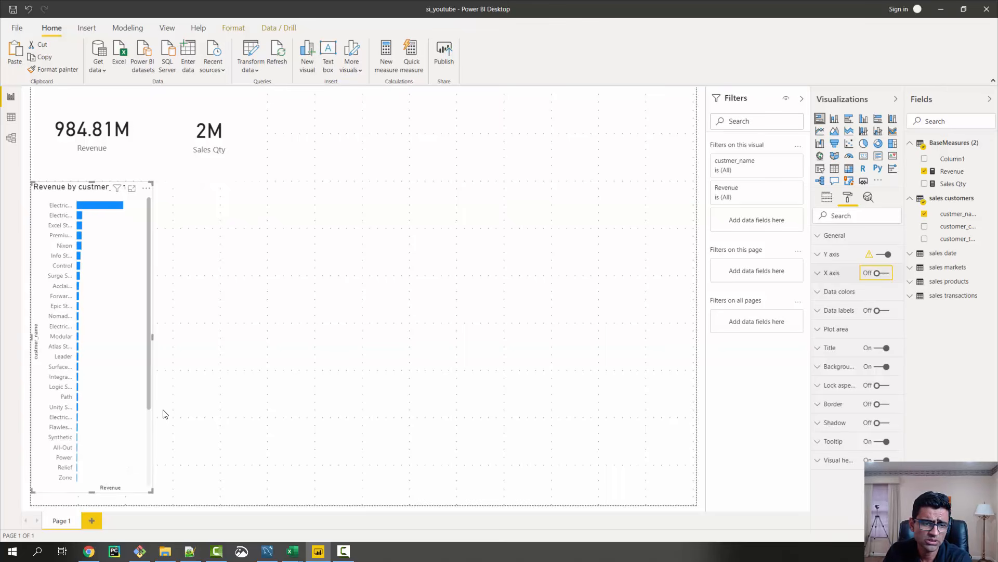
left_click_drag(149, 459, 161, 330)
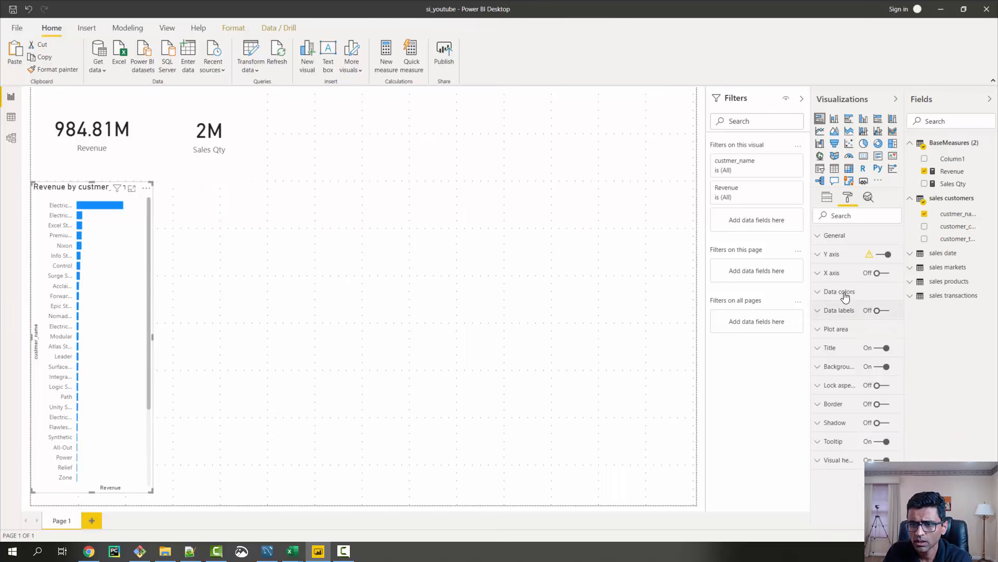
left_click(822, 275)
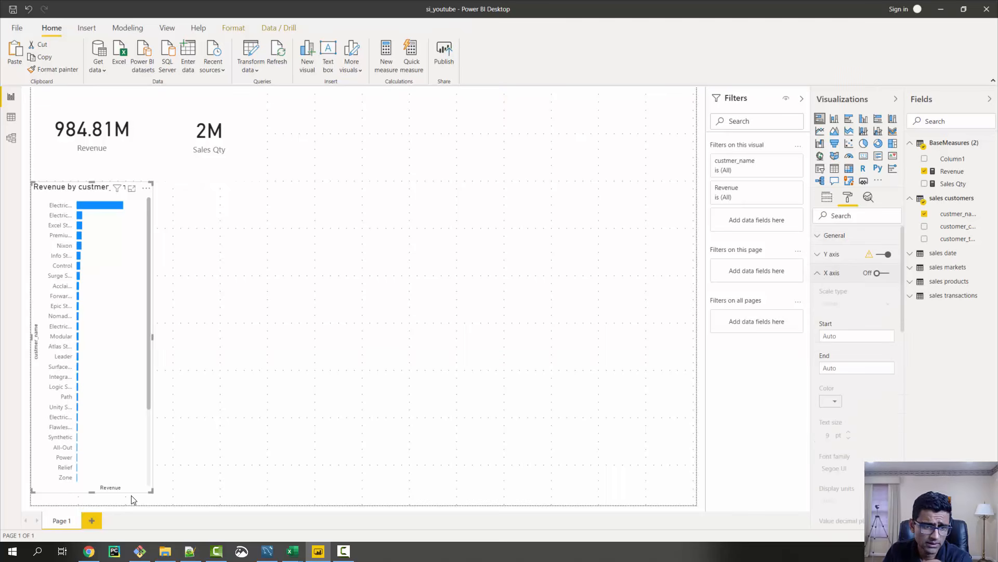
scroll(863, 320, "down", 3)
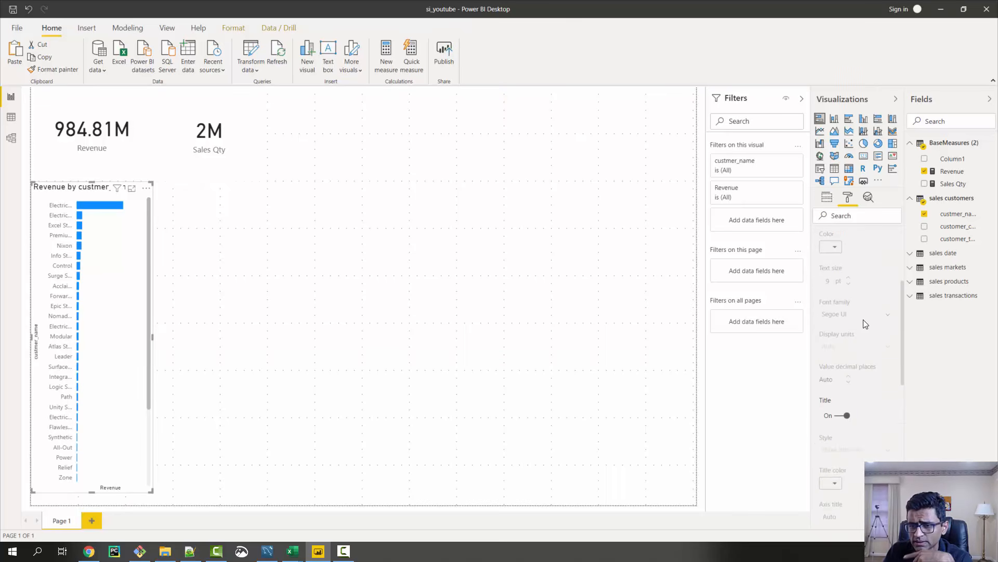
left_click(847, 414)
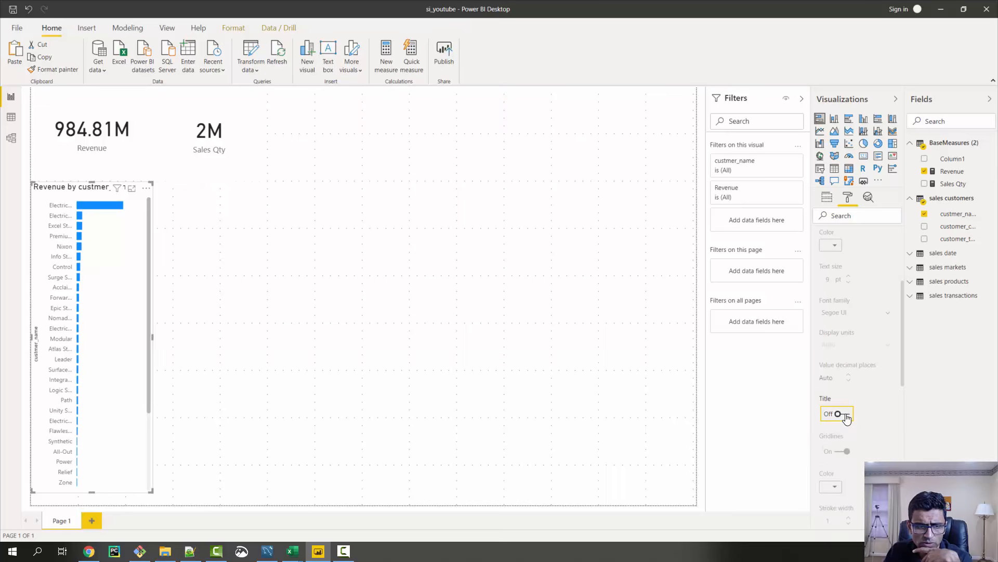
scroll(832, 302, "up", 3)
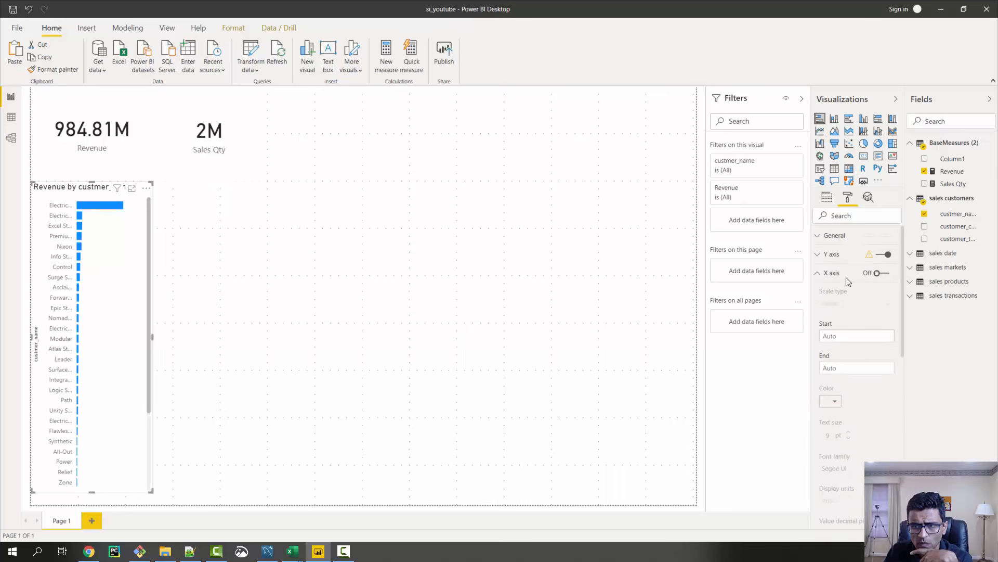
Turn off the Y axis title of the revenue bar chart
left_click(818, 271)
left_click(821, 254)
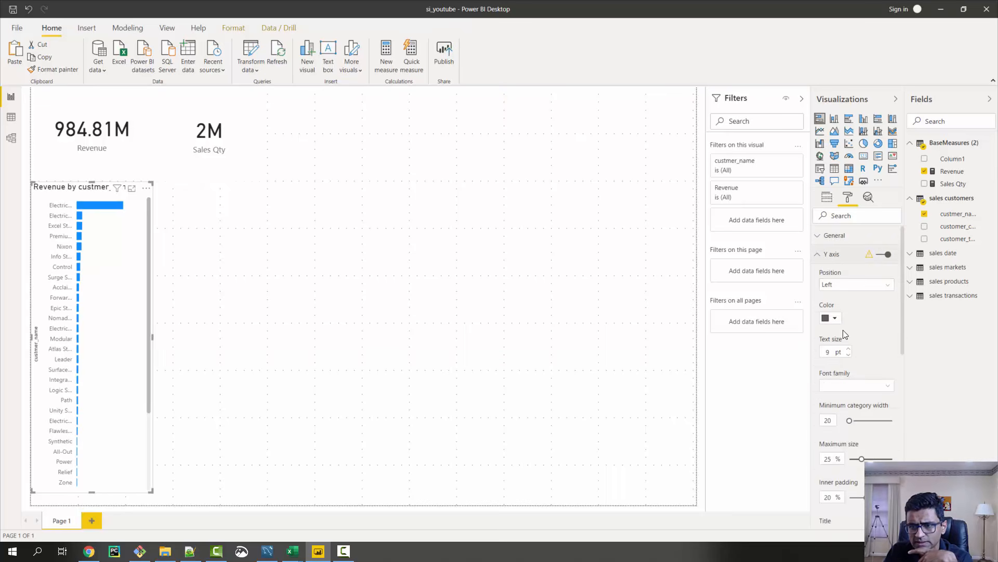
scroll(843, 340, "down", 5)
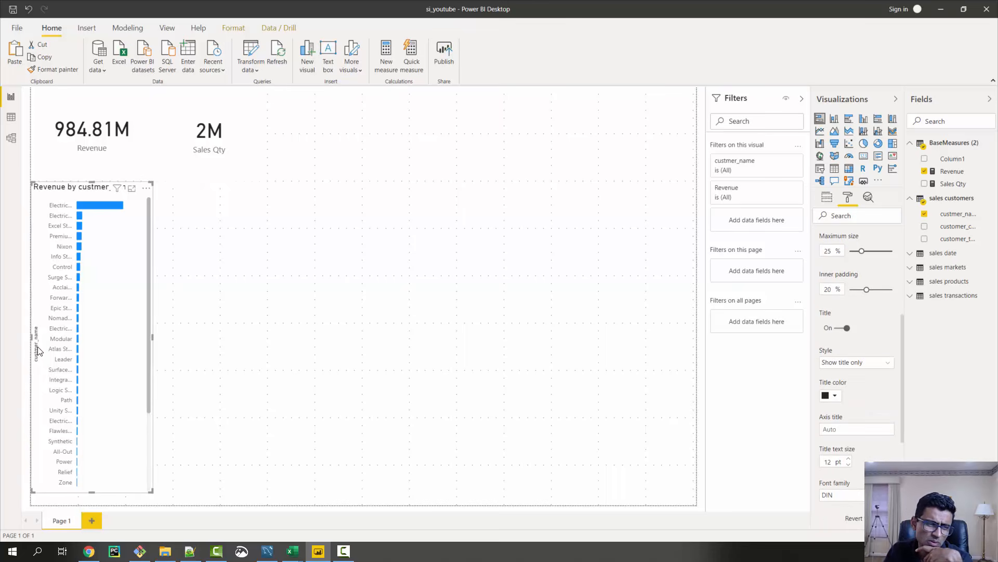
left_click(844, 330)
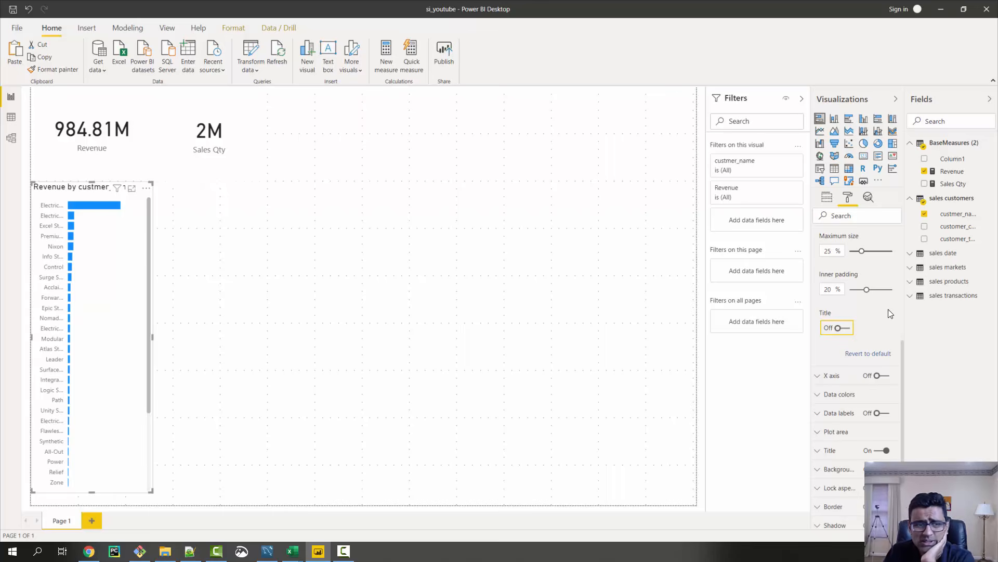
Check the revenue of Electricalsara Stores in the bar chart and cross-filter the cards by that customer
mouse_move(102, 209)
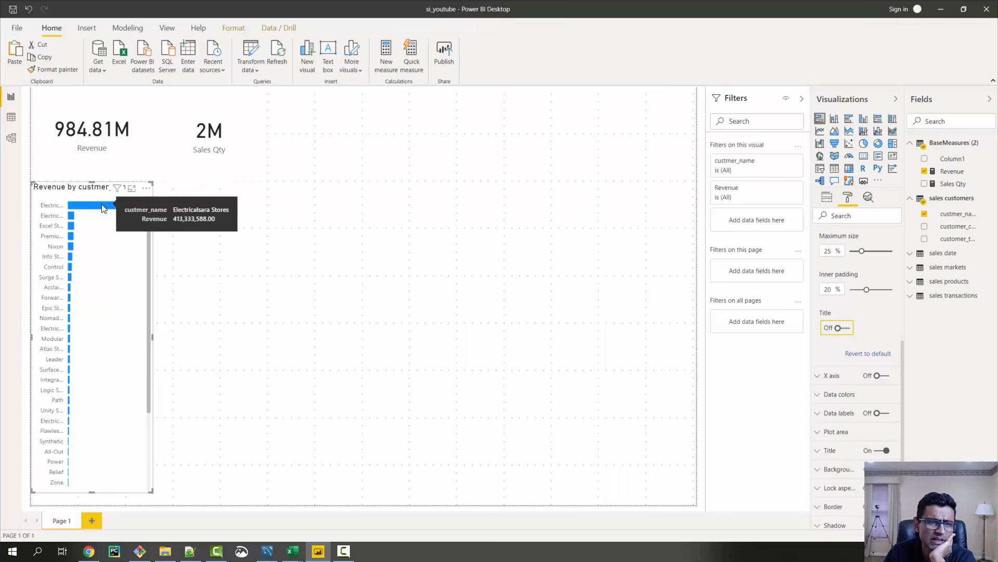
left_click(102, 209)
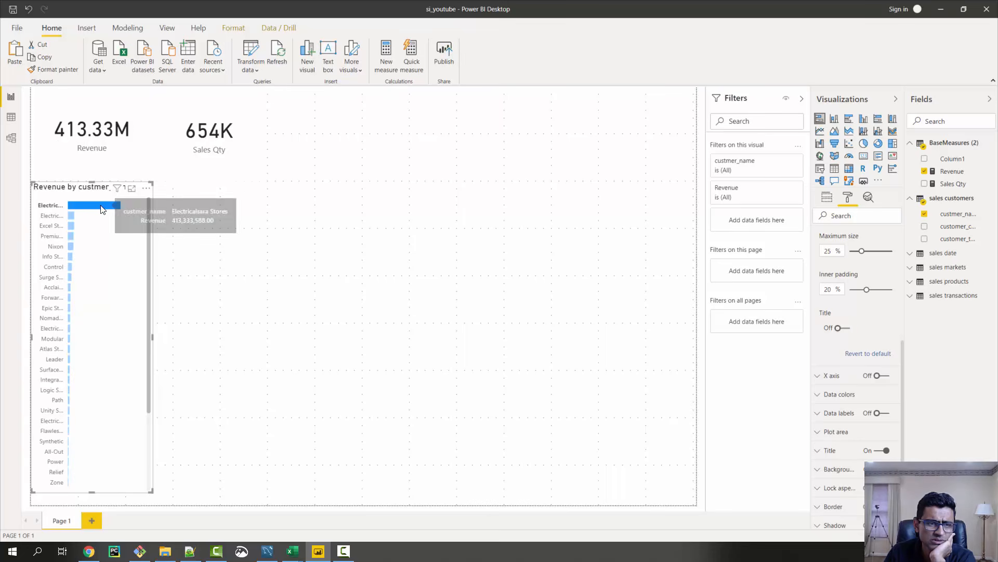
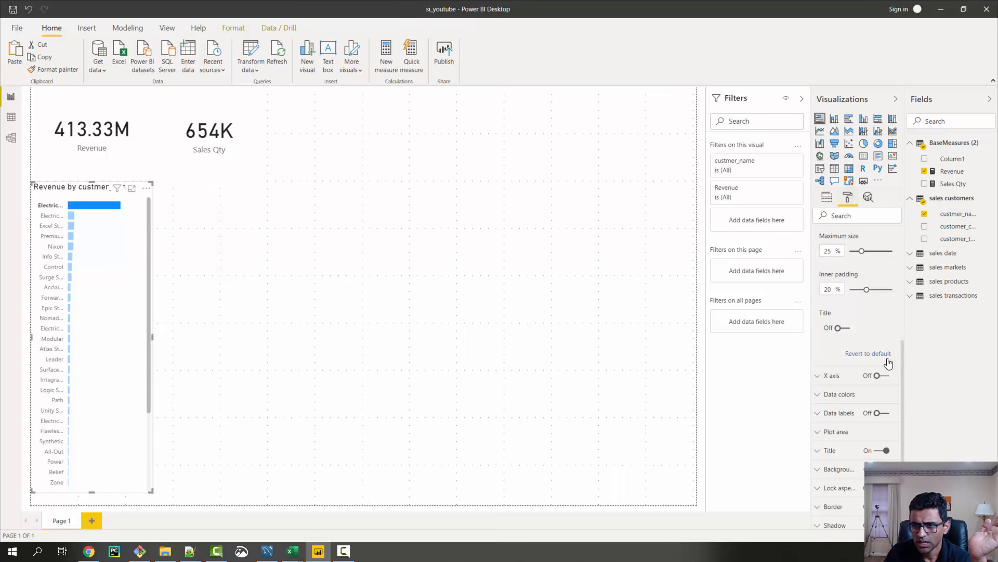
Turn on data labels for the revenue bar chart and set their display units to Millions
scroll(860, 279, "up", 4)
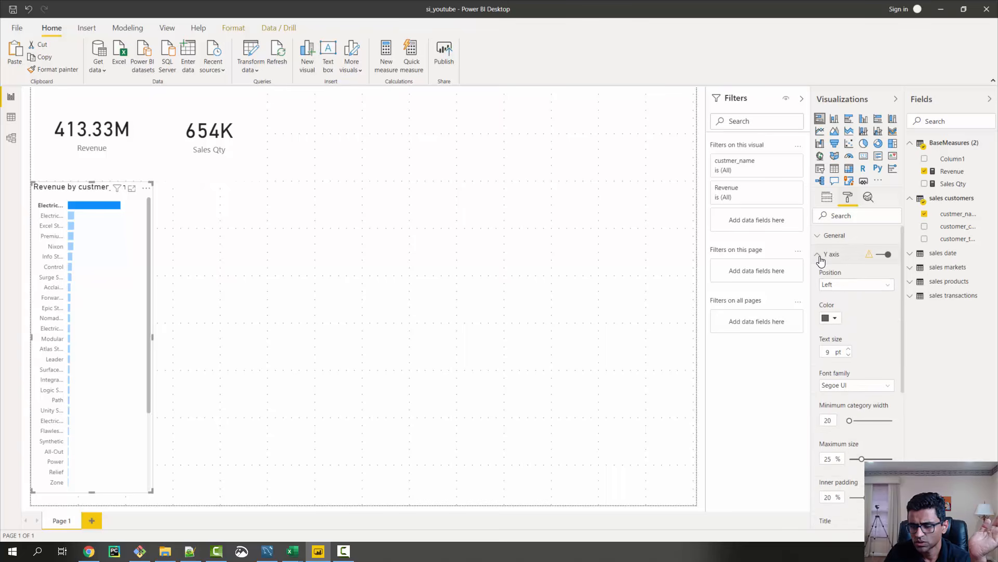
left_click(820, 257)
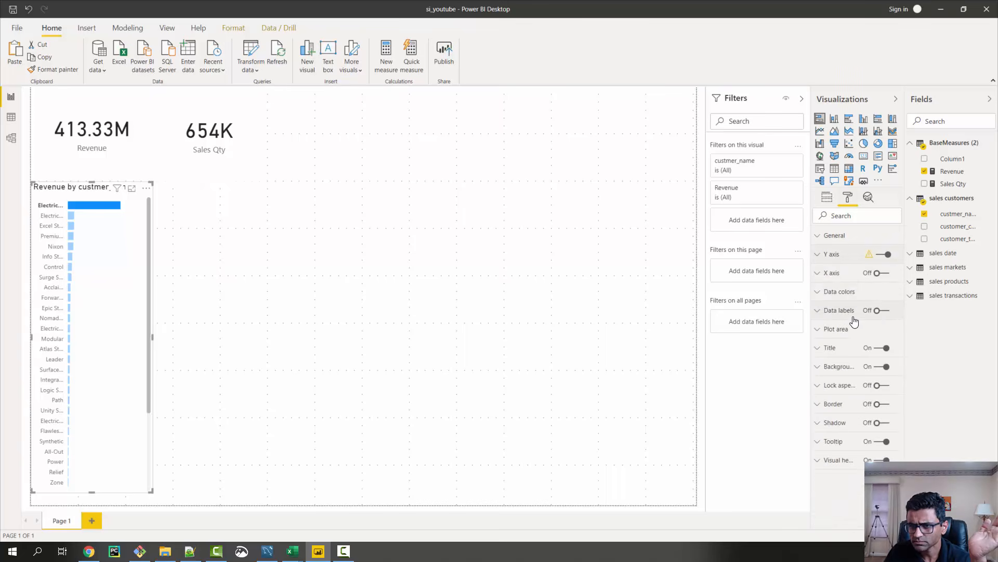
left_click(879, 311)
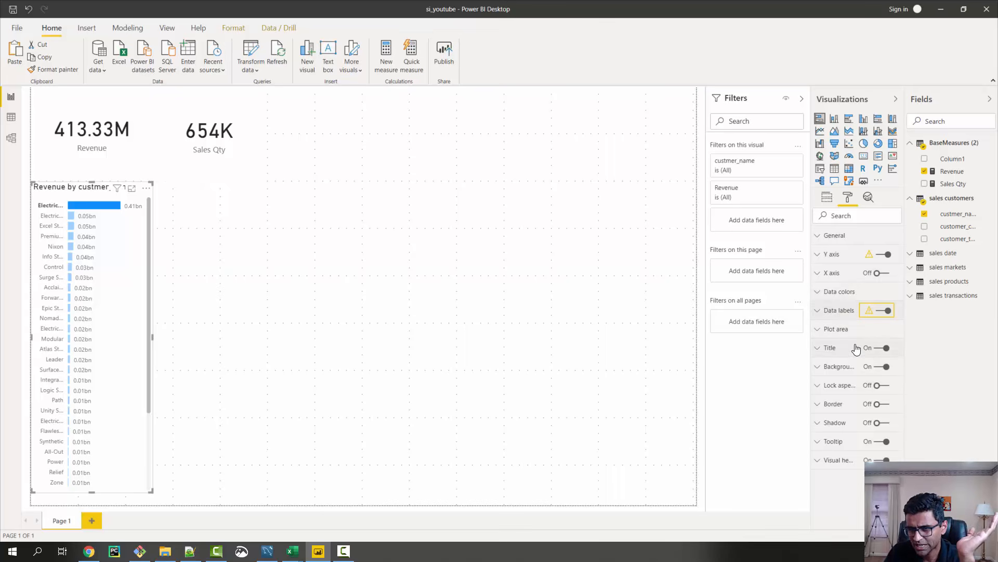
left_click(819, 312)
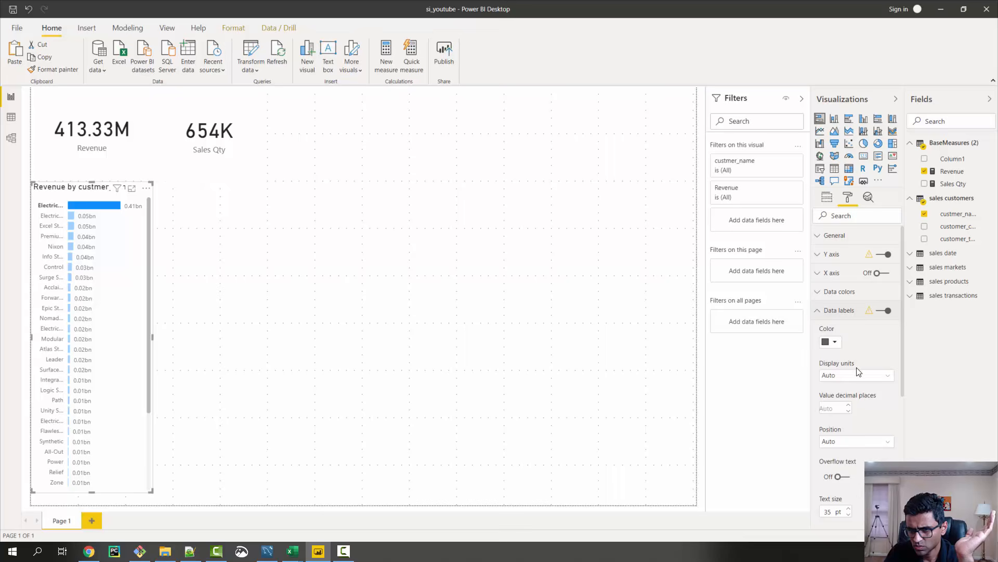
scroll(858, 369, "down", 5)
scroll(858, 370, "down", 3)
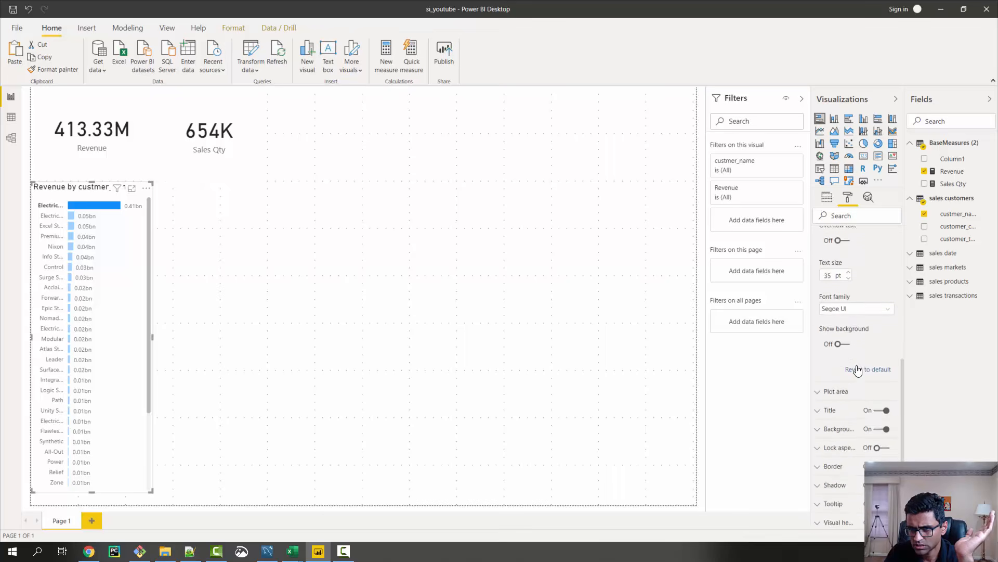
scroll(858, 369, "up", 6)
scroll(858, 370, "up", 2)
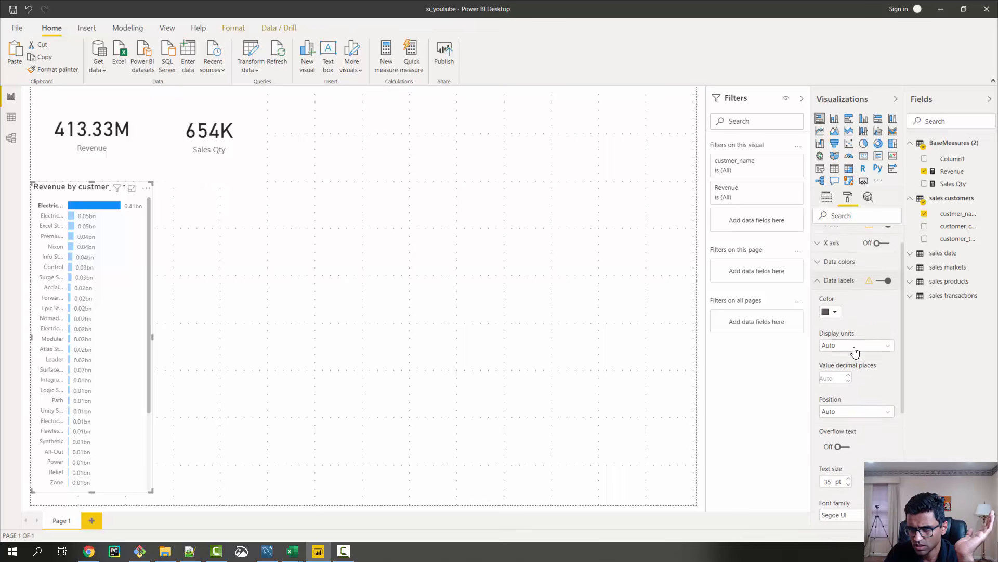
left_click(853, 346)
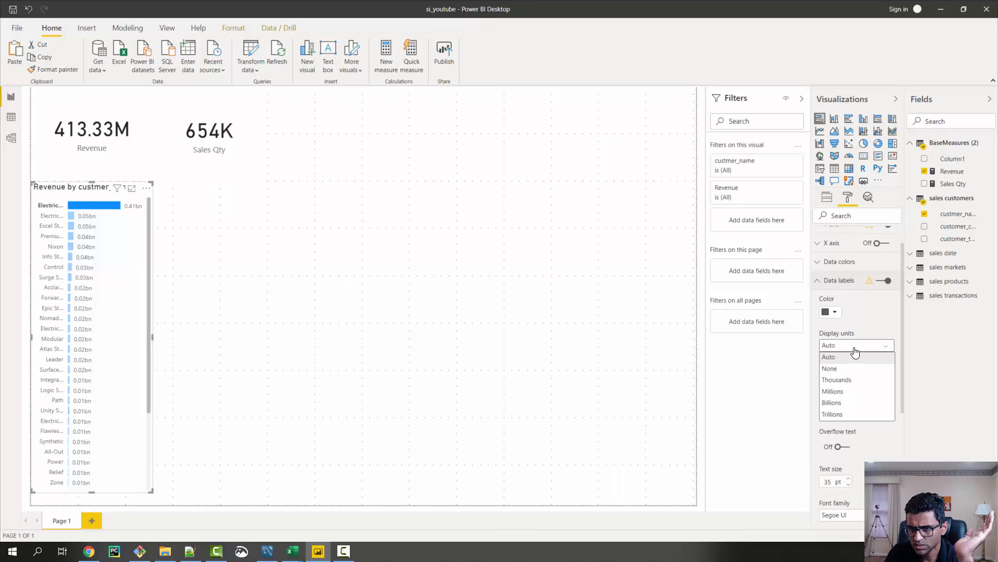
left_click(848, 393)
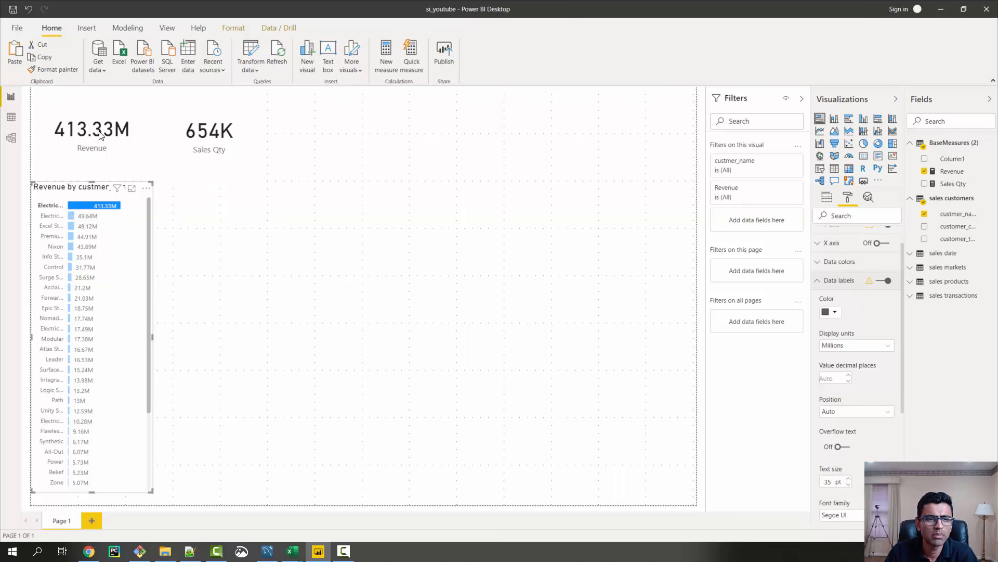
Cross-filter the cards by the second, third and fourth customers in the revenue bar chart, one at a time, then clear the selection
left_click(71, 217)
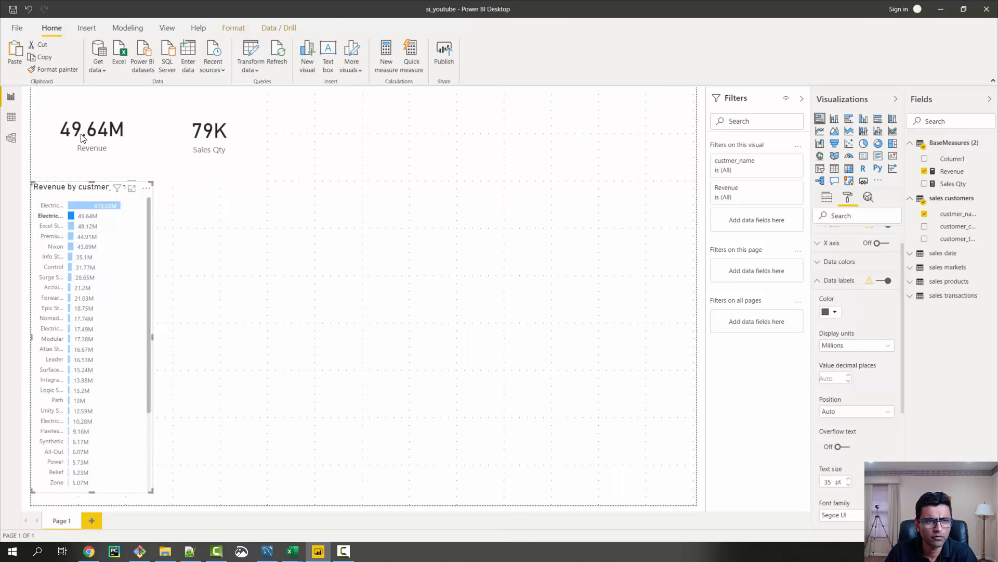
left_click(71, 226)
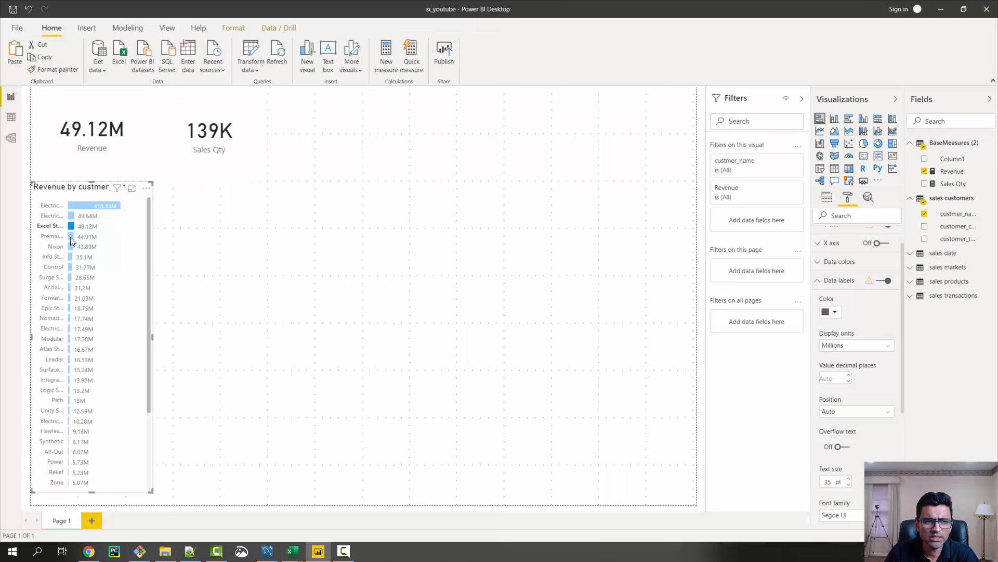
left_click(70, 236)
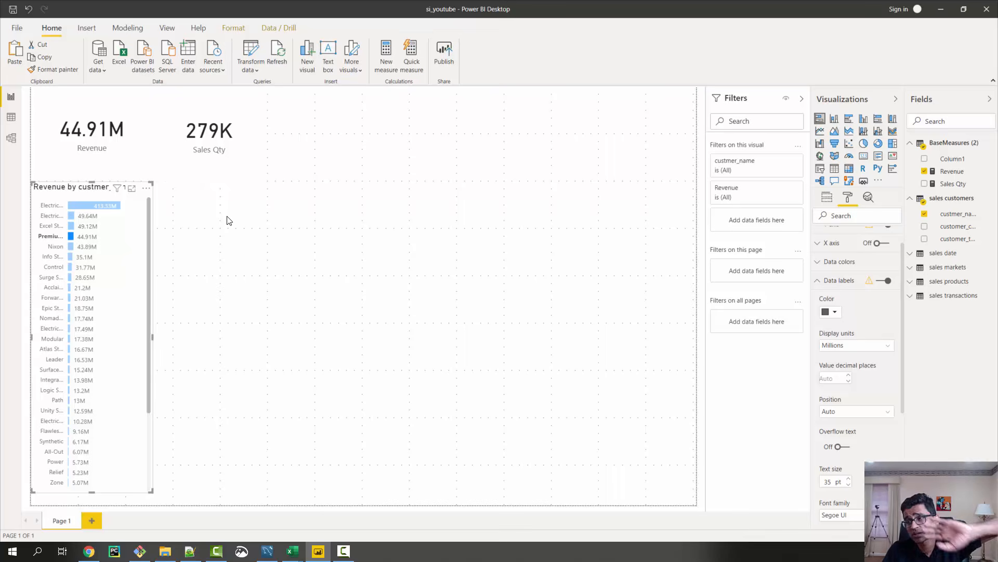
left_click(70, 238)
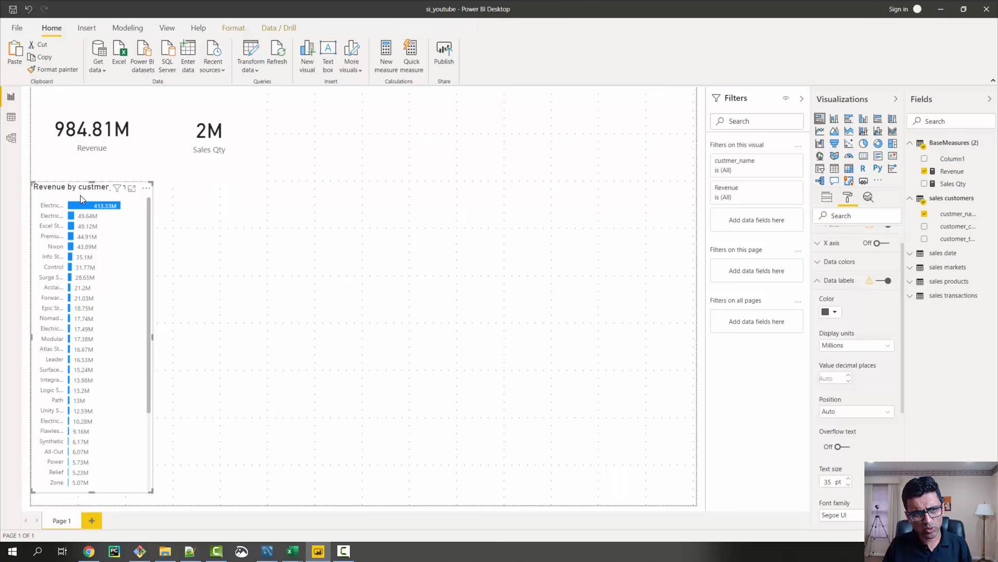
Duplicate the revenue bar chart beside the original and replace the copy's Revenue value with Sales Qty
key("ctrl+v")
left_click_drag(84, 197, 205, 191)
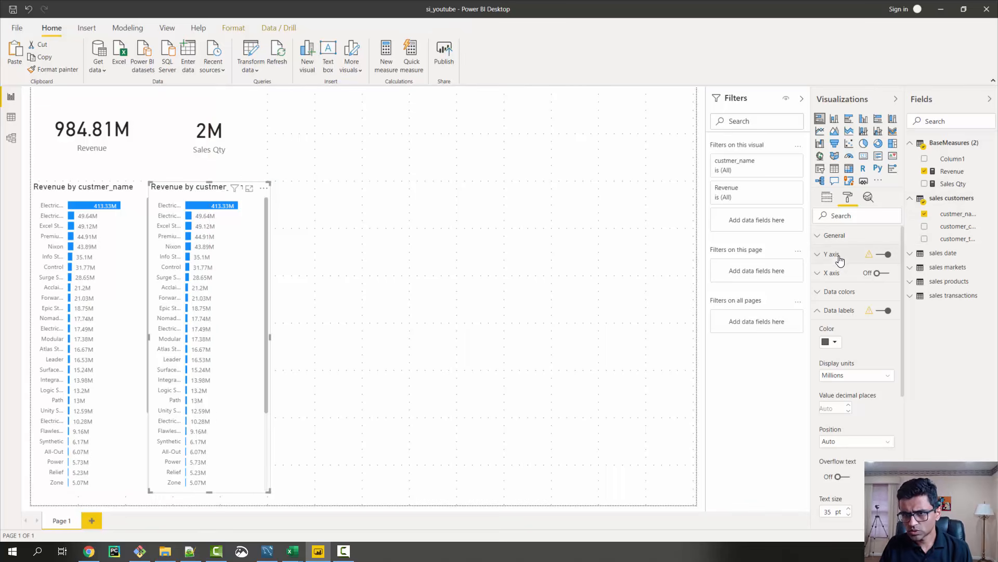
left_click(828, 198)
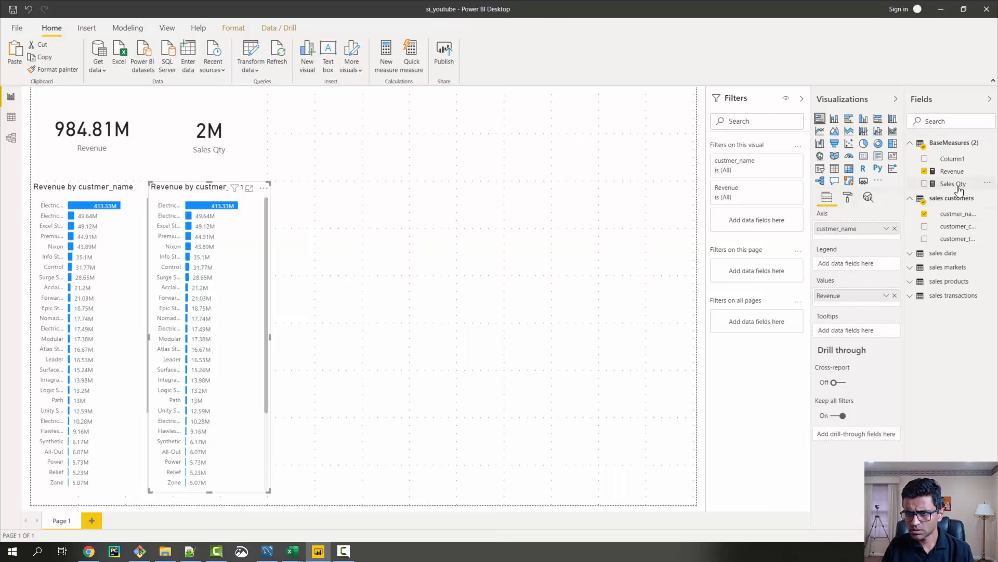
left_click_drag(960, 187, 868, 298)
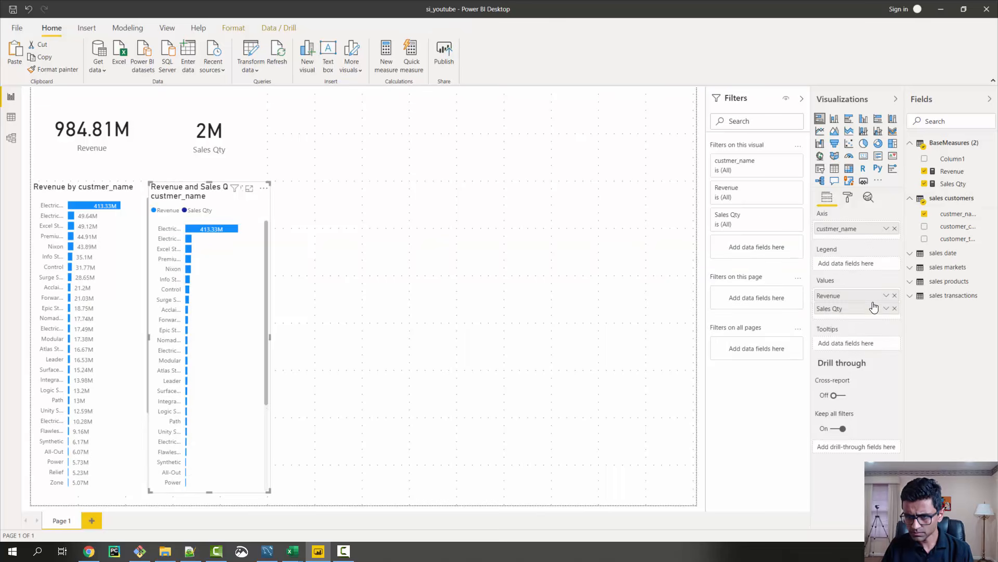
left_click(895, 295)
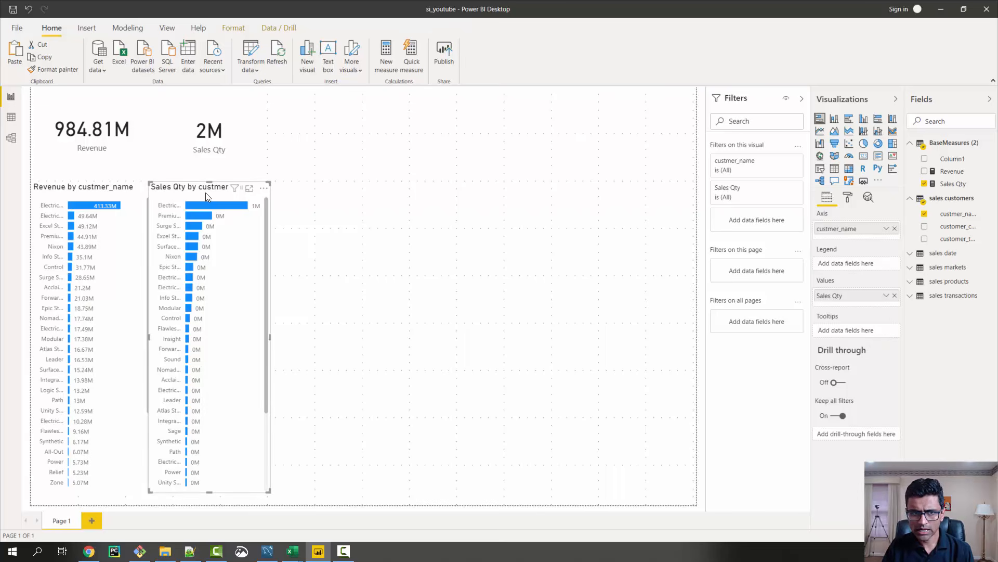
Change the title of the copied bar chart to "Sales Qty by Customers"
left_click(847, 198)
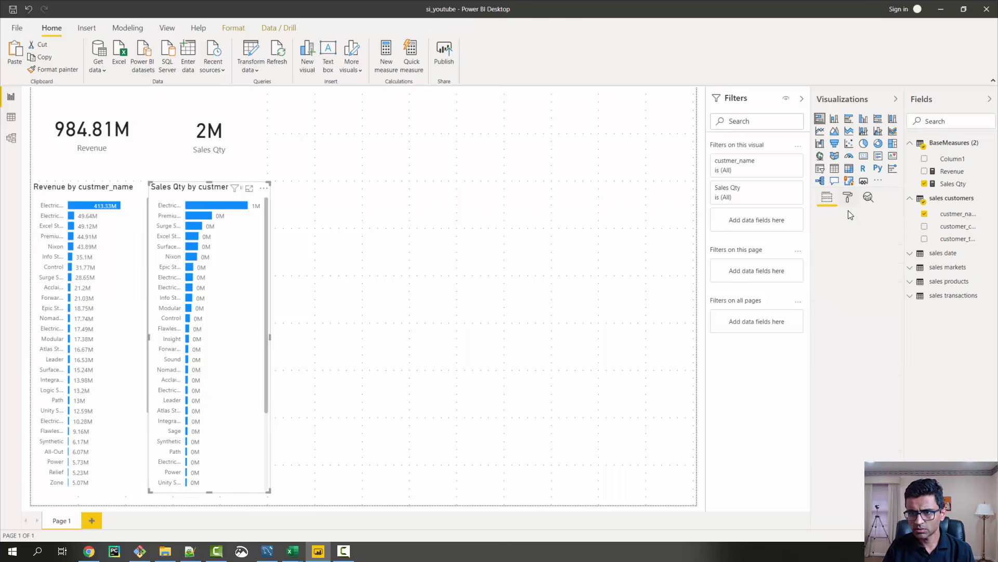
left_click(825, 347)
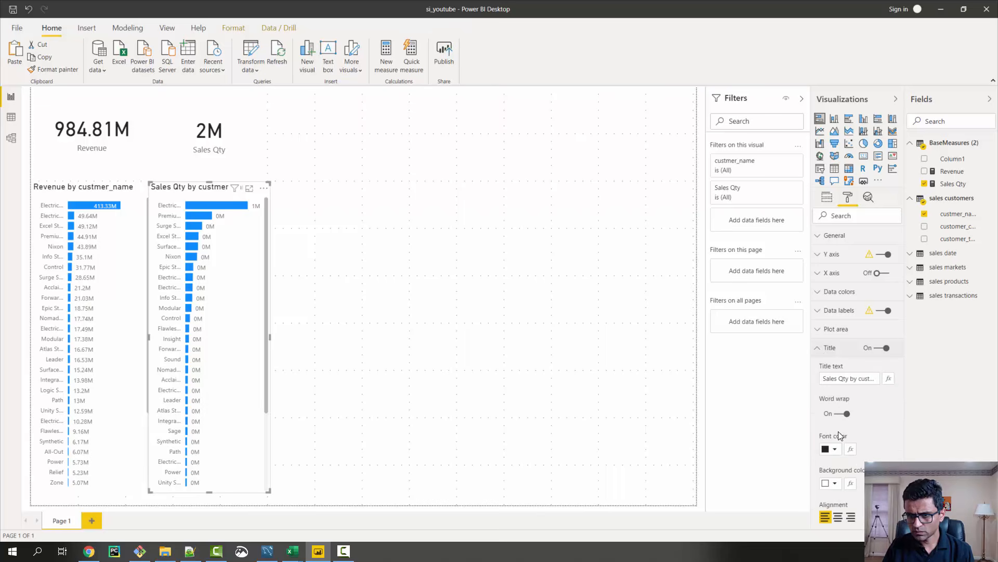
left_click(851, 380)
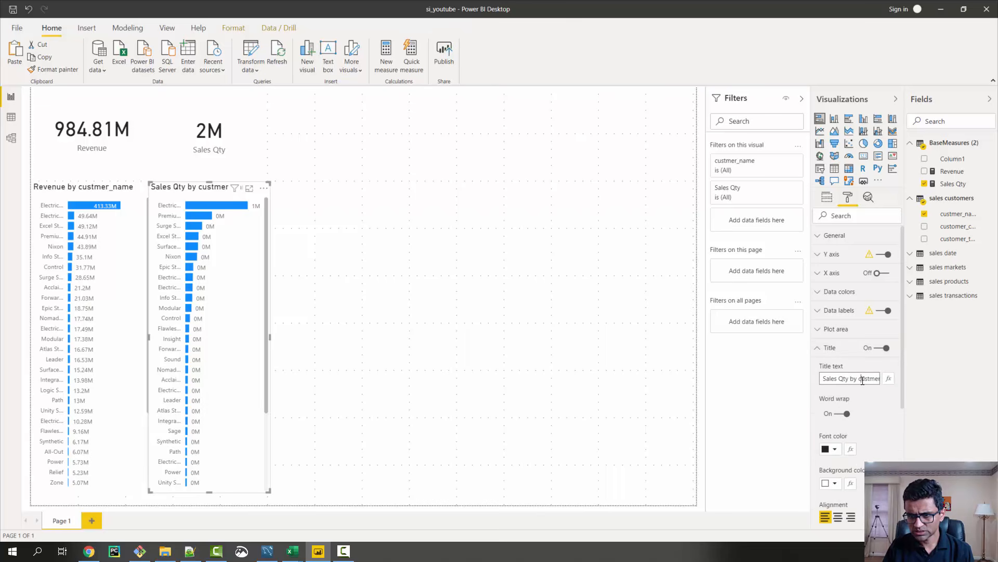
left_click_drag(862, 380, 882, 384)
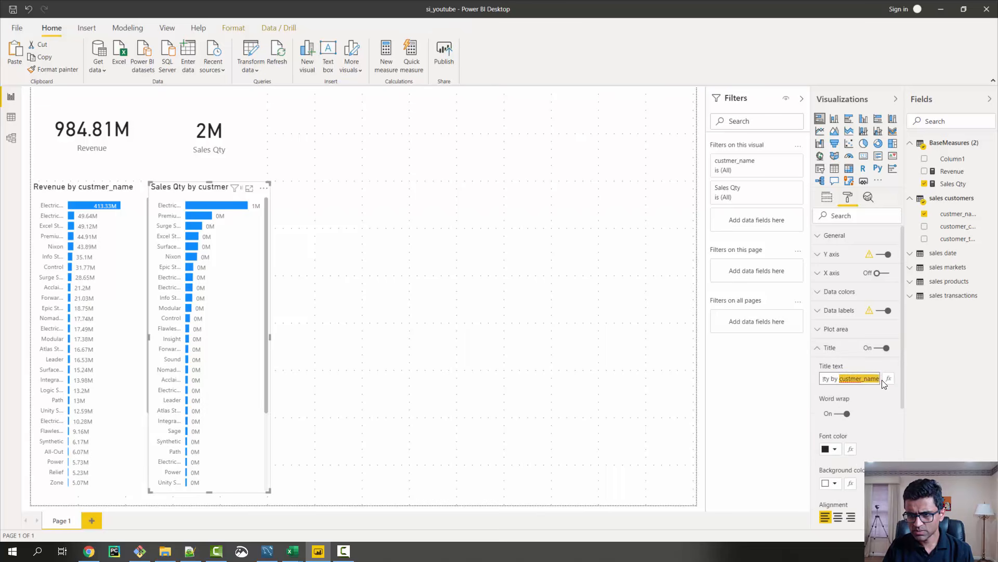
left_click(850, 380)
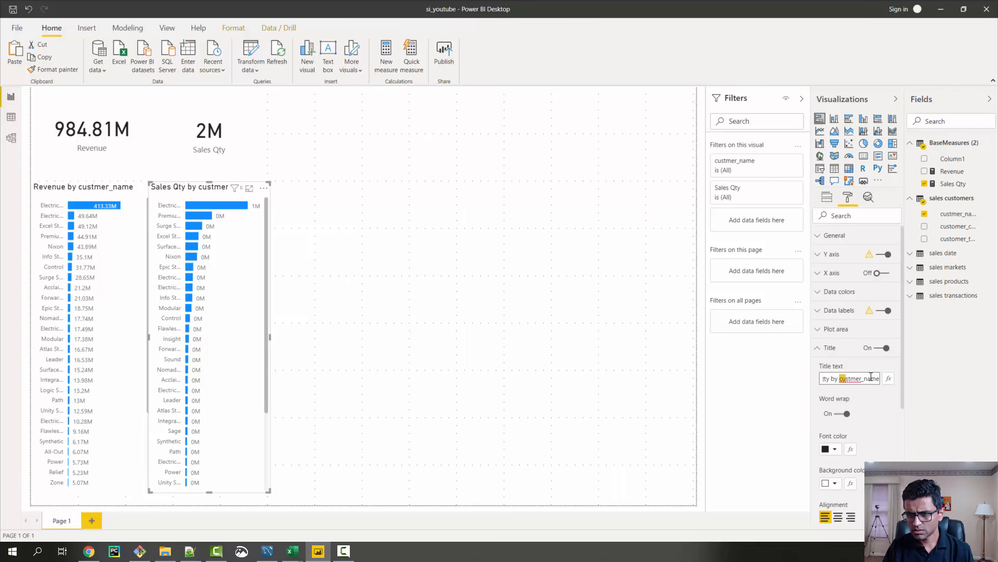
left_click_drag(871, 377, 958, 379)
type("Customers")
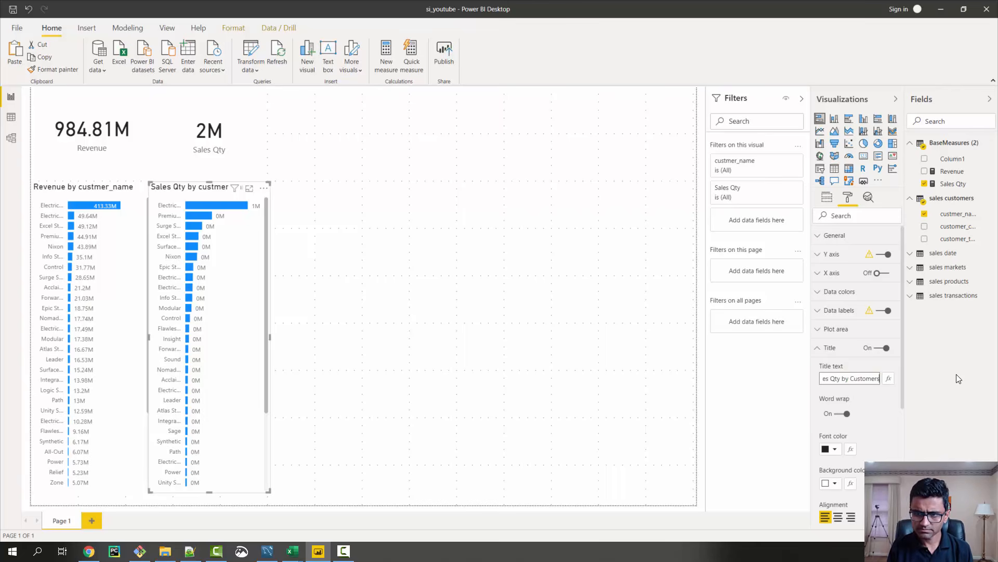
key("Return")
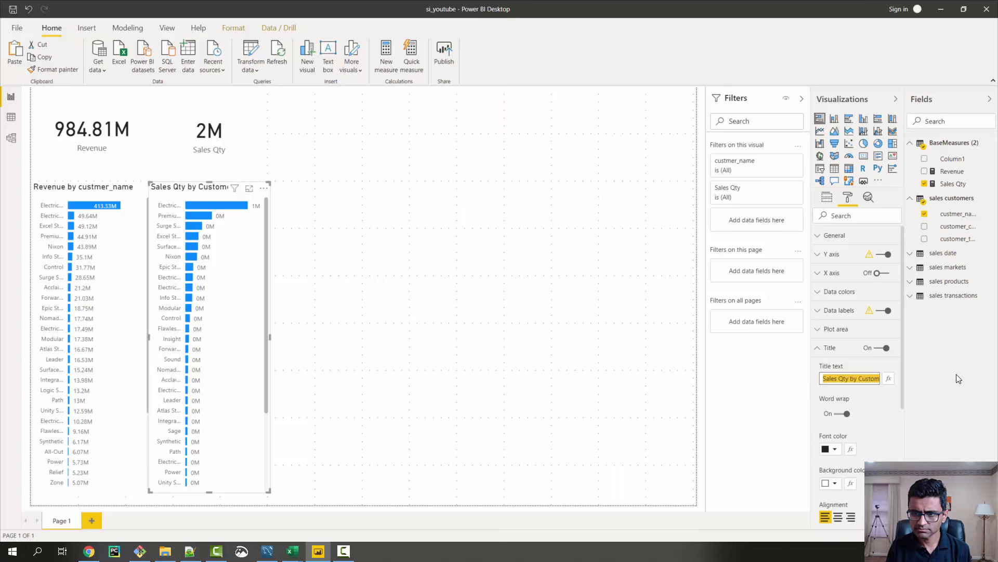
Change the revenue bar chart's title to "Revenue by Customers", reusing the word Customers from the Sales Qty chart's title
key("End")
key("ctrl+shift+Left")
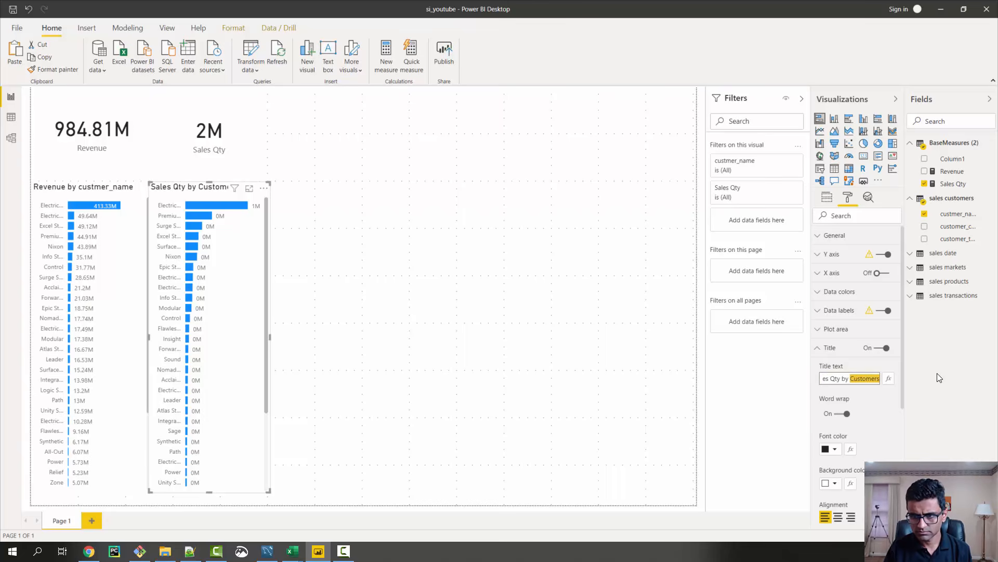
left_click(819, 352)
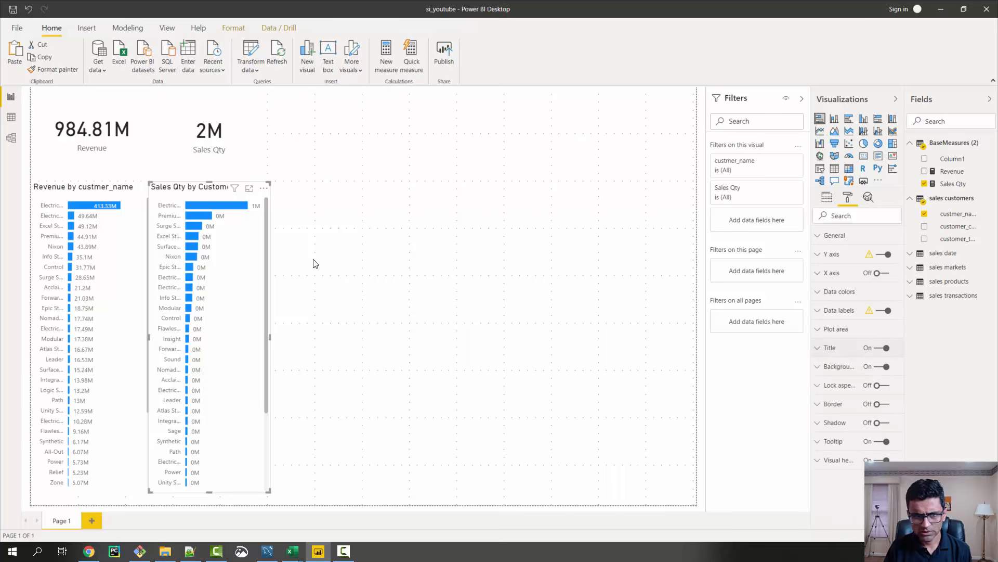
left_click(98, 194)
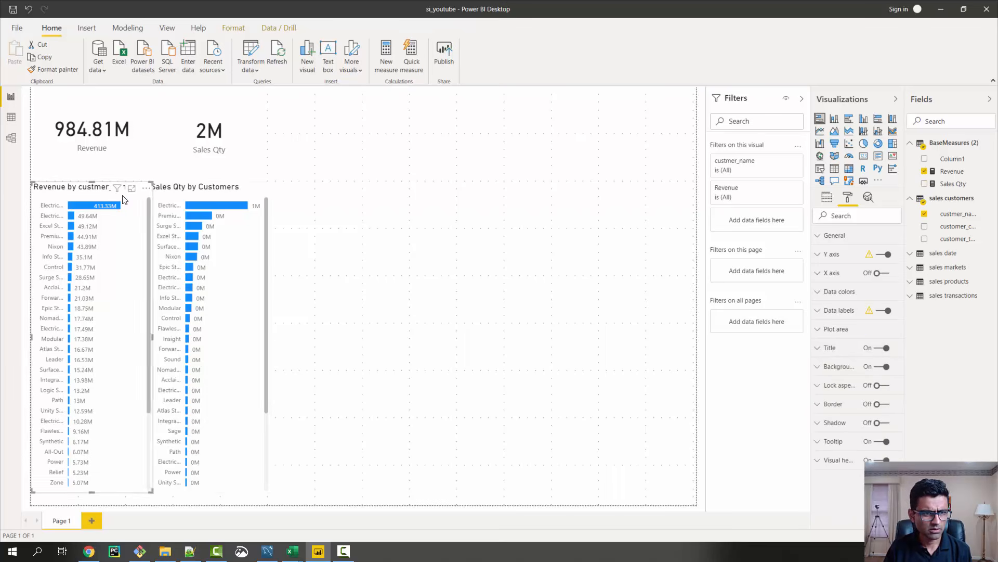
left_click(830, 347)
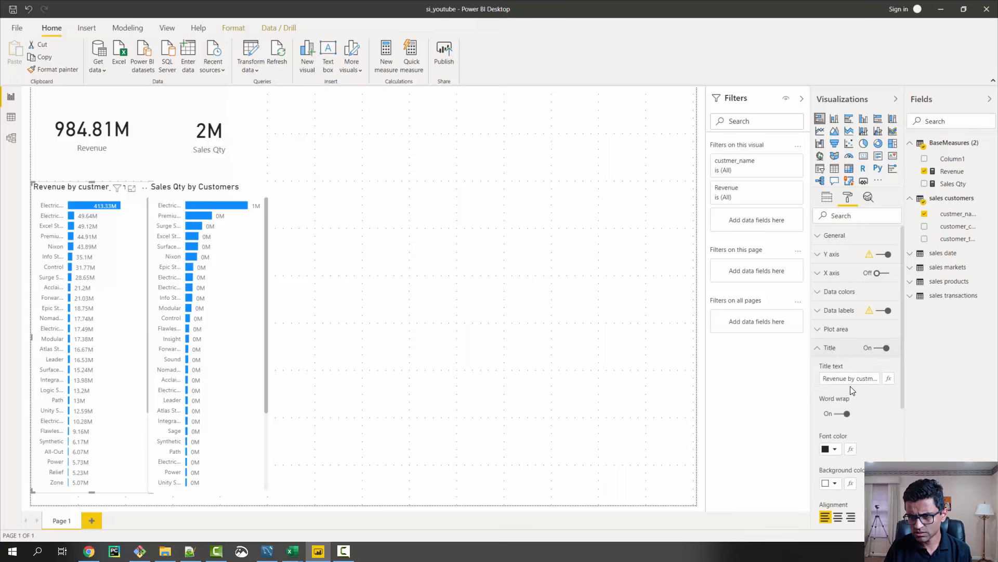
left_click_drag(871, 381, 850, 382)
type("Customers")
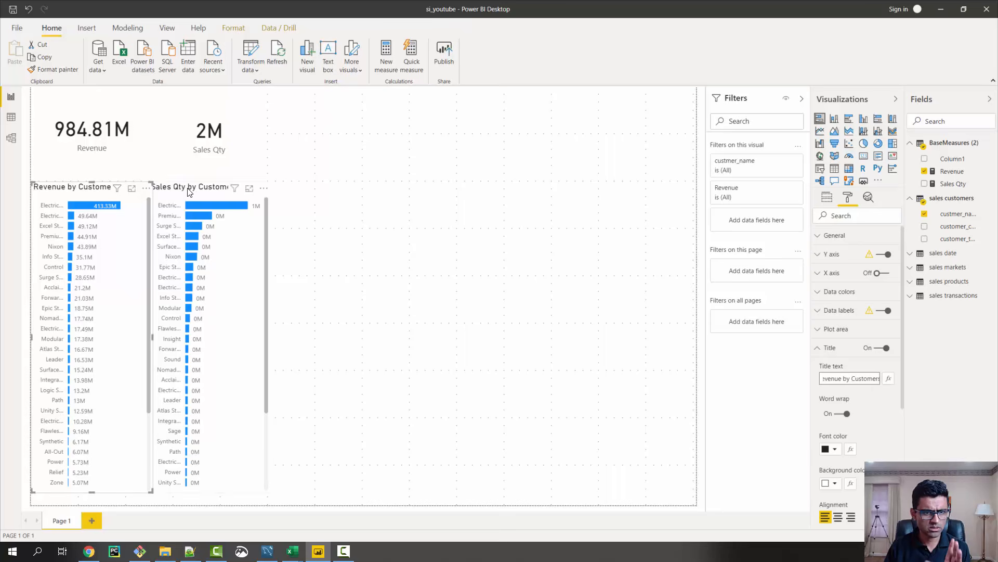
Shift the Sales Qty by Customers chart slightly to the right to leave a gap beside the revenue chart
left_click(327, 244)
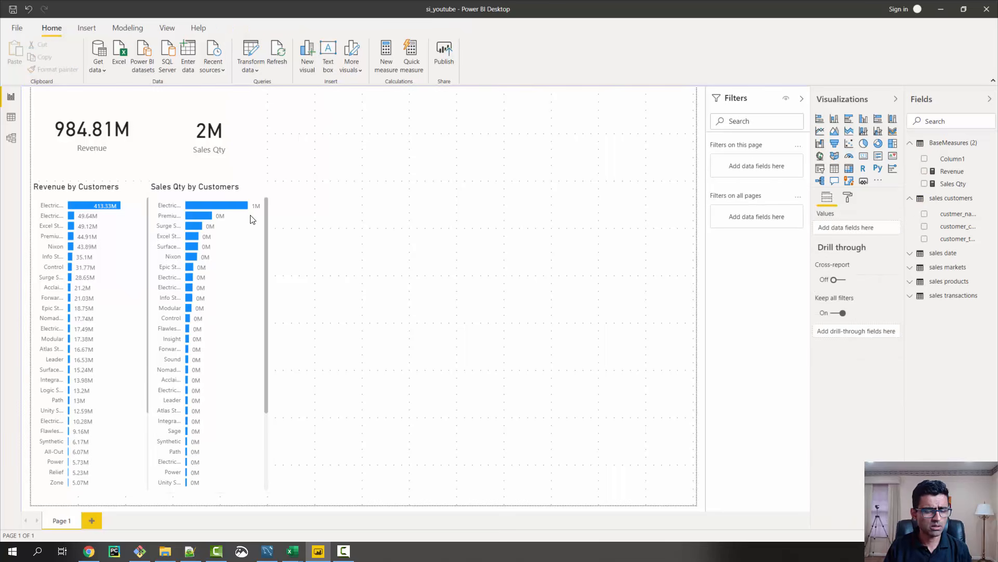
left_click(202, 188)
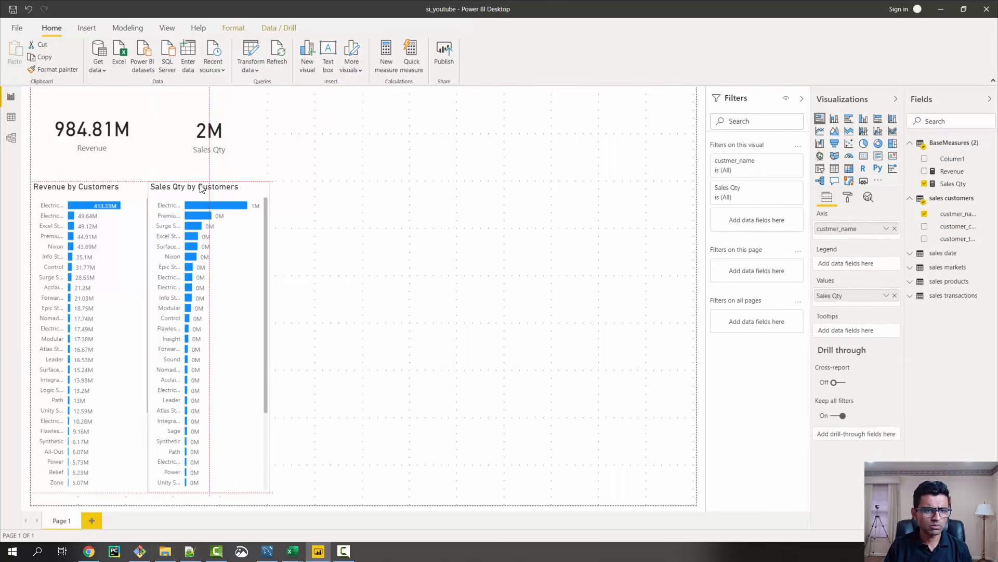
left_click_drag(203, 189, 208, 187)
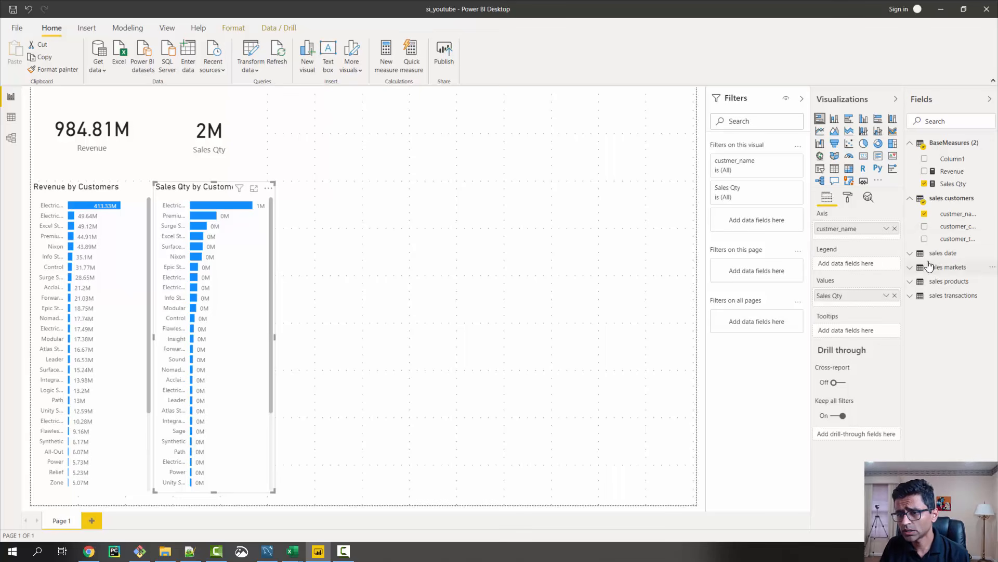
Examine the fields of the sales date table, its place in the data model and its data rows
left_click(910, 254)
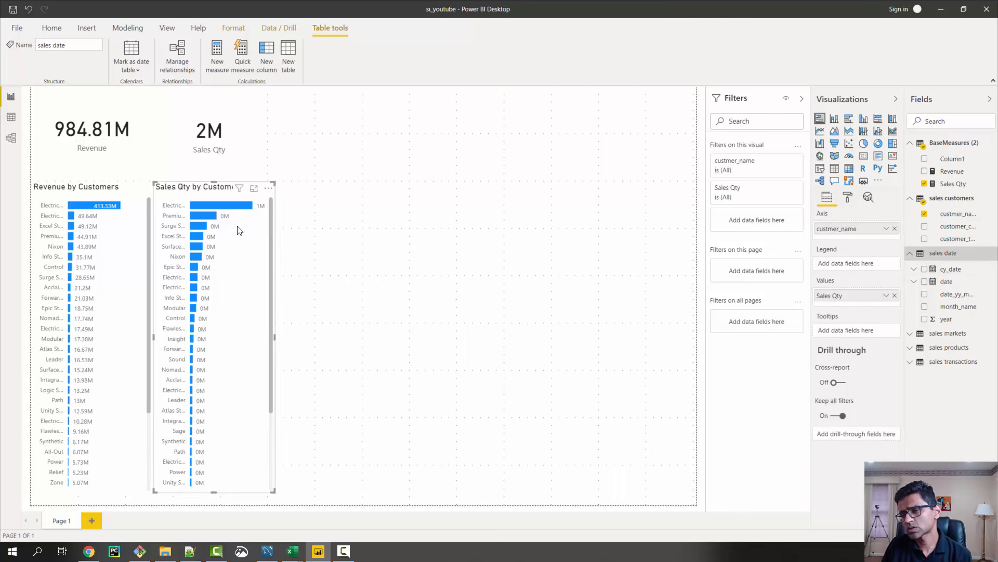
left_click(12, 142)
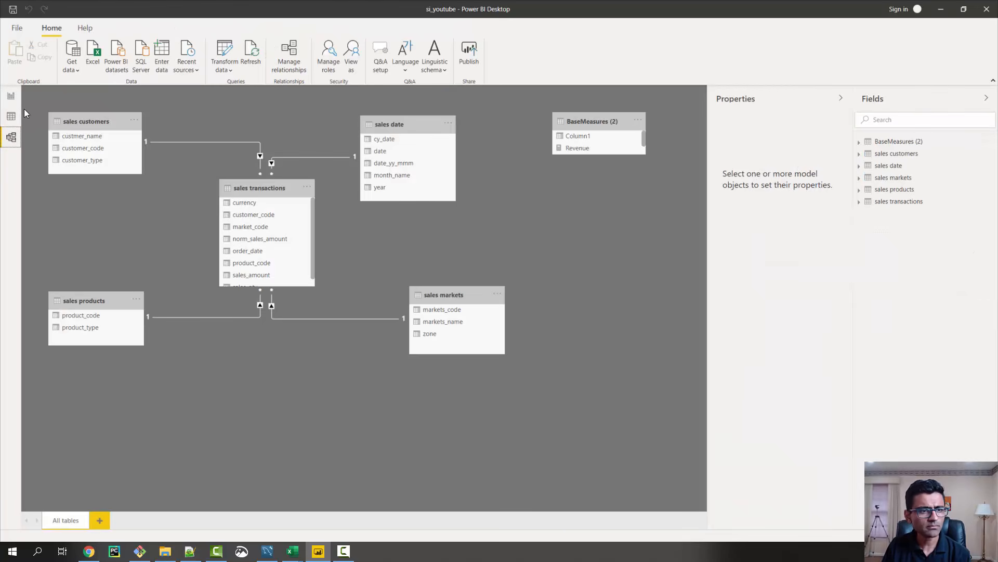
left_click(10, 116)
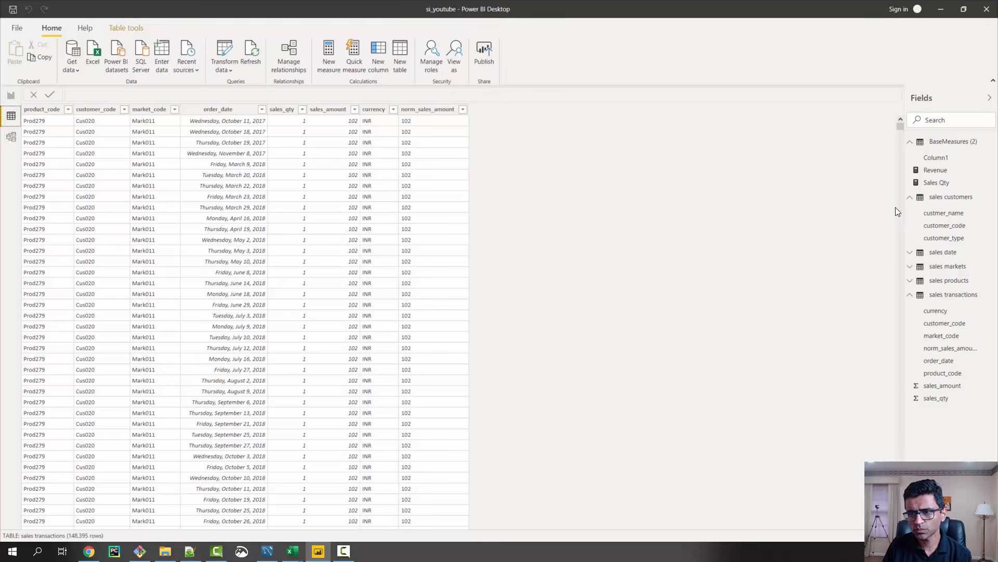
left_click(947, 255)
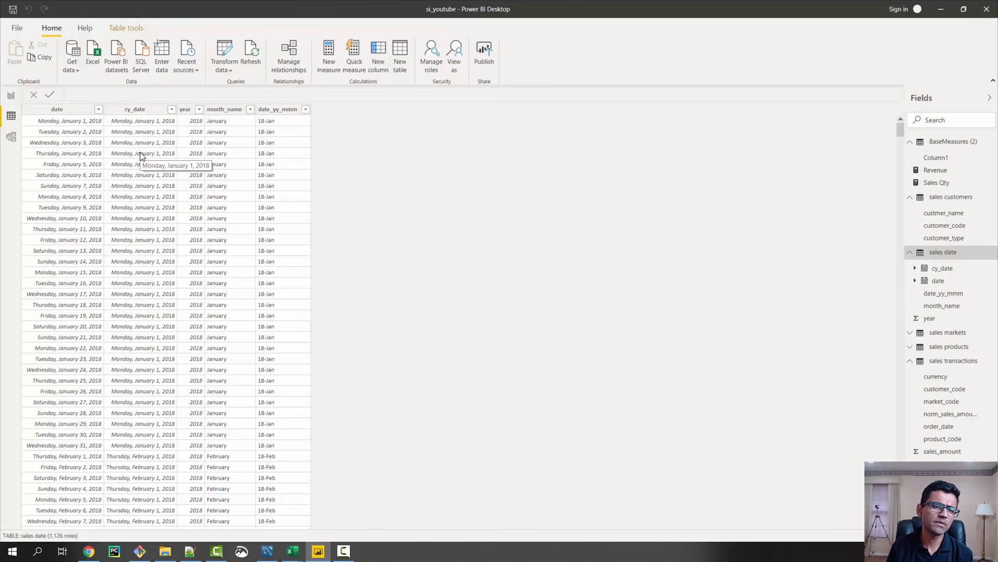
Examine the date, cy_date and year columns of the sales date table, including the list of distinct years
left_click(75, 136)
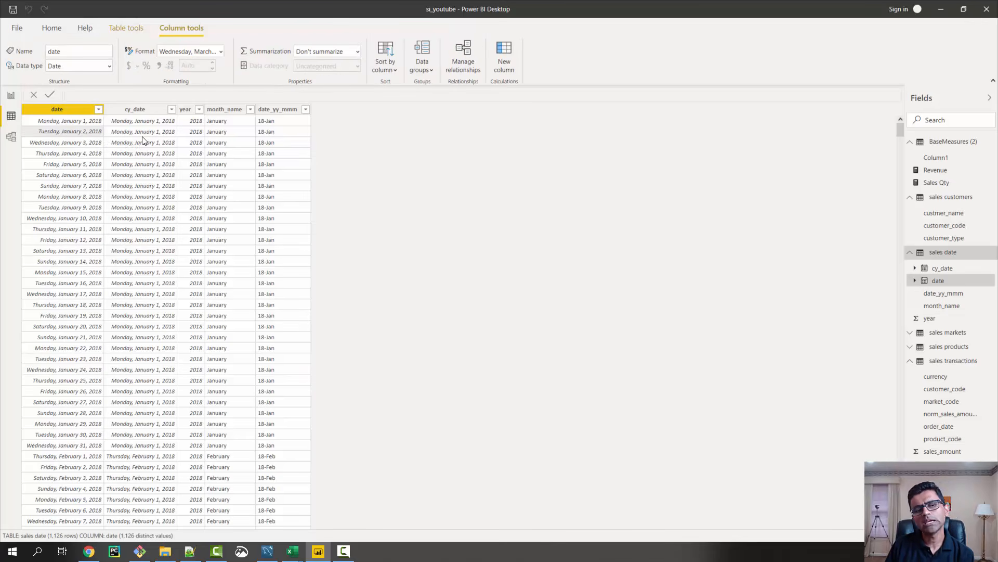
left_click(157, 137)
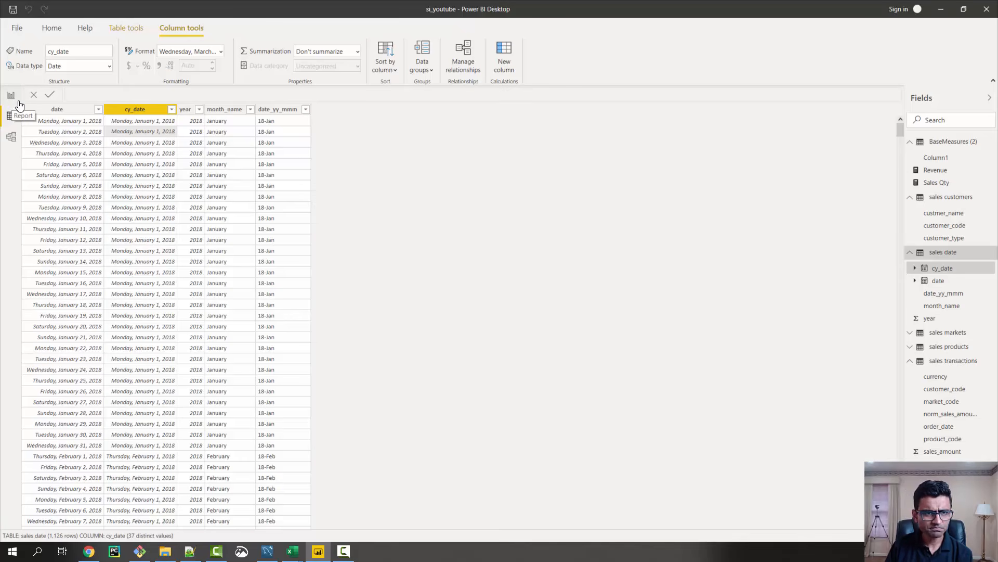
left_click(193, 140)
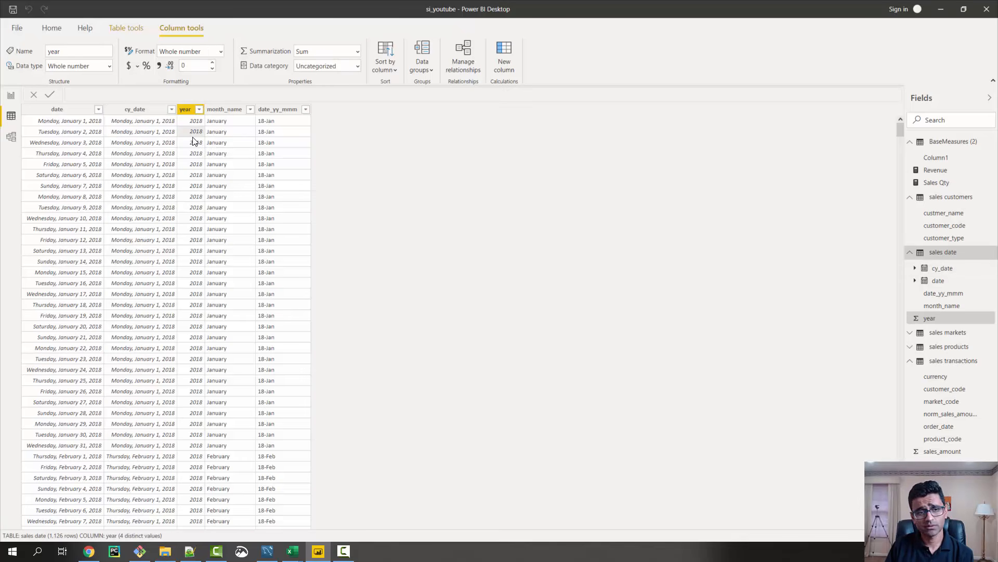
left_click(199, 110)
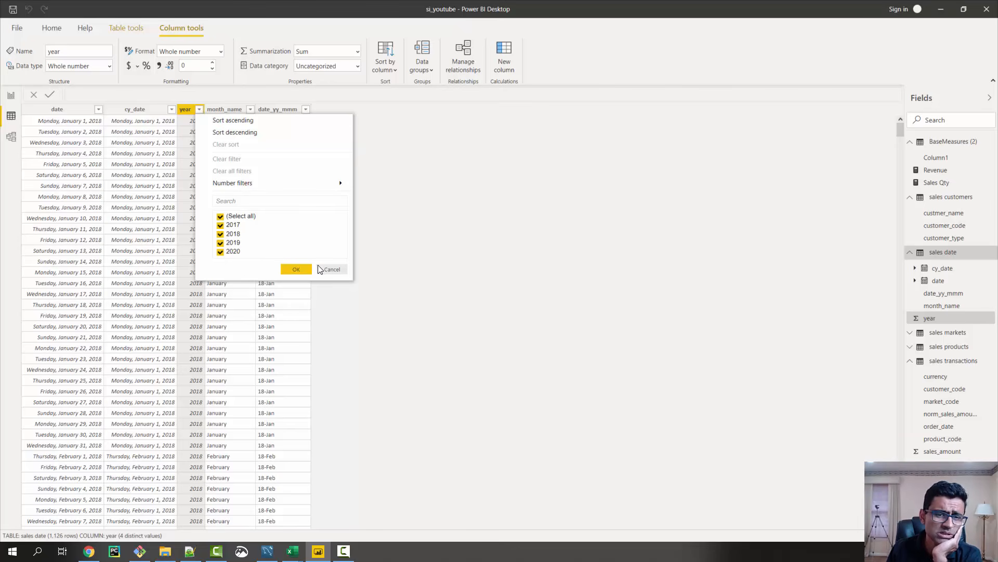
left_click(330, 269)
Add a slicer for the sales date year field to the report page's empty upper area and show it as a list
left_click(11, 95)
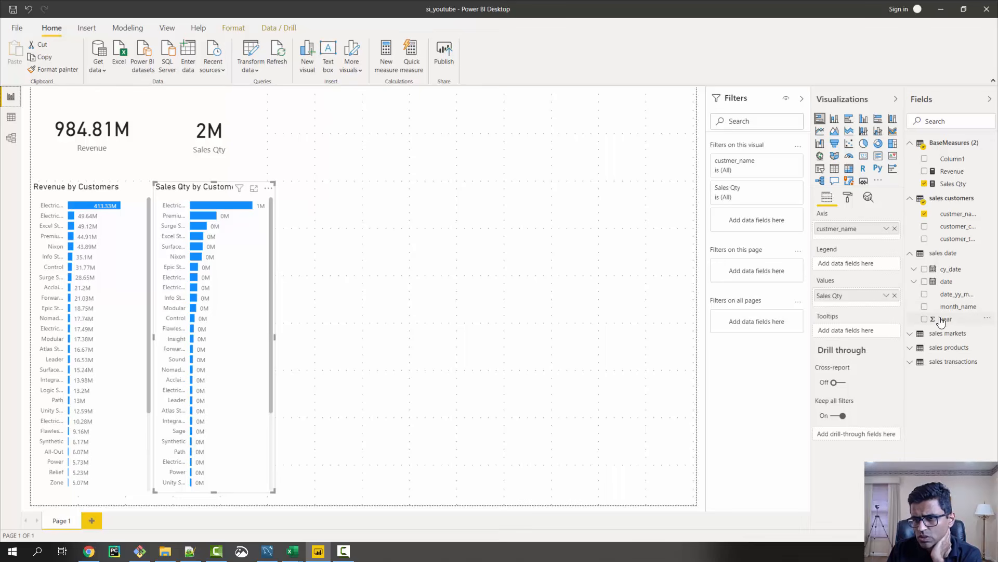
left_click_drag(947, 325, 367, 133)
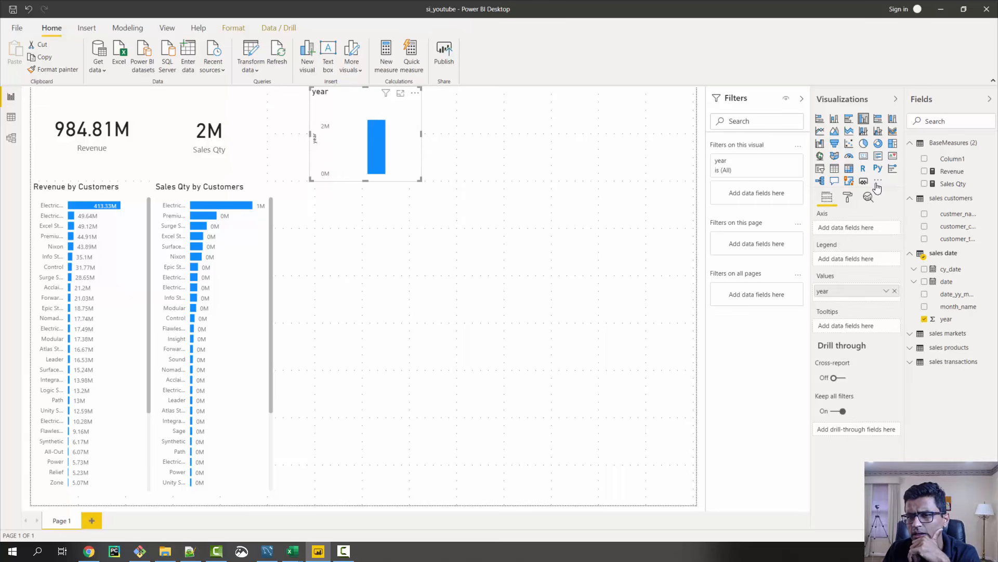
left_click(820, 171)
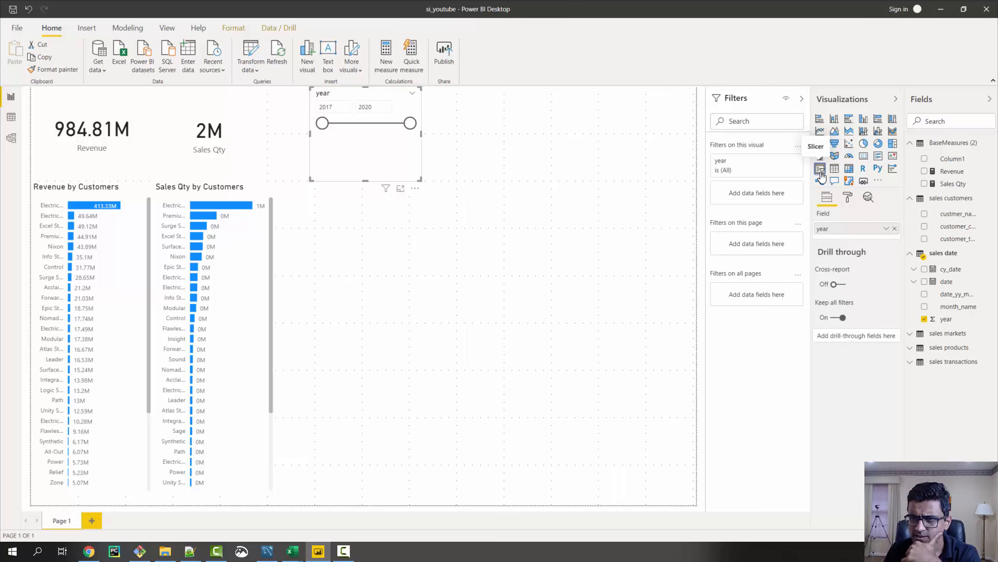
left_click(413, 94)
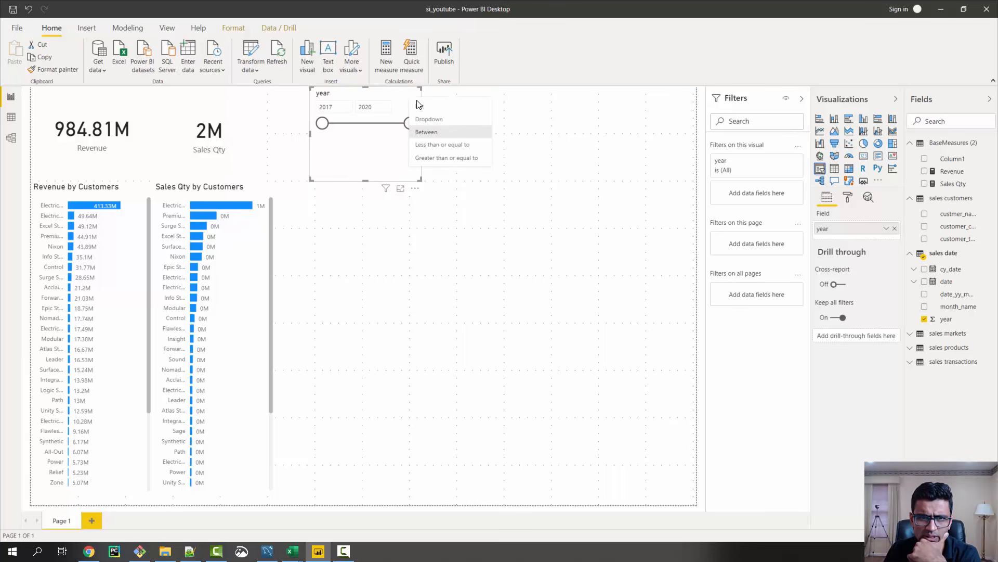
left_click(419, 106)
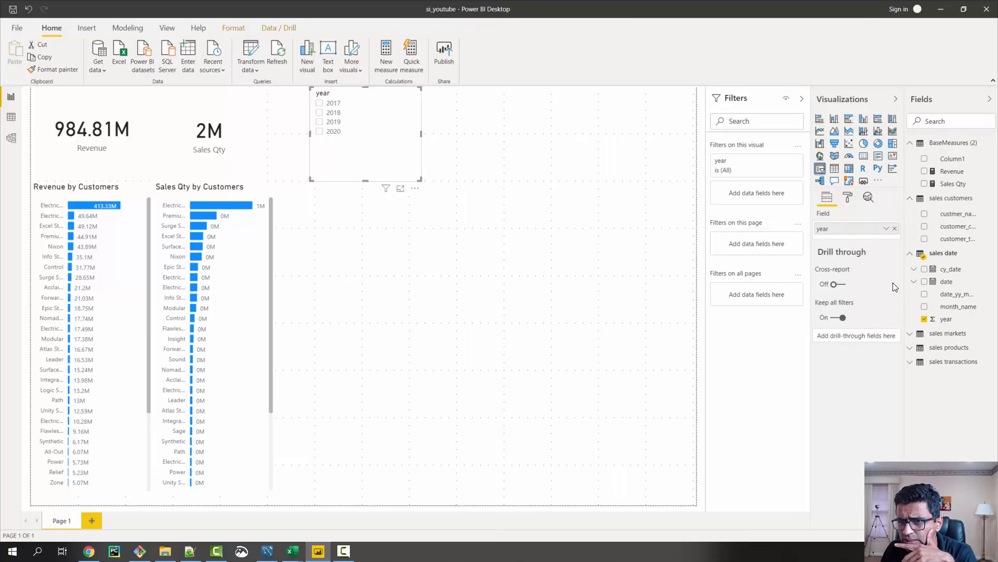
Set the year slicer's orientation to Horizontal and reshape it into one row of tiles beside the Sales Qty card, about 364 wide and 84 high
mouse_move(886, 276)
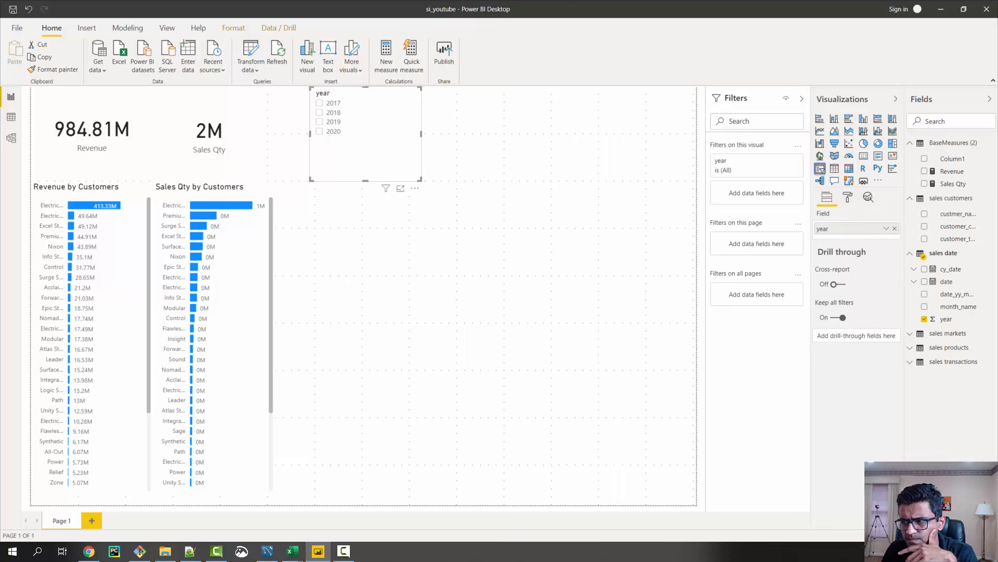
left_click(847, 198)
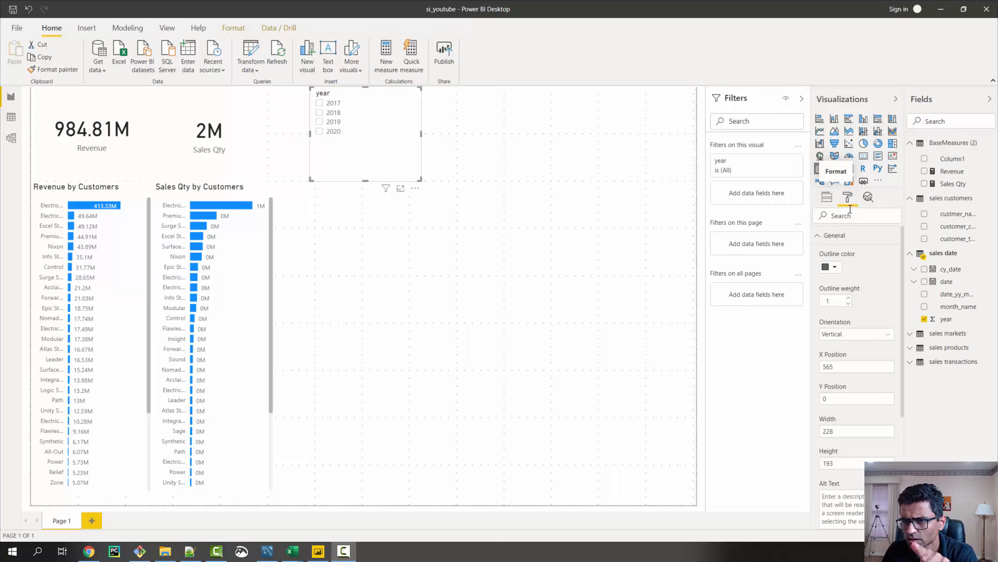
left_click(851, 335)
left_click(848, 357)
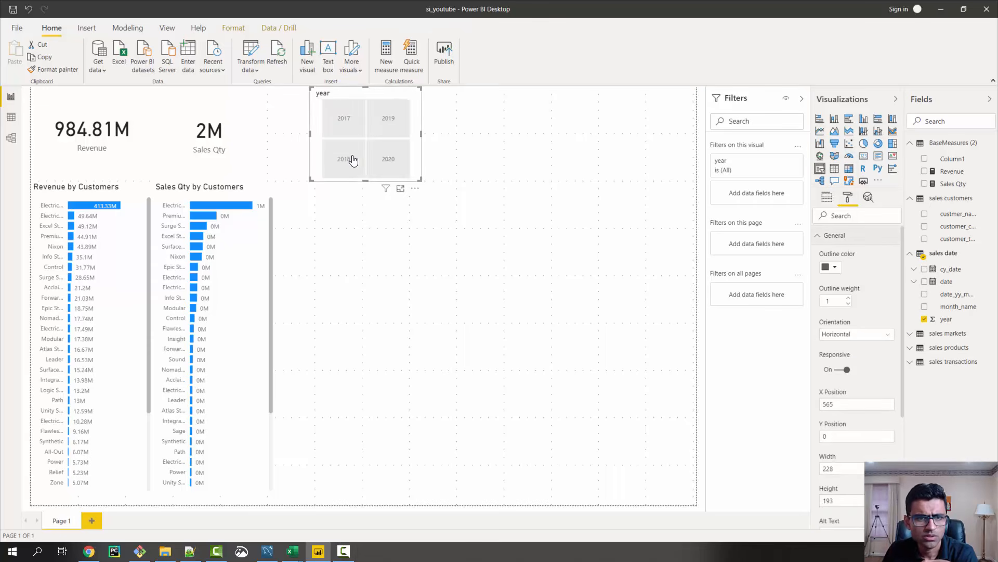
left_click_drag(460, 148, 491, 127)
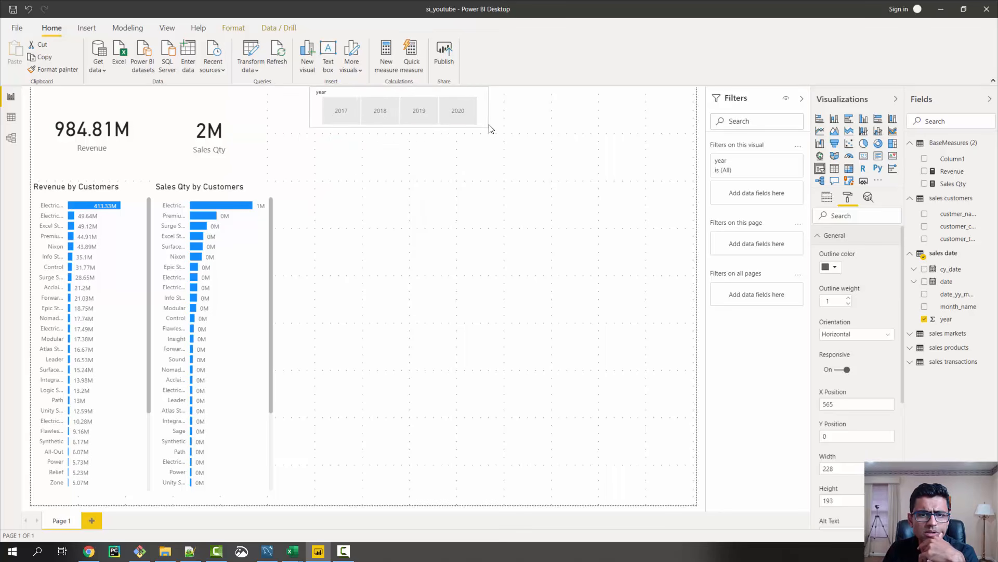
left_click_drag(387, 95, 348, 97)
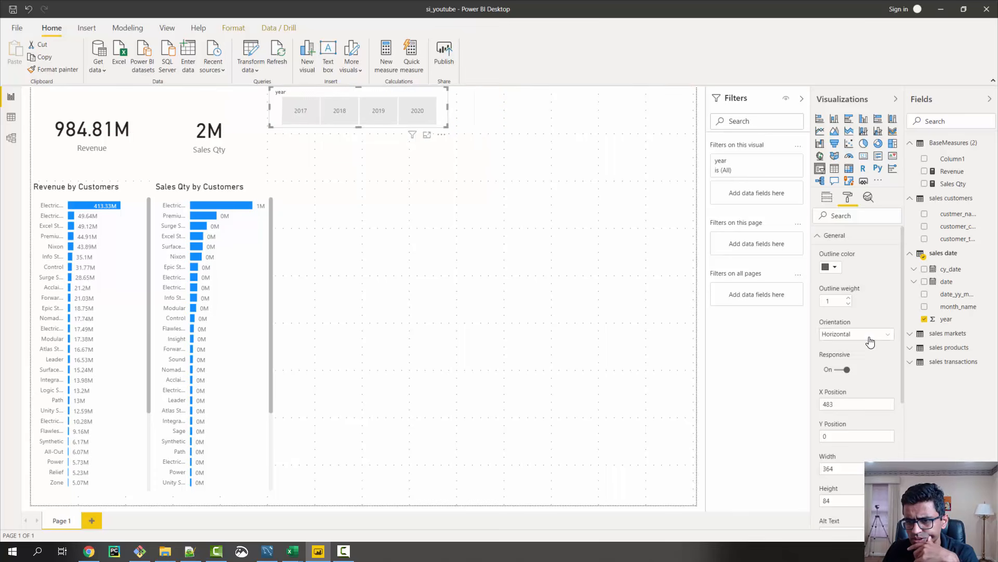
scroll(859, 361, "down", 5)
scroll(858, 361, "down", 2)
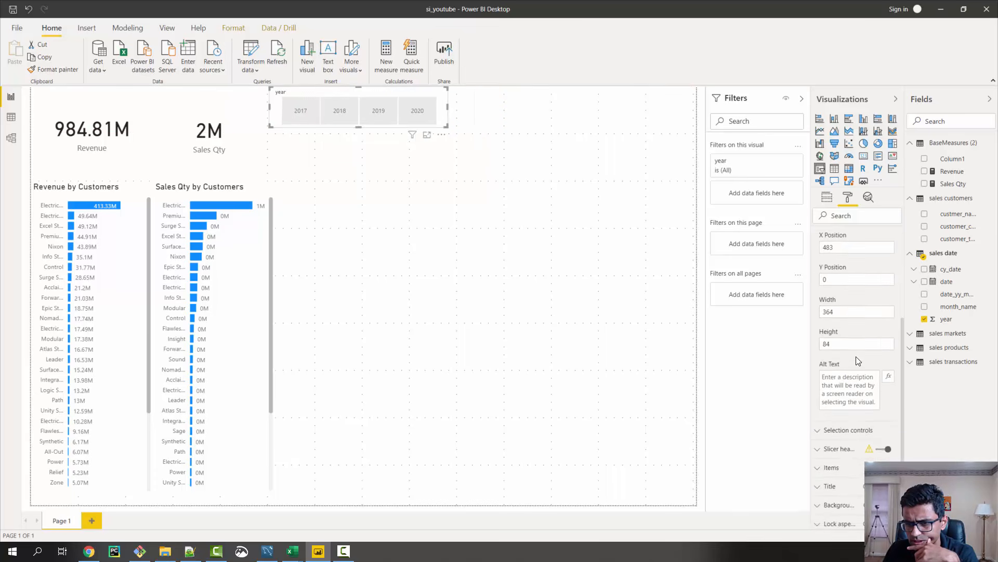
scroll(851, 348, "up", 7)
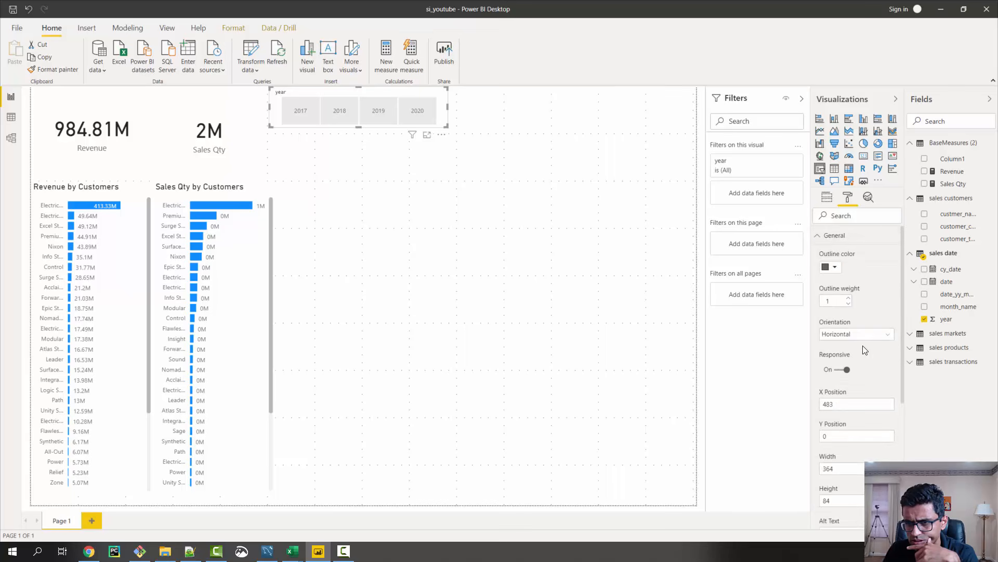
scroll(863, 345, "down", 2)
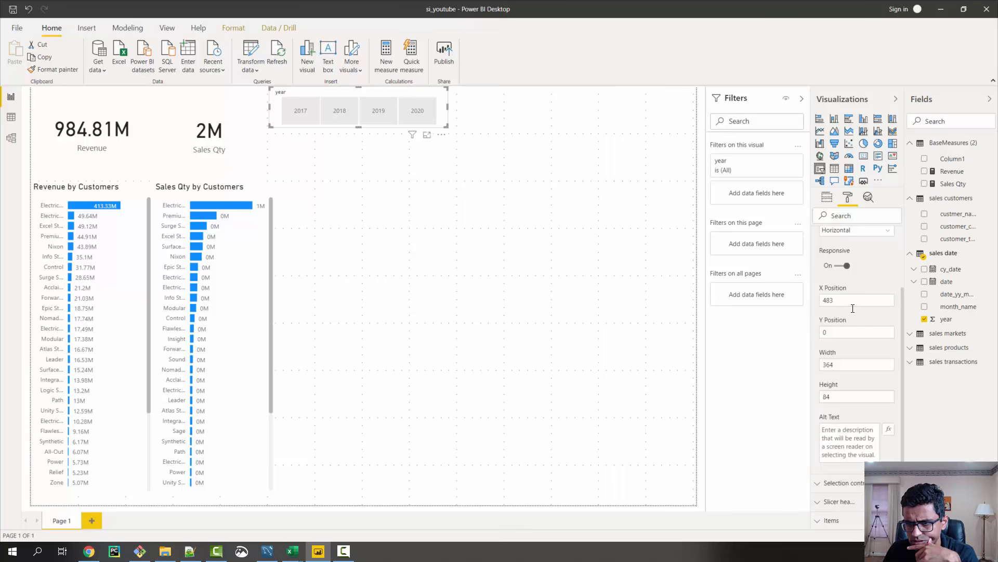
scroll(853, 308, "up", 2)
left_click(820, 237)
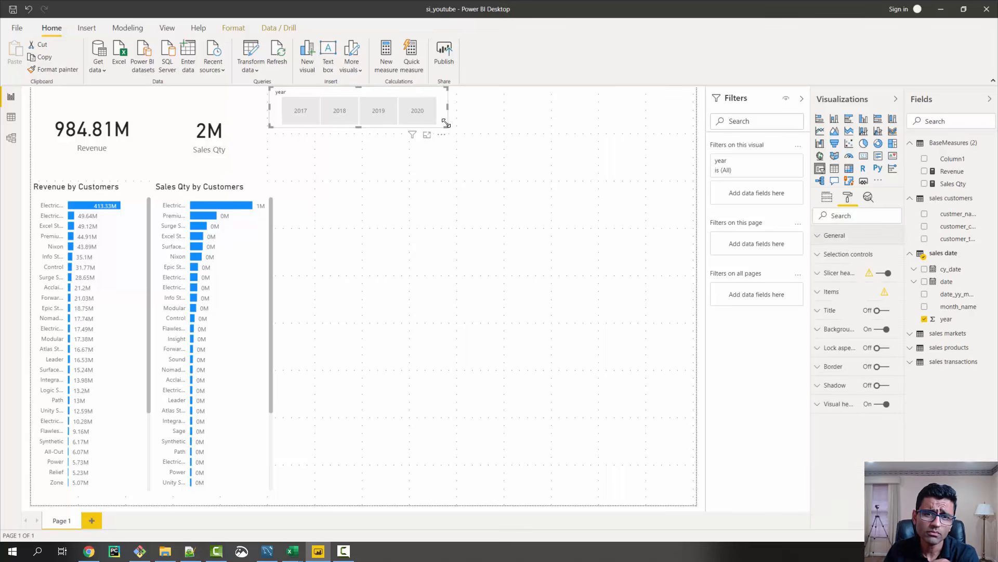
Shrink the year slicer slightly and filter the report to 2020
left_click_drag(446, 124, 443, 123)
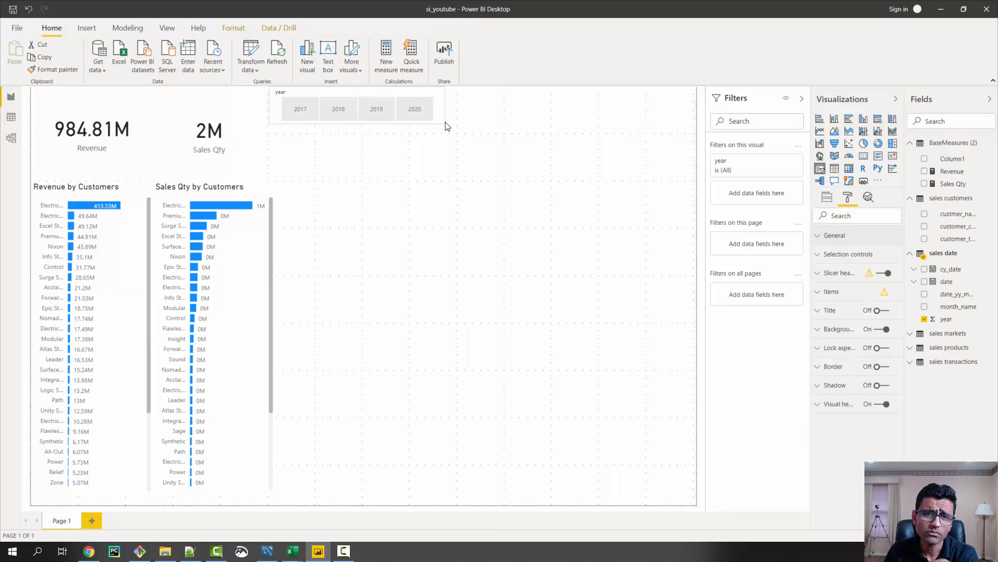
left_click(413, 110)
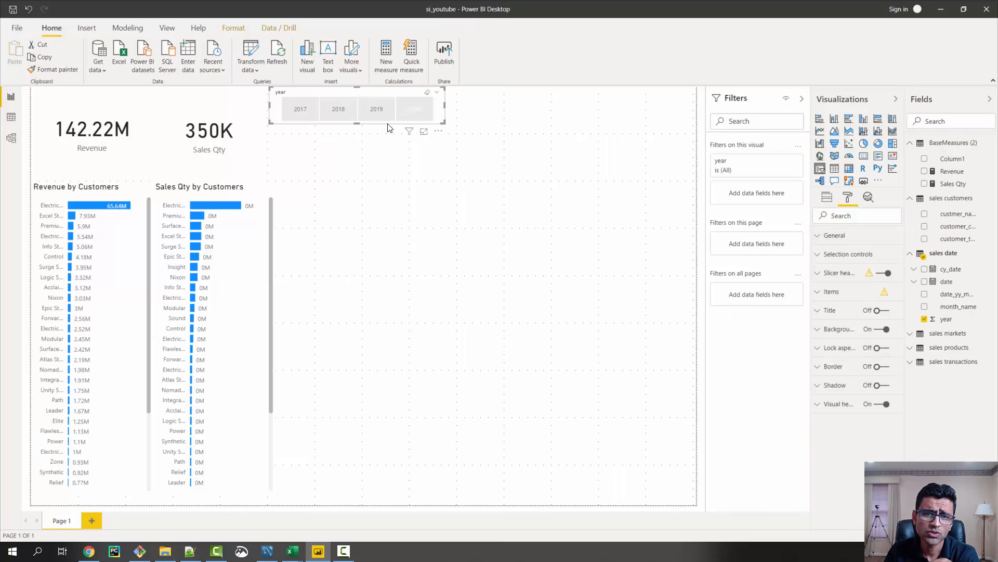
left_click(417, 112)
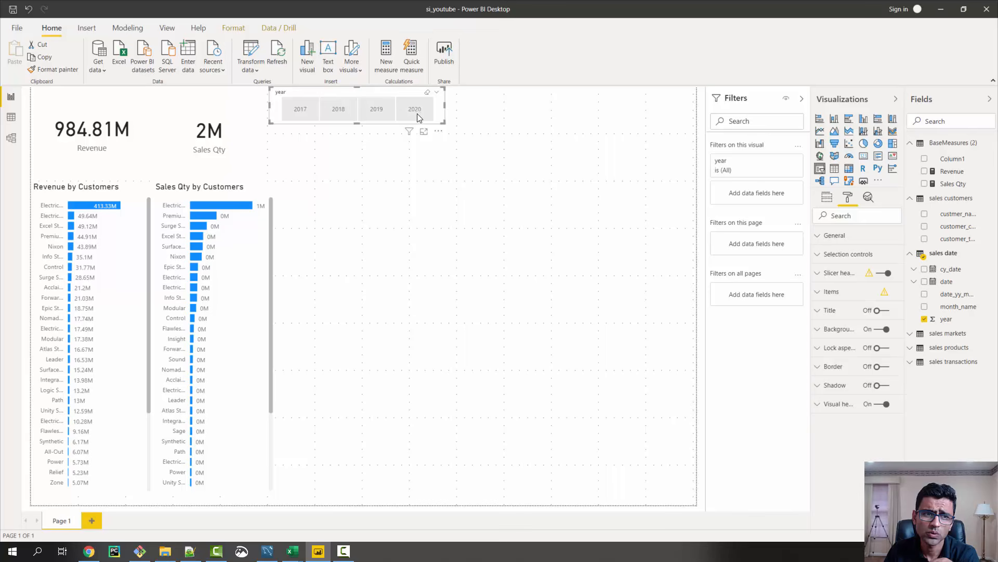
left_click(418, 112)
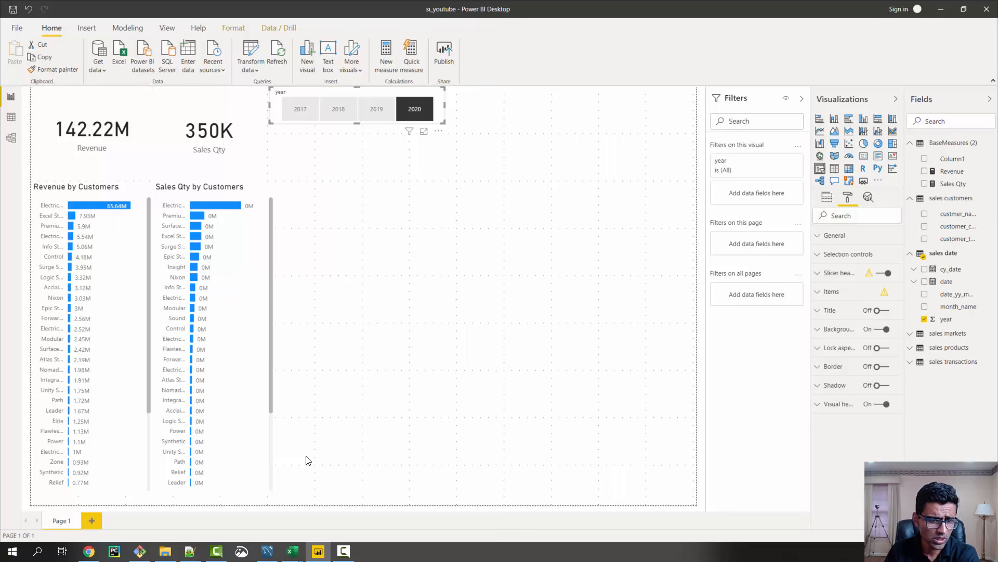
Switch to MySQL Workbench and delete all the existing queries in the SQL editor
left_click(267, 553)
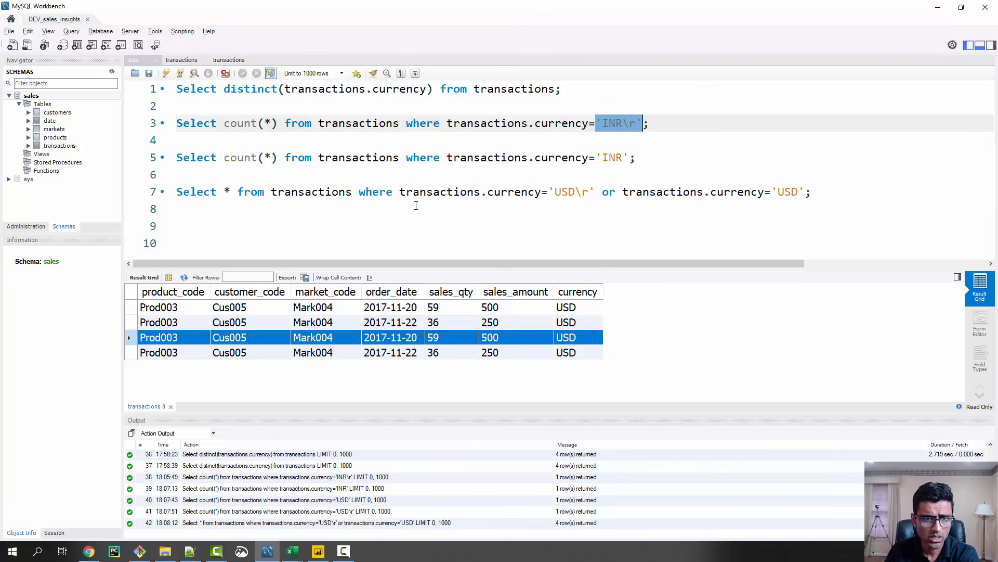
left_click_drag(812, 192, 157, 85)
key("Delete")
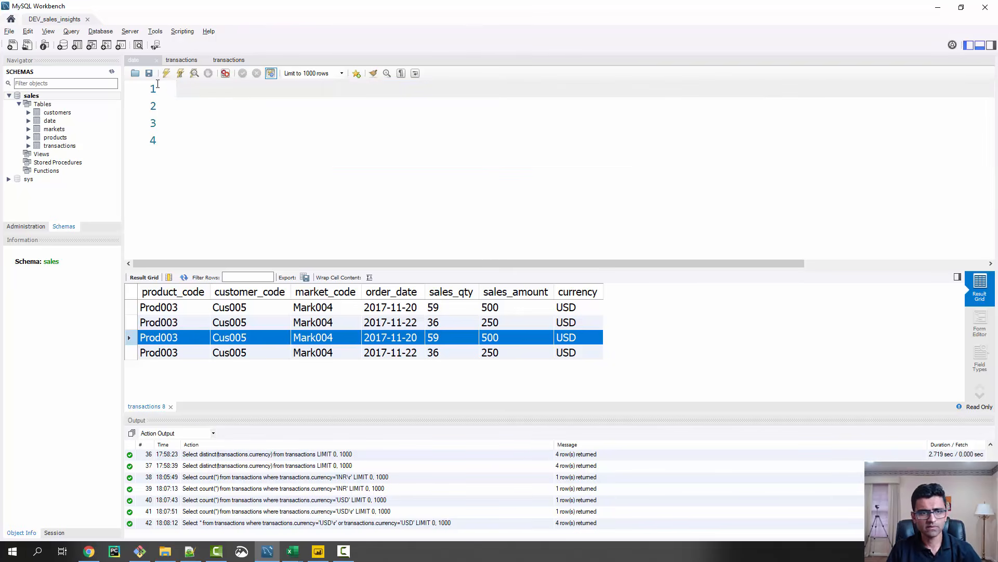
Switch to Chrome and copy the SQL query for total revenue in year 2020 from the GitHub README
left_click(88, 556)
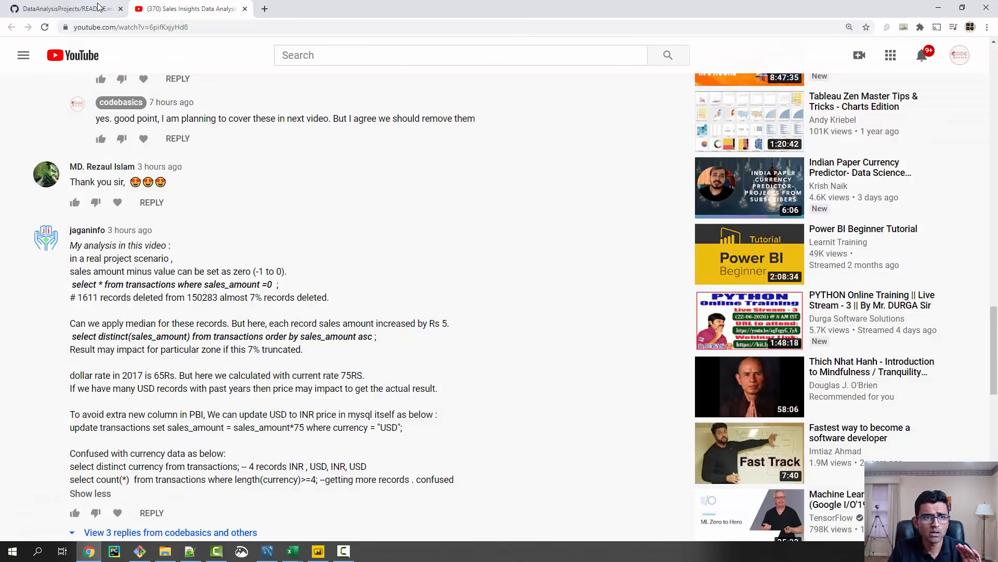
key("ctrl+1")
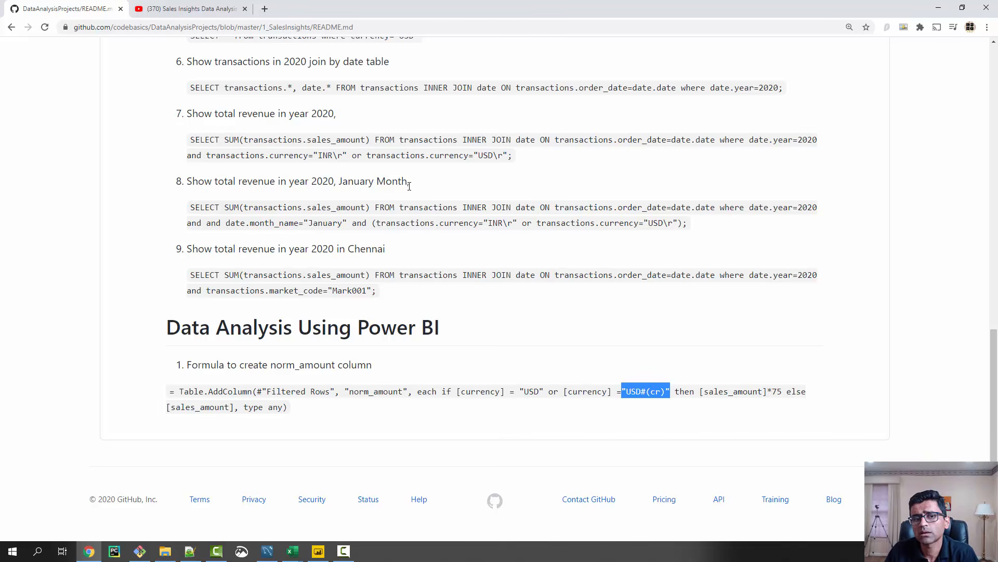
scroll(387, 218, "up", 1)
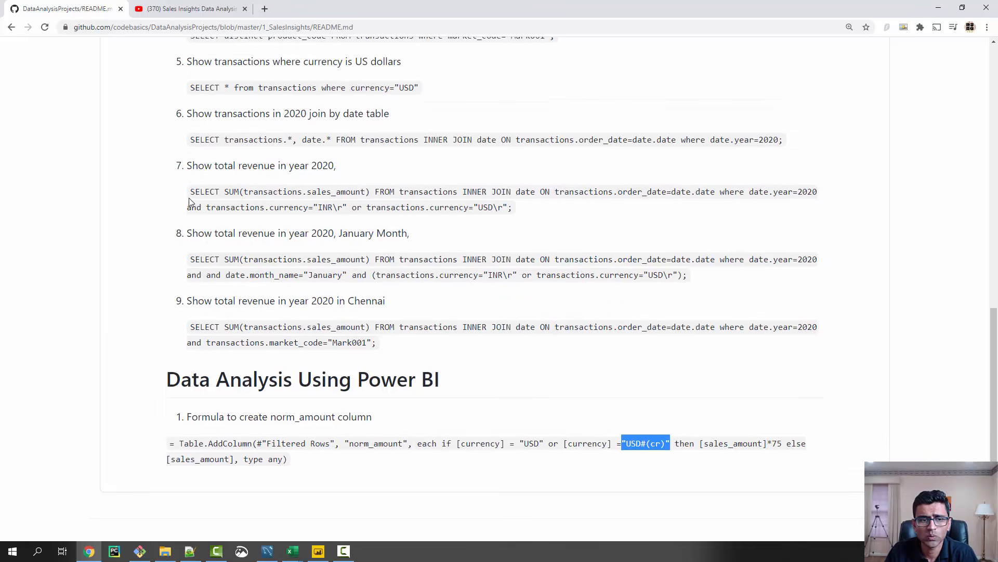
left_click_drag(192, 196, 539, 214)
key("ctrl+c")
Return to MySQL Workbench, paste the copied revenue query into the editor and move its where clause onto a second line
left_click(938, 8)
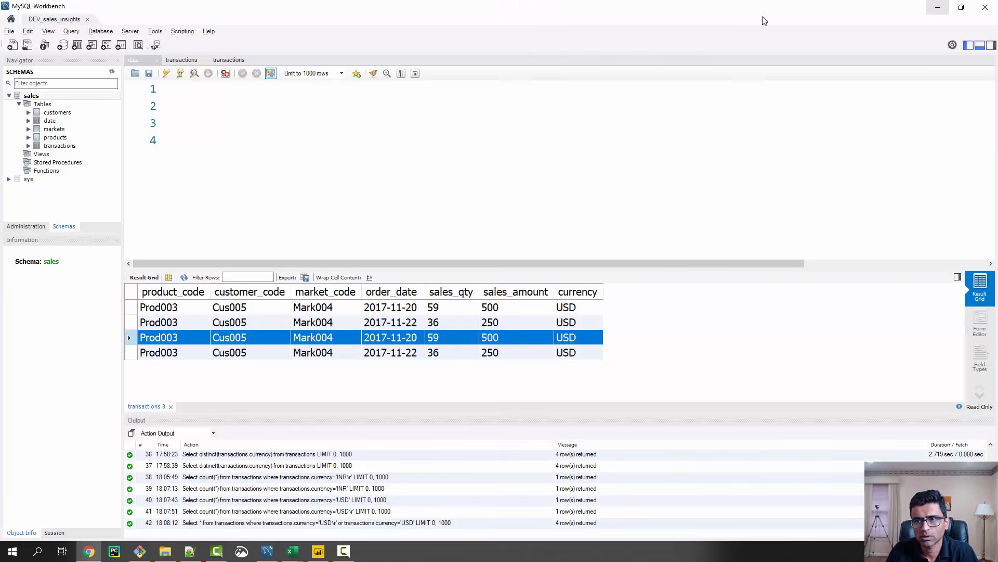
key("ctrl+v")
key("ctrl+a")
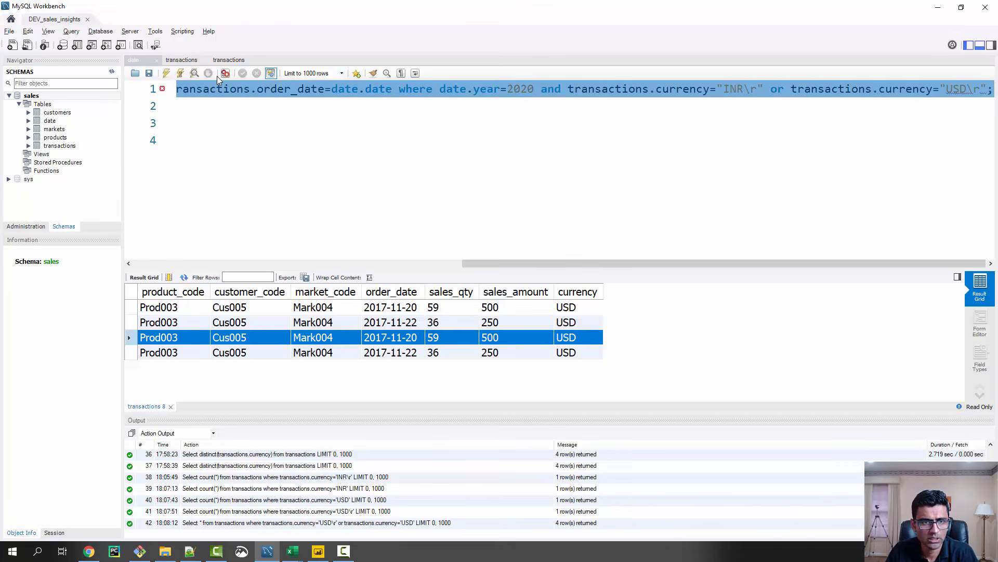
left_click(541, 89)
key("Return")
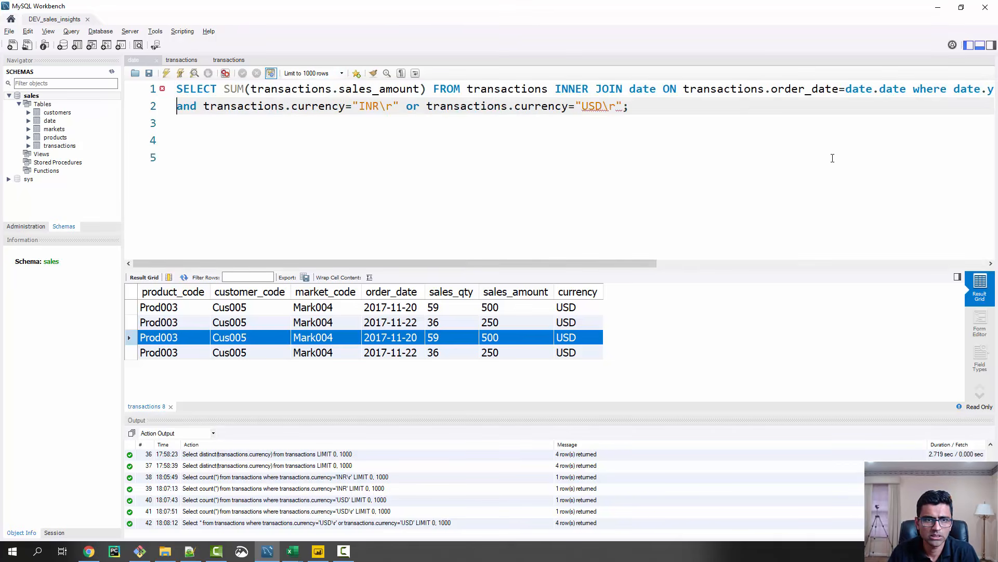
key("Left")
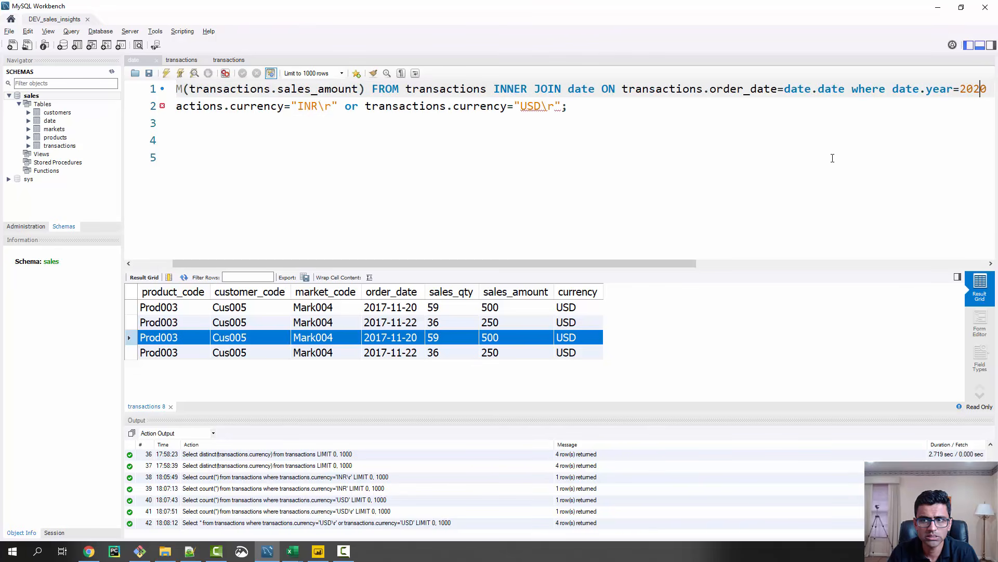
key("Left")
key("Left")
key("Left")
key("Left")
key("Left")
key("Return")
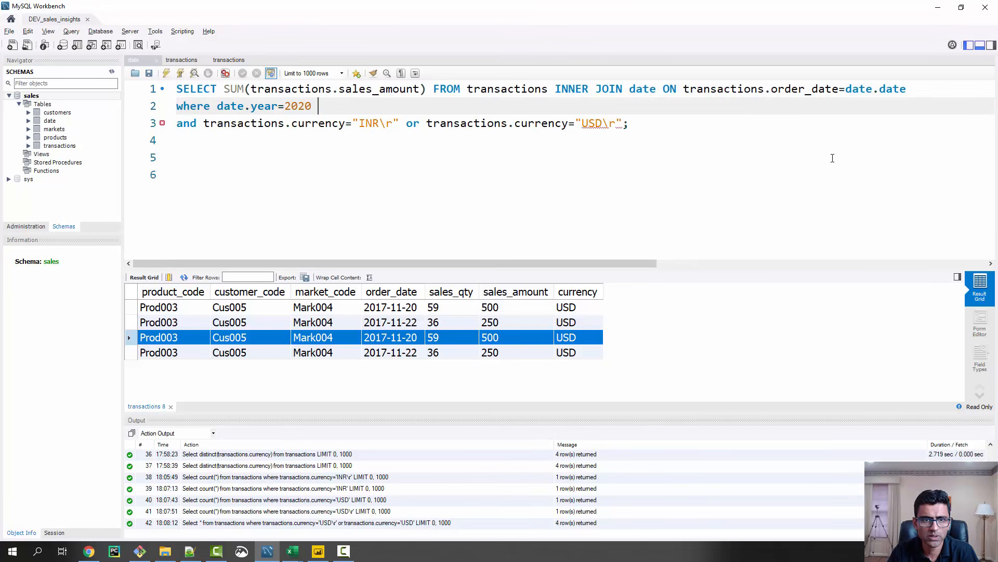
key("Delete")
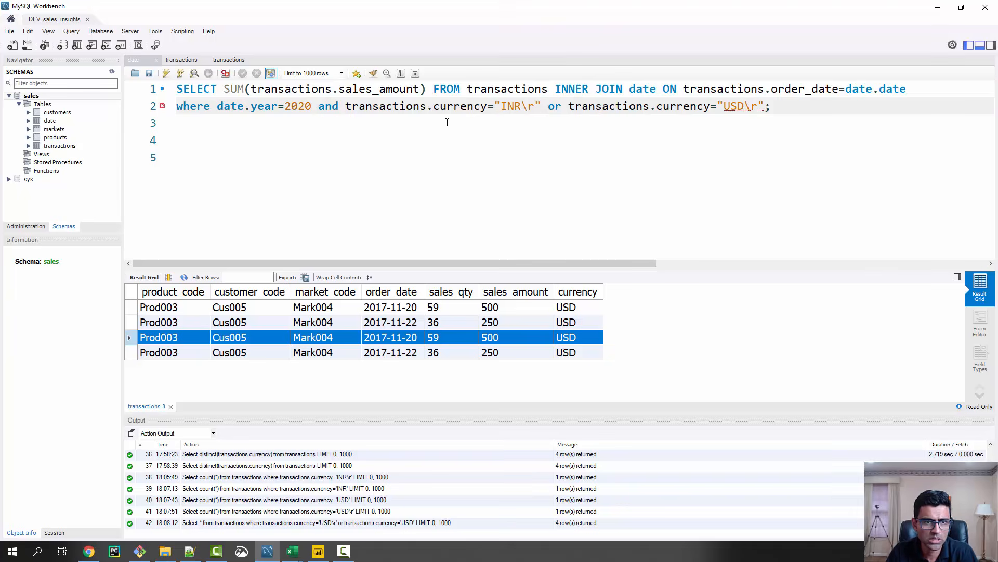
Run the complete SUM(transactions.sales_amount) query for 2020 with the INR\r and USD\r currencies
left_click_drag(795, 112, 125, 90)
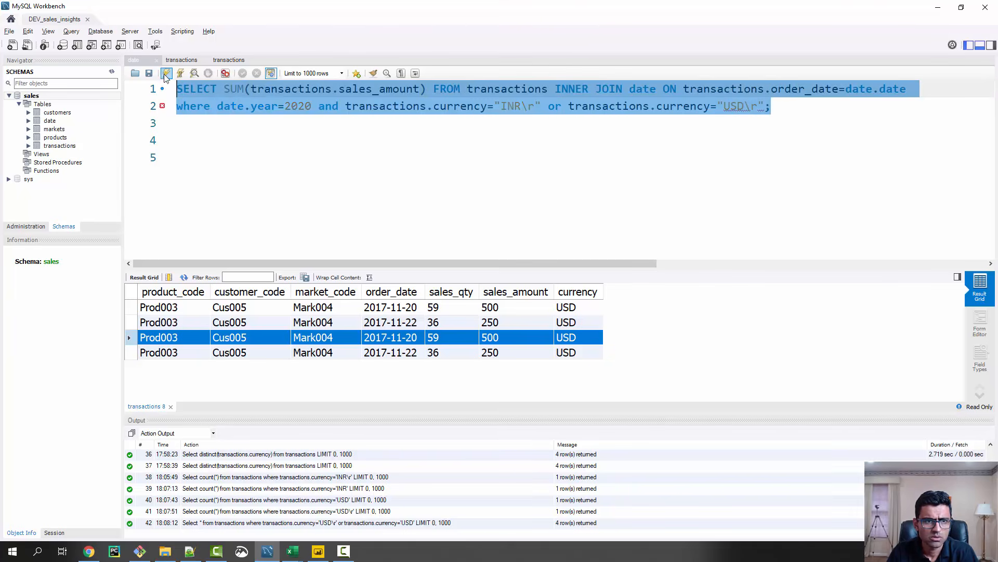
key("ctrl+Return")
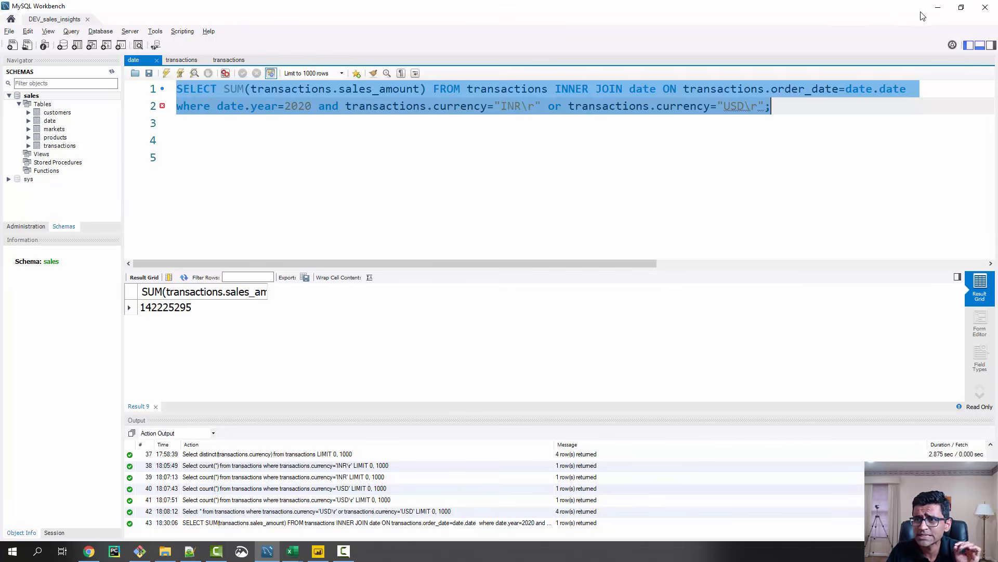
Switch to Power BI Desktop and toggle 2020 in the year slicer, leaving 2020 selected
left_click(938, 7)
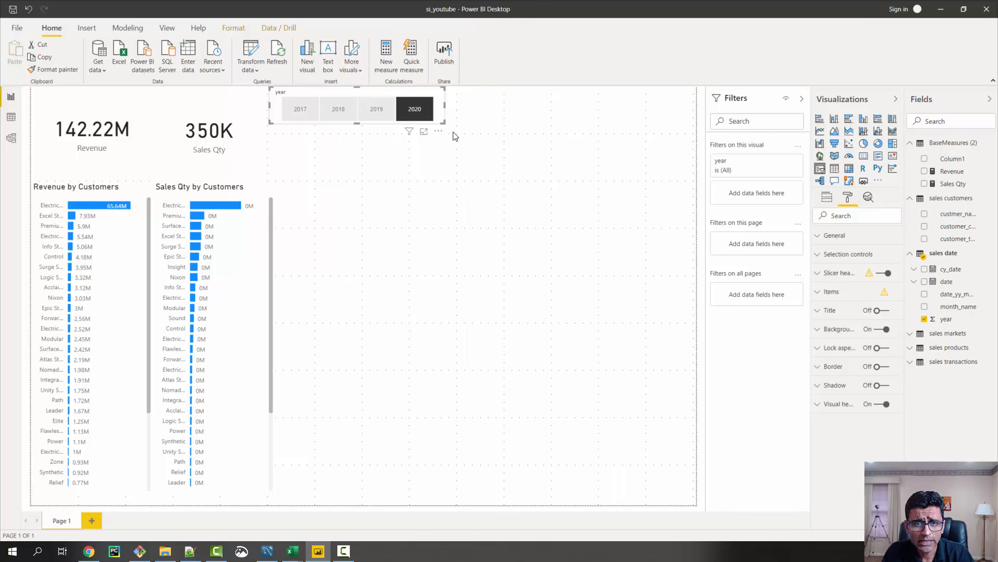
left_click(418, 108)
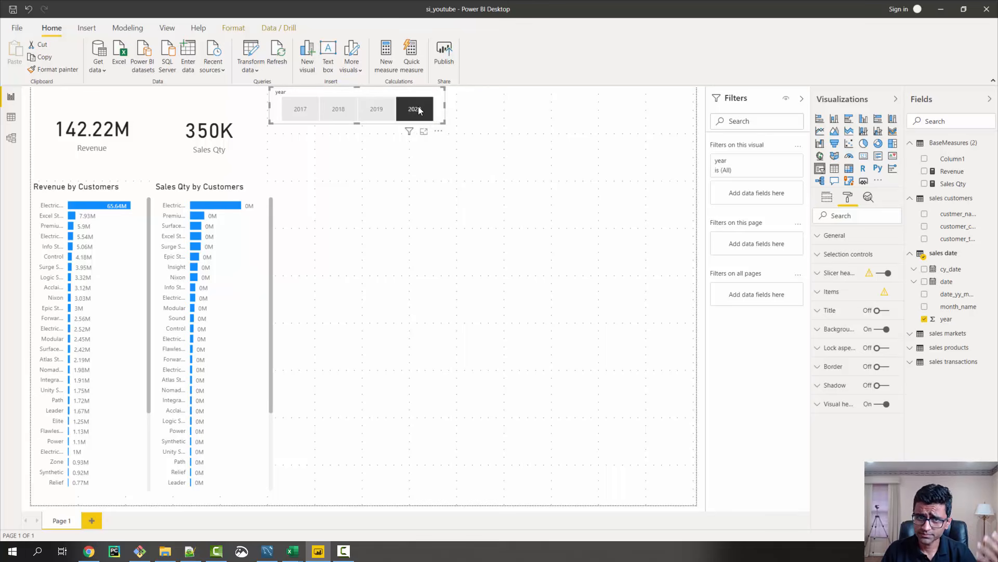
left_click(418, 108)
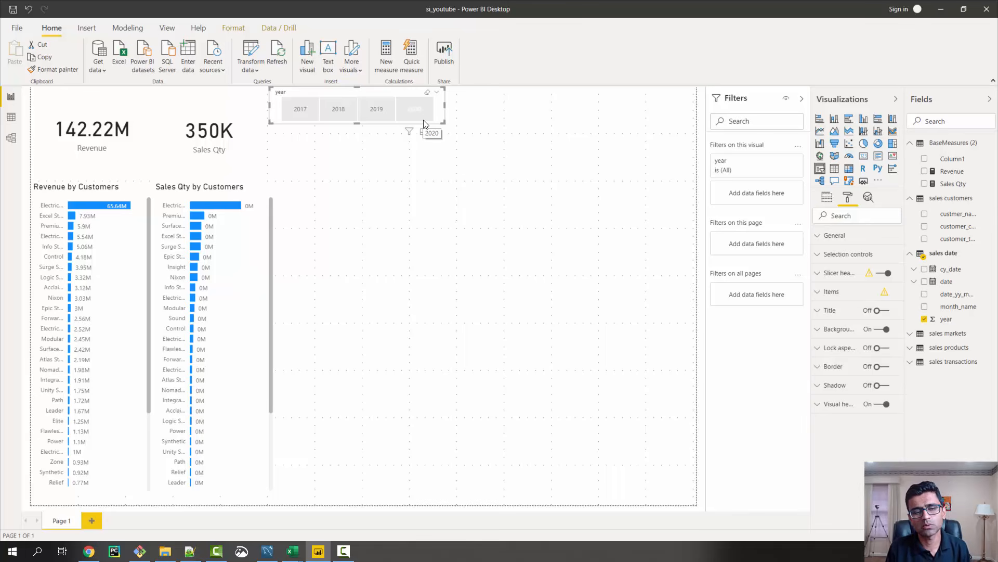
left_click(429, 119)
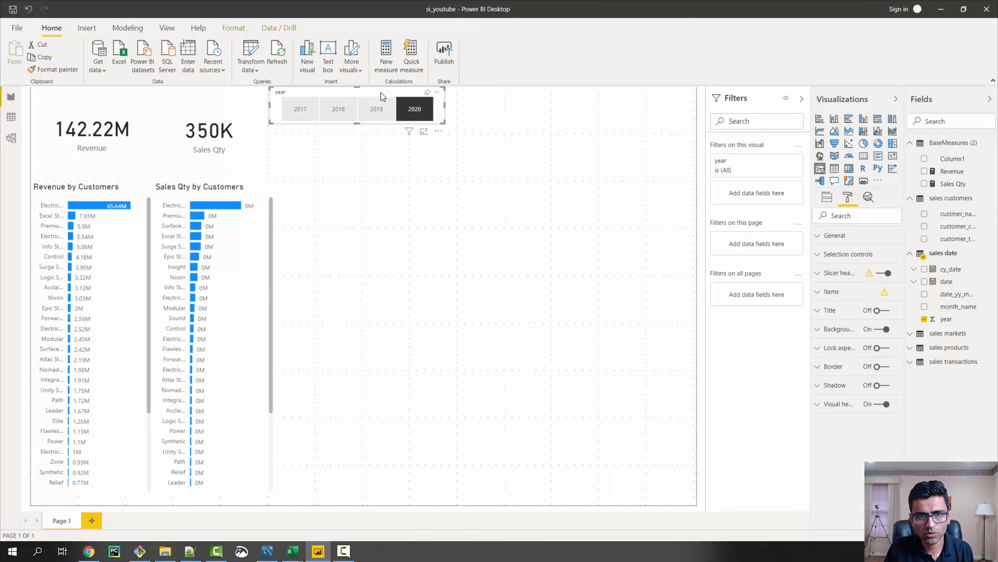
Duplicate the year slicer without any year selected and fit the copy between the original and the page's right edge
key("ctrl+c")
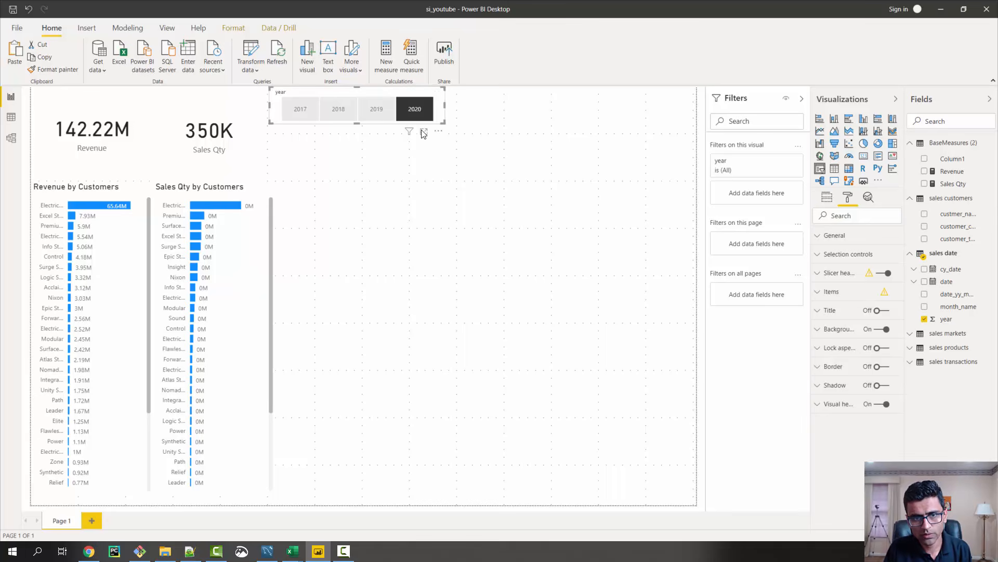
key("ctrl+v")
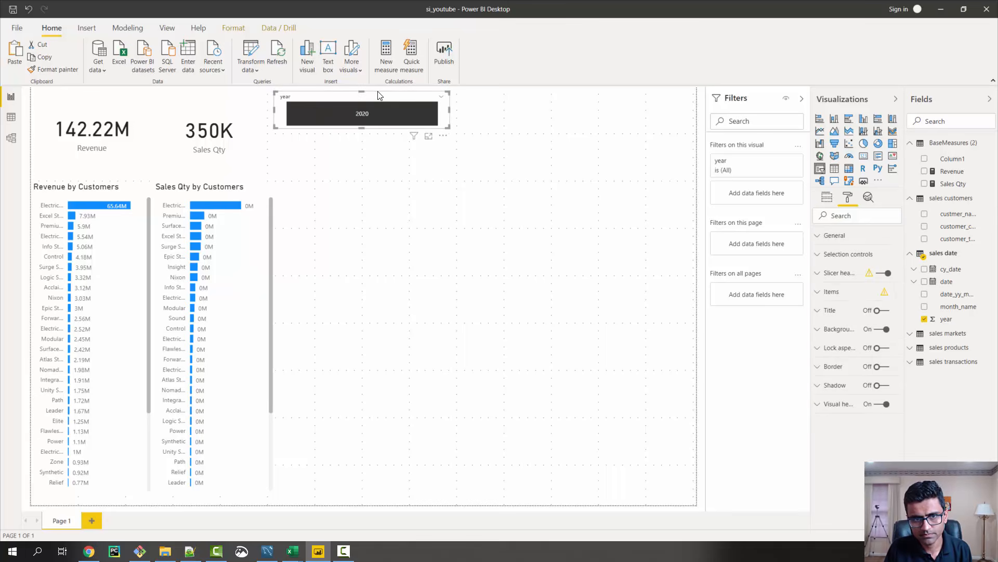
key("Delete")
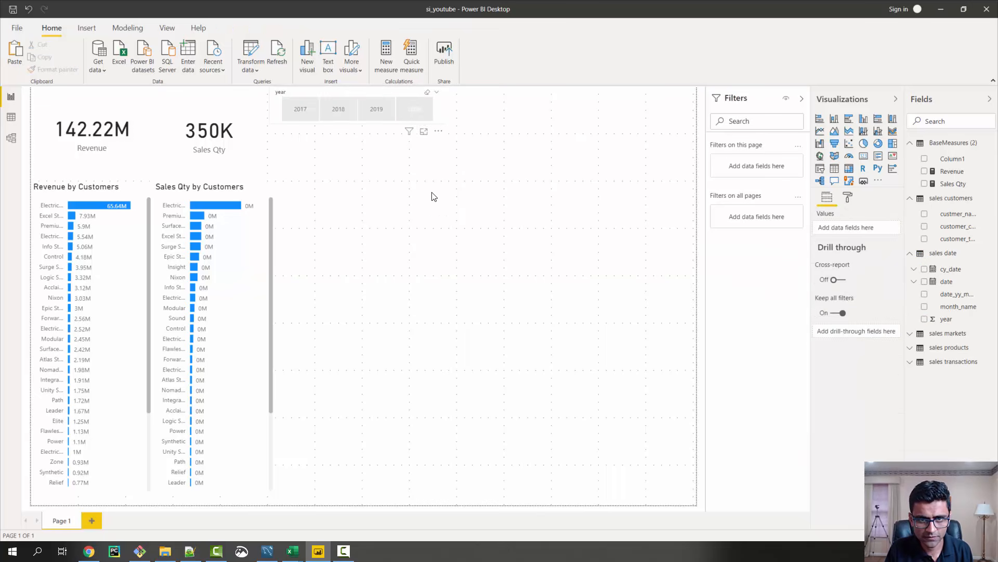
left_click(414, 107)
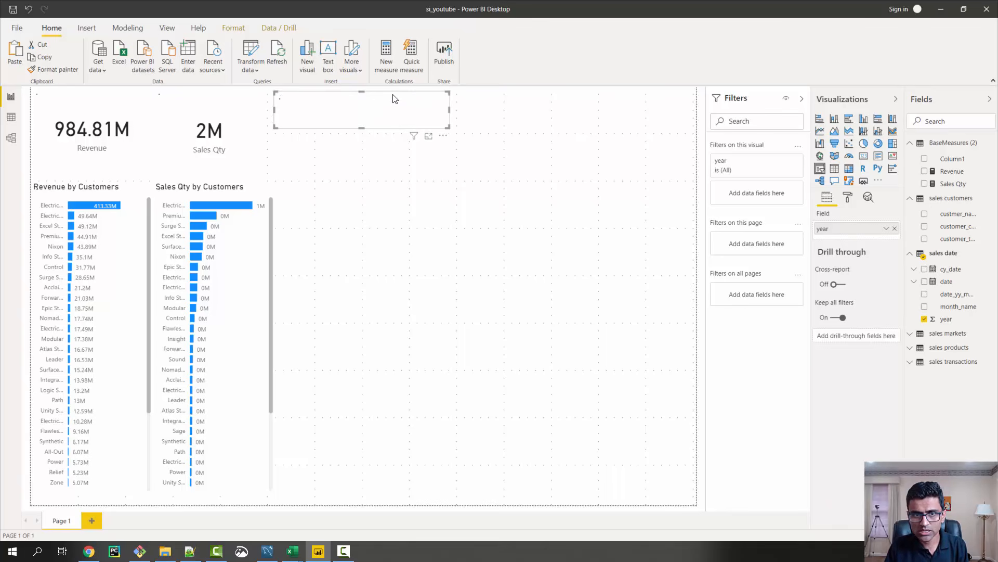
key("ctrl+v")
left_click_drag(396, 99, 697, 111)
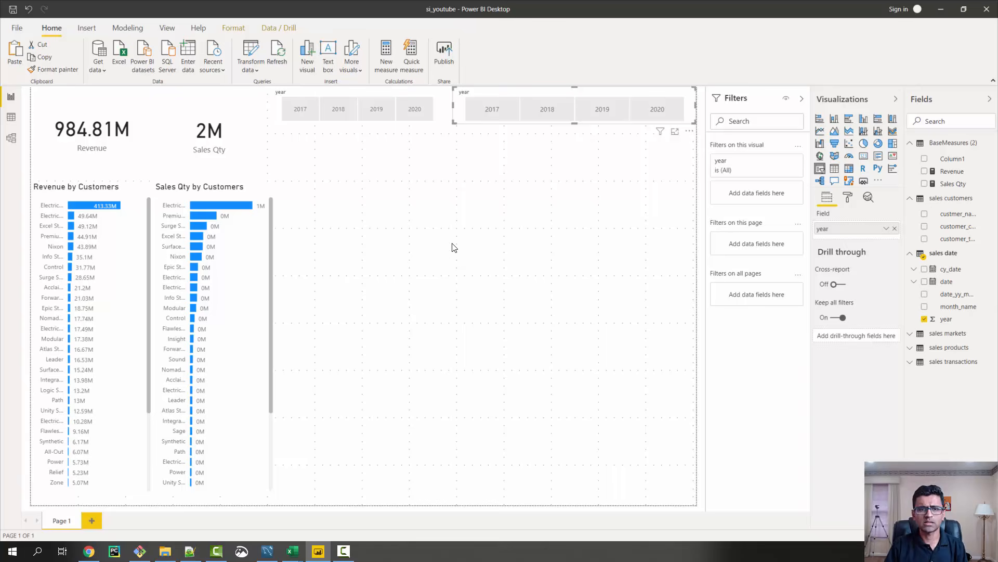
Narrow the original year slicer slightly and widen the duplicate slicer into the freed space
left_click(423, 97)
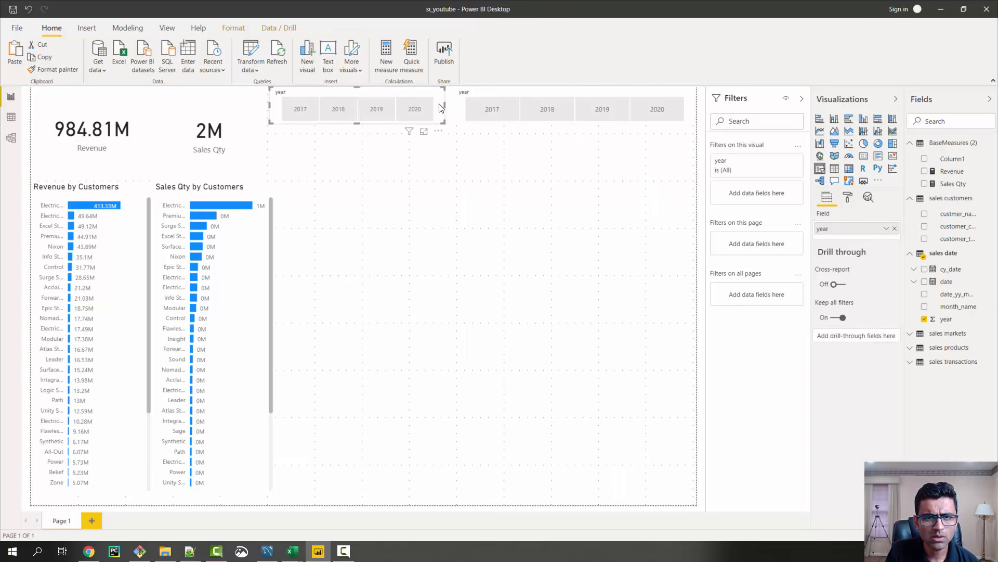
left_click_drag(444, 108, 436, 111)
left_click(462, 109)
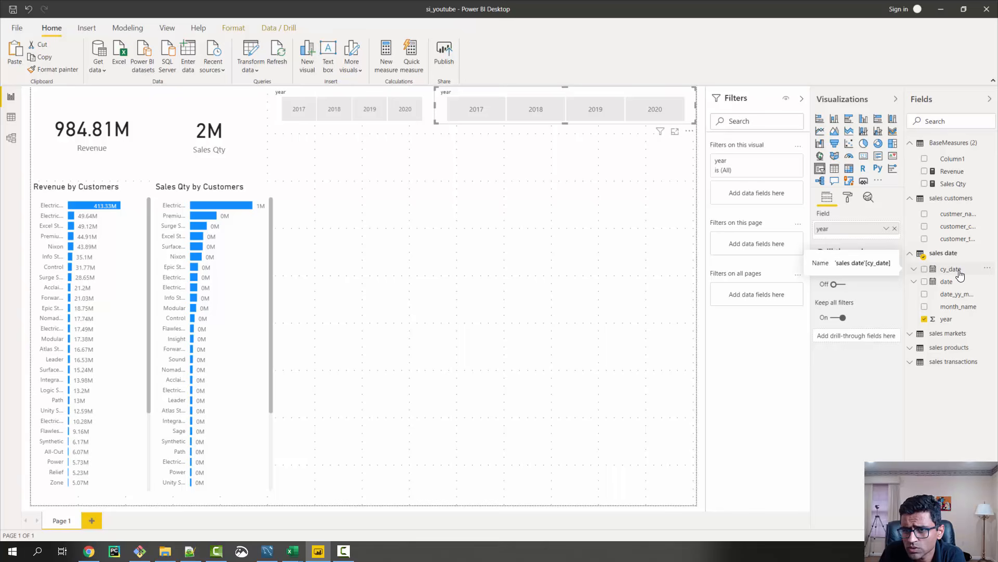
Replace the duplicate slicer's year field with cy_date and select 2020 in the original year slicer
left_click_drag(960, 275, 856, 234)
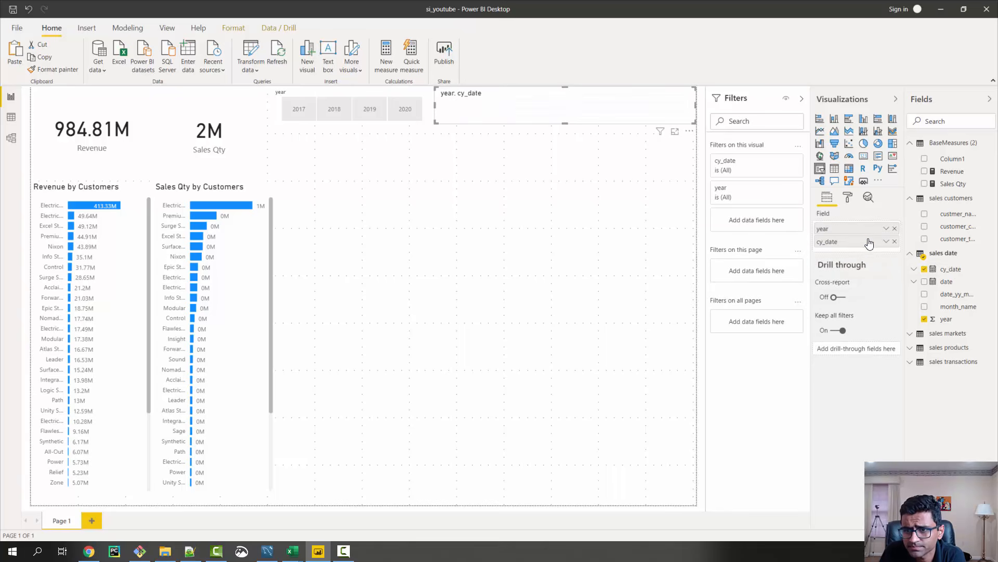
left_click(894, 229)
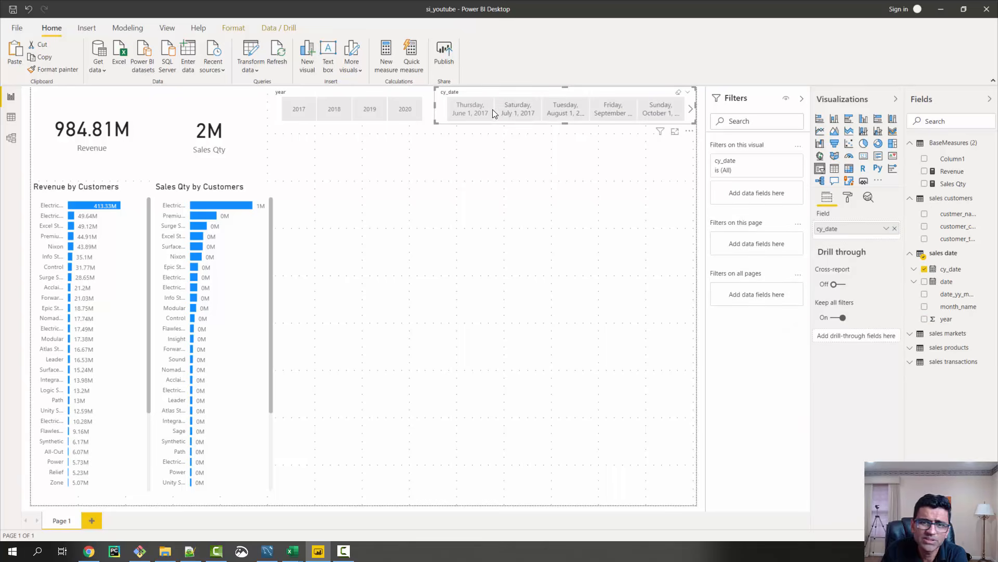
left_click(405, 109)
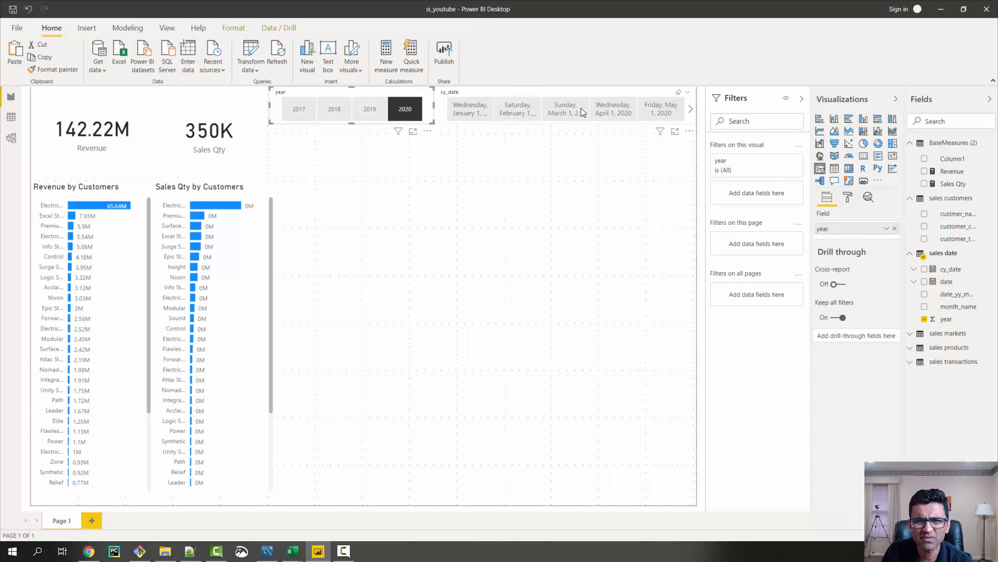
Set the display format of the sales date table's cy_date column to mmm yy in the data view
left_click(11, 143)
left_click(11, 116)
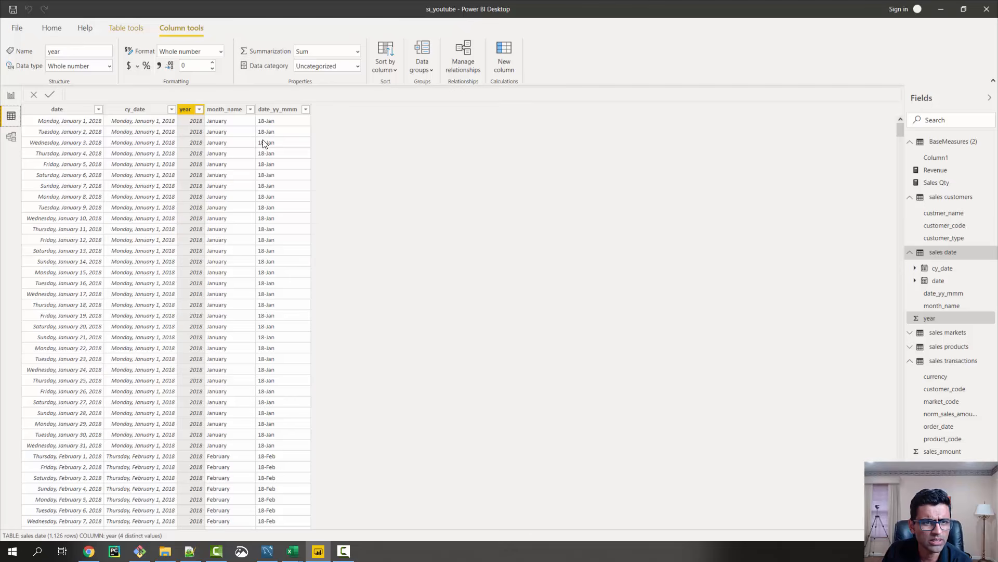
left_click(136, 109)
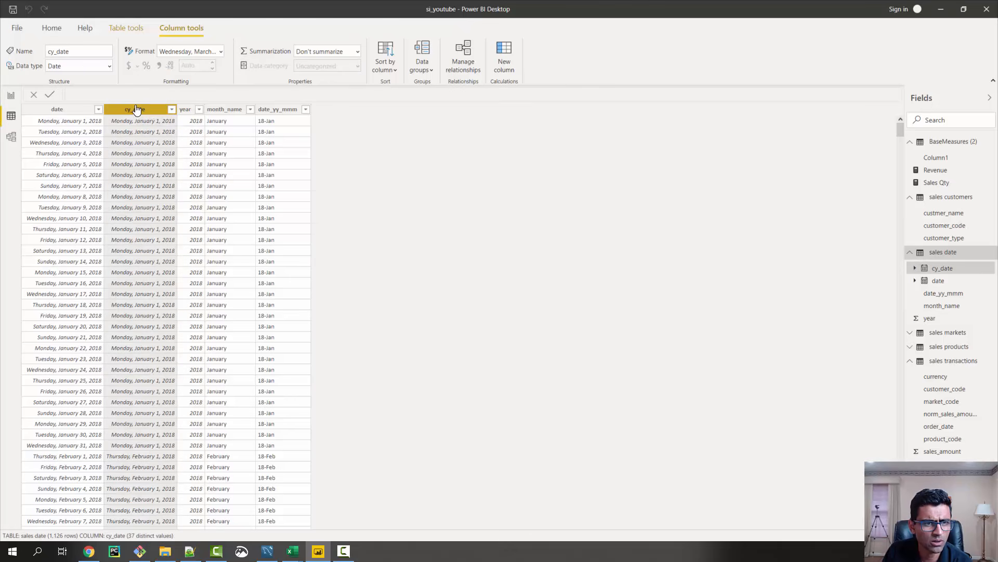
left_click(220, 51)
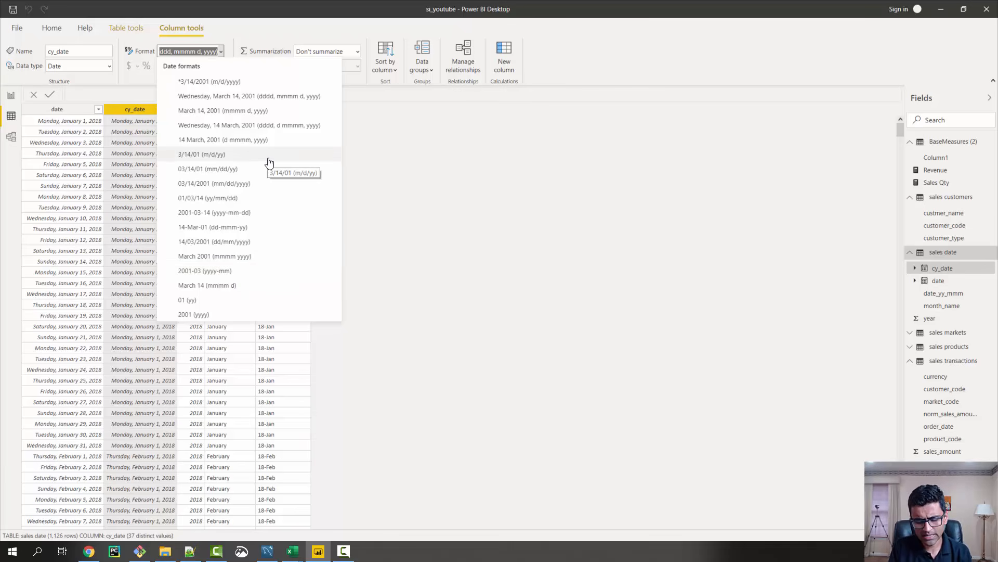
type("Mmm")
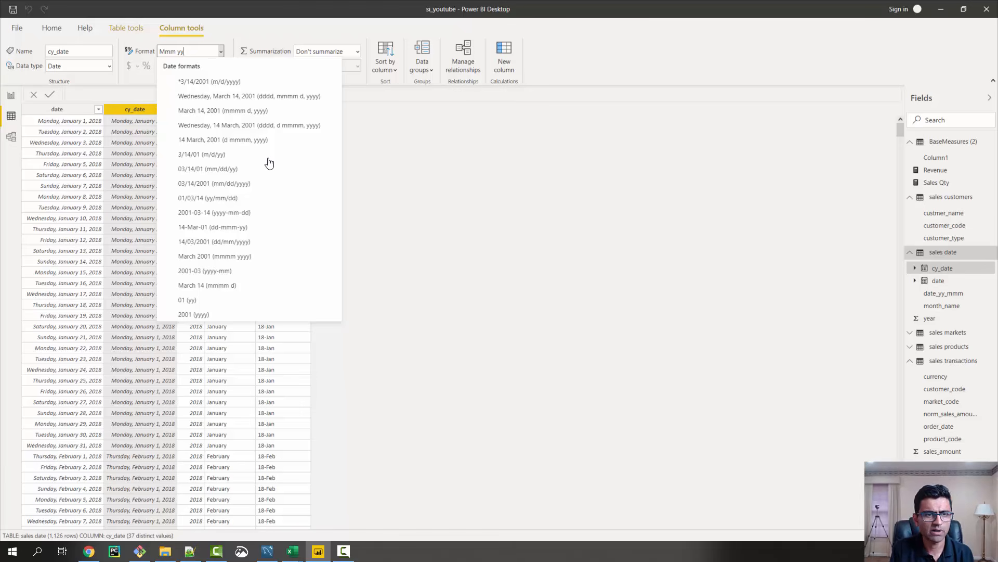
key("BackSpace")
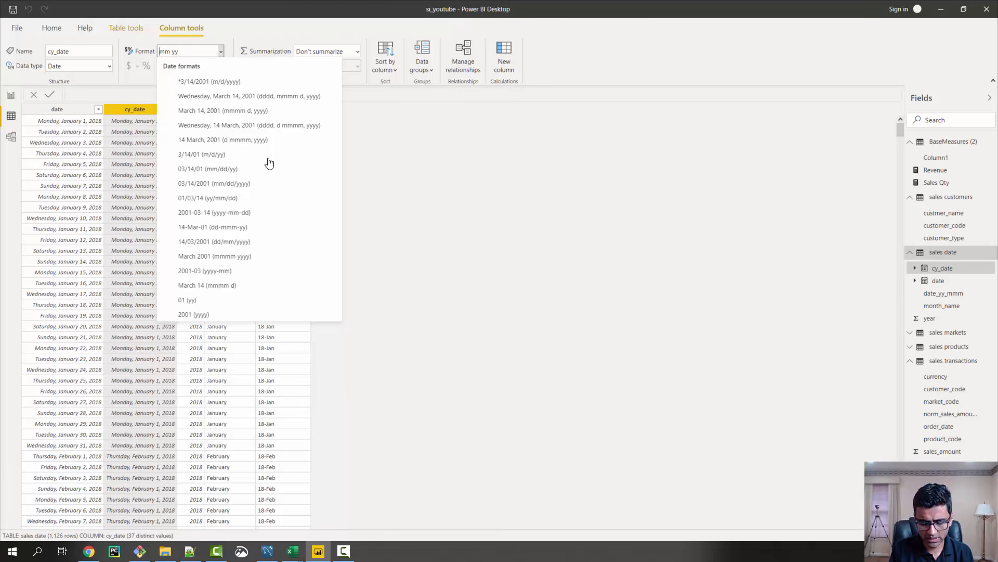
type("m")
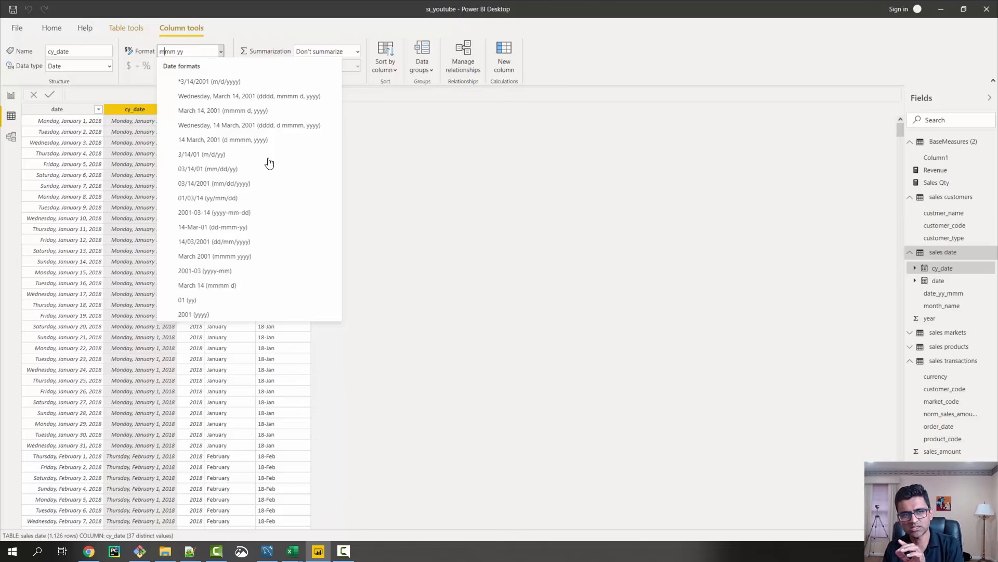
key("Return")
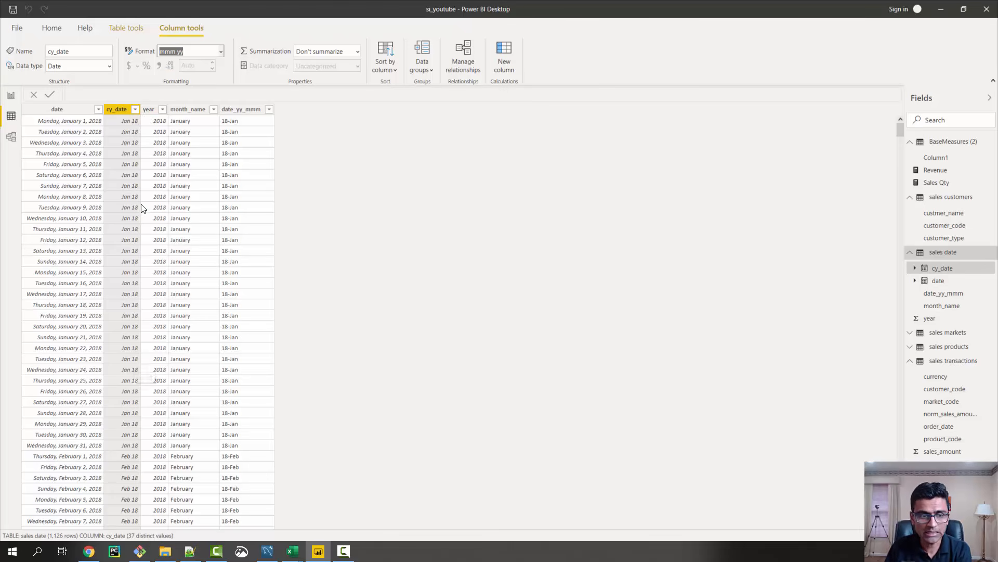
Review the cy_date column's filter values and its reformatted rows in the sales date table without applying a filter
left_click(135, 109)
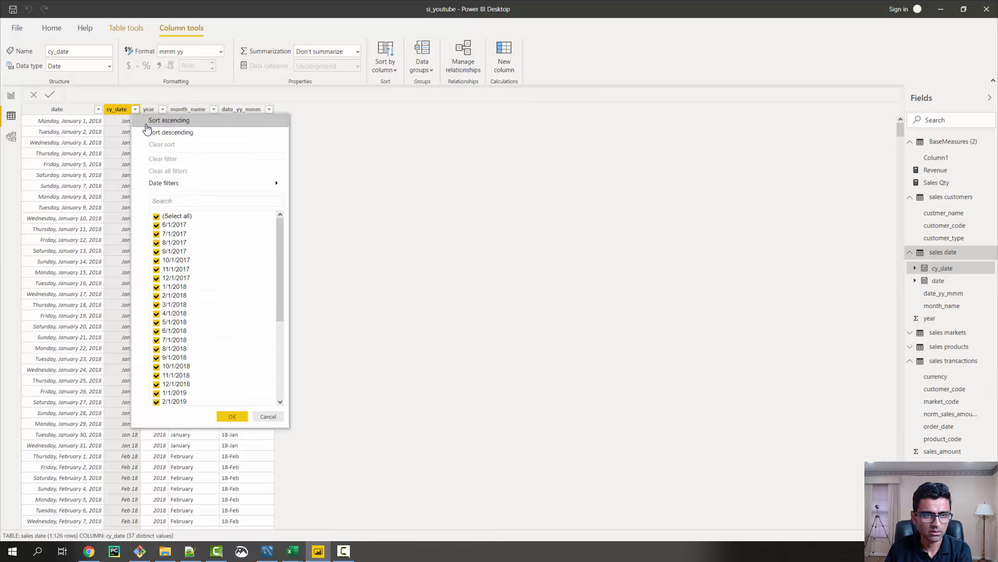
left_click(267, 416)
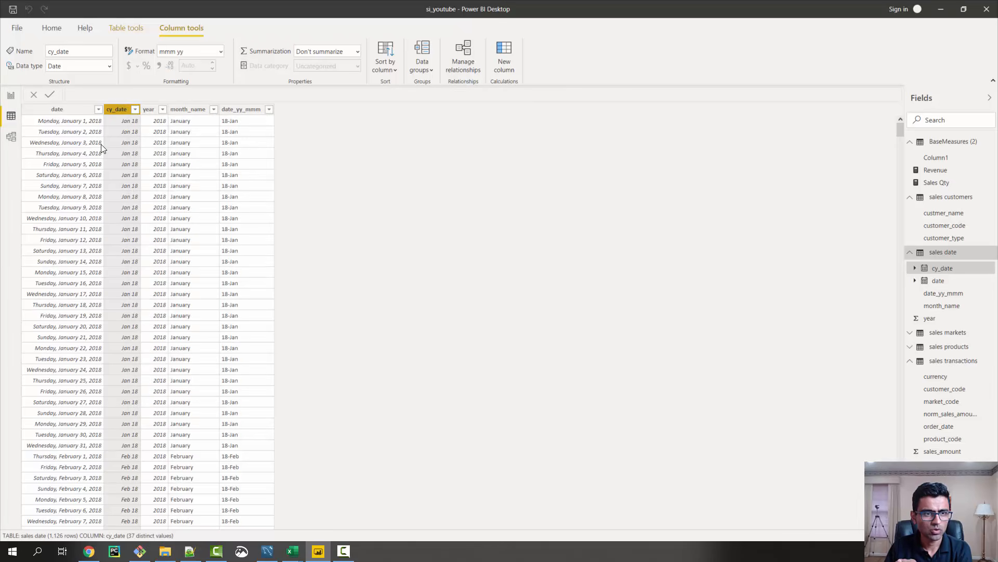
scroll(136, 120, "down", 20)
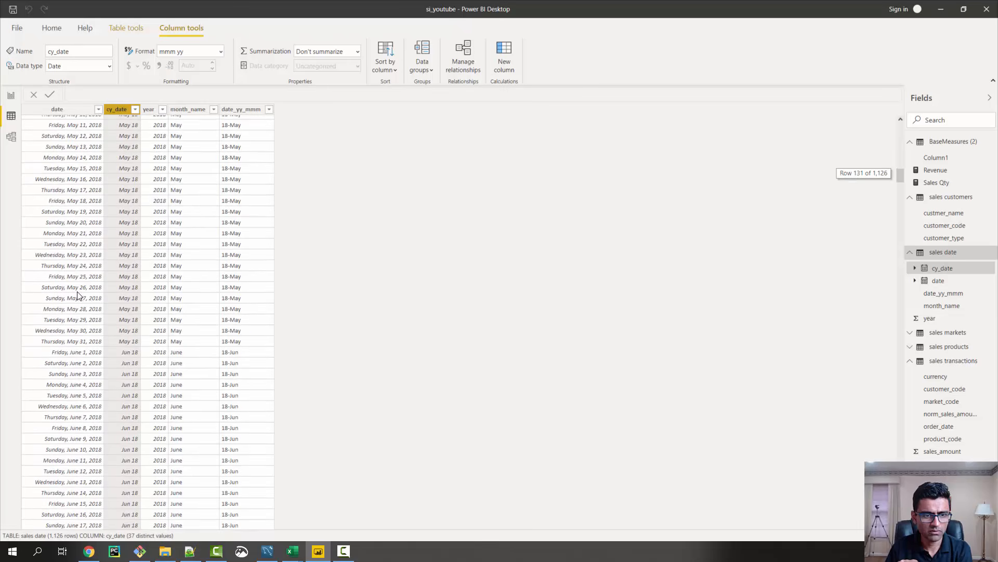
scroll(126, 339, "up", 16)
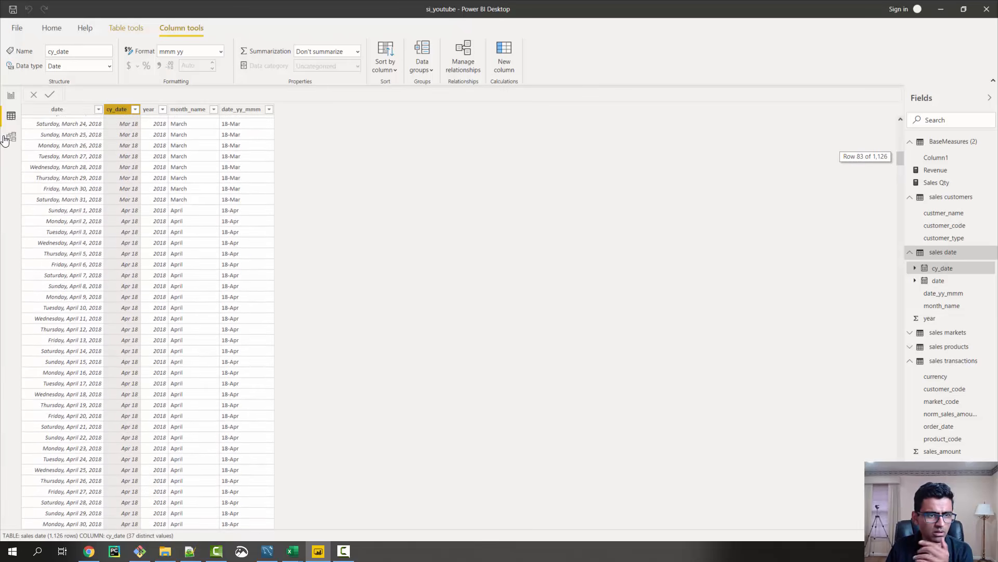
Return to the report page and test the cy_date slicer with Feb 20 and Jan 20, leaving Jan 20 selected
left_click(11, 99)
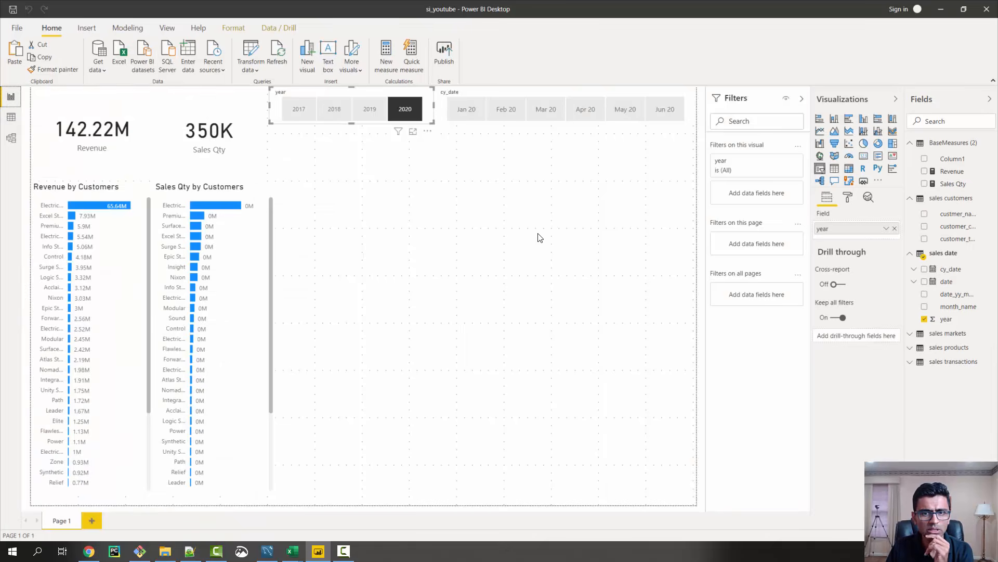
left_click(502, 102)
left_click(505, 109)
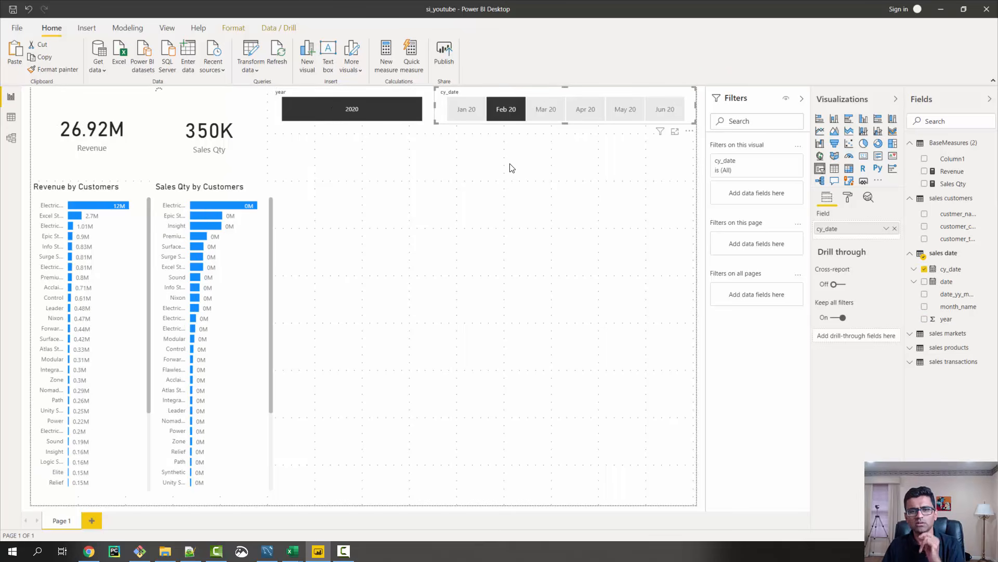
left_click(467, 113)
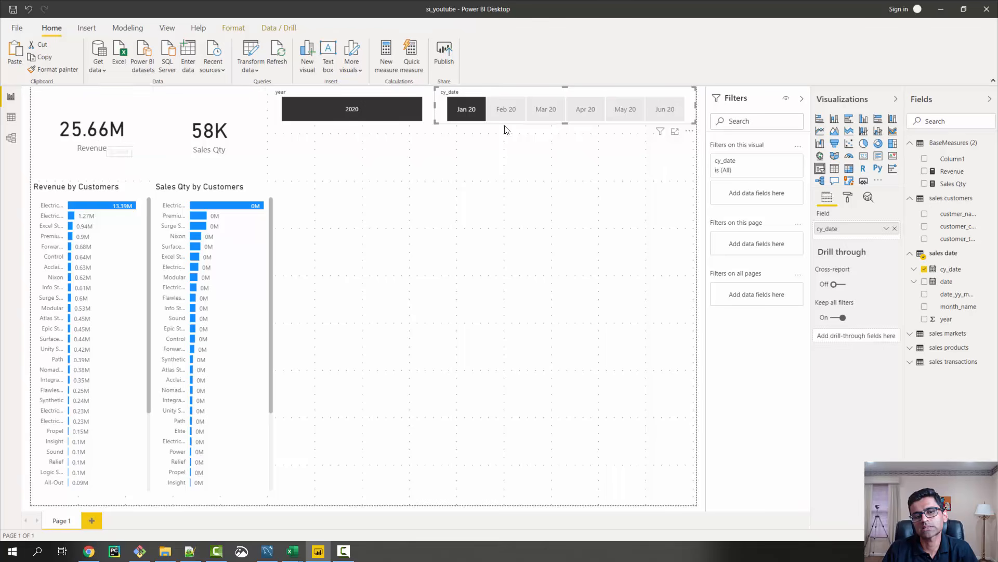
left_click(469, 113)
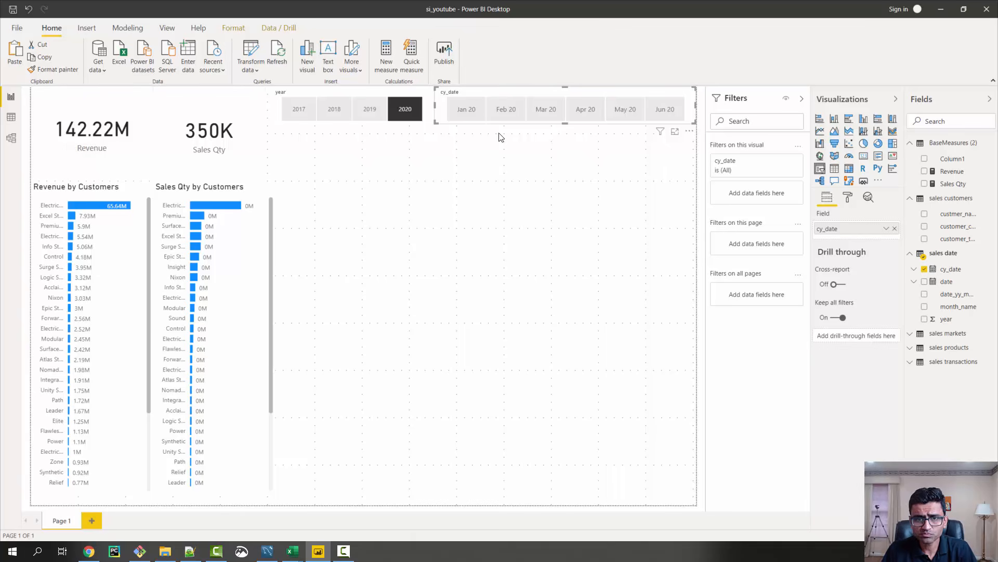
left_click(473, 114)
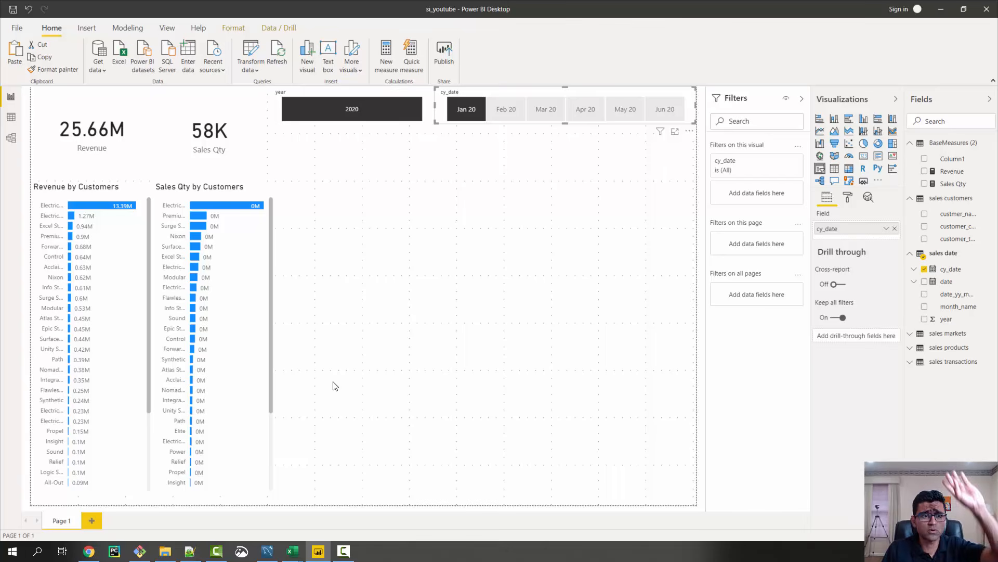
Copy the SQL query for total revenue in year 2020, January Month, from the GitHub README in Chrome and switch to MySQL Workbench
left_click(83, 556)
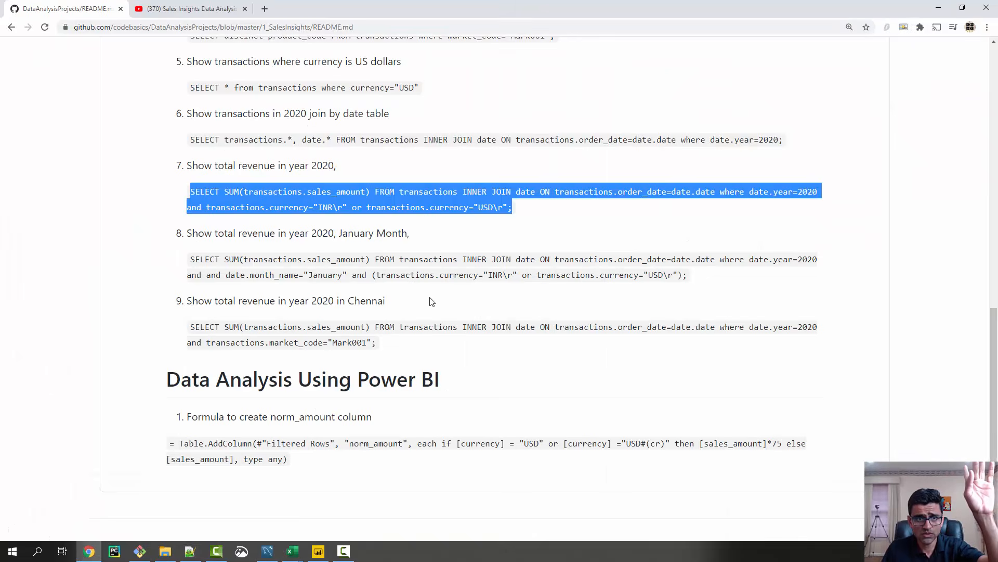
left_click(414, 317)
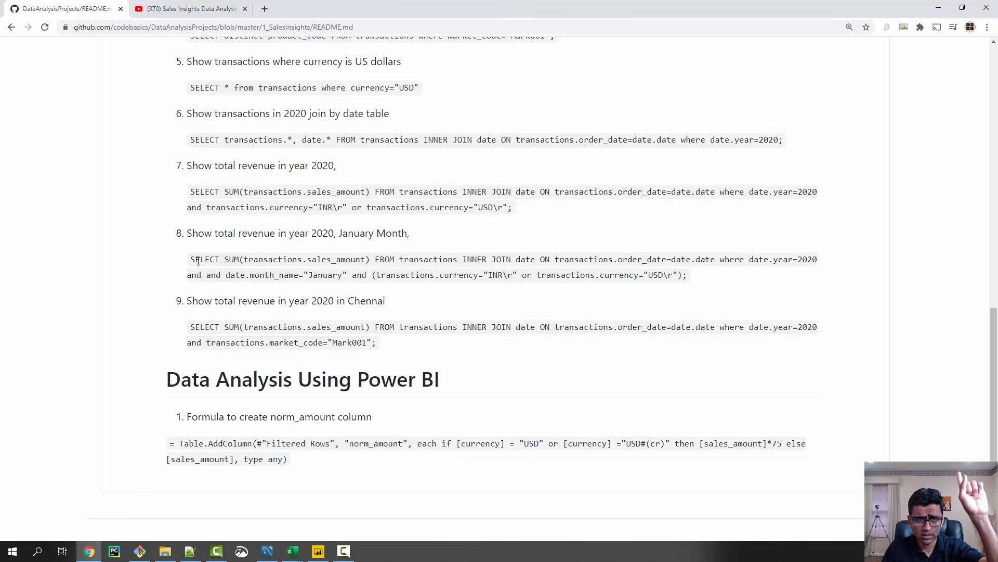
mouse_move(190, 260)
left_mouse_down()
mouse_move(705, 276)
mouse_move(189, 260)
left_mouse_up()
left_click(705, 276)
right_click(254, 265)
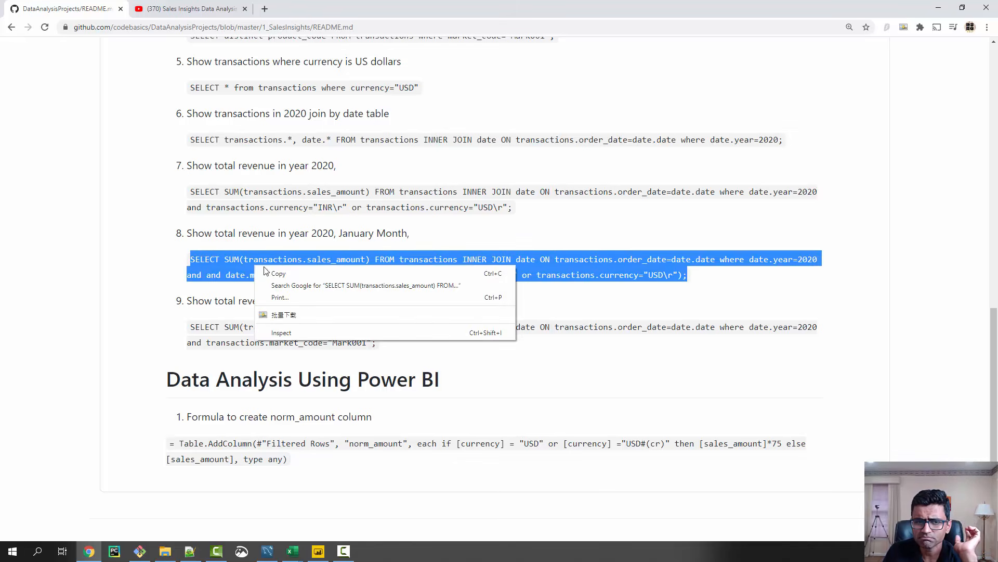
left_click(285, 268)
left_click(939, 7)
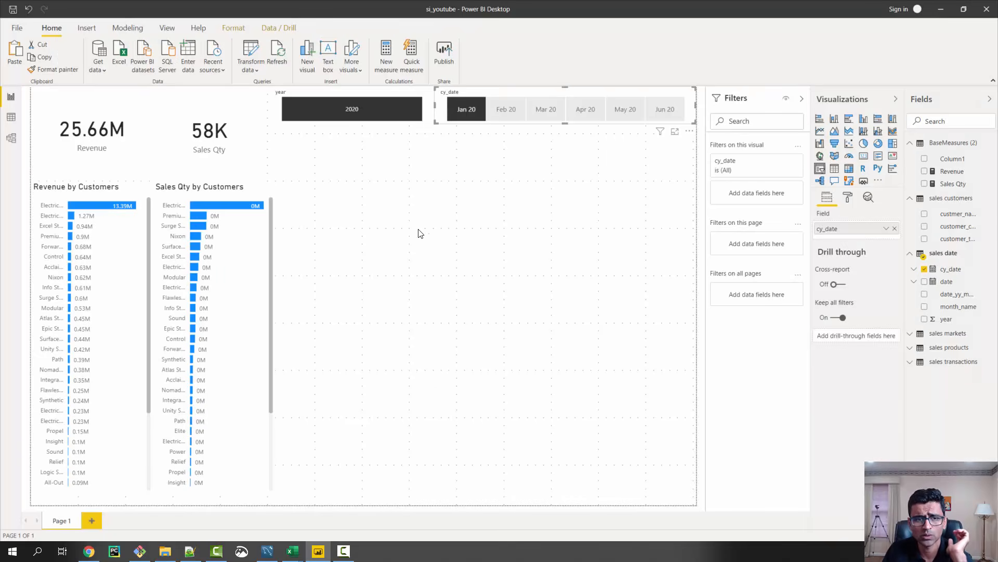
left_click(264, 553)
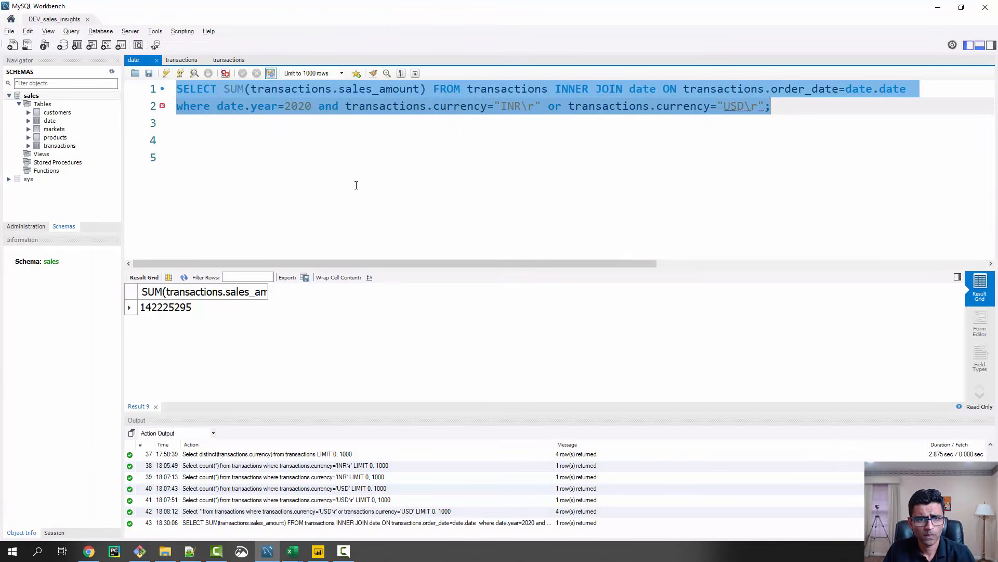
Replace the old query with the copied January 2020 revenue query, breaking it into three lines before where and before the currency condition
key("ctrl+v")
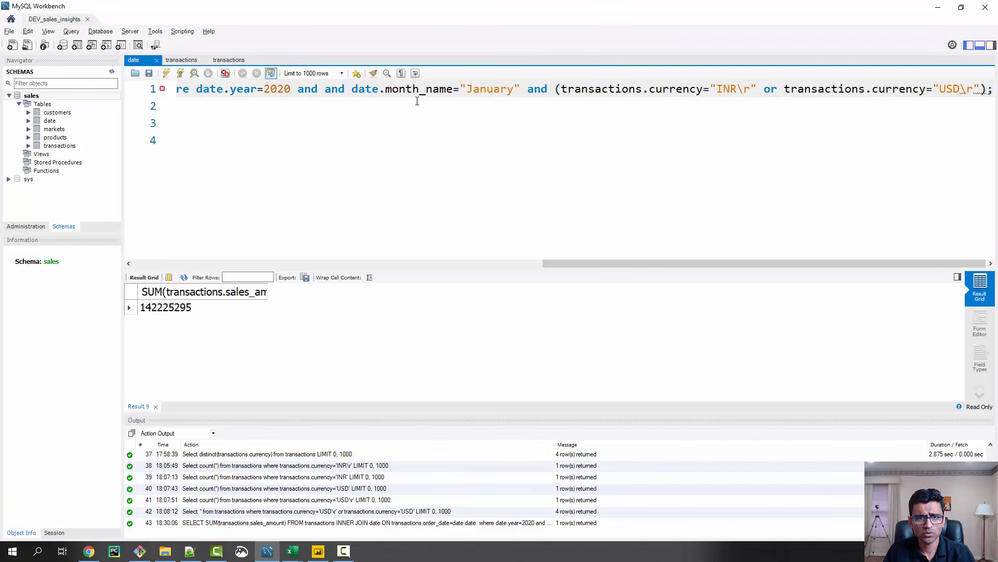
left_click(299, 92)
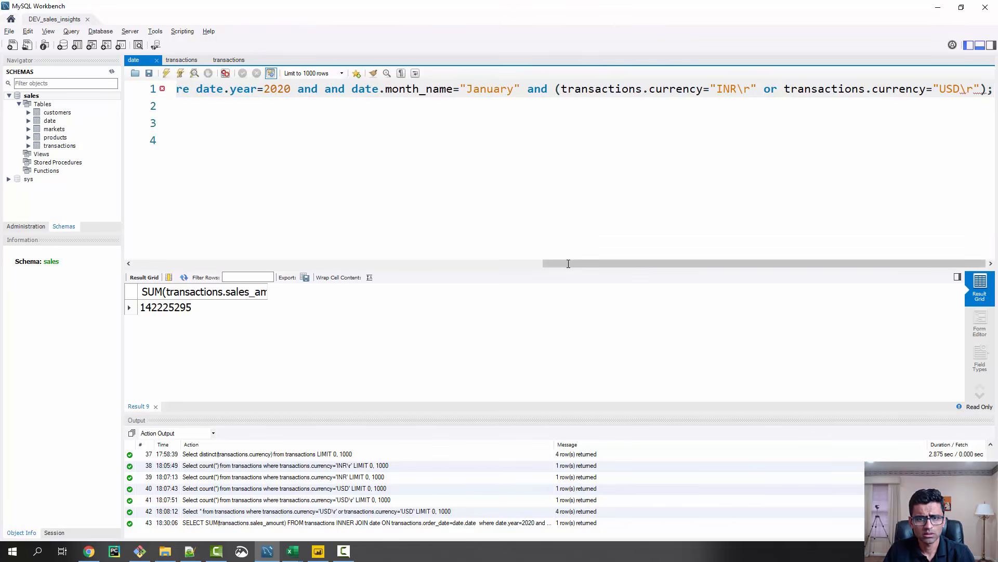
scroll(312, 114, "left", 5)
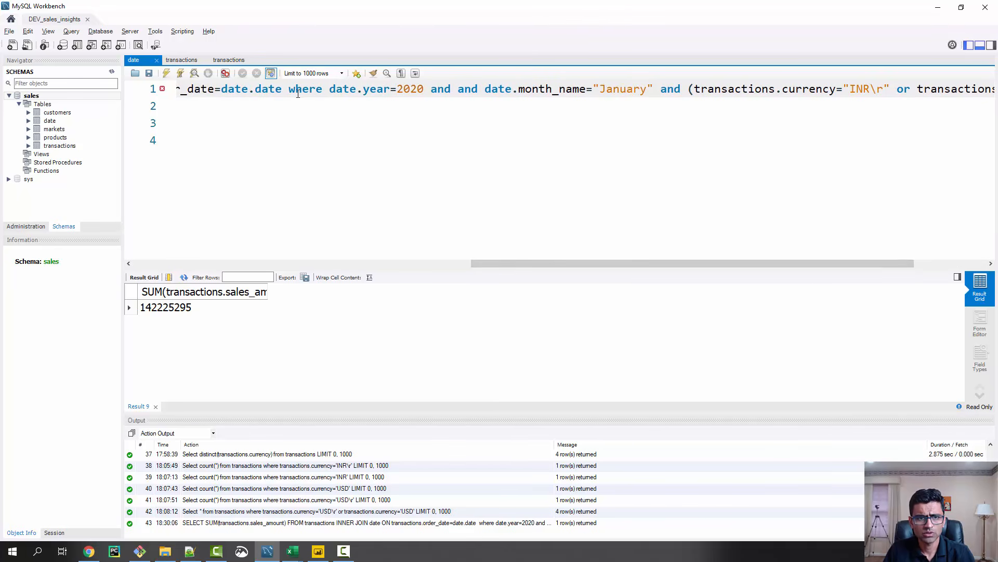
left_click(289, 89)
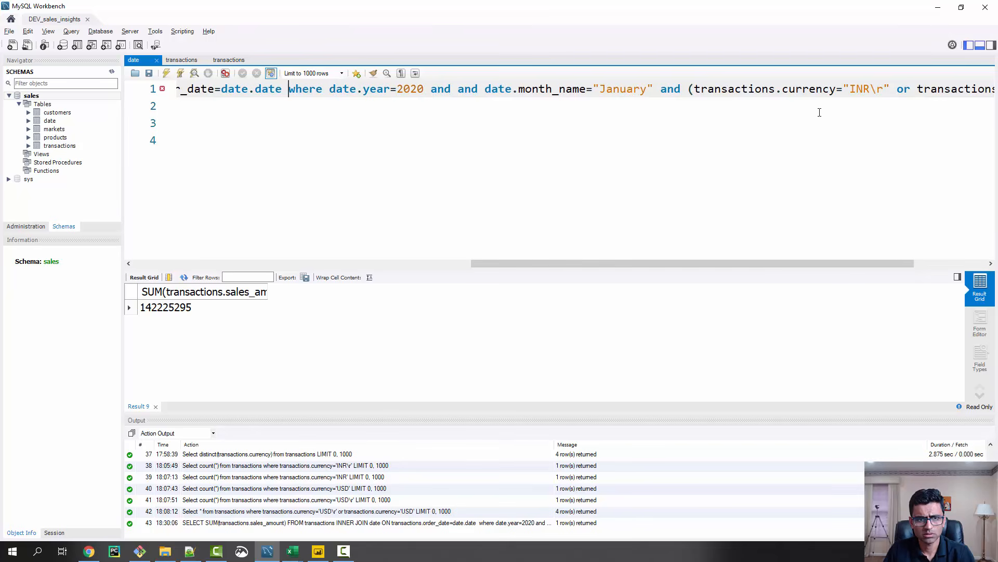
key("Return")
key("ctrl+Right")
key("ctrl+Right")
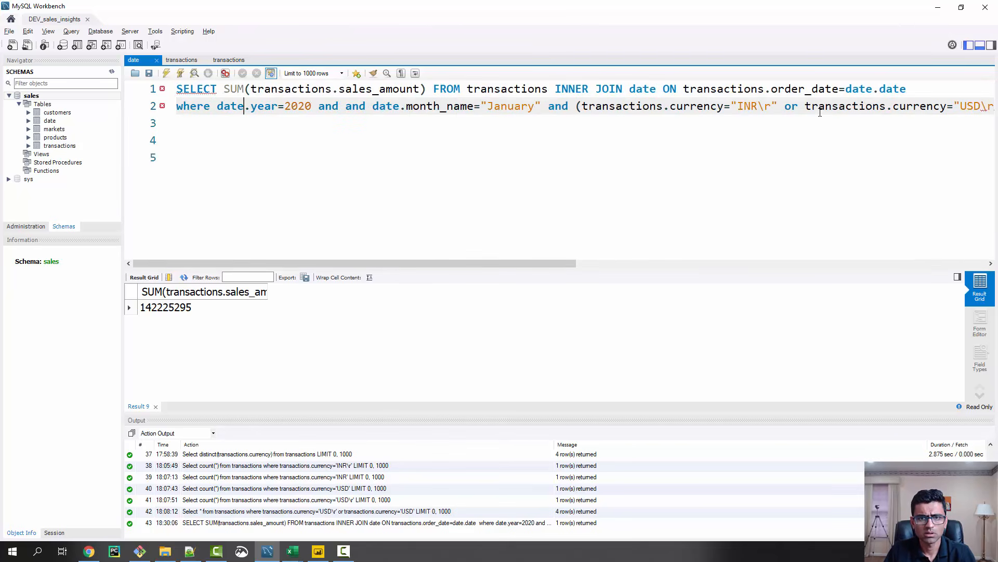
key("ctrl+Right")
key("ctrl+Right")
key("ctrl+Right")
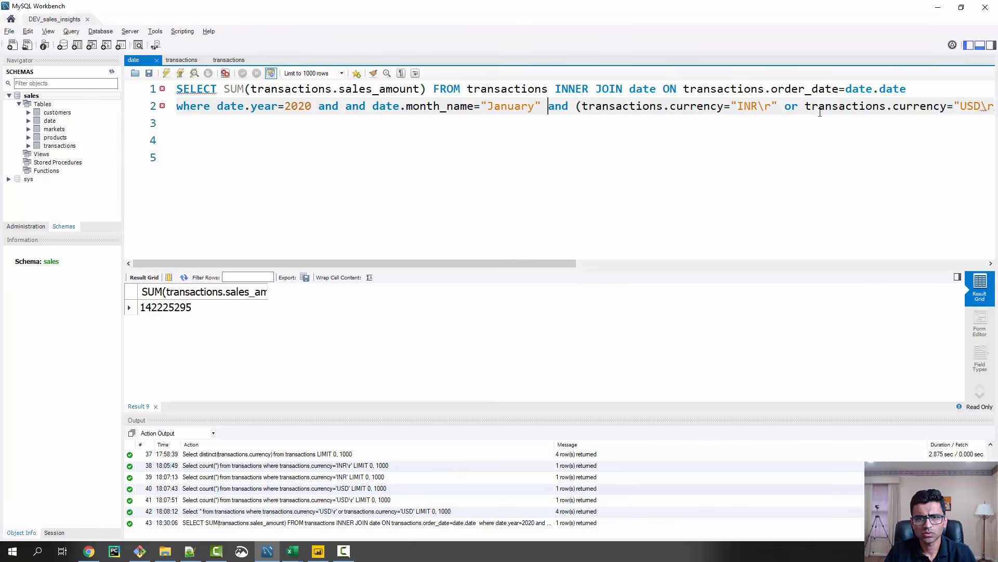
key("Return")
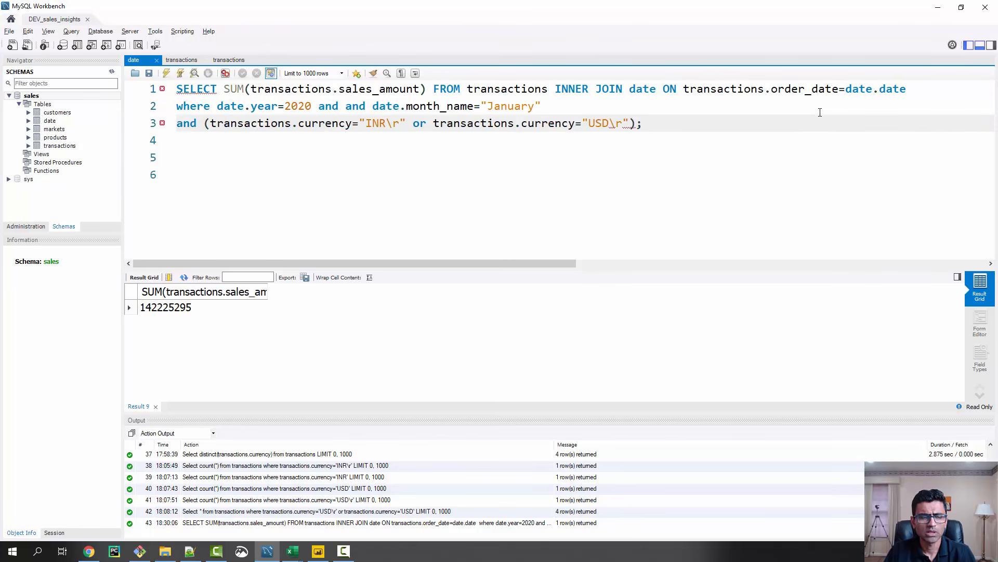
Check the INR/USD currency condition and delete the duplicated "and" before date.month_name in the query
key("shift+End")
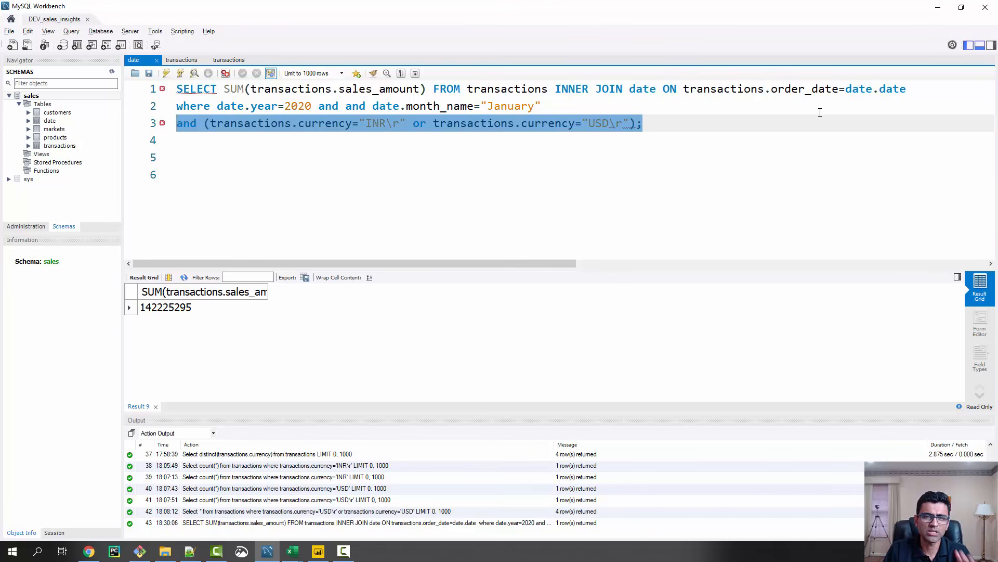
key("Home")
key("shift+End")
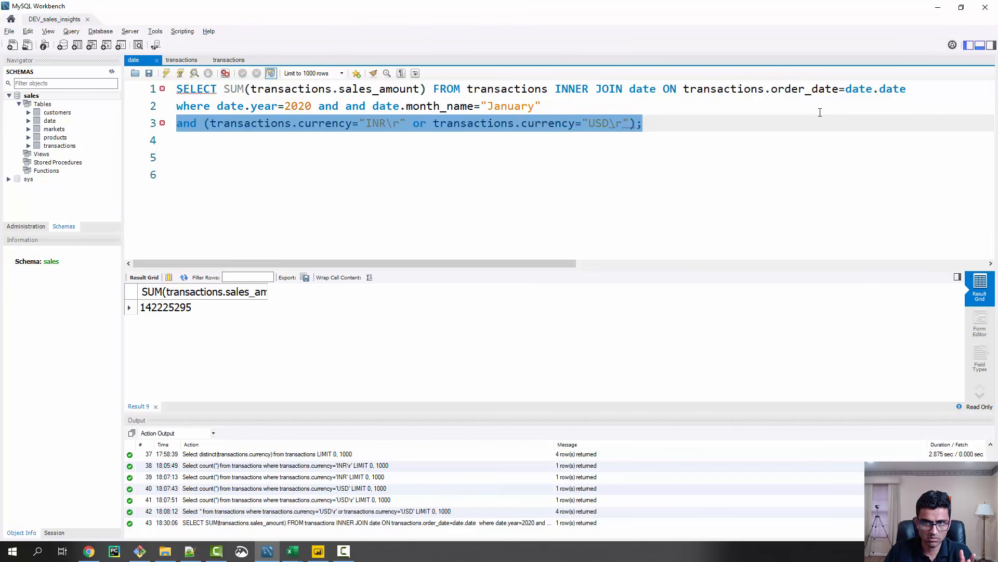
left_click(386, 123)
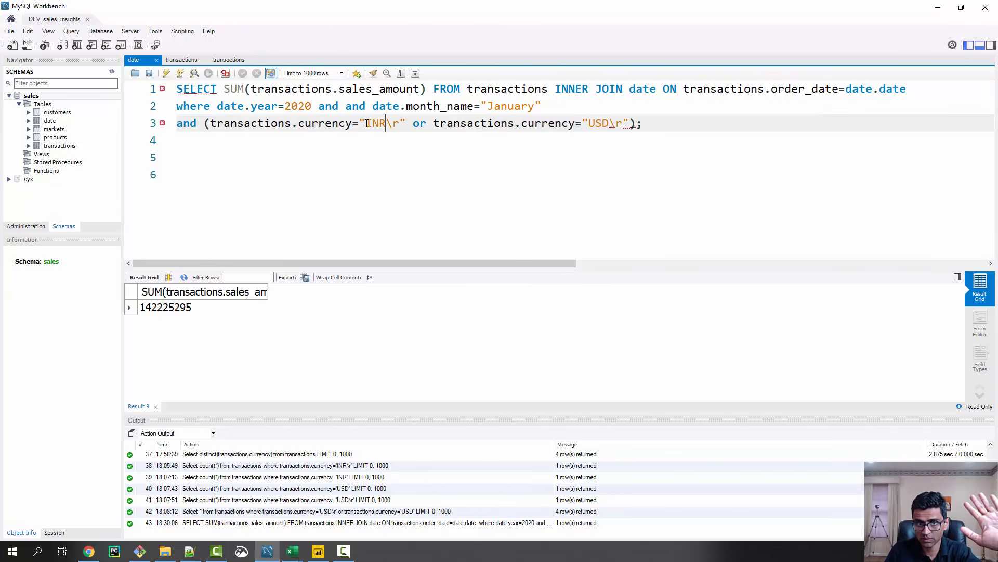
double_click(353, 105)
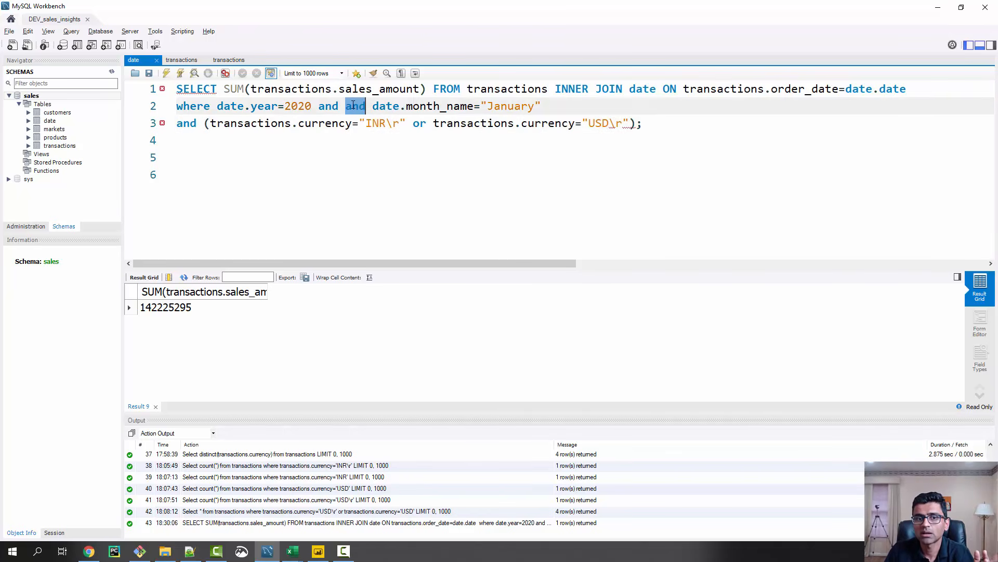
key("Delete")
key("Delete")
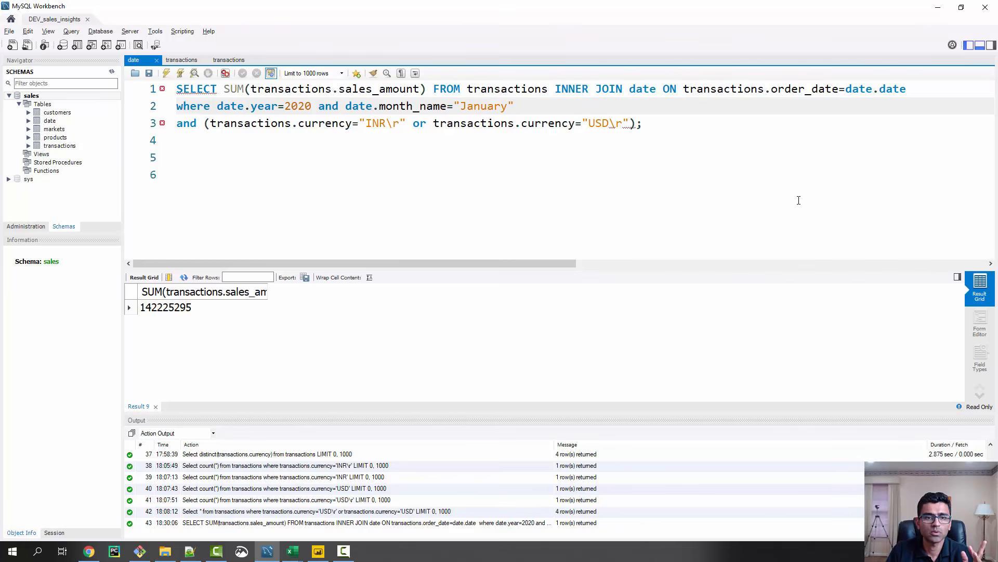
Review the month, year and join conditions, and run the total revenue query for January 2020
key("shift+End")
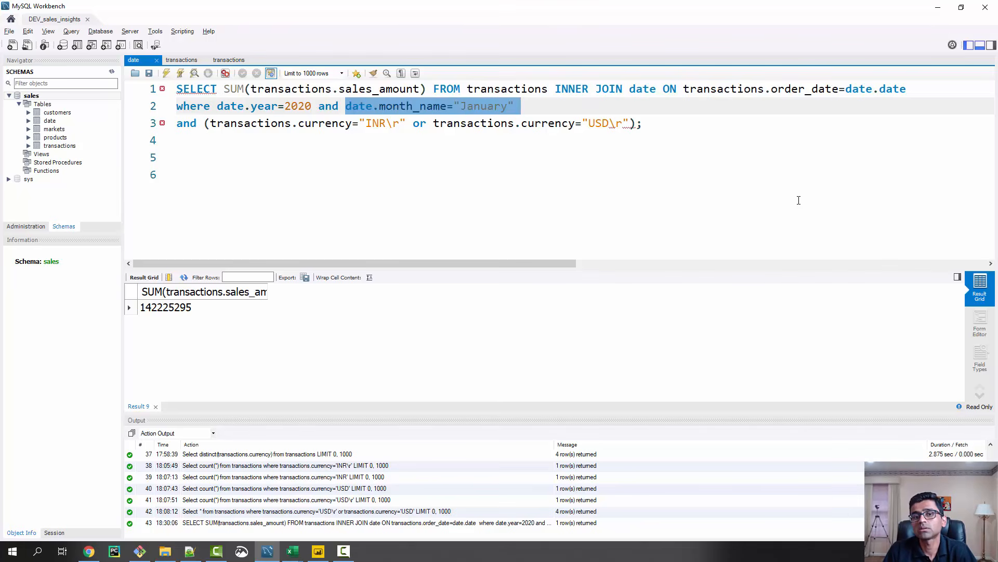
left_click_drag(210, 106, 314, 110)
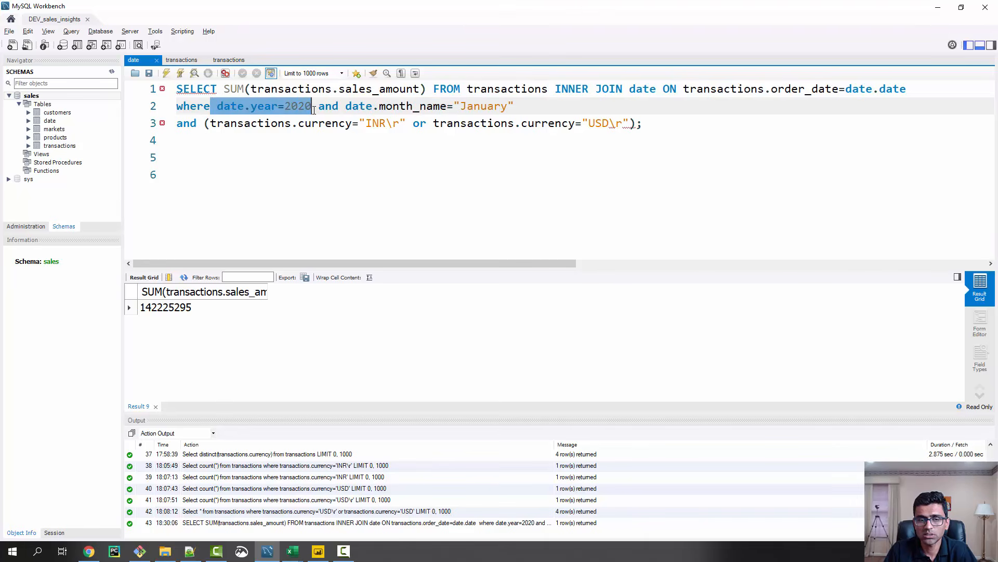
left_click(540, 108)
left_click_drag(427, 90, 908, 93)
left_click(545, 103)
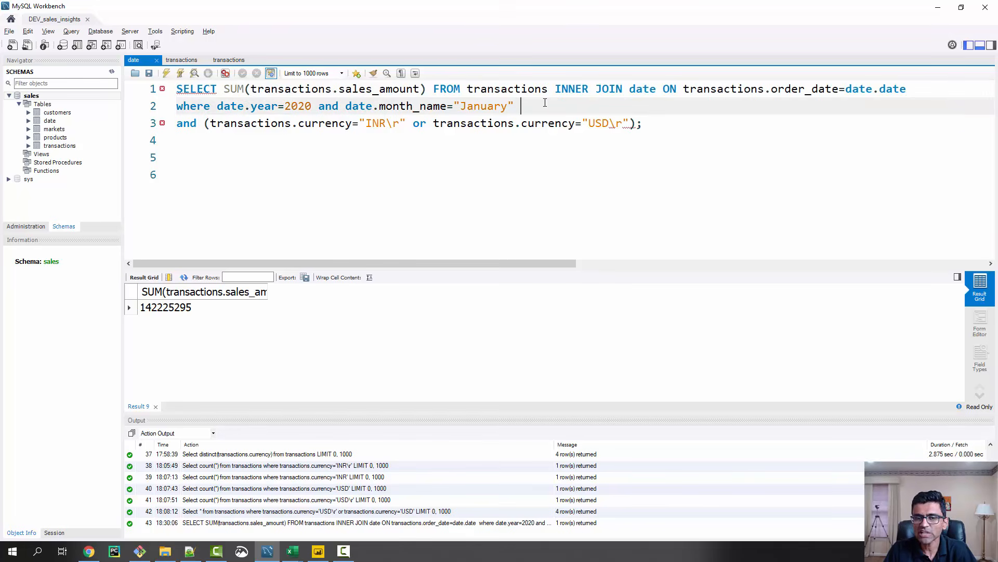
left_click_drag(662, 131, 145, 92)
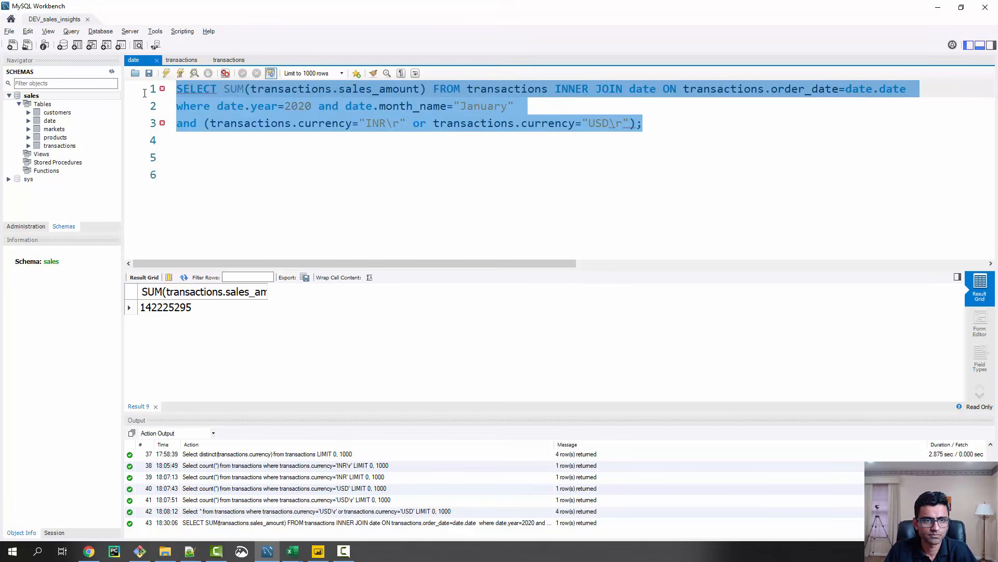
left_click(165, 73)
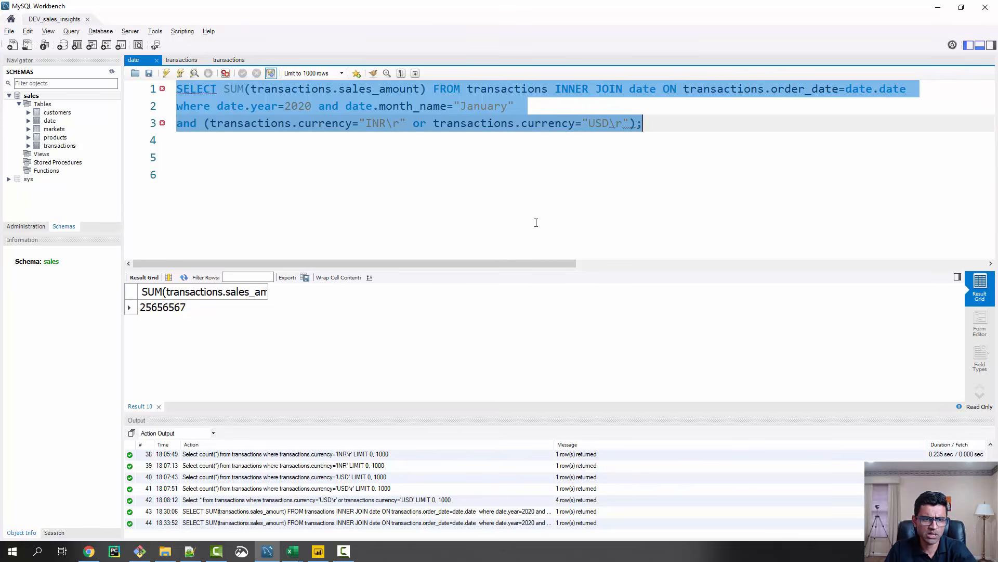
Compare the result with the Revenue card in Power BI, set the cy_date slicer to Feb 20, and return to MySQL Workbench
left_click(938, 7)
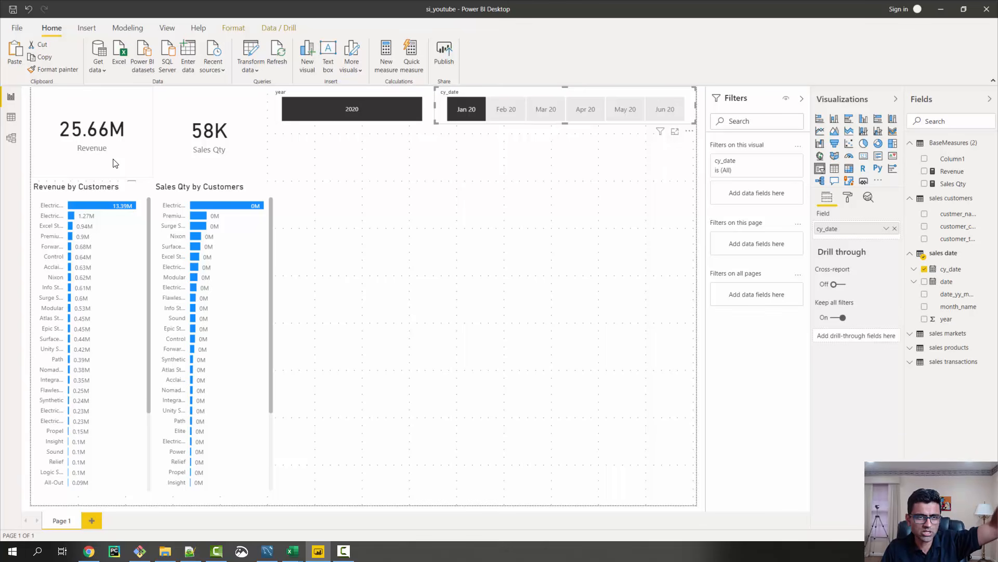
left_click(506, 117)
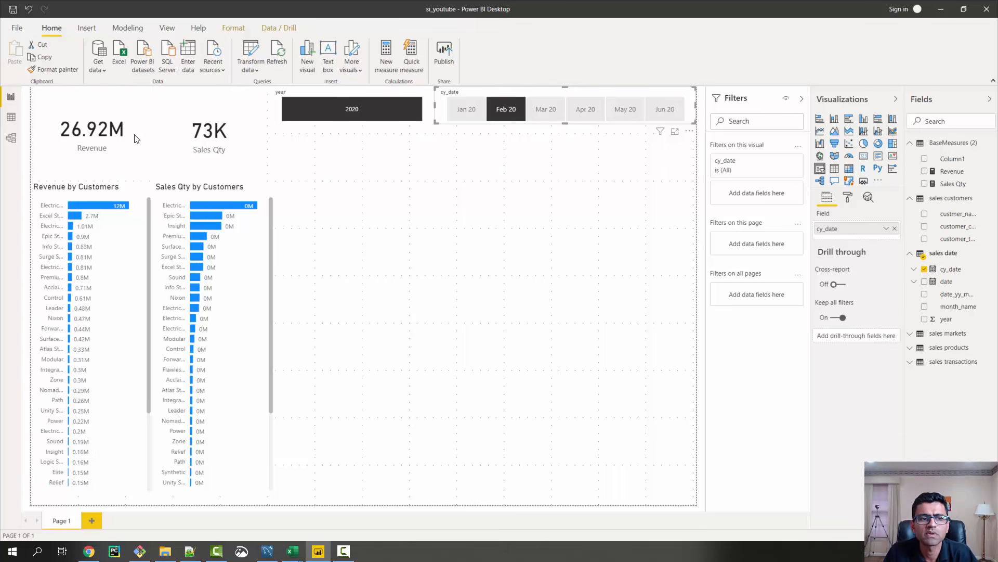
left_click(941, 9)
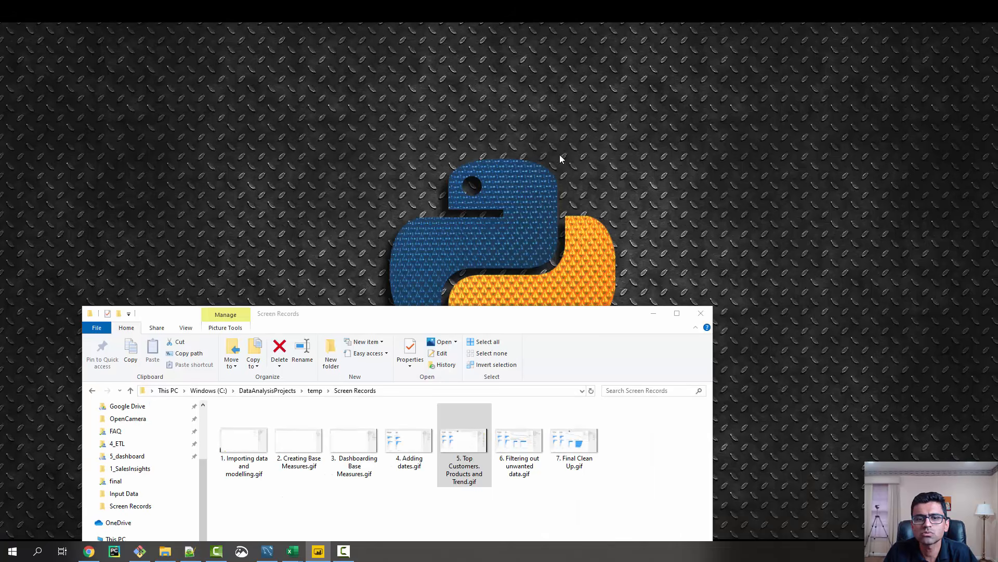
left_click(277, 554)
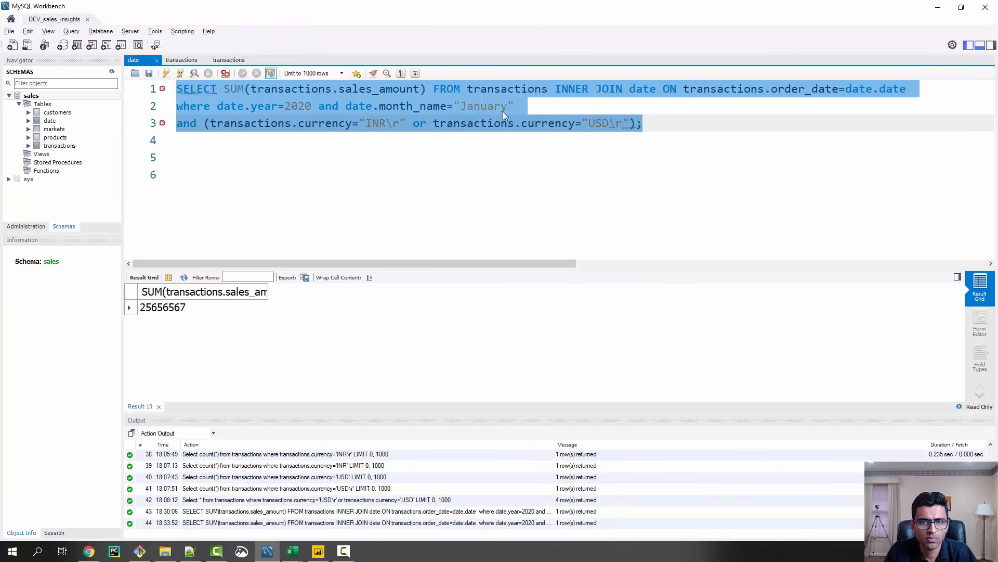
Change the query's month_name condition to February and run it
double_click(504, 110)
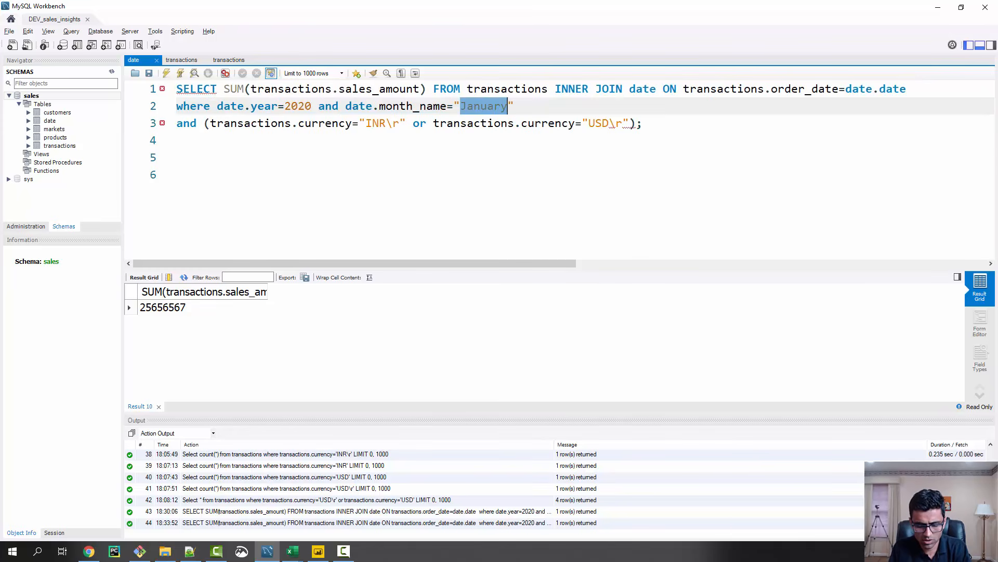
type("Februar")
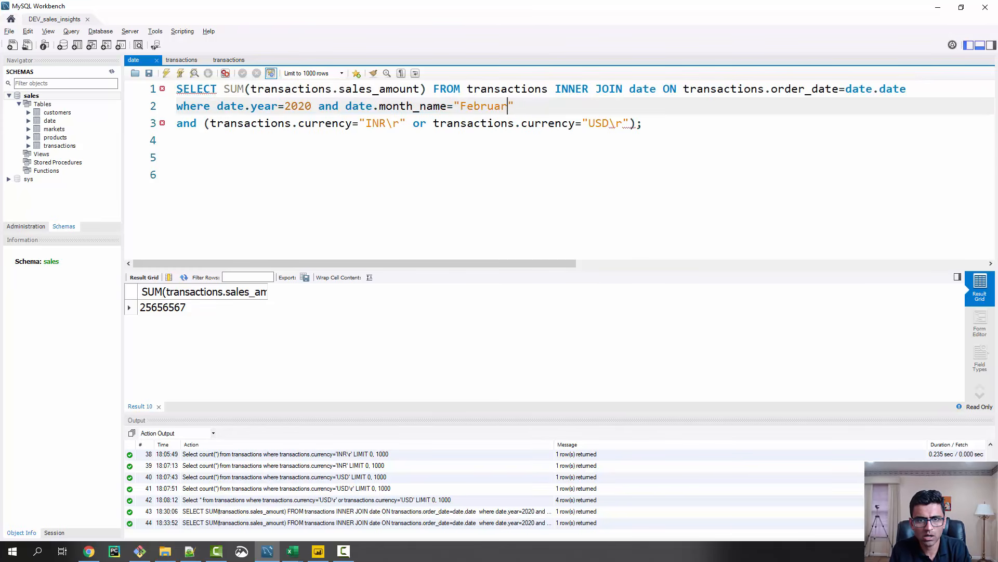
type("y")
key("ctrl+a")
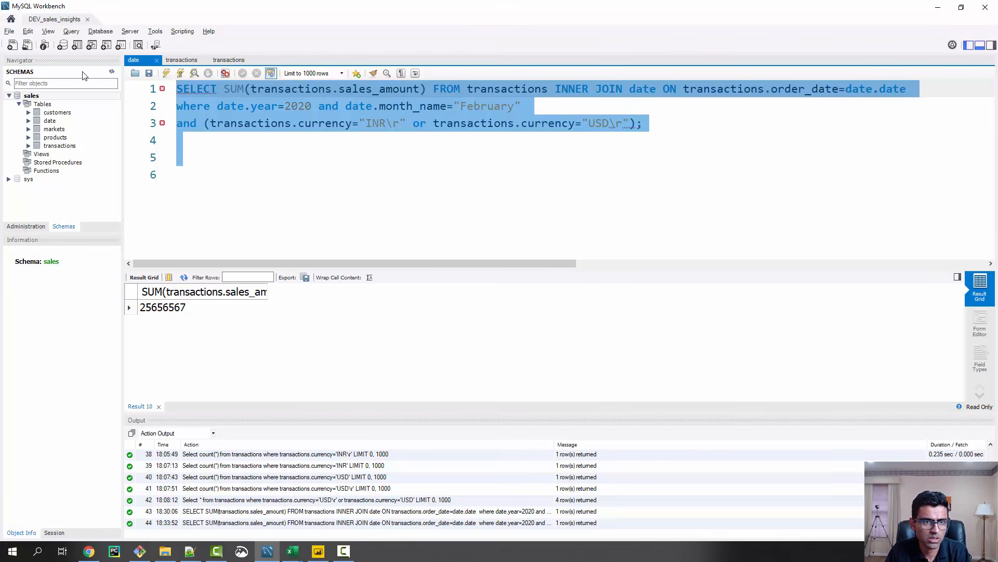
left_click(166, 73)
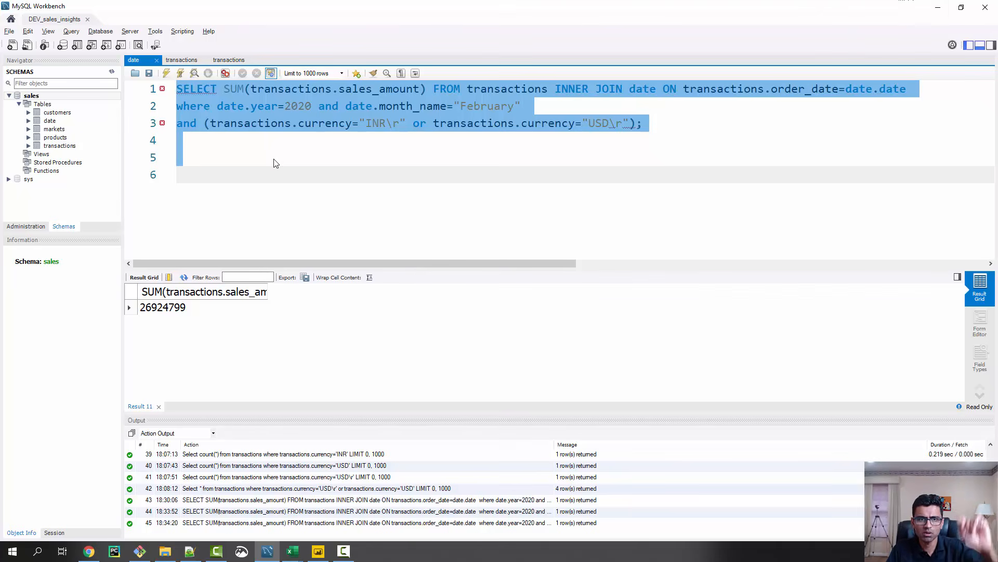
Remove the month_name condition from the query, set date.year to 2019, and run it
left_click(399, 95)
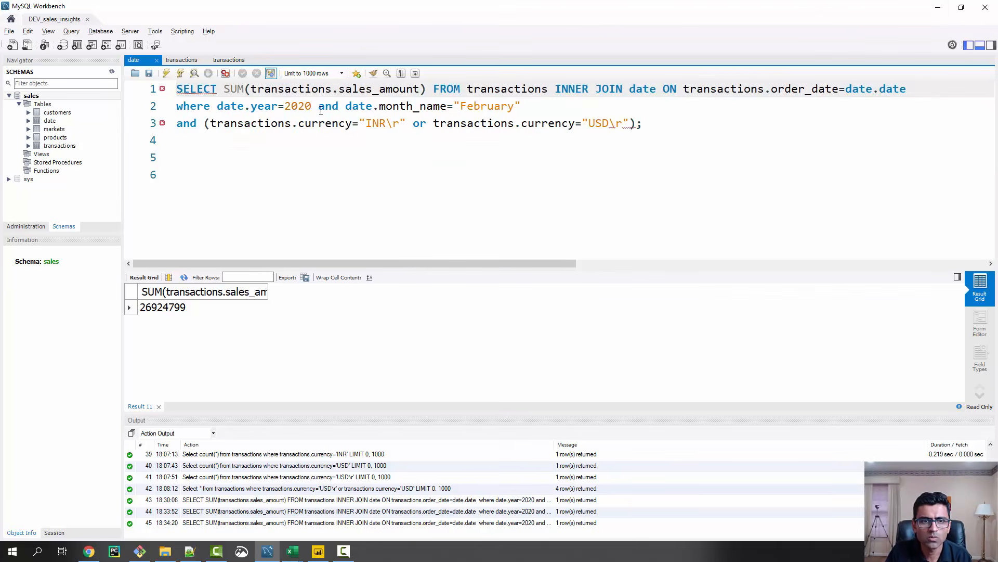
left_click_drag(318, 106, 576, 102)
key("Delete")
key("Delete")
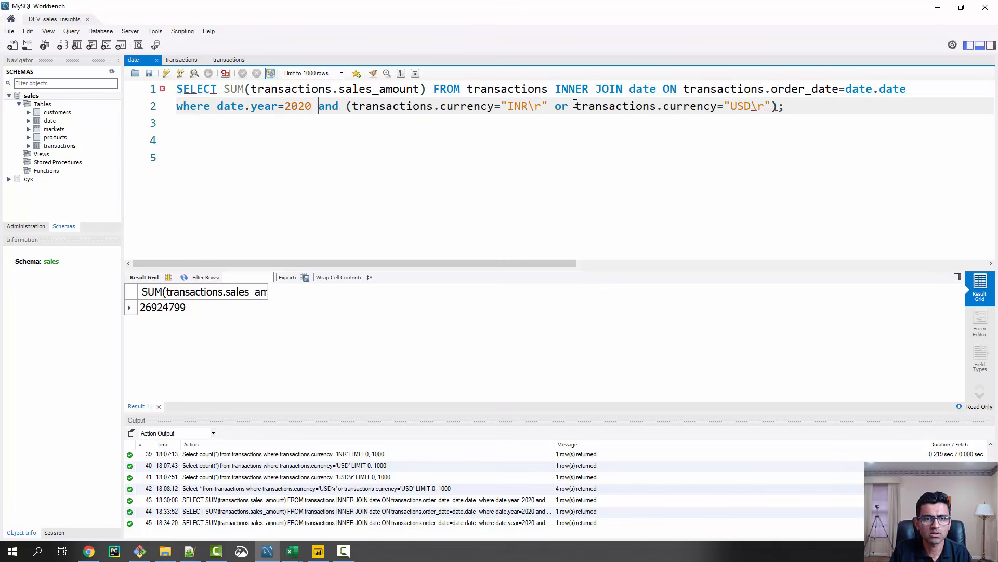
key("Left")
key("BackSpace")
key("BackSpace")
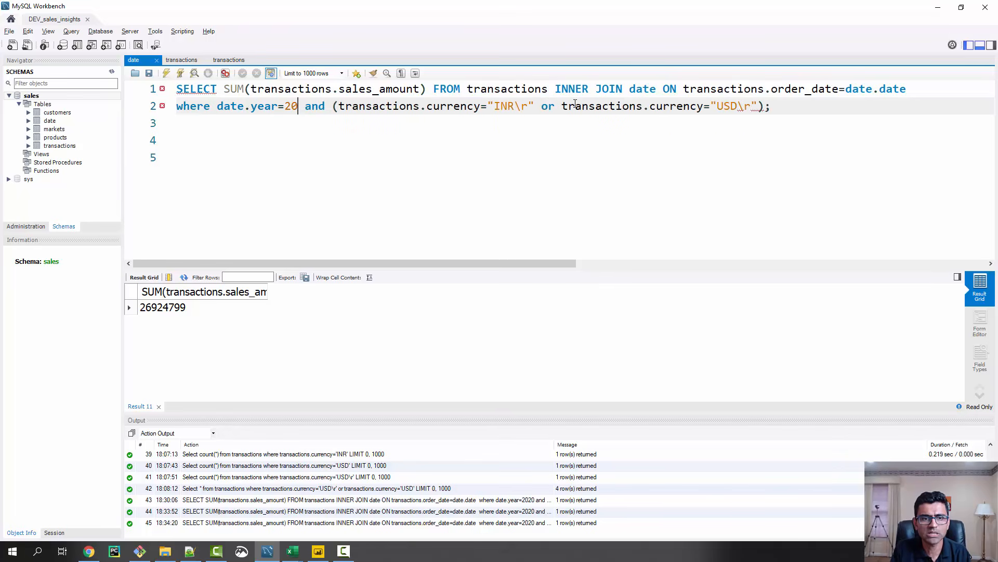
type("19")
key("ctrl+a")
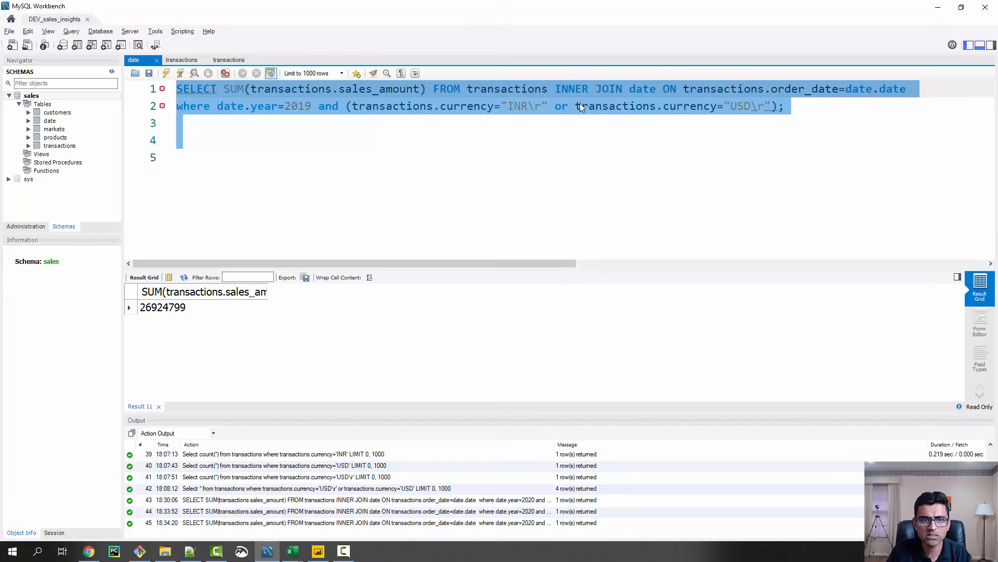
left_click(166, 73)
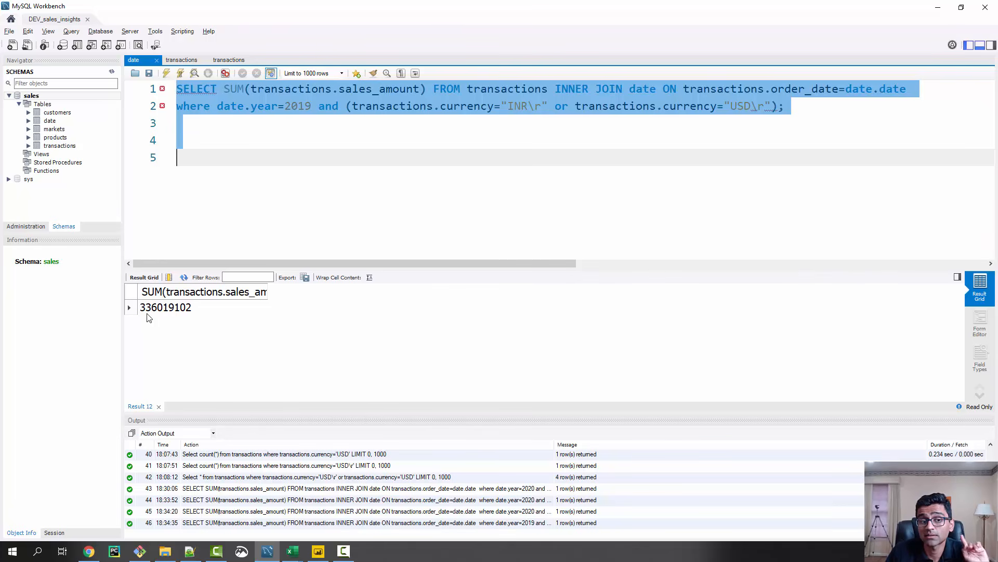
Switch to Power BI and clear the Feb 20 selection in the cy_date slicer, keeping 2020 selected in the year slicer
left_click(938, 7)
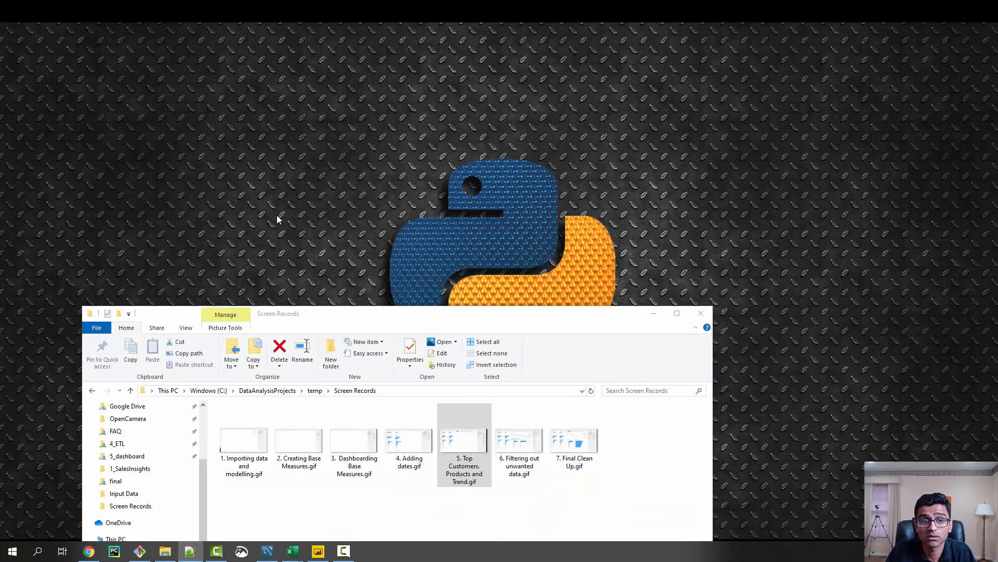
left_click(319, 551)
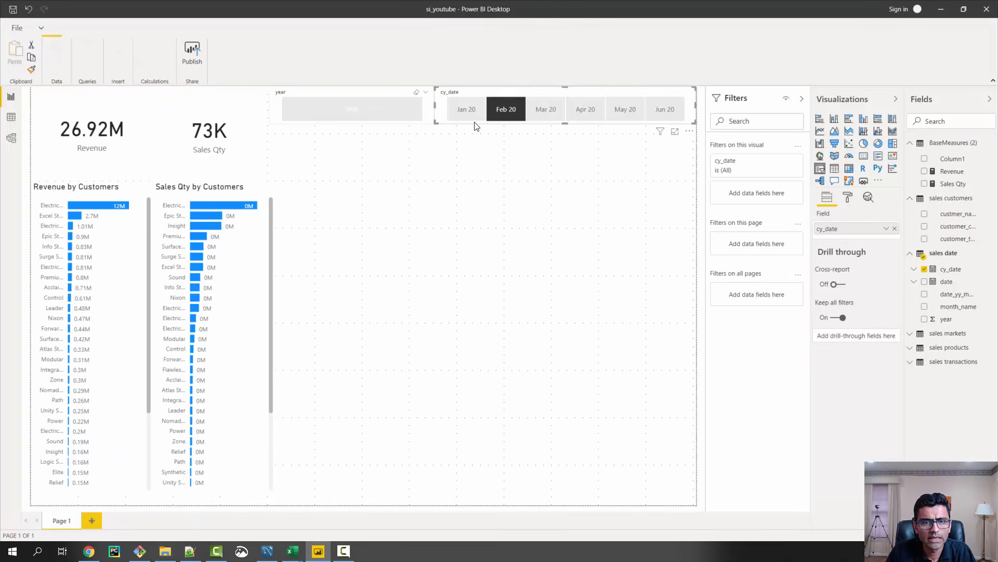
left_click(502, 111)
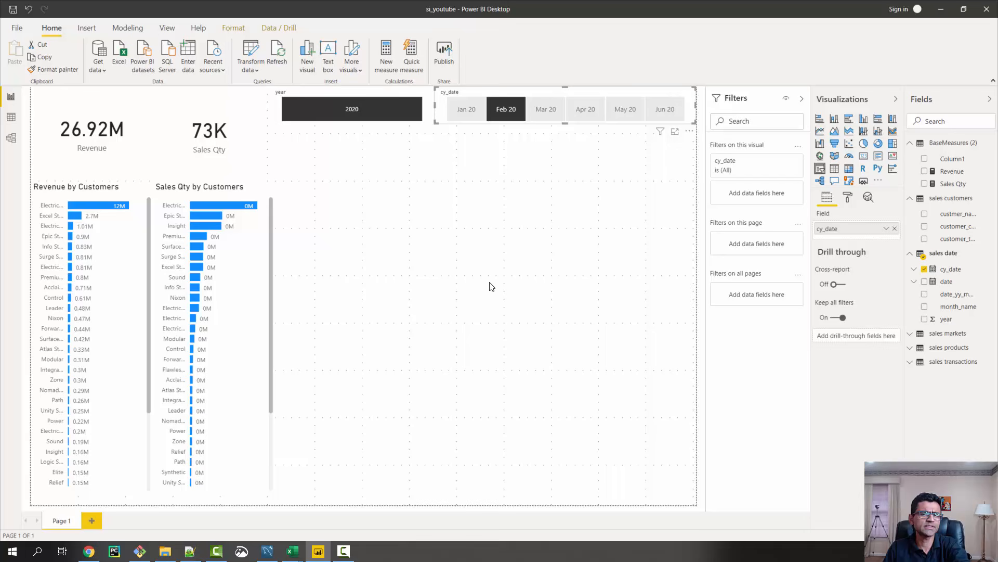
left_click(513, 107)
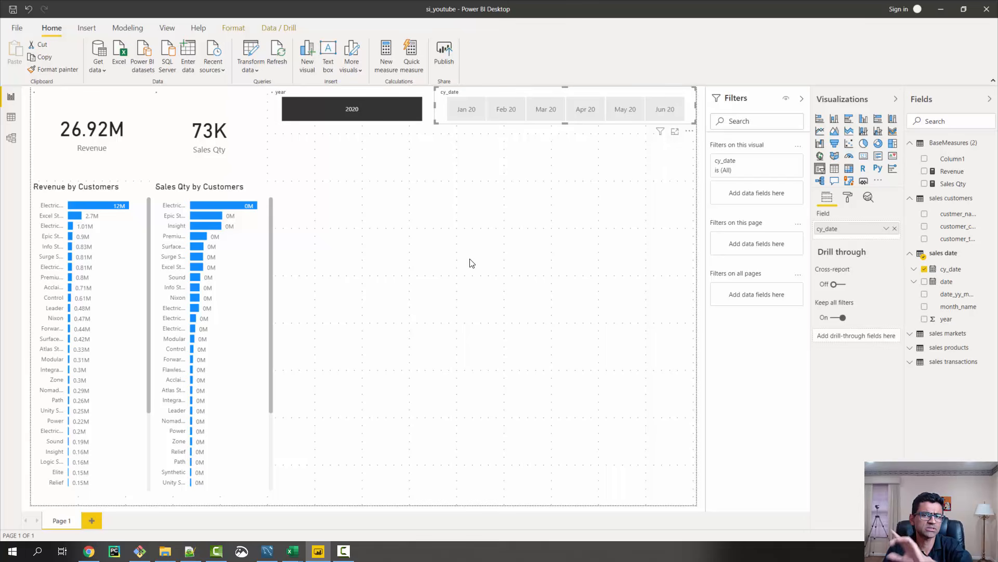
left_click(409, 118)
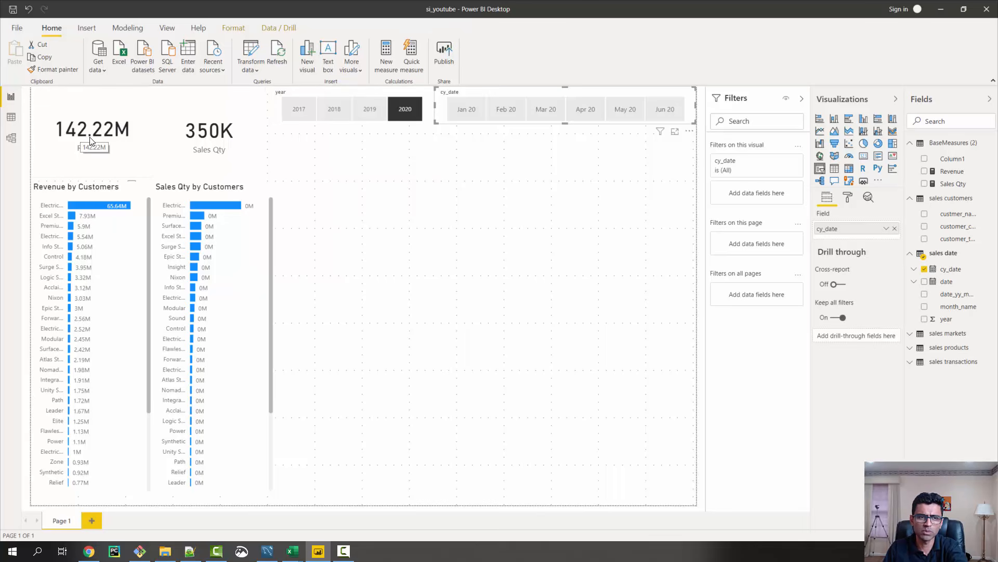
Filter the year slicer to 2019 and compare the Revenue card with the 2019 query result in MySQL Workbench
left_click(368, 116)
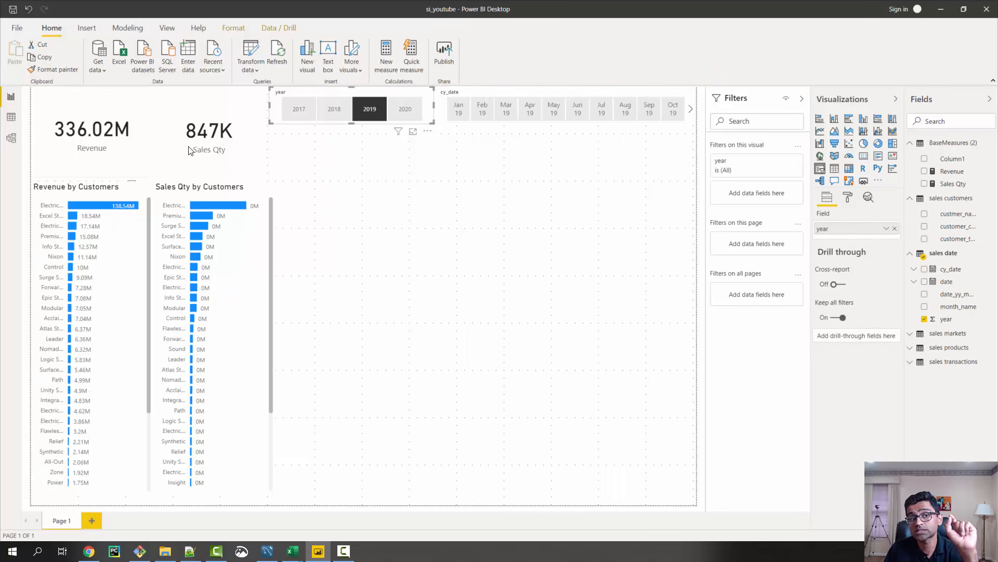
left_click(941, 8)
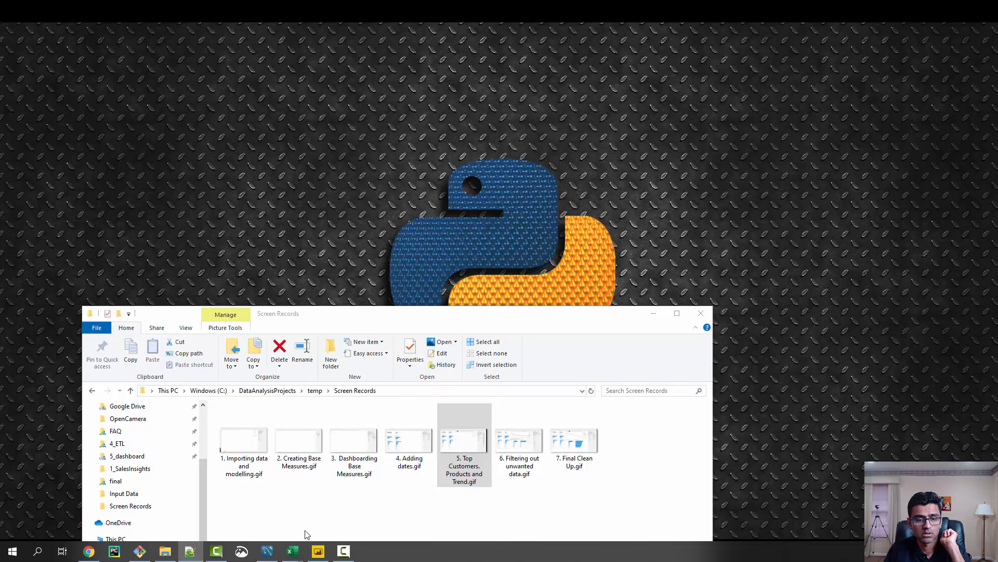
left_click(267, 551)
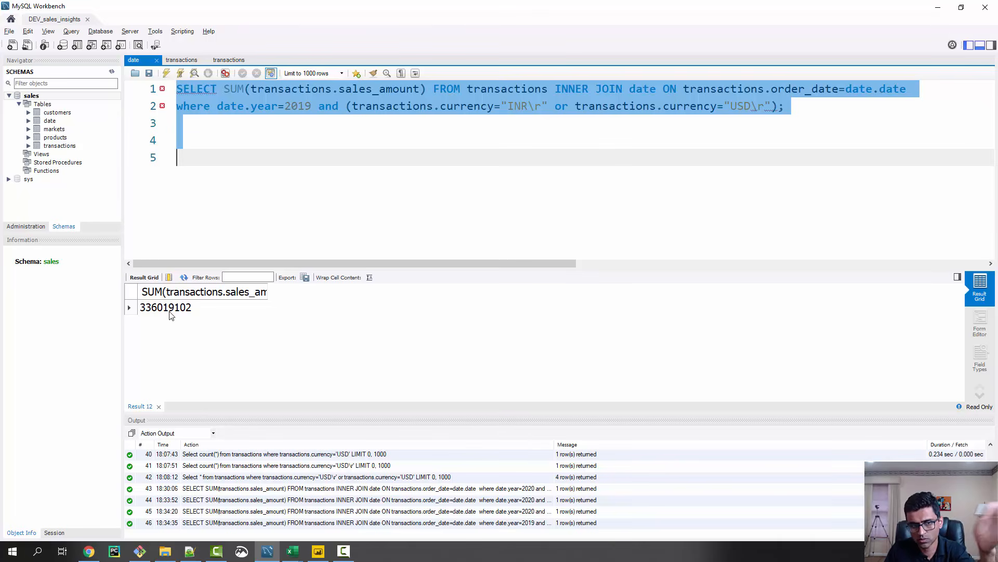
left_click(406, 106)
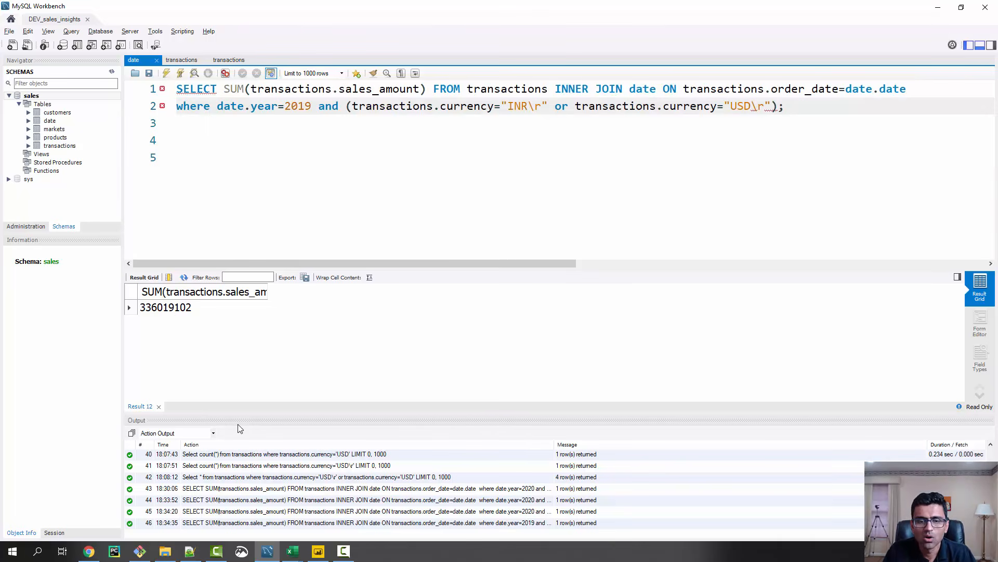
Switch to Power BI and replace custmer_name with markets_name from sales markets on the Revenue by Customers chart's axis
left_click(319, 551)
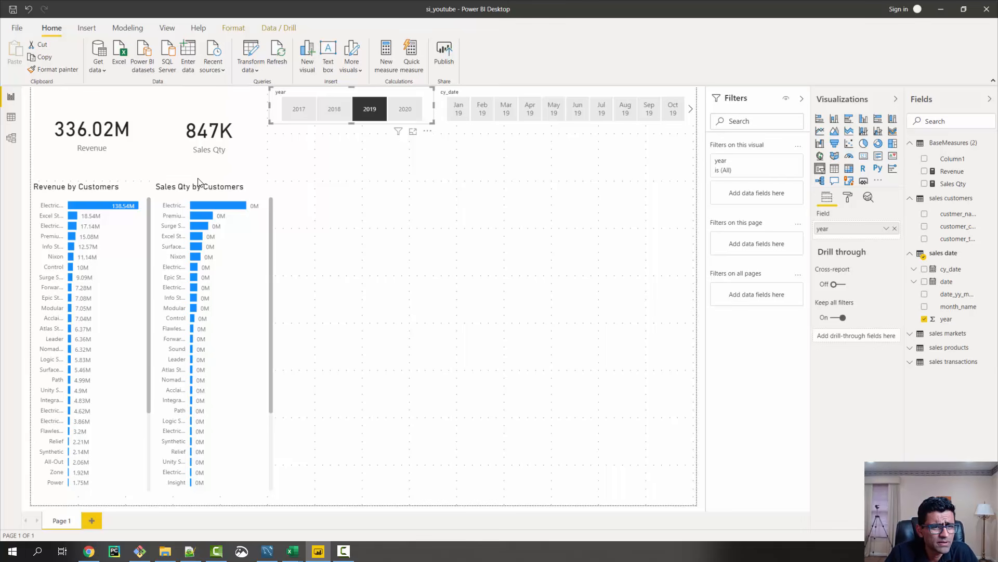
left_click(97, 194)
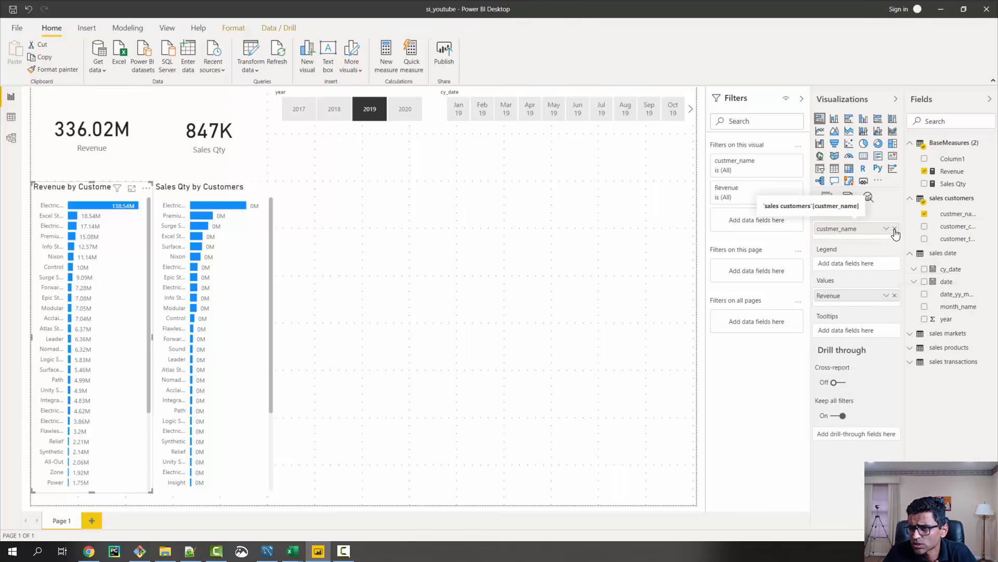
left_click(910, 335)
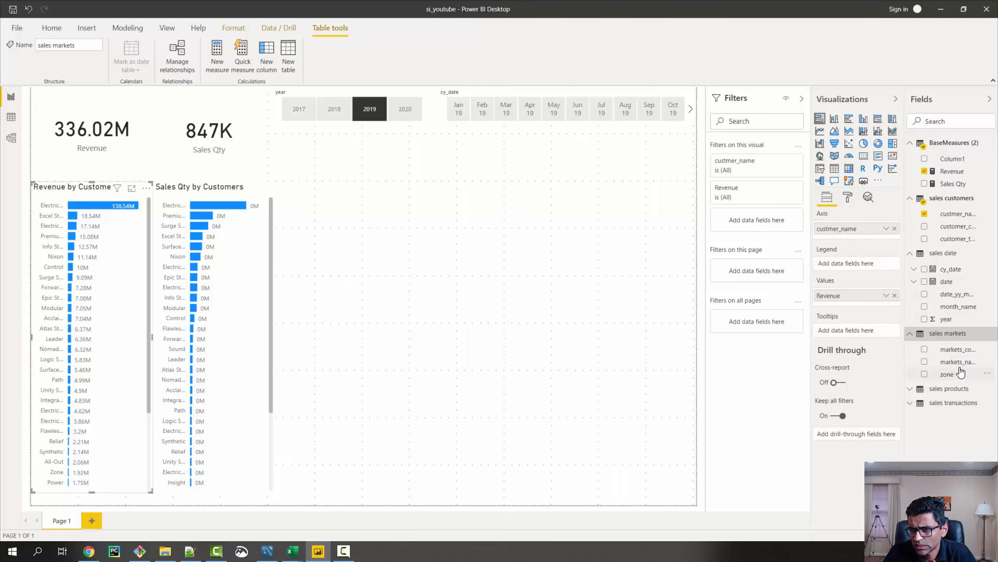
left_click_drag(960, 362, 888, 254)
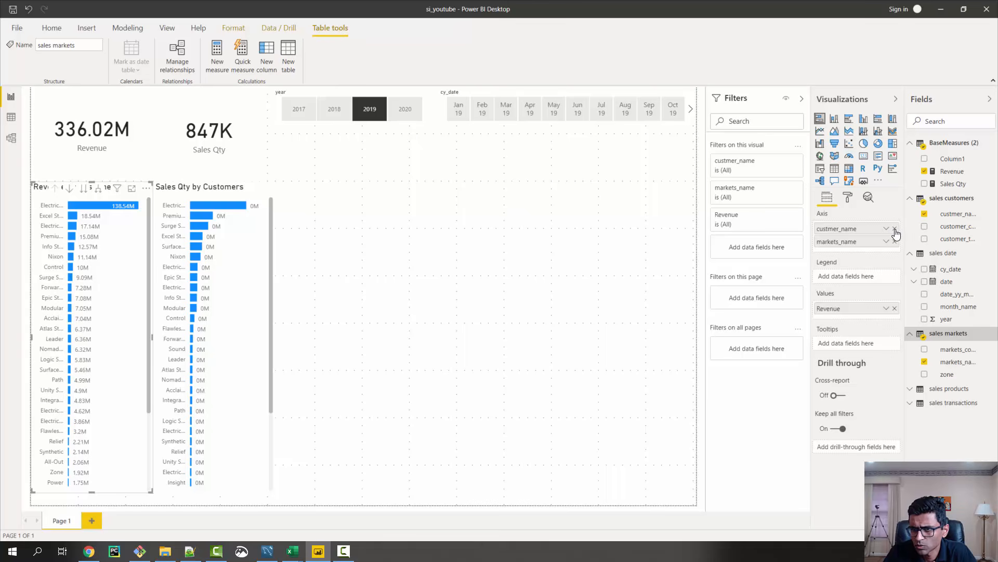
left_click(895, 229)
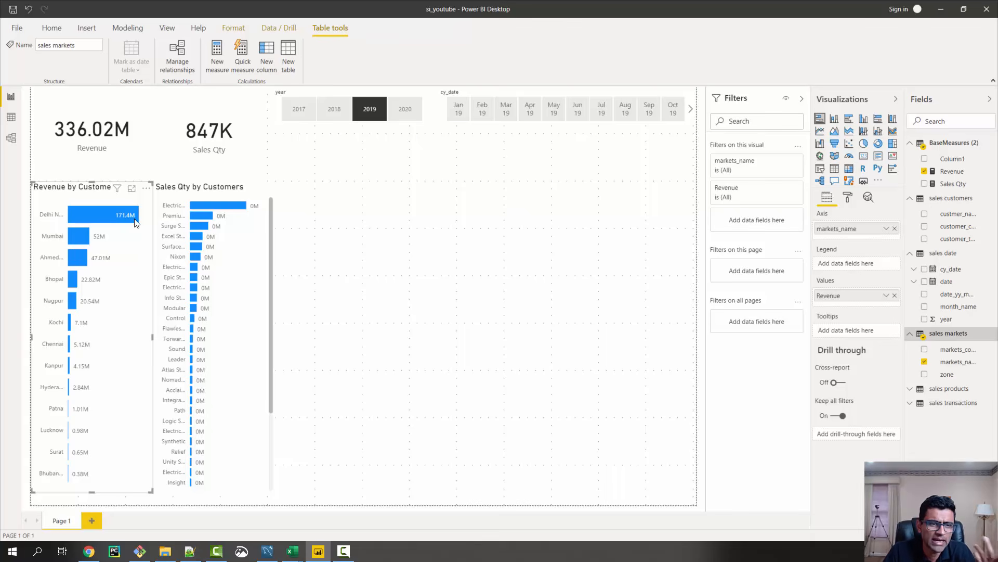
Replace custmer_name with markets_name on the axis of the Sales Qty by Customers chart
mouse_move(135, 222)
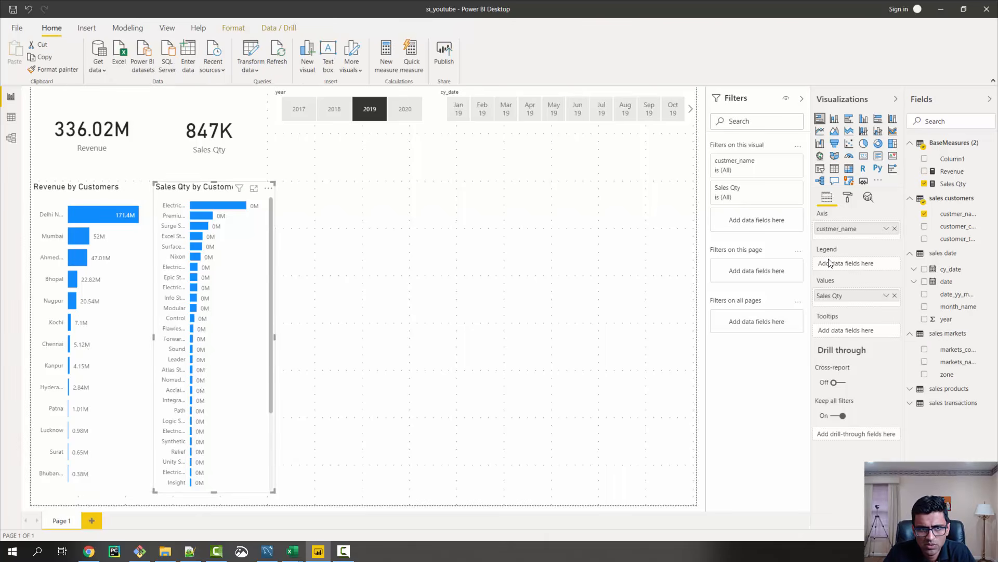
left_click(895, 229)
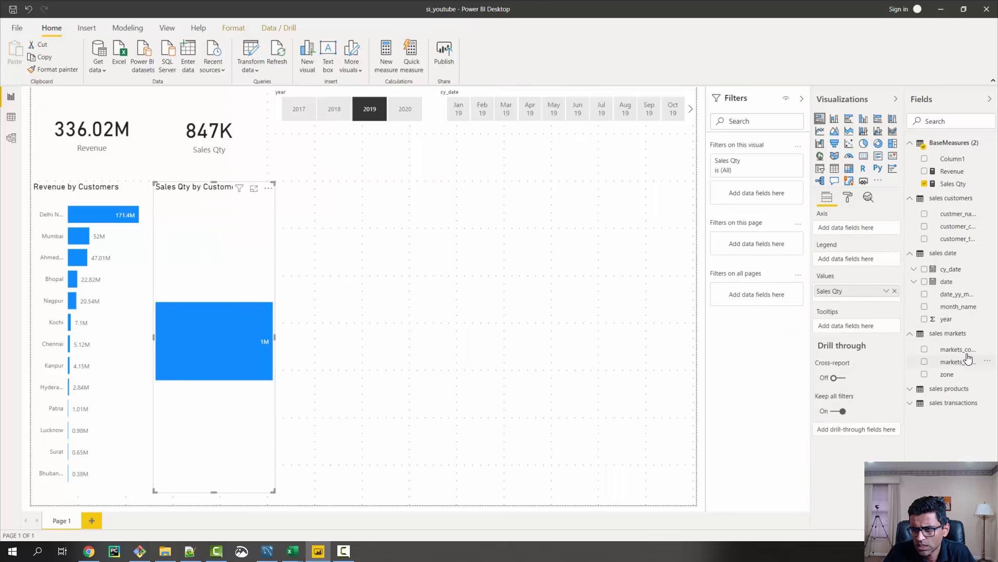
left_click_drag(966, 364, 862, 233)
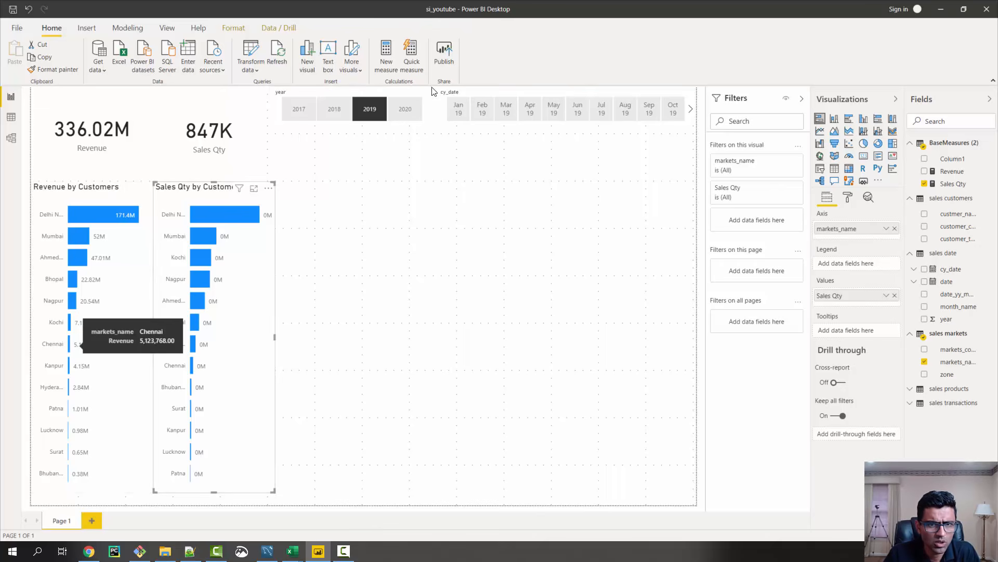
Set the year slicer to 2020, filter the page to Chennai through the revenue chart, and switch to MySQL Workbench
left_click(405, 110)
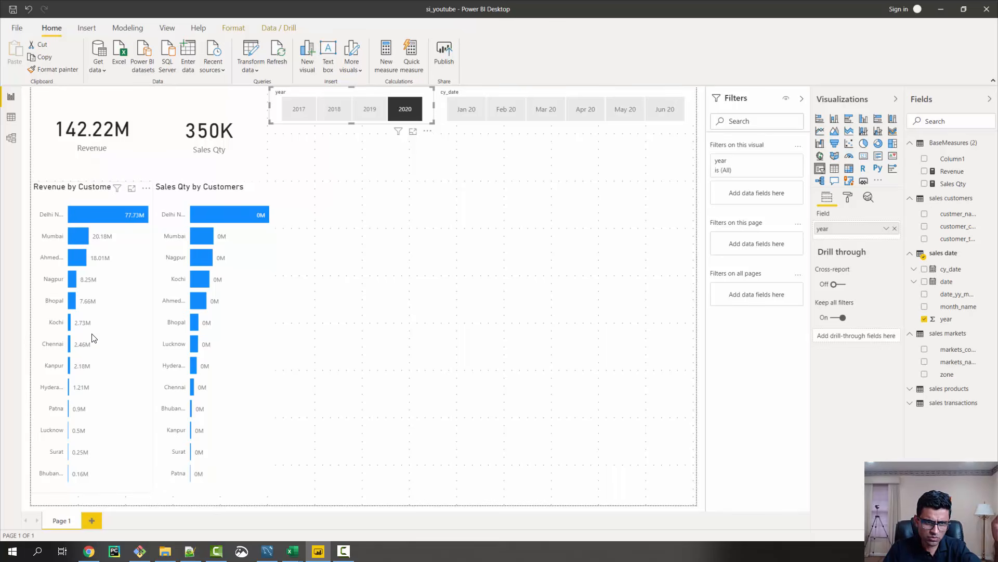
left_click(70, 344)
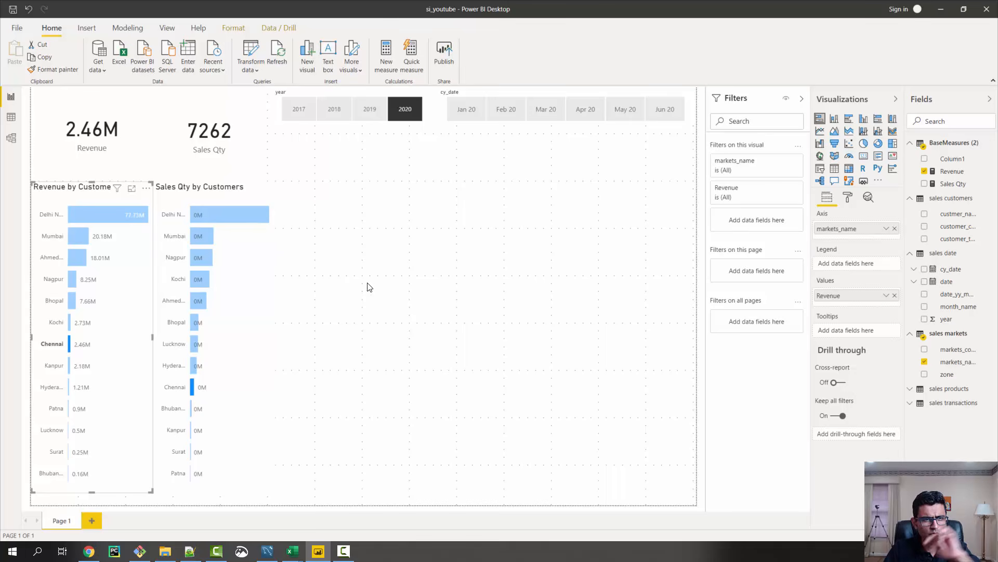
left_click(271, 556)
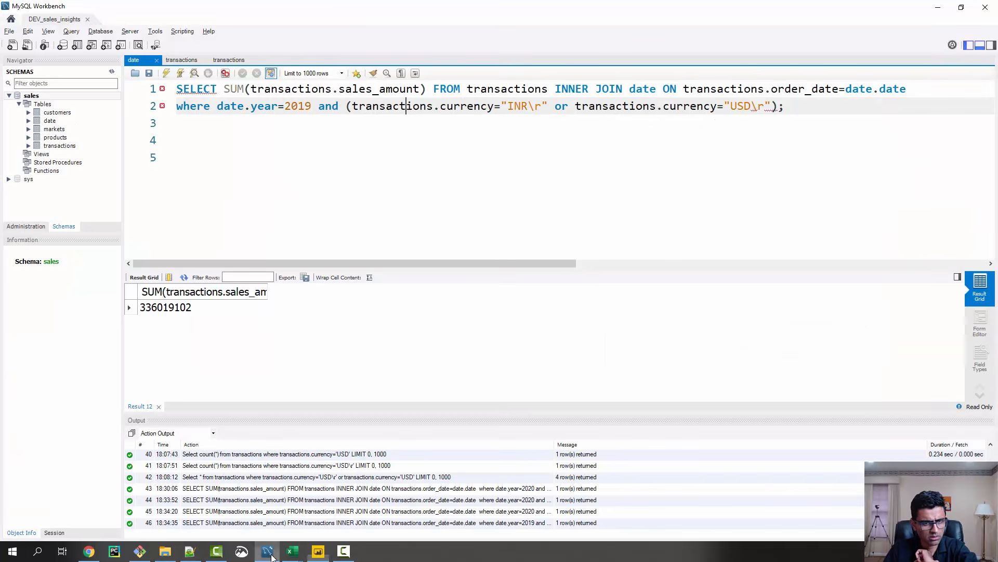
Copy the 2020 Chennai total revenue query from the GitHub README and replace the existing query in MySQL Workbench with it
left_click(89, 551)
left_click(388, 311)
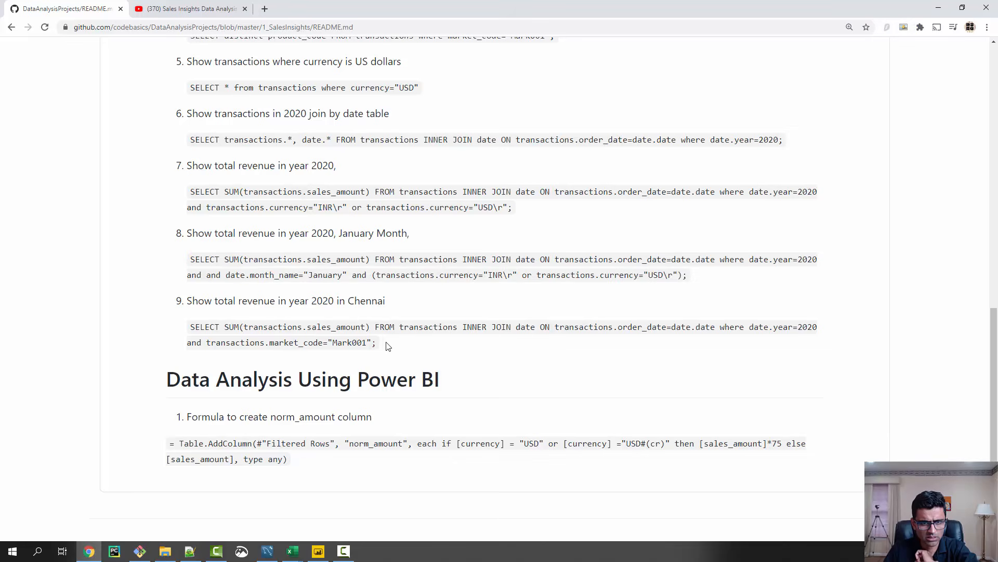
left_click_drag(388, 344, 198, 331)
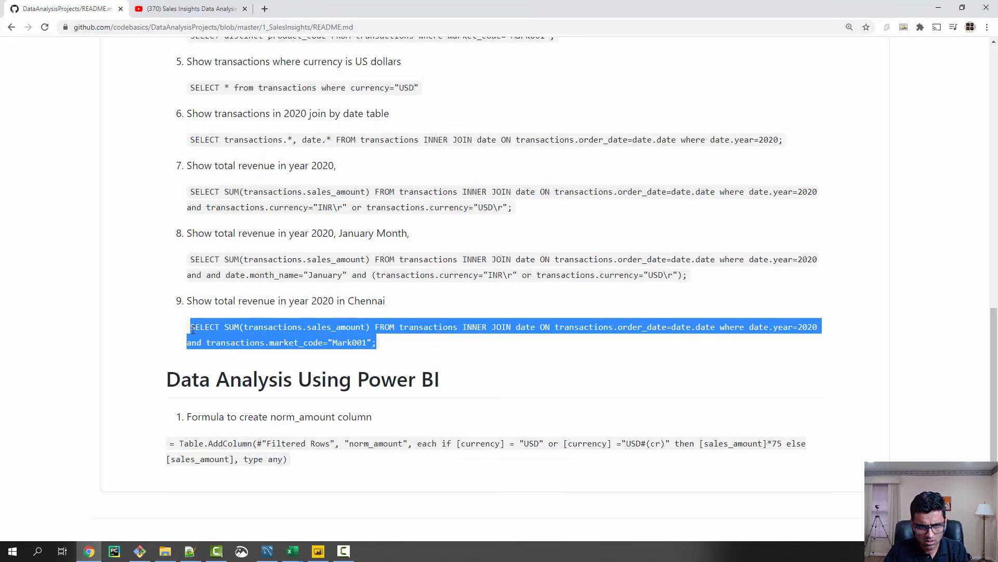
key("alt+Tab")
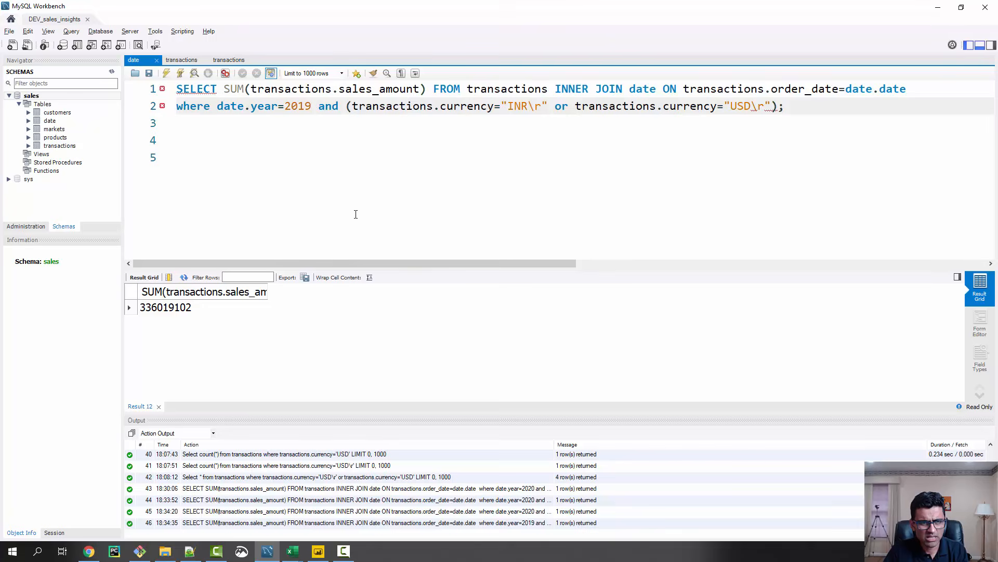
key("ctrl+a")
type("SELECT SUM(transactions.sales_amount) FROM transactions INNER JOIN date ON transactions.order_date=date.date where date.year=2020 and transactions.market_code=\"Mark001\";")
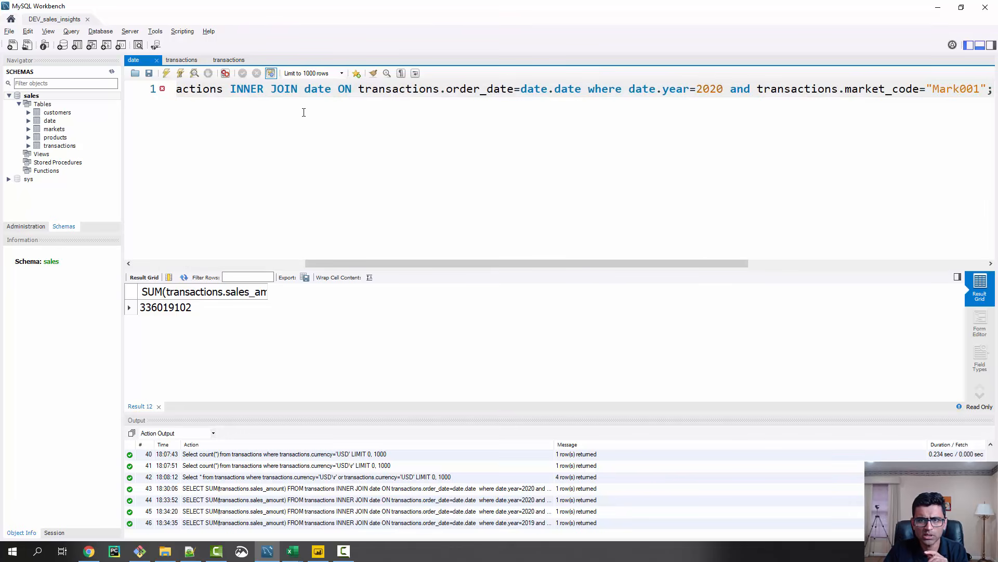
Break the query into three lines before INNER JOIN and "and", restore the missing S in SELECT, and run it
left_click(230, 89)
key("Return")
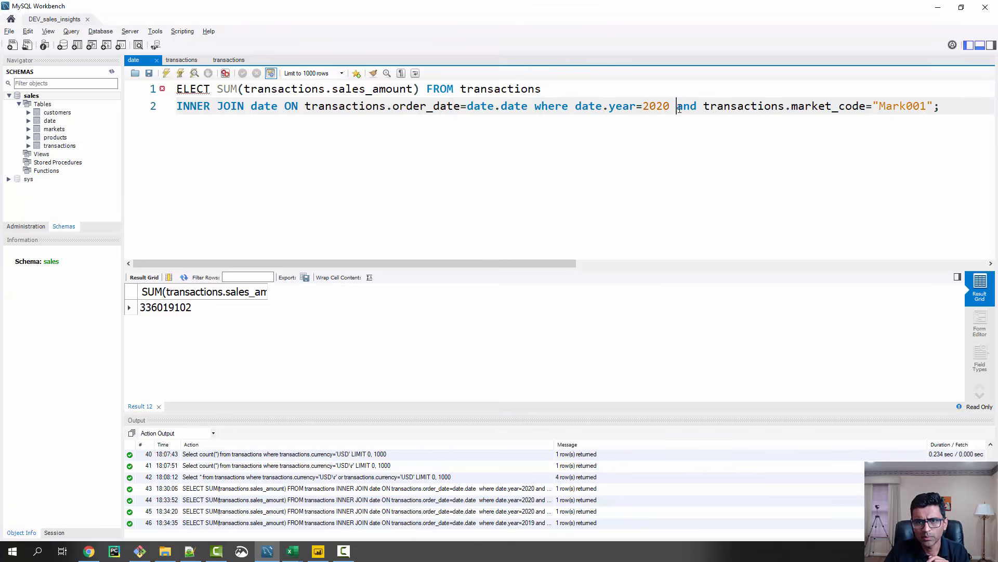
key("Return")
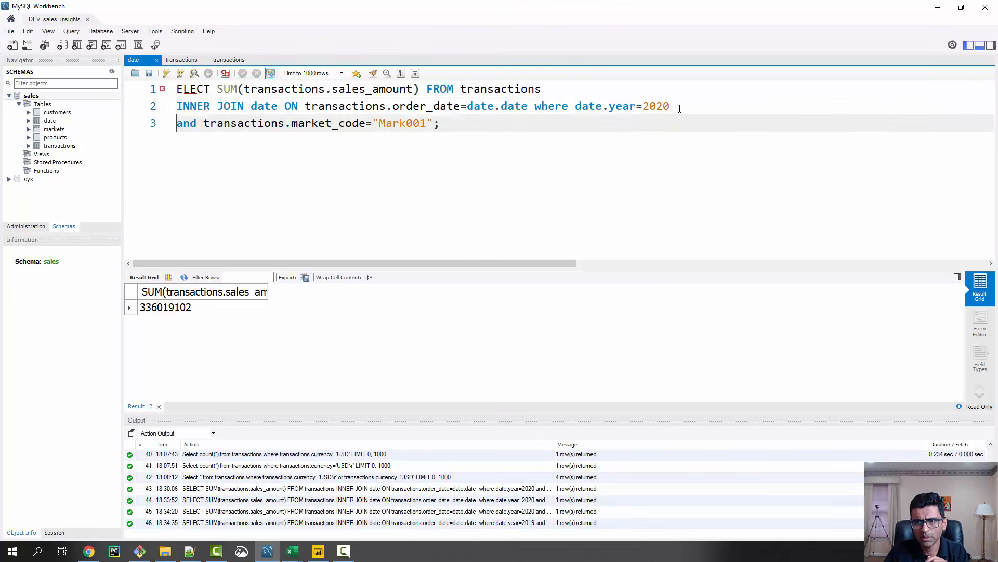
double_click(415, 123)
left_click(455, 124)
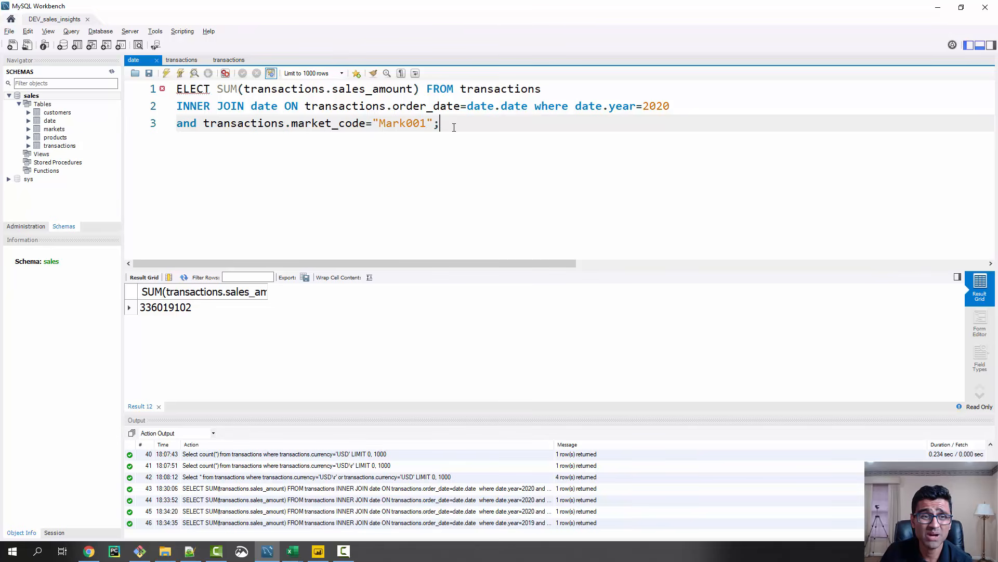
left_click(177, 90)
type("S")
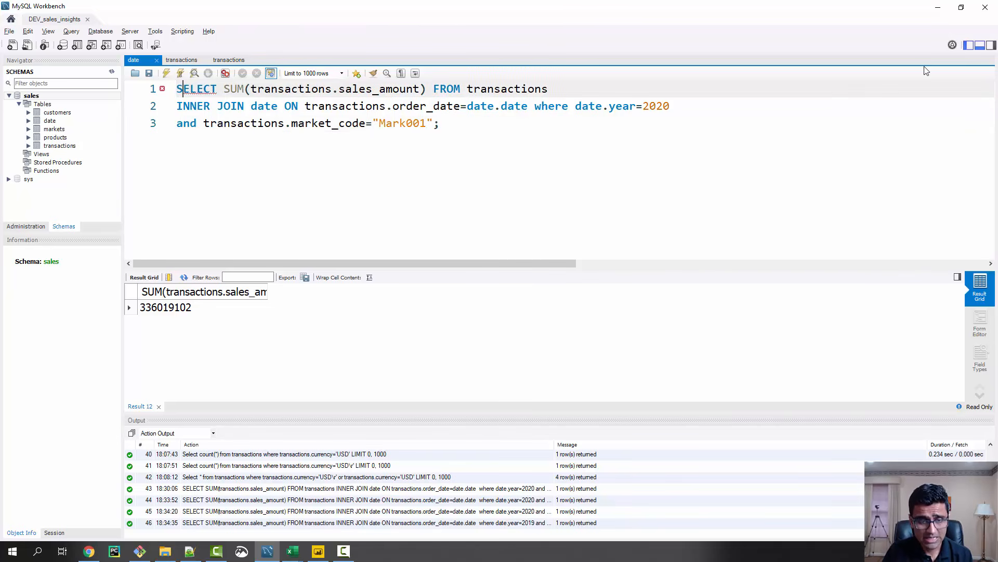
key("ctrl+a")
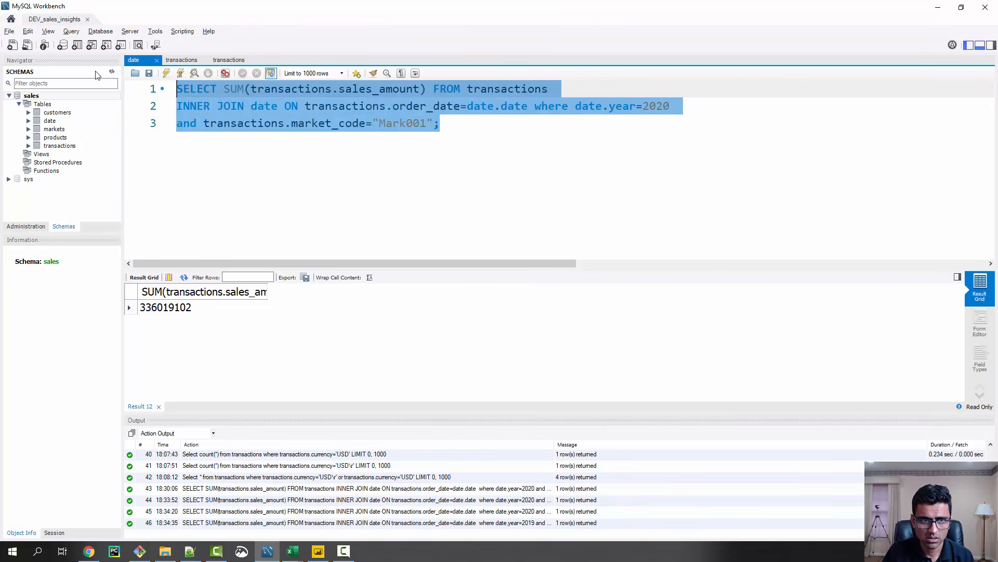
key("ctrl+Return")
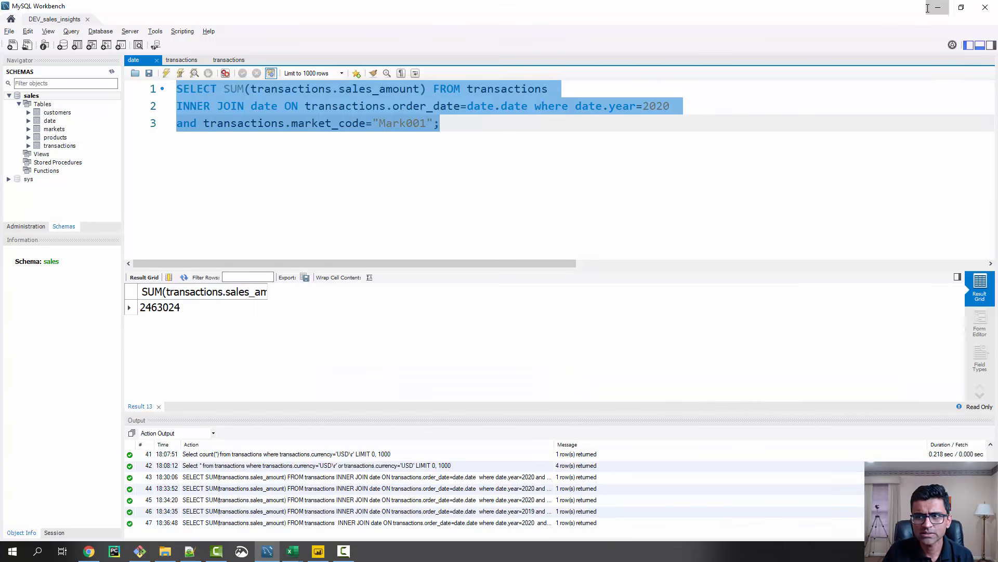
Switch to Power BI, look up Chennai's markets_code in the sales markets table data, and return to the report page
key("alt+Tab")
left_click(318, 550)
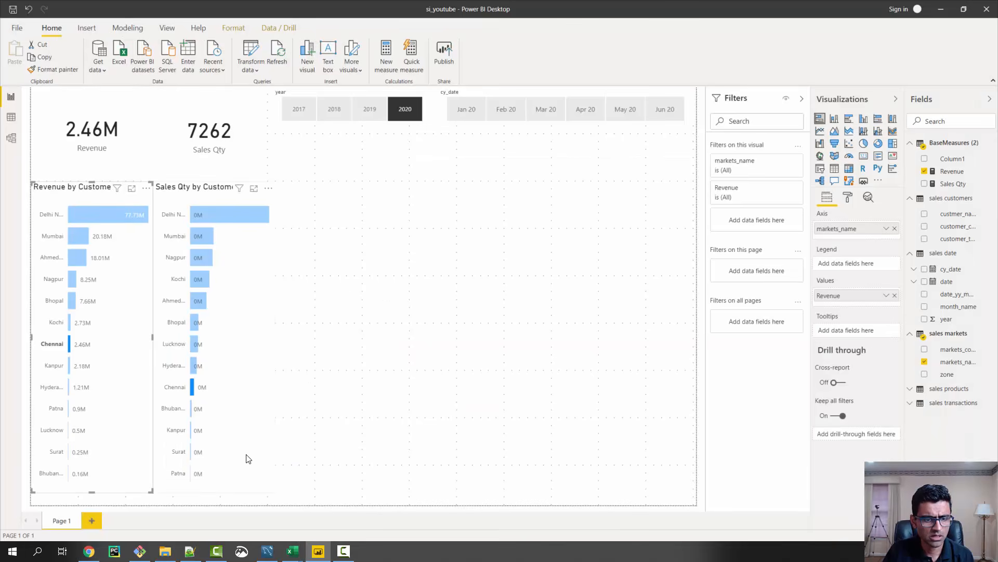
left_click(11, 117)
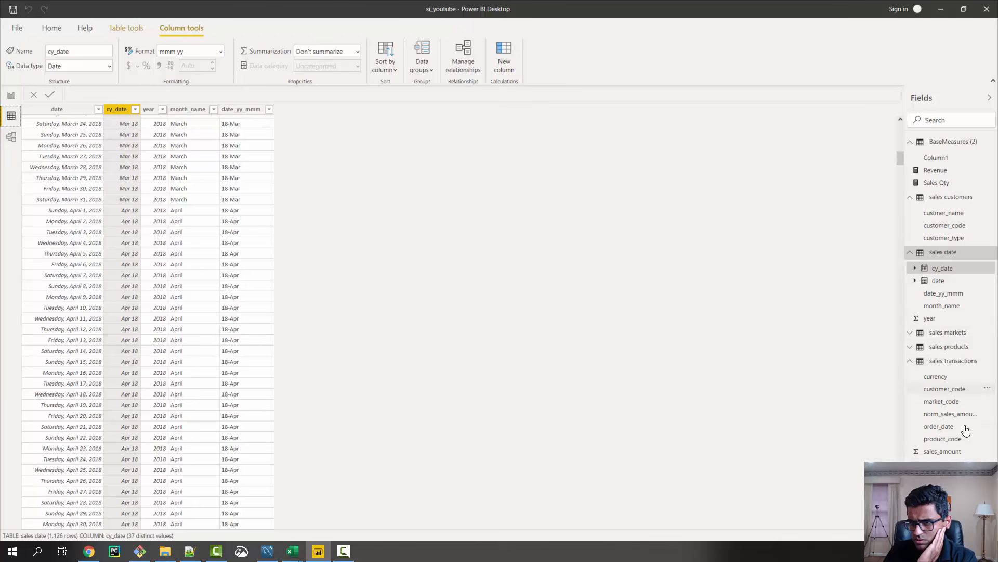
left_click(962, 335)
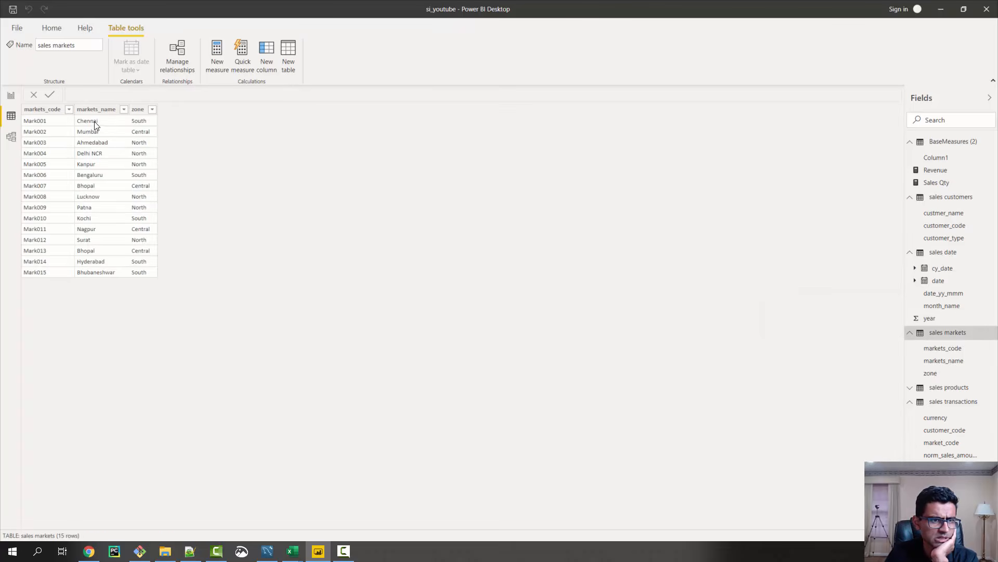
left_click(46, 124)
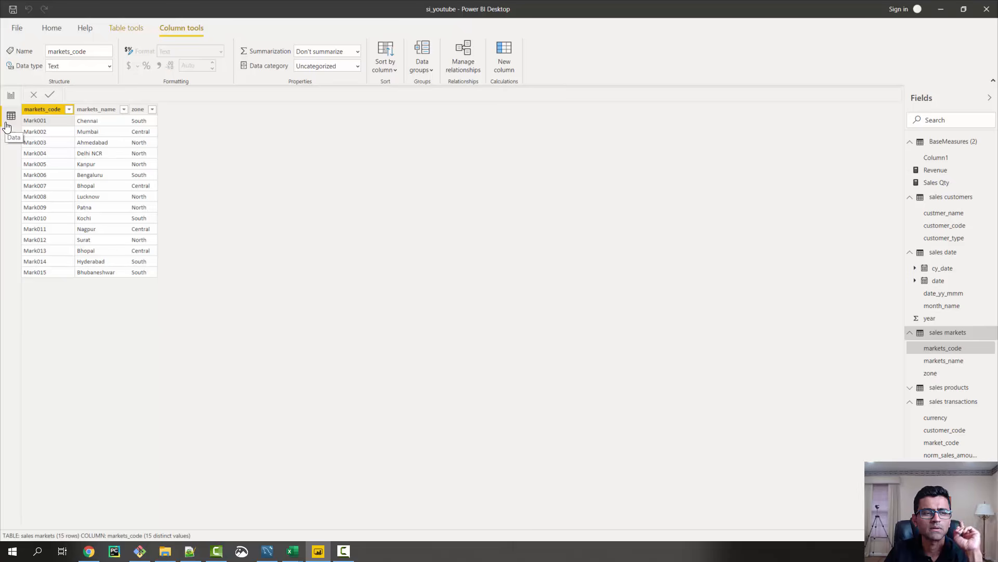
left_click(11, 96)
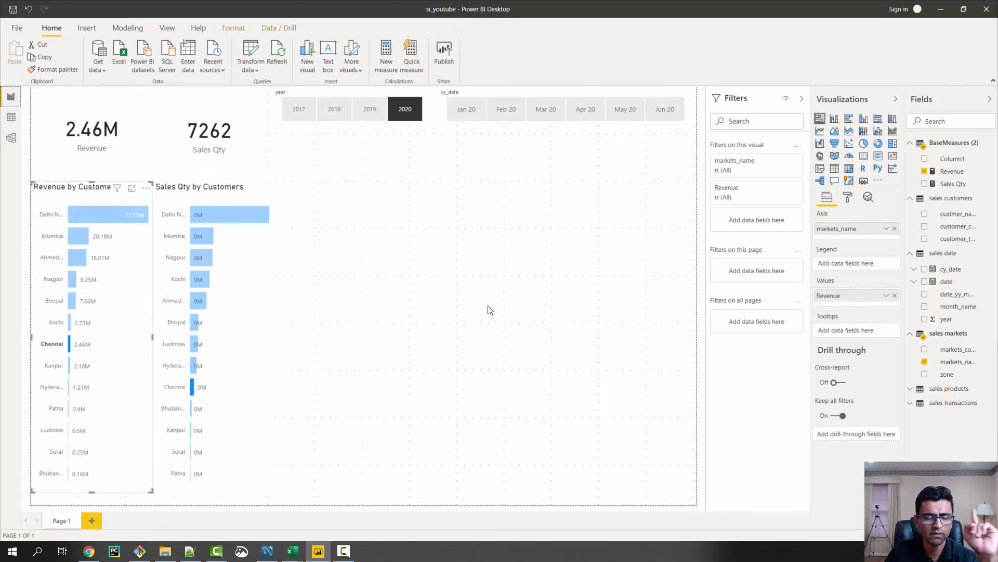
Clear the Chennai selection and change the revenue bar chart's title to "Revenue by Markets"
left_click(67, 344)
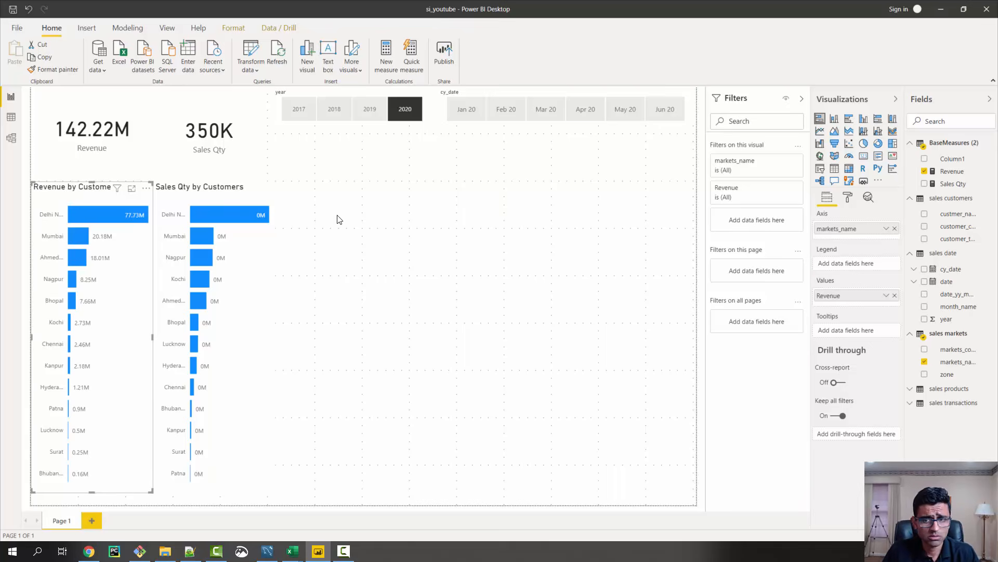
left_click(849, 198)
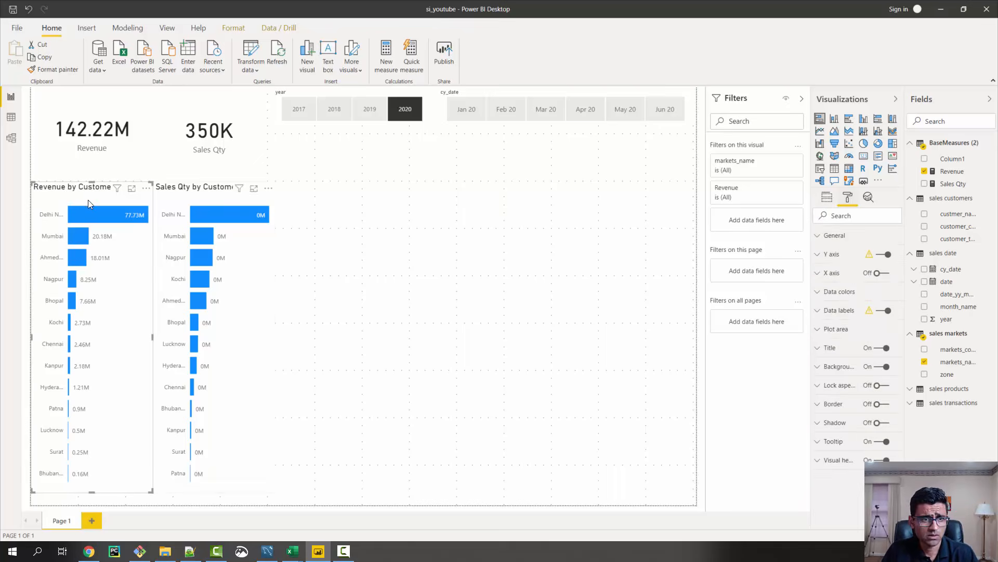
left_click(822, 352)
scroll(850, 436, "down", 1)
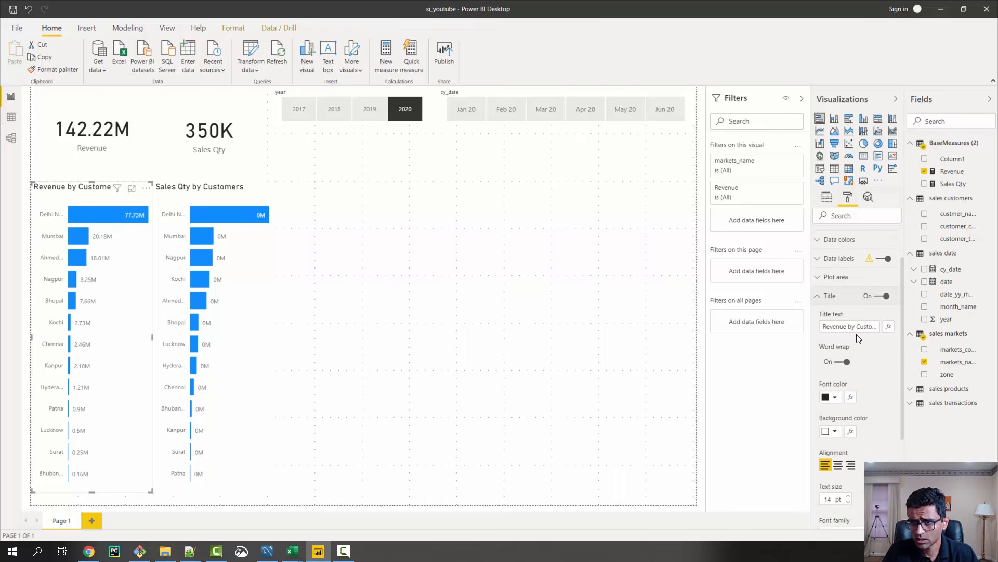
left_click_drag(858, 328, 919, 329)
type("Market")
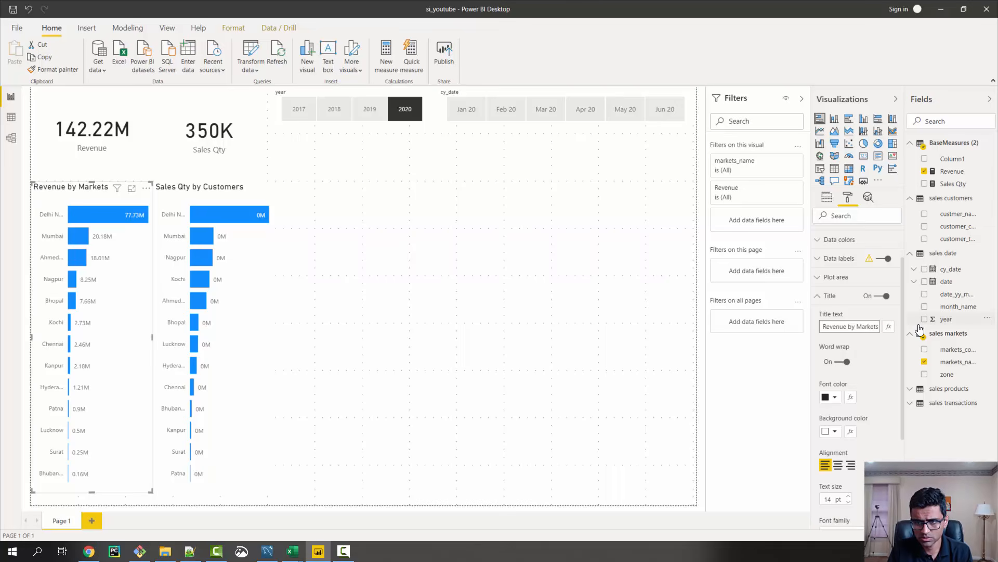
key("ctrl+shift+Left")
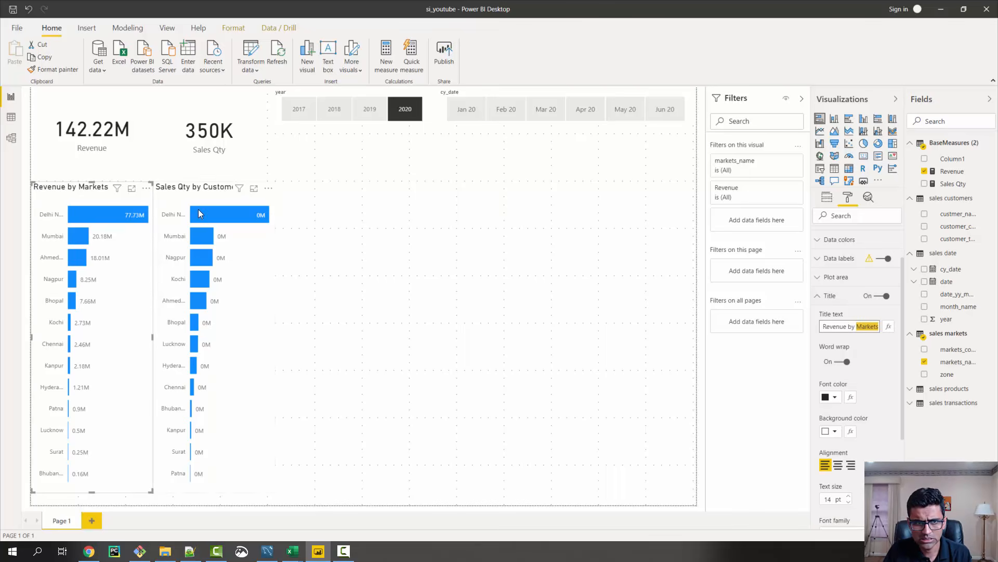
Change the sales quantity bar chart's title to "Sales Qty by Markets" and clear the Delhi NCR selection
left_click(234, 209)
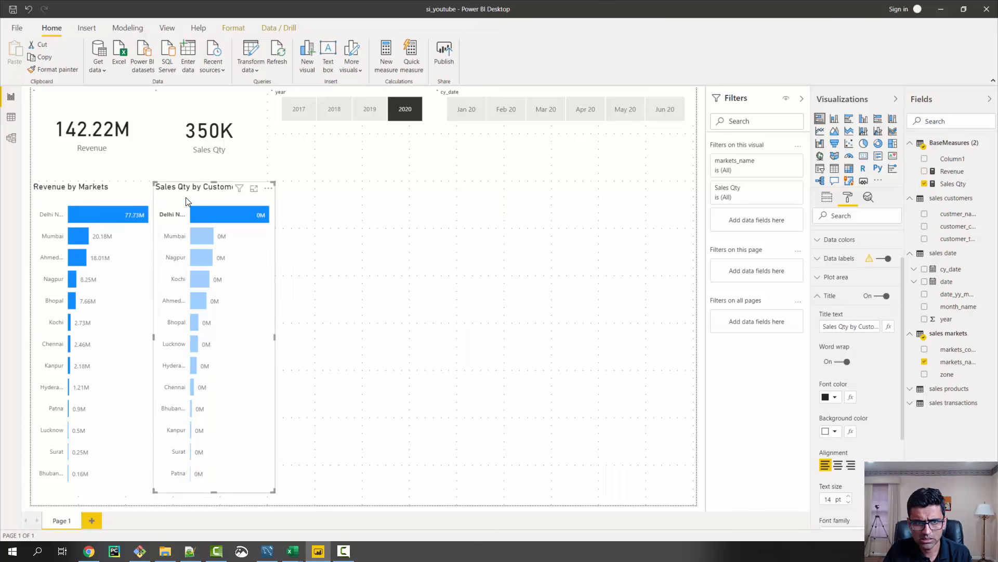
double_click(868, 329)
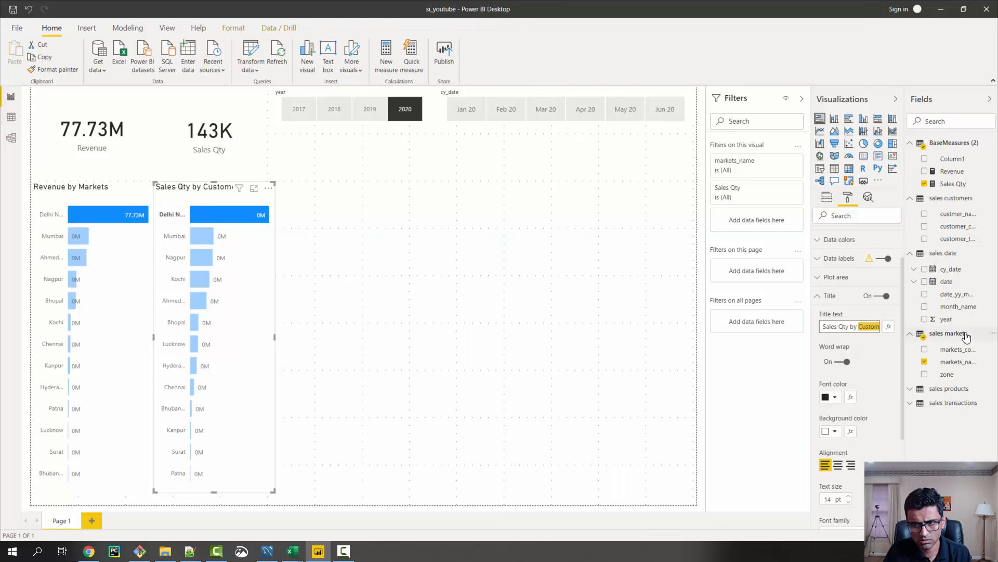
type("Markets")
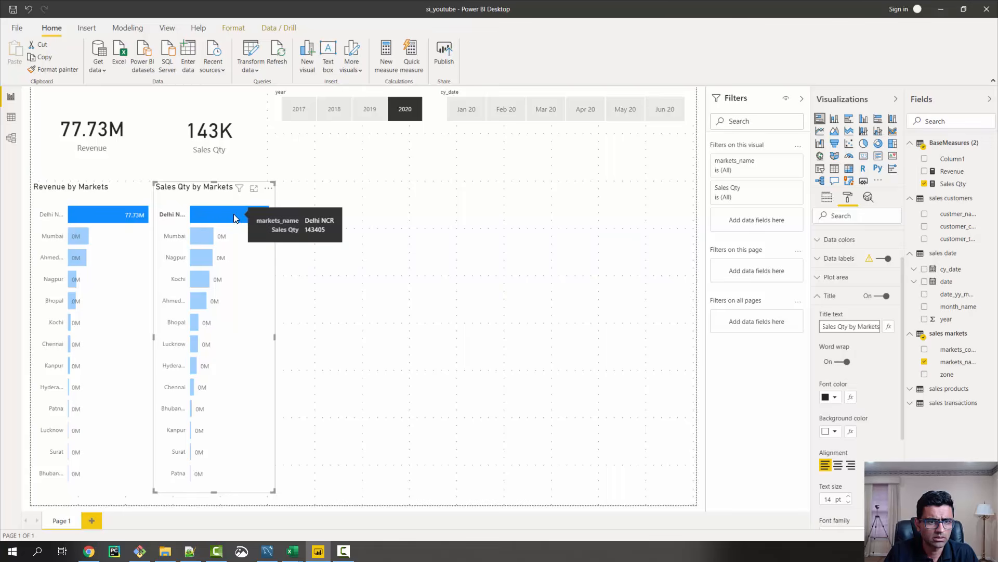
left_click(211, 211)
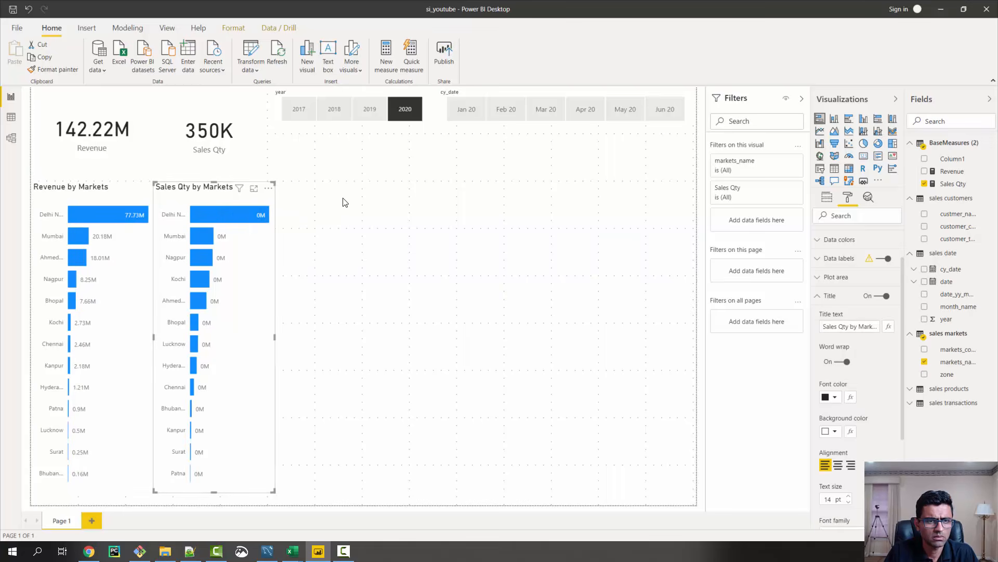
Duplicate the Revenue by Markets chart and place the copy in the empty area beside the Sales Qty by Markets chart
left_click(79, 197)
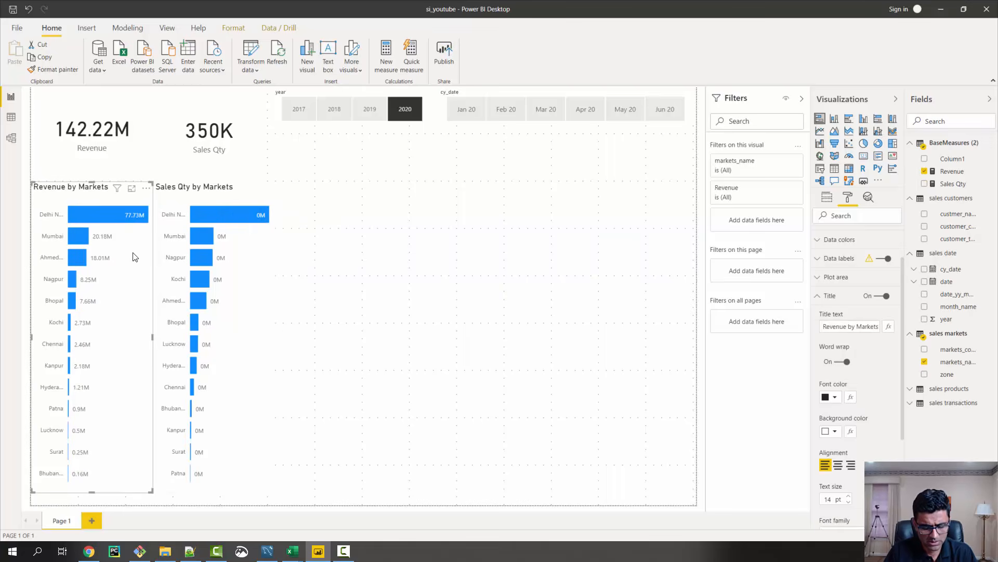
key("ctrl+c")
key("ctrl+v")
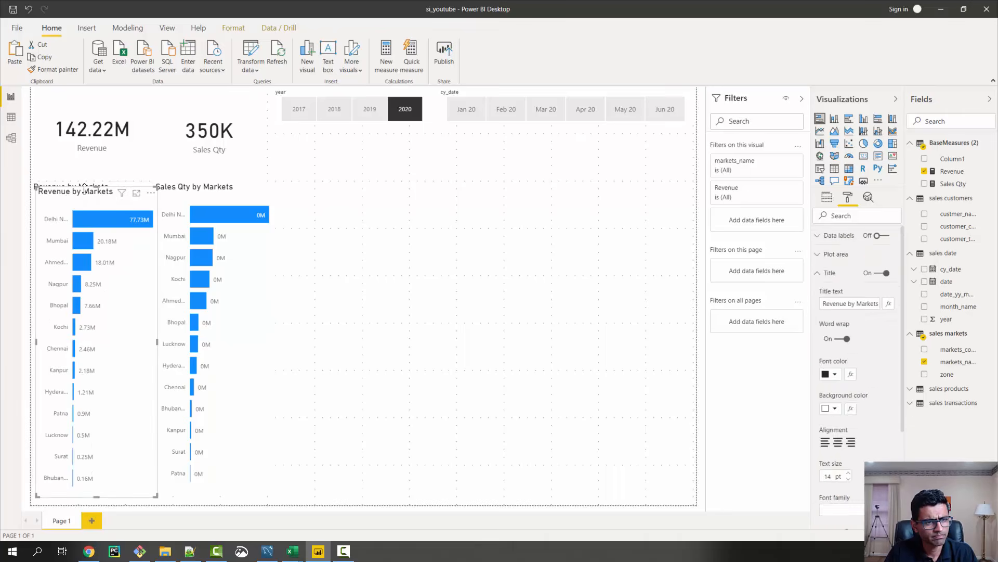
left_click_drag(84, 188, 352, 157)
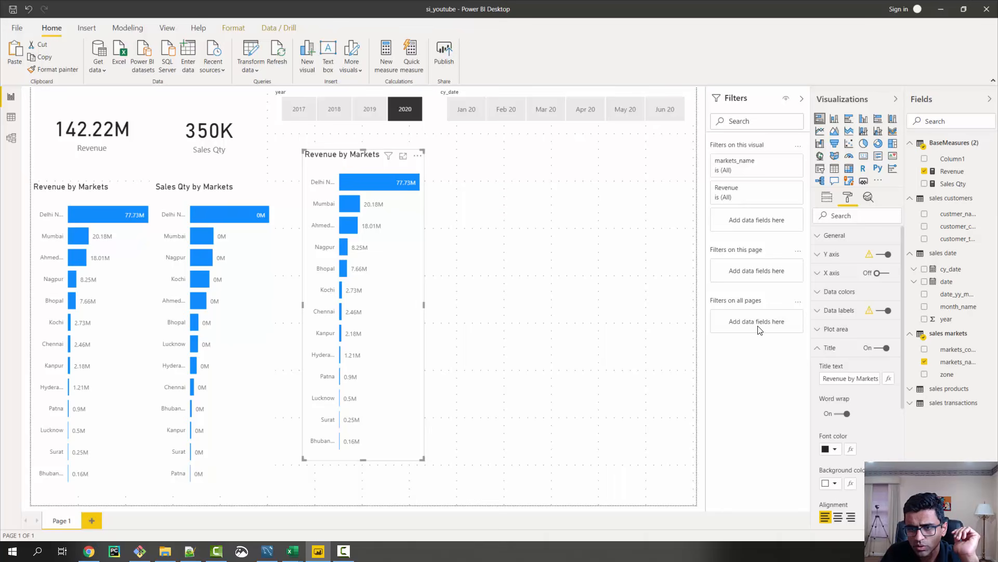
Replace markets_name with custmer_name from sales customers as the copied chart's axis
left_click(827, 197)
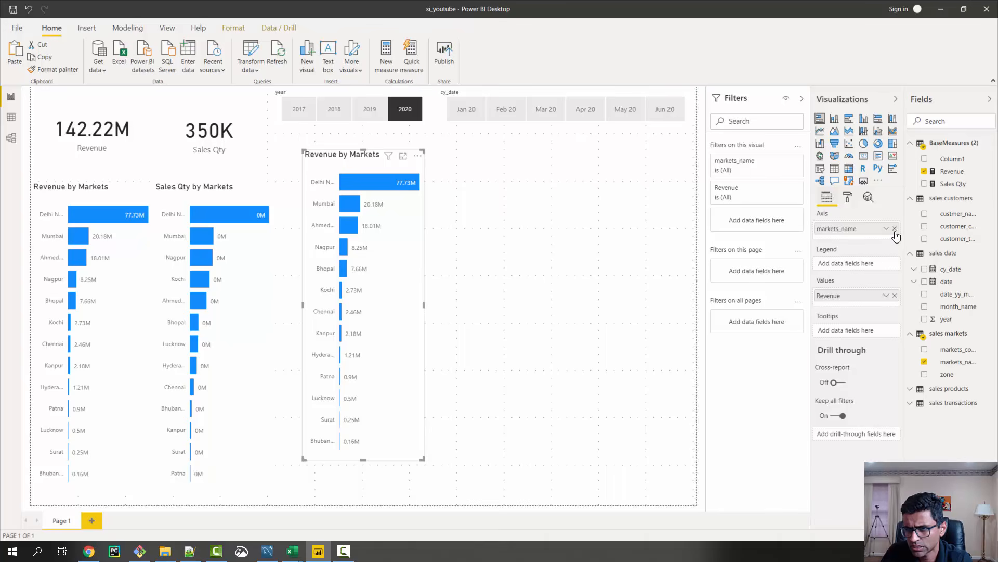
left_click(895, 229)
left_click_drag(944, 217, 864, 230)
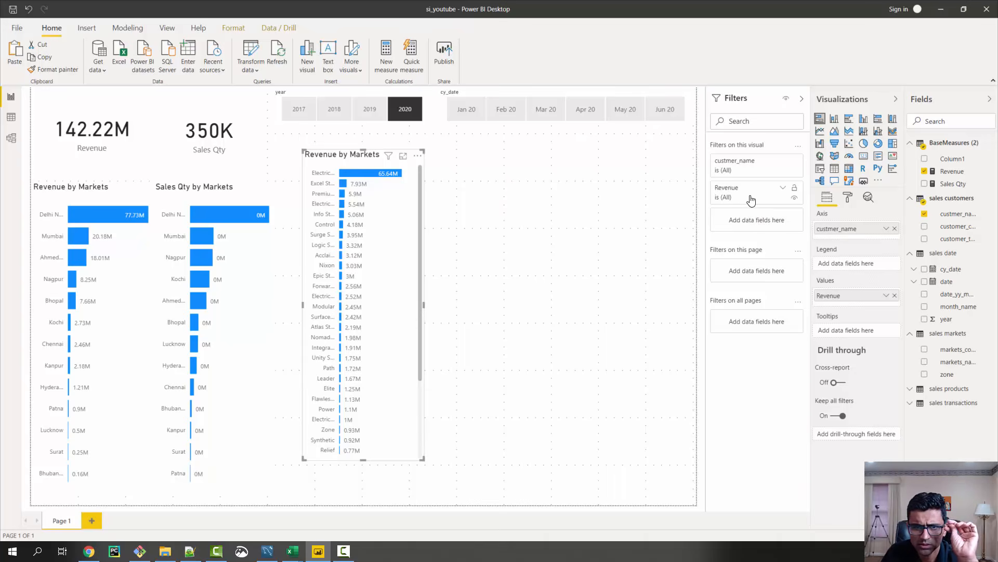
Apply a Top N filter on custmer_name that shows the top 5 items by Revenue
left_click(783, 161)
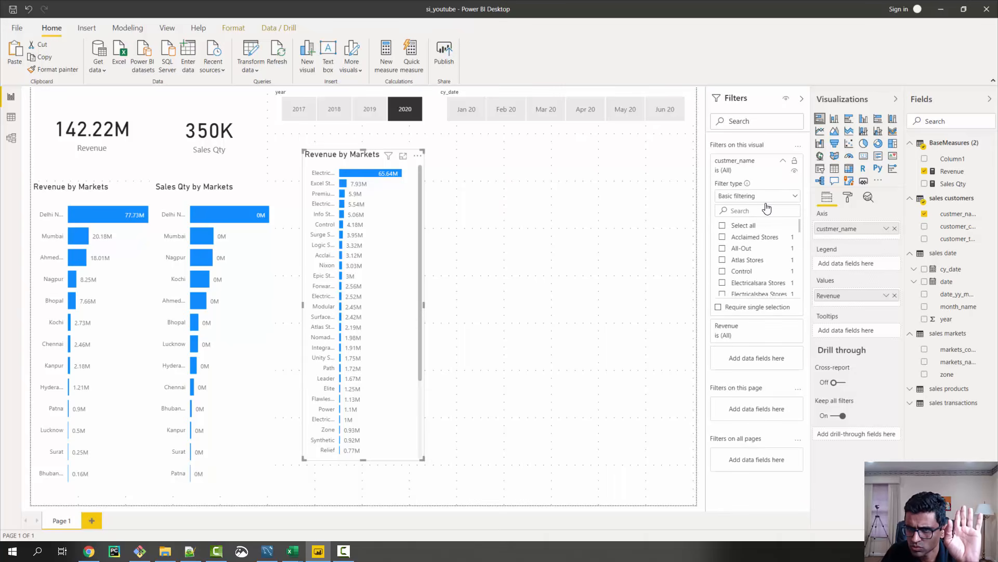
left_click(793, 198)
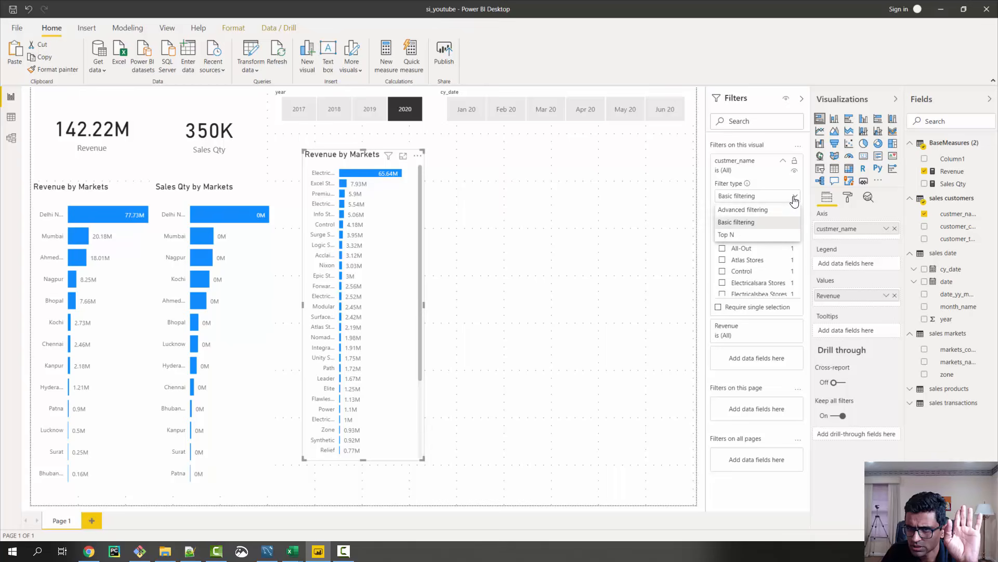
left_click(733, 235)
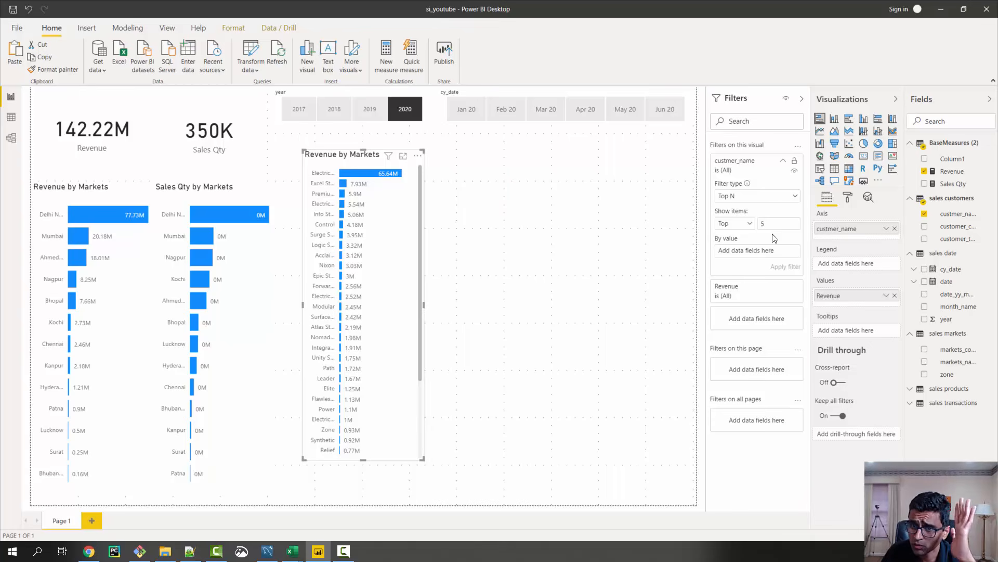
left_click_drag(956, 172, 762, 256)
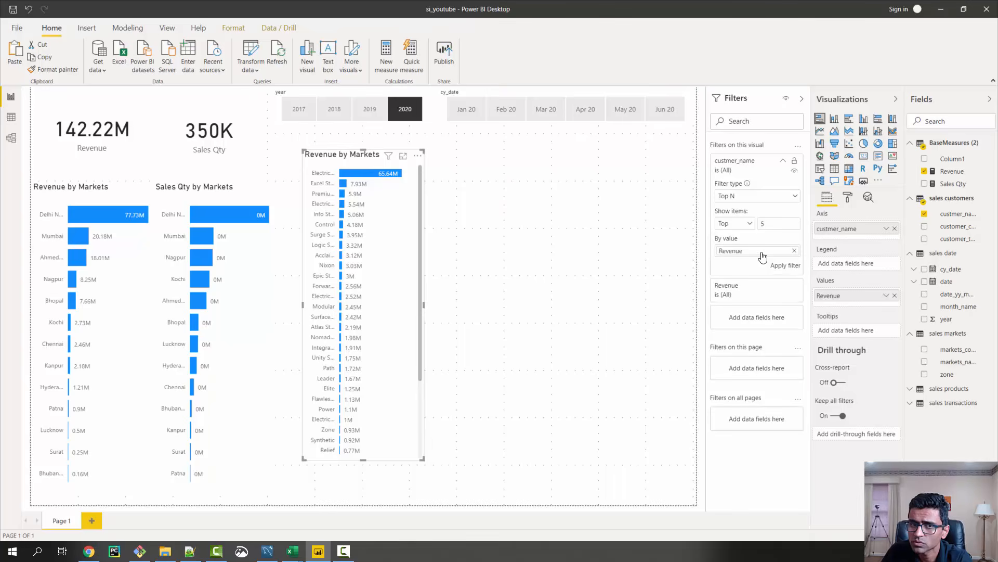
left_click(779, 268)
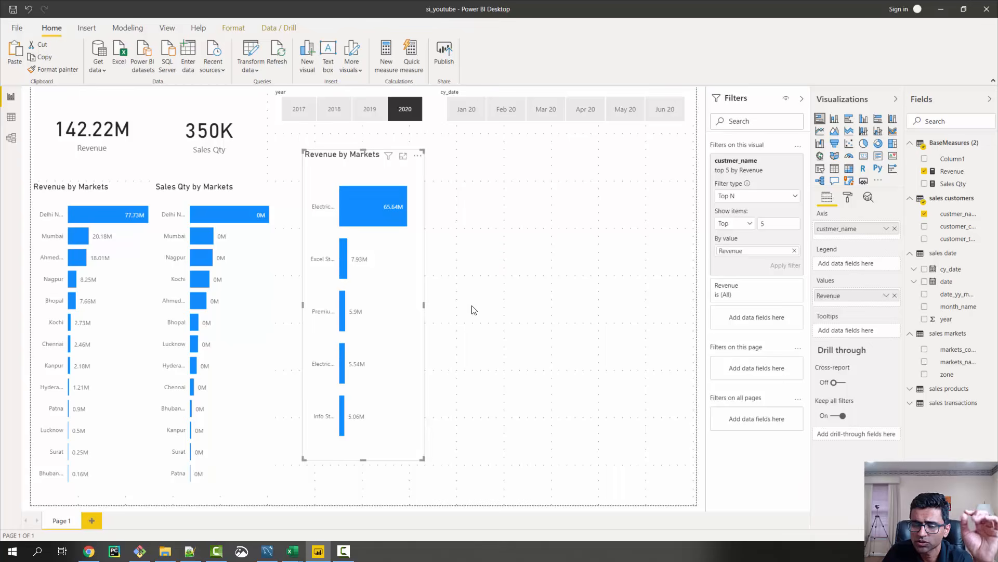
Shorten the customer chart, shift it down the page, and change its title to "Top 5 Customers"
left_click_drag(366, 459, 373, 296)
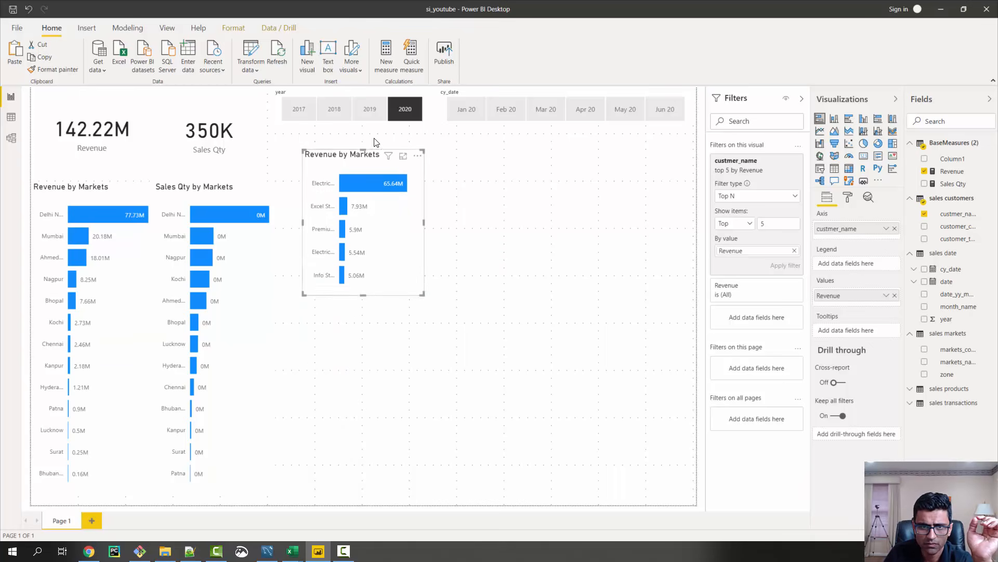
left_click_drag(366, 158, 365, 230)
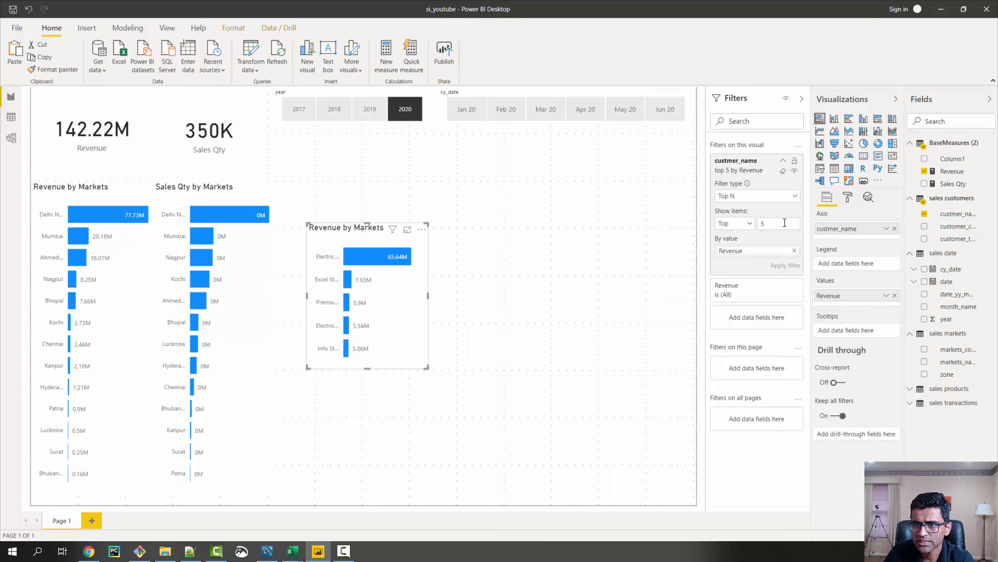
left_click(848, 197)
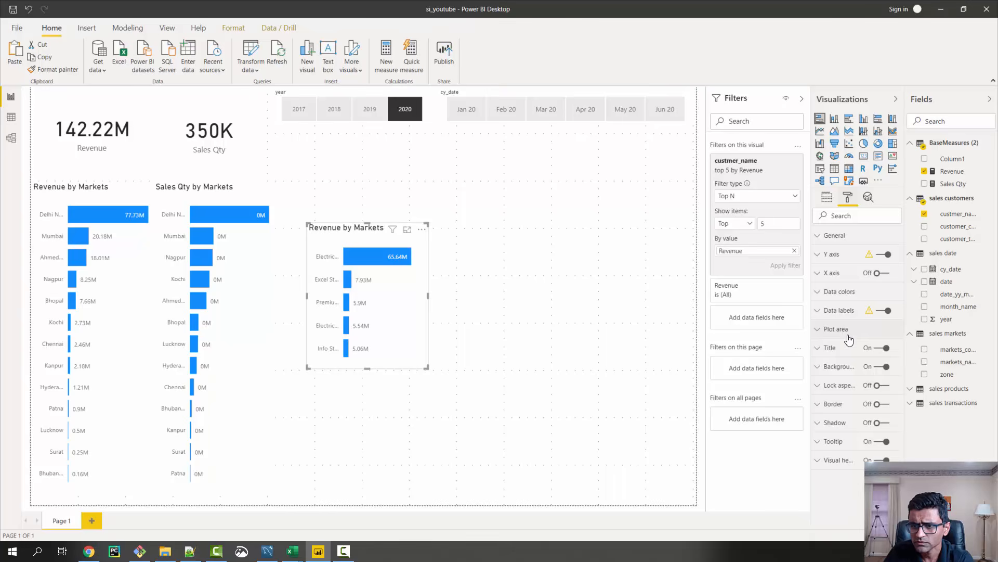
left_click(820, 347)
scroll(863, 388, "down", 1)
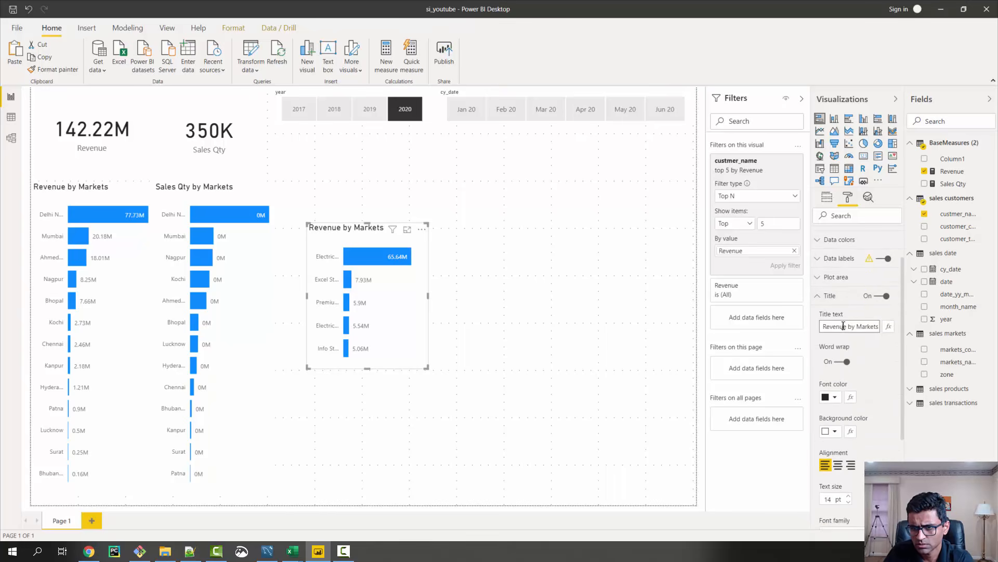
key("ctrl+a")
type("T")
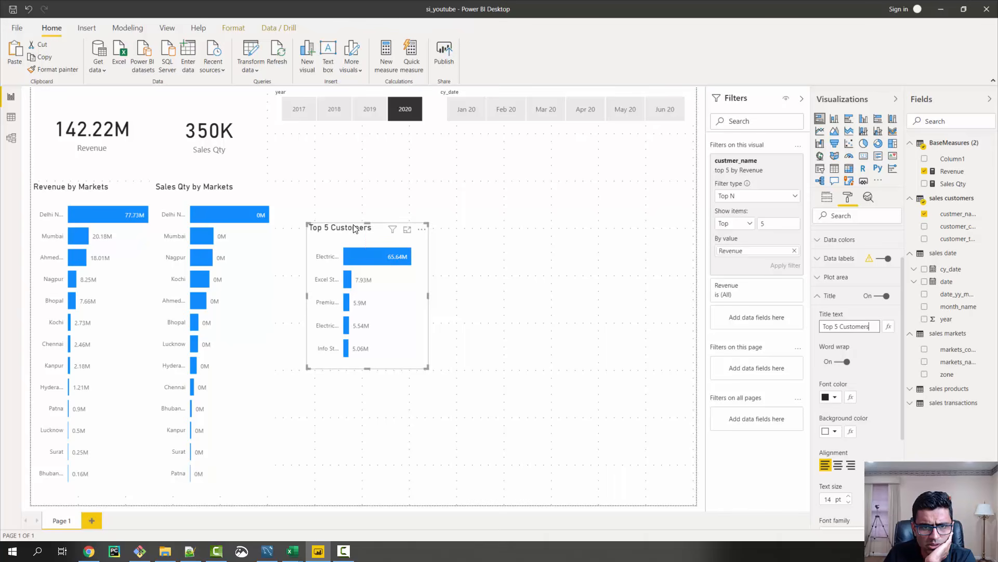
Widen the Top 5 Customers chart and move it lower, close beside the Sales Qty by Markets chart
left_click_drag(354, 229, 350, 215)
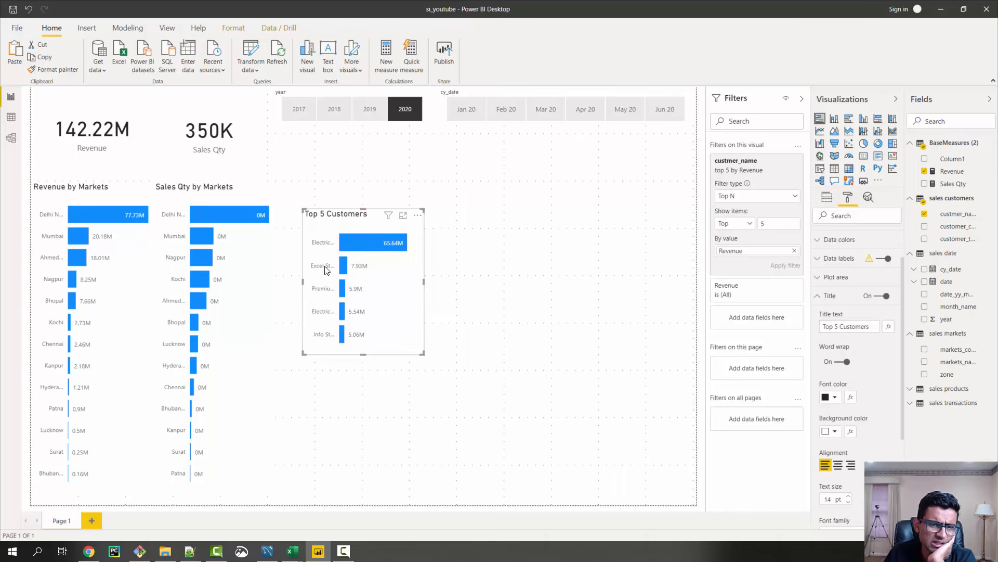
left_click_drag(425, 283, 447, 284)
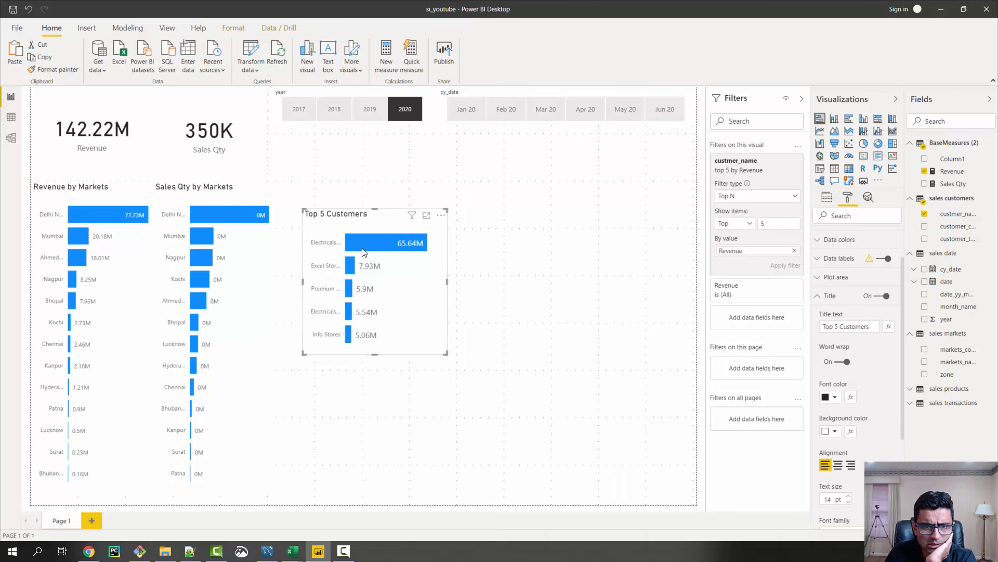
left_click_drag(374, 210, 357, 308)
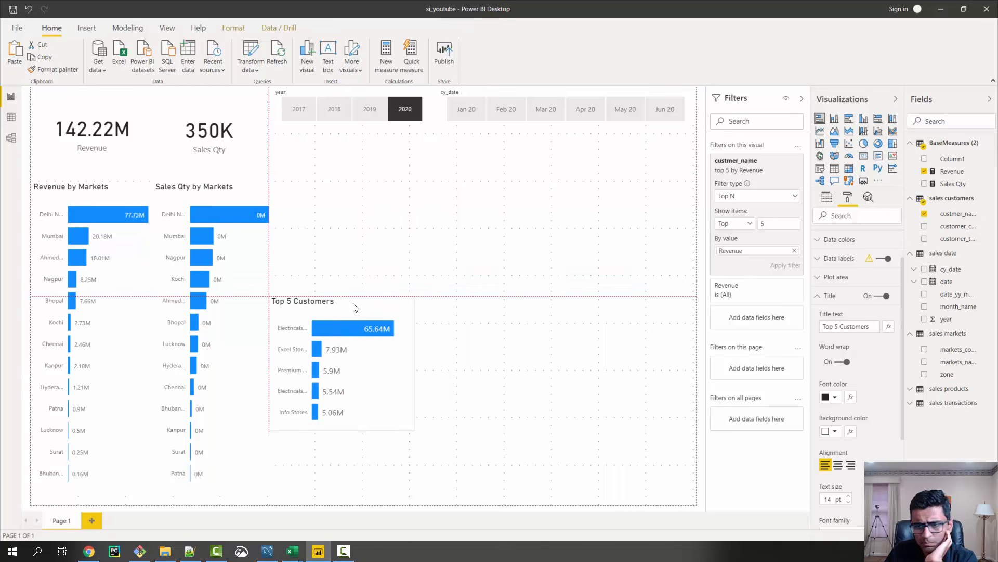
Set the Top 5 Customers chart's Y axis maximum size to 43% to give the customer names more room
left_click(818, 299)
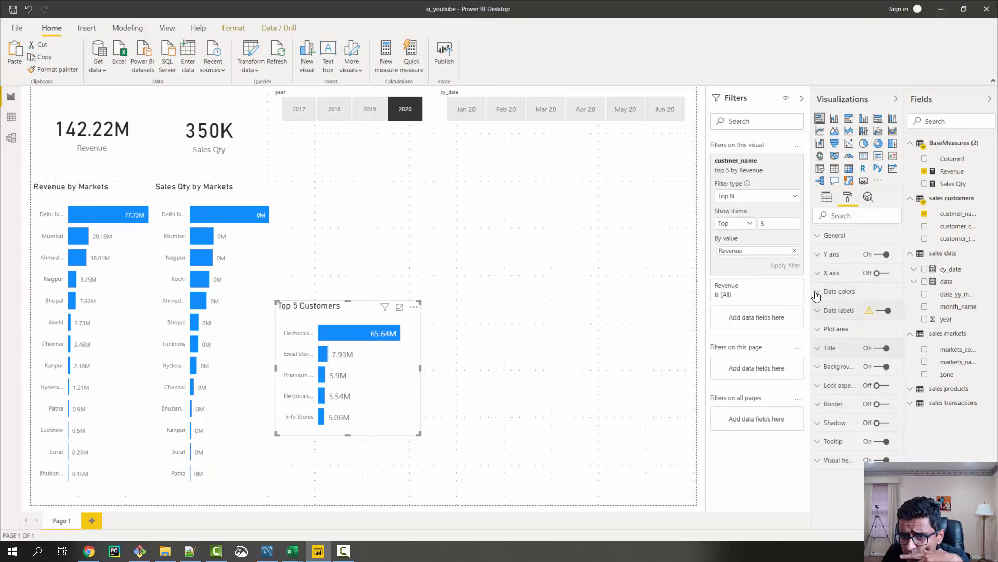
left_click(819, 280)
scroll(865, 360, "down", 5)
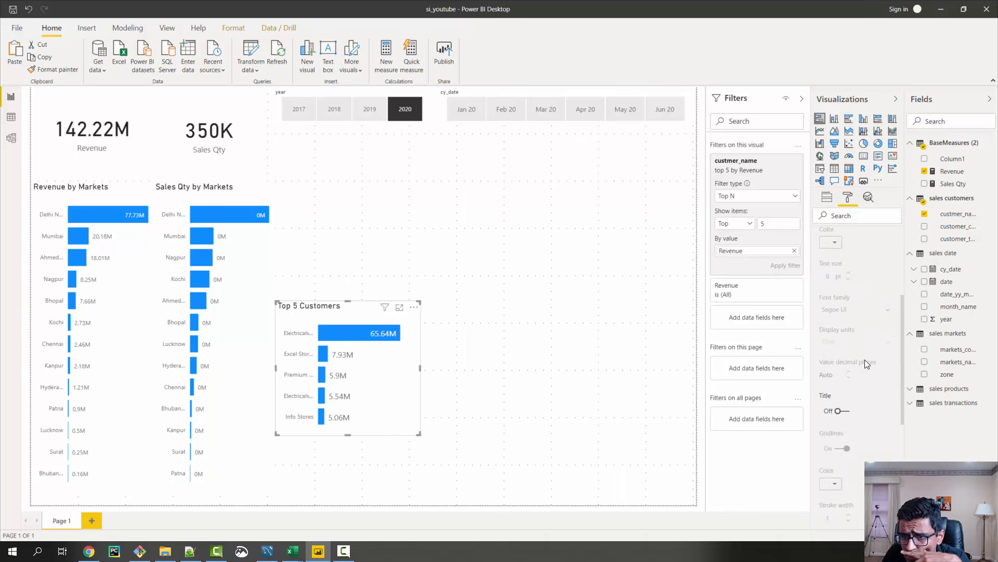
scroll(865, 360, "up", 5)
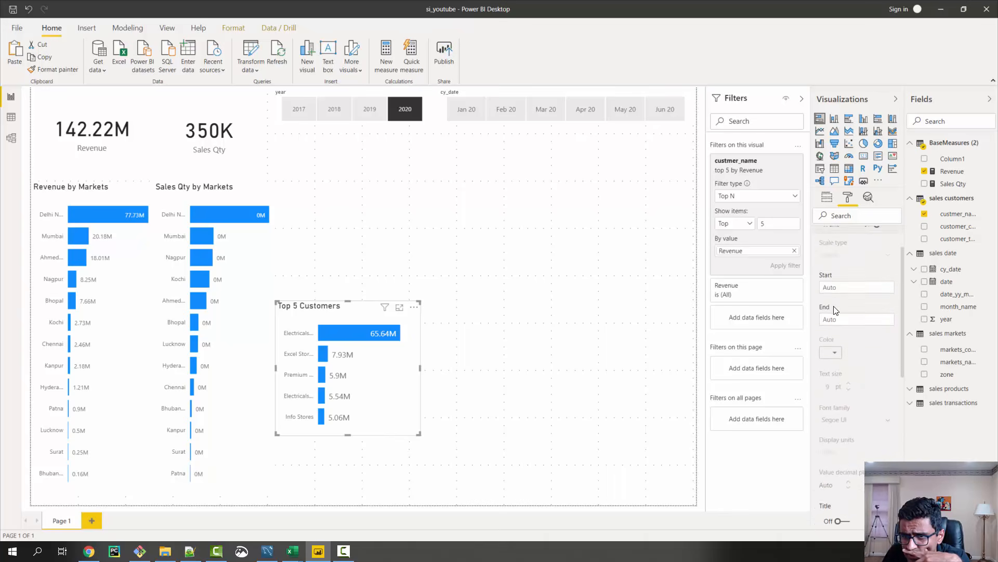
left_click(821, 275)
left_click(818, 255)
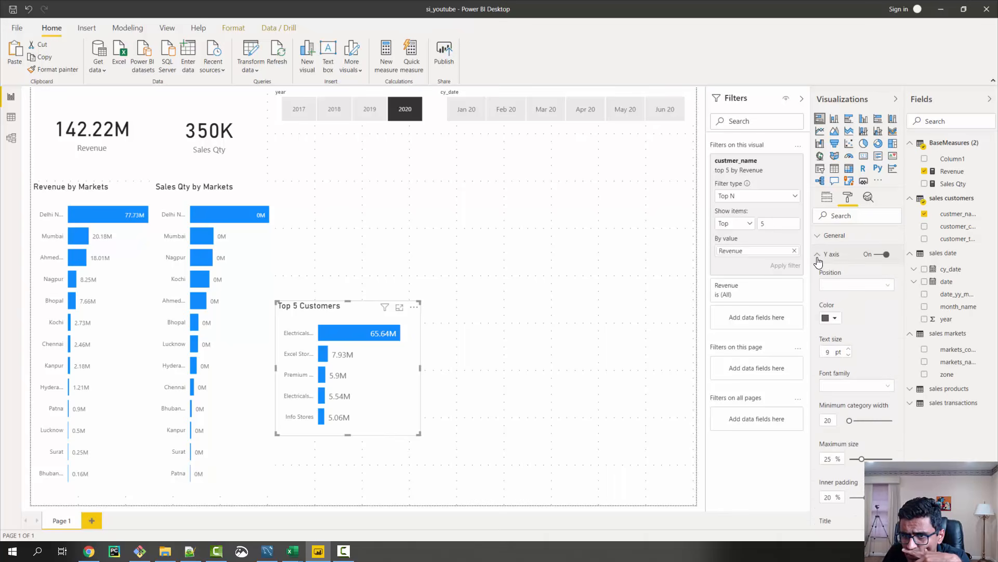
scroll(836, 303, "down", 3)
scroll(838, 305, "up", 3)
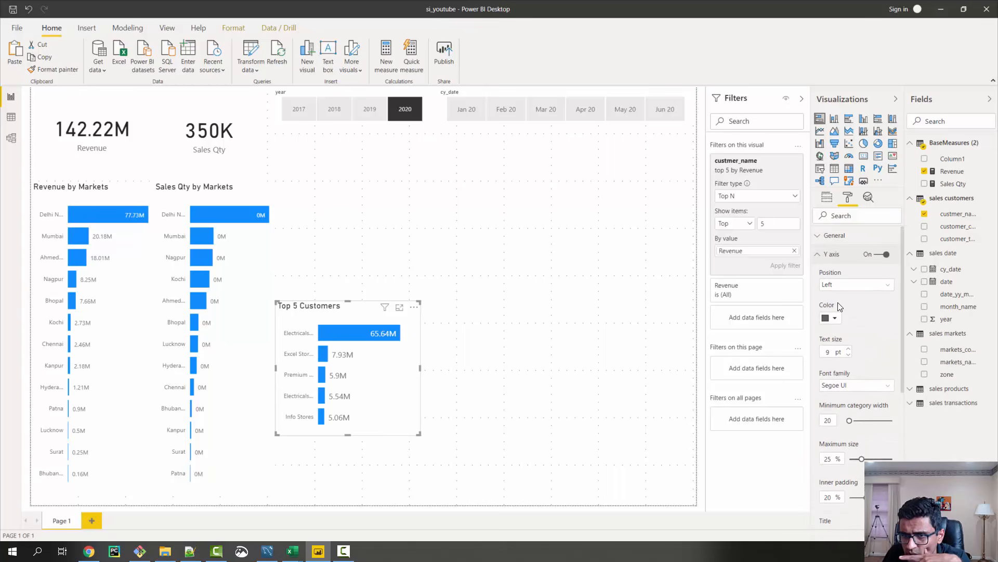
scroll(848, 327, "down", 3)
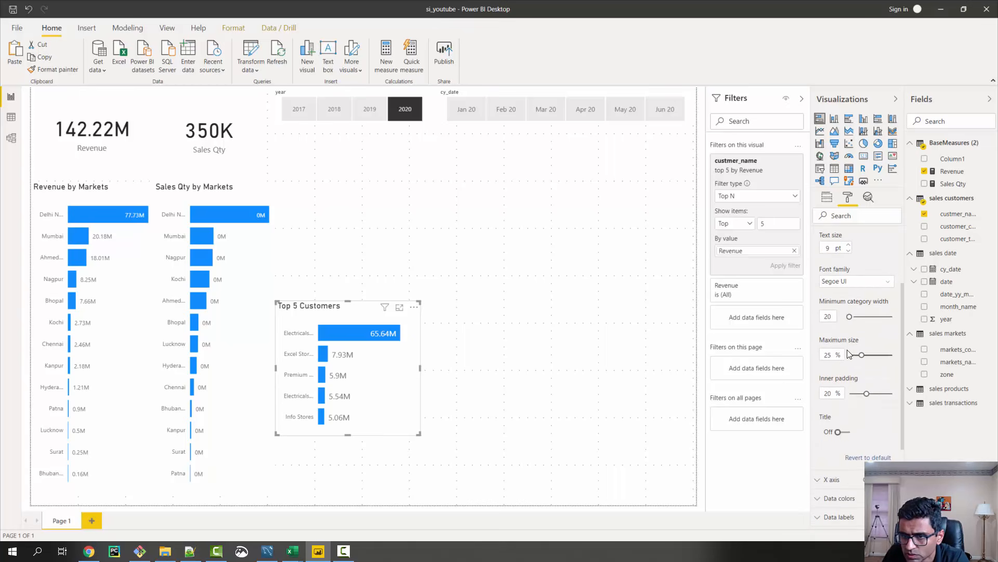
left_click_drag(862, 355, 884, 356)
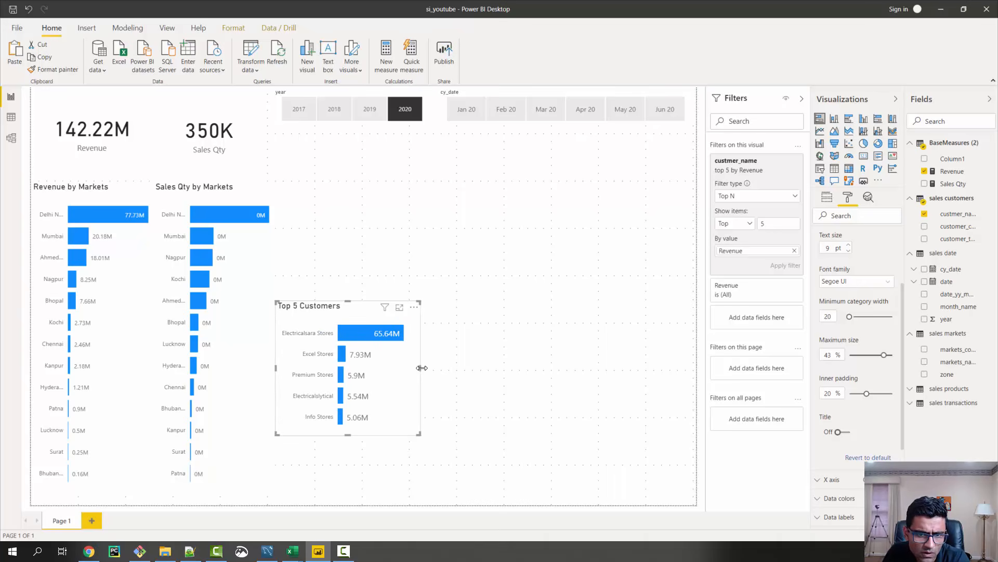
Widen the Top 5 Customers chart a little more and move it down near the bottom of the report page
left_click_drag(420, 368, 442, 371)
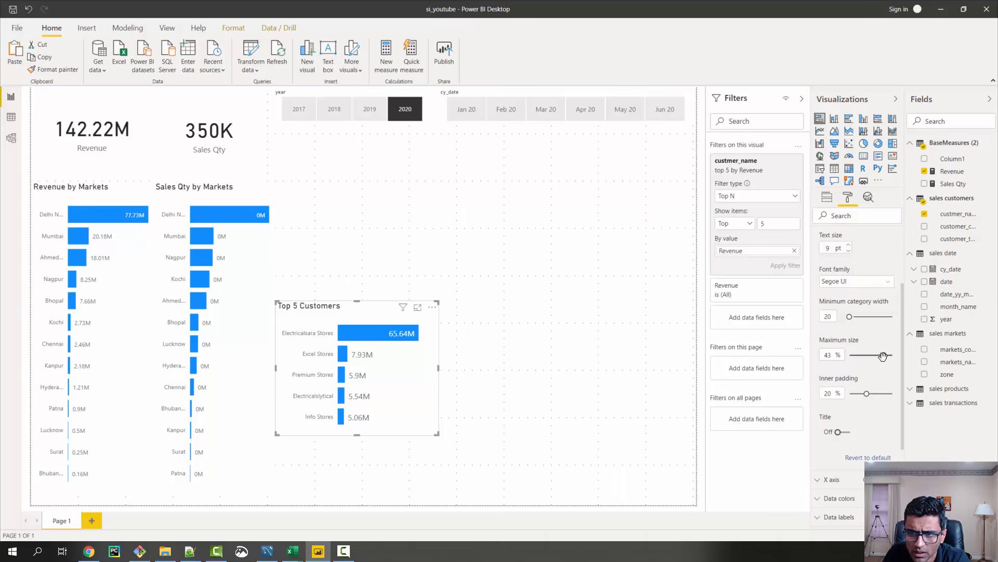
mouse_move(881, 355)
left_mouse_down()
mouse_move(867, 356)
mouse_move(884, 357)
left_mouse_up()
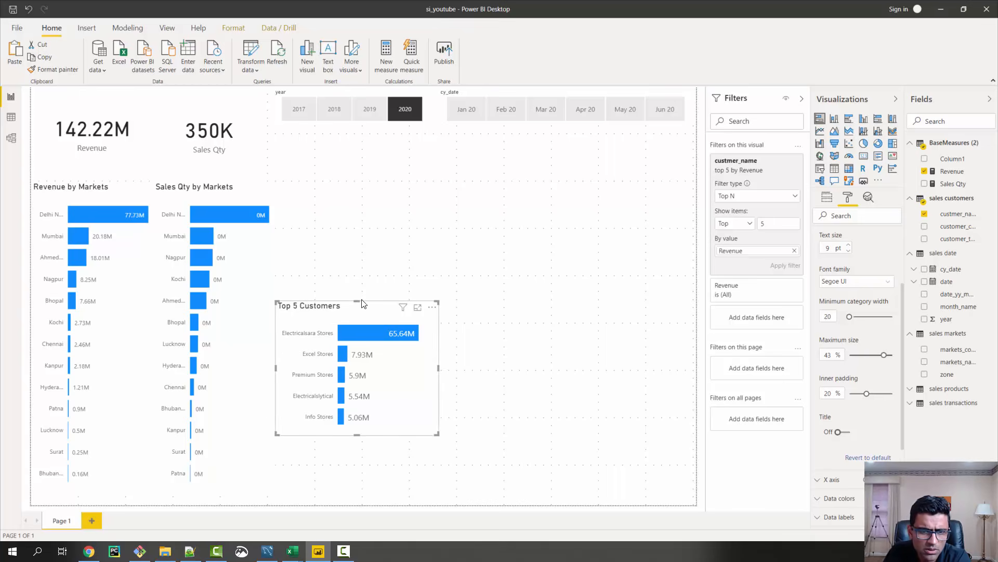
left_click_drag(370, 313, 370, 352)
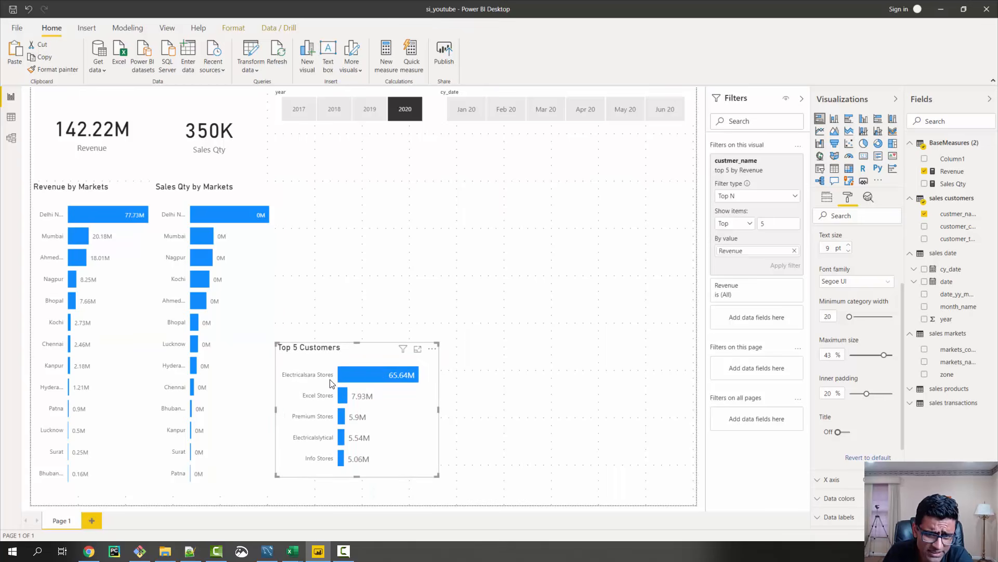
Cross-filter the page by the Electricalsara Stores bar to examine its market split, and clear the selection
left_click(382, 382)
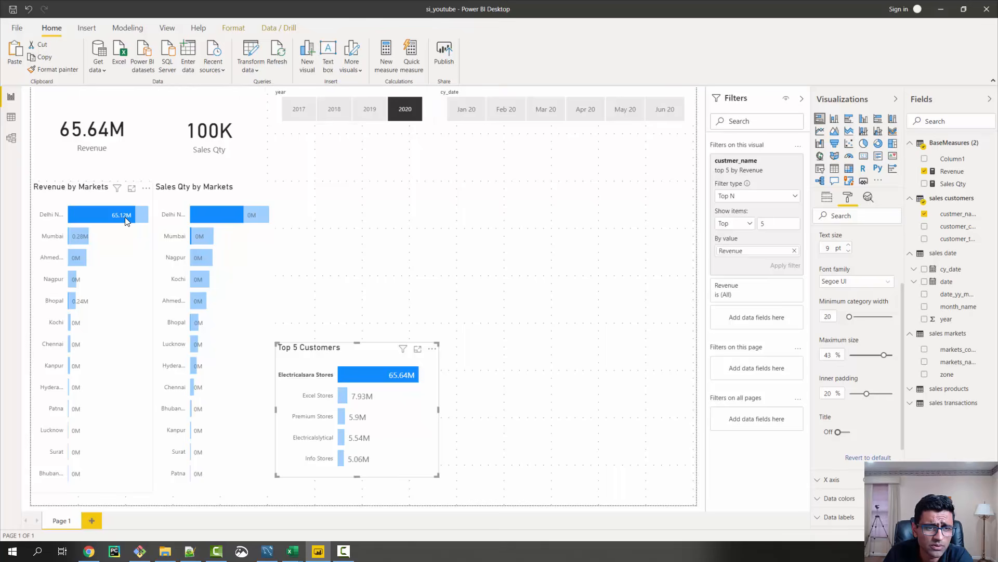
left_click(348, 374)
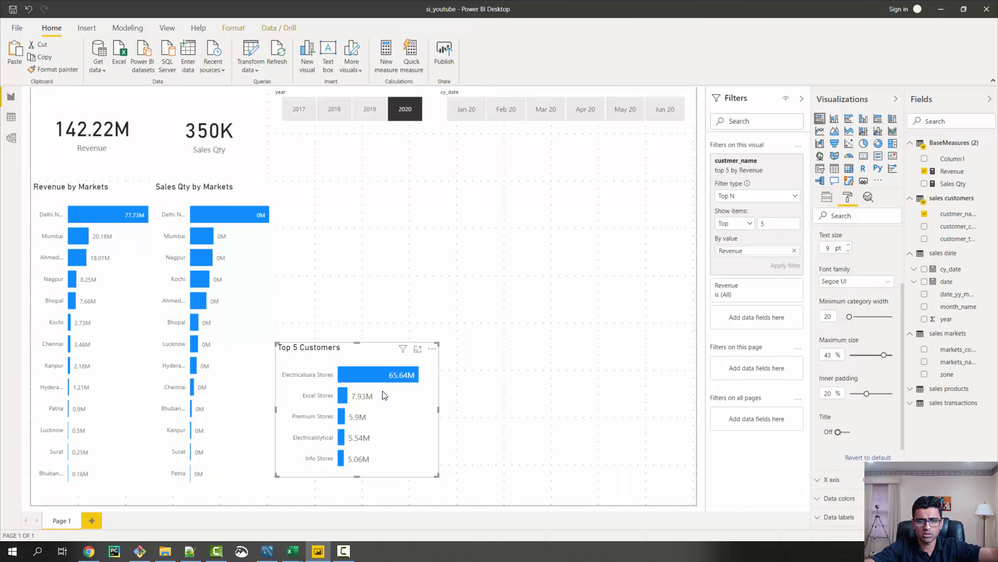
Duplicate the Top 5 Customers chart, place the copy beside the original, and replace the copy's axis field with product_code from sales products
left_click(373, 351)
key("ctrl+v")
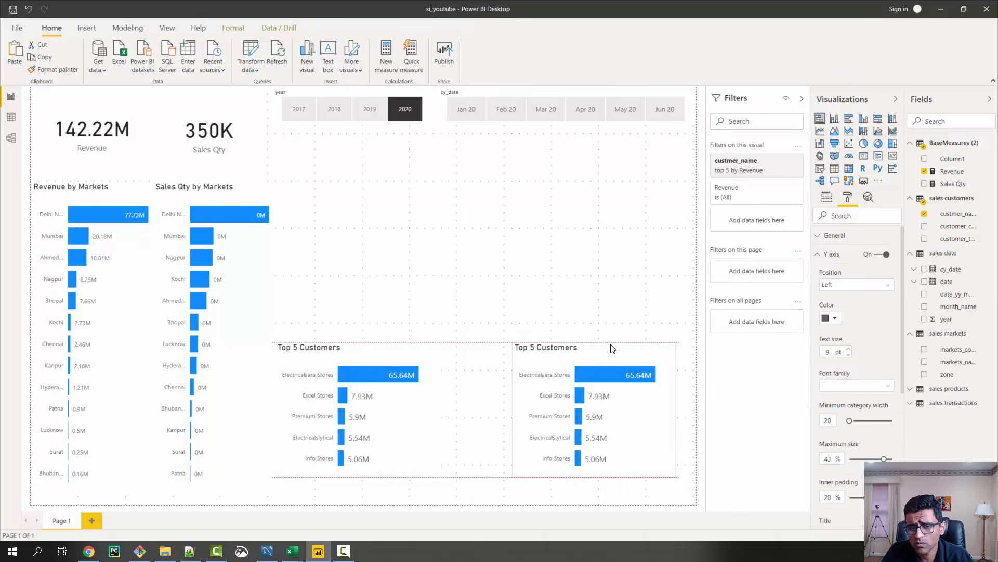
left_click_drag(609, 349, 554, 351)
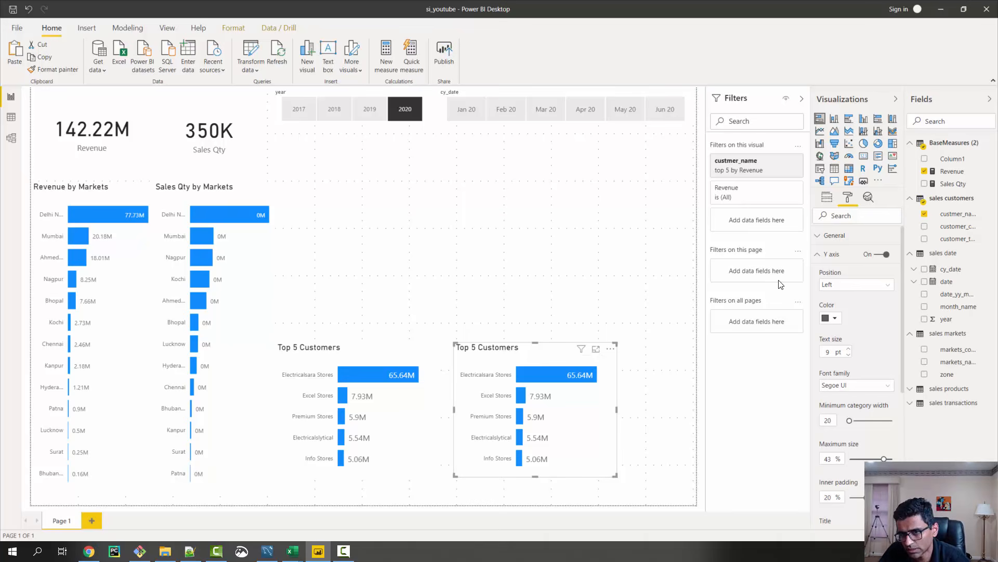
left_click(828, 198)
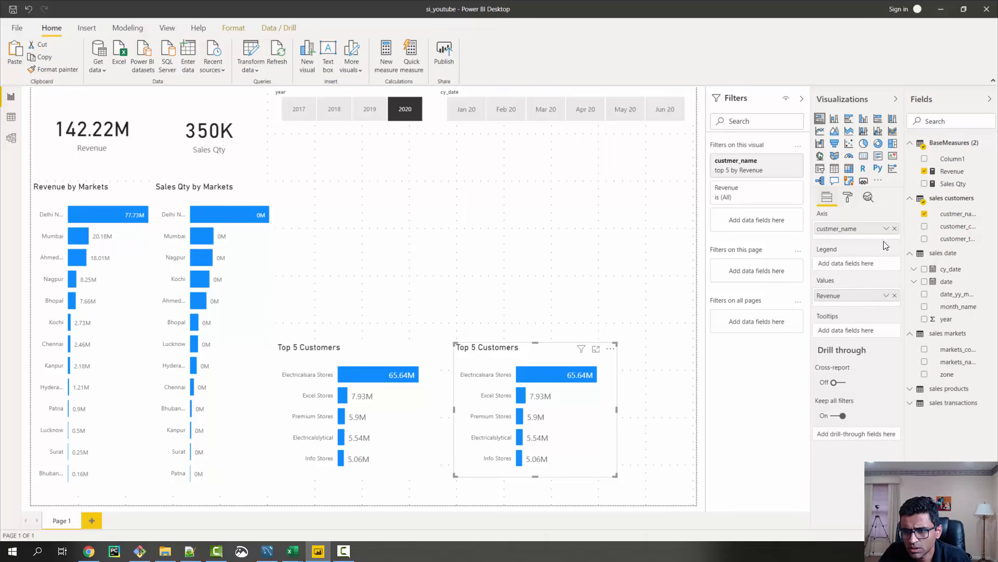
left_click(913, 394)
left_click_drag(966, 408, 856, 233)
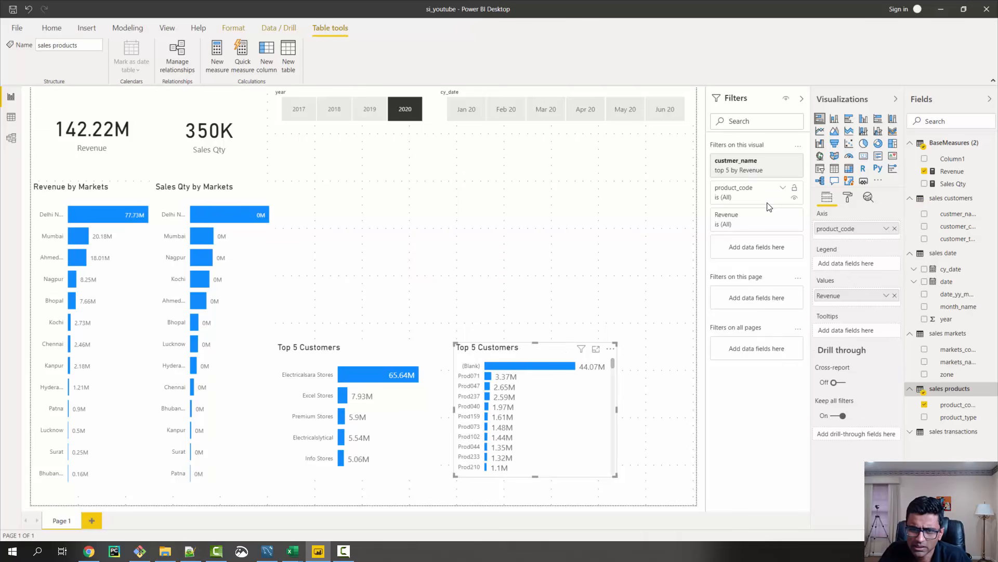
Replace the copied chart's customer name filter with a Top N filter on product_code showing the top 5 by Revenue
left_click(783, 188)
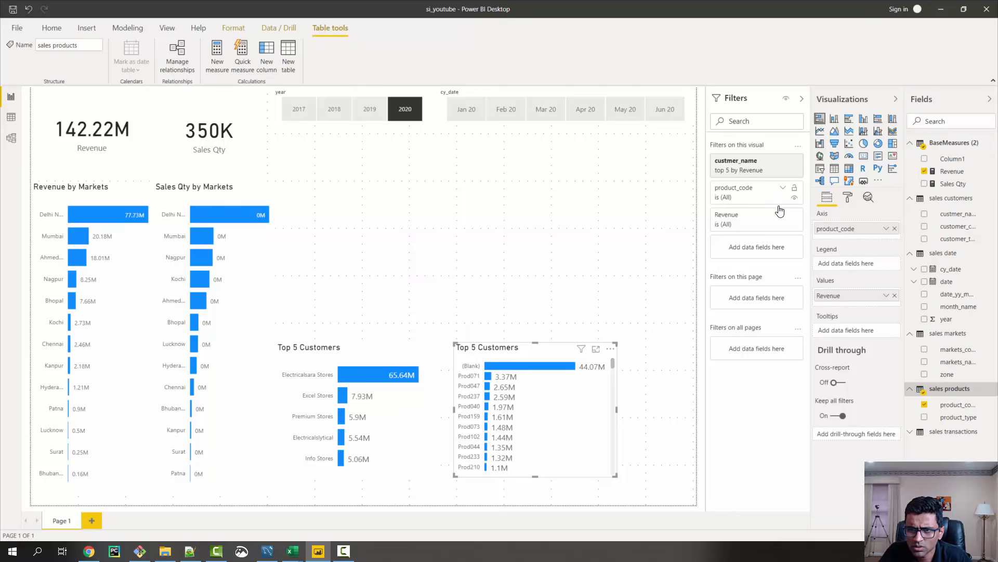
left_click(761, 229)
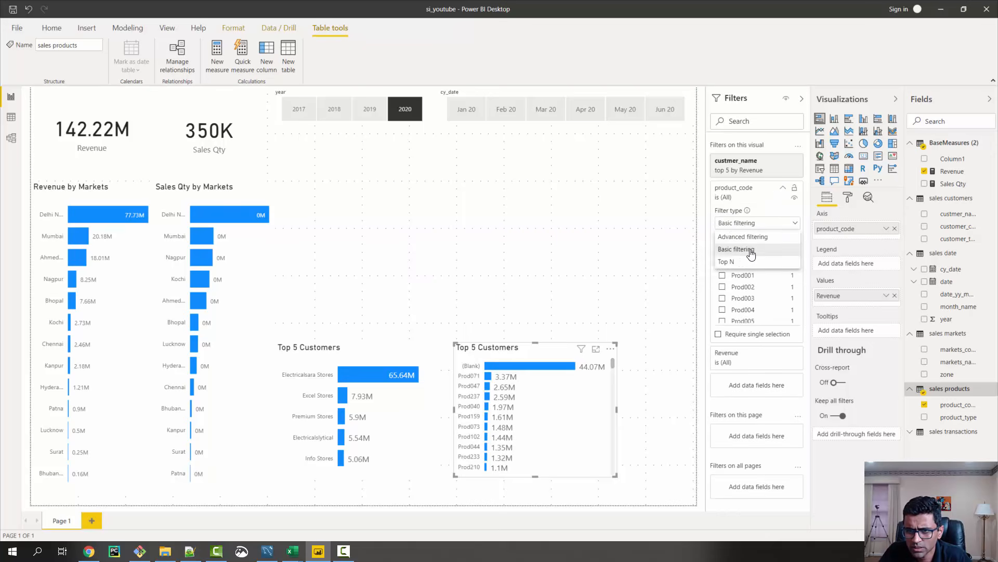
left_click(740, 261)
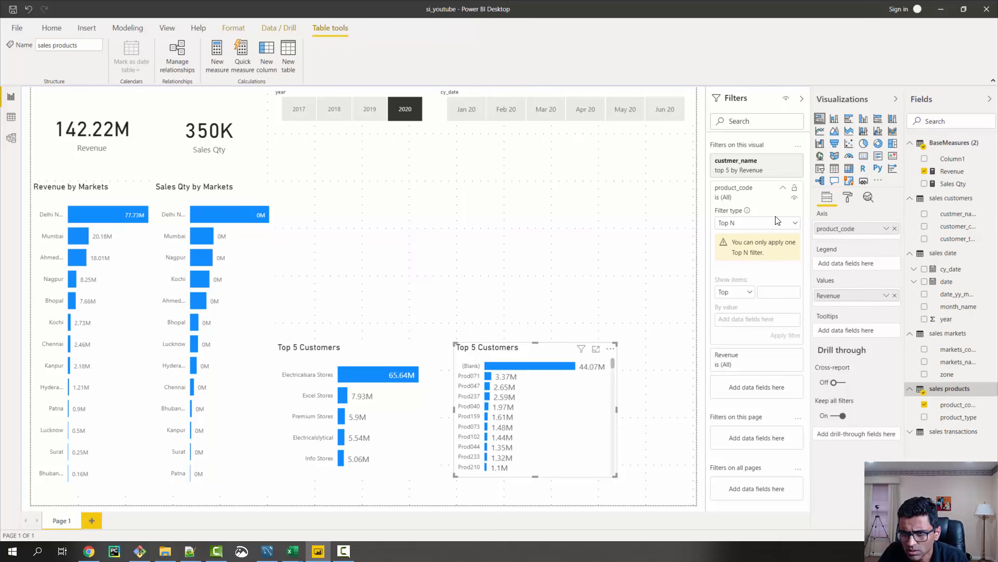
left_click(783, 161)
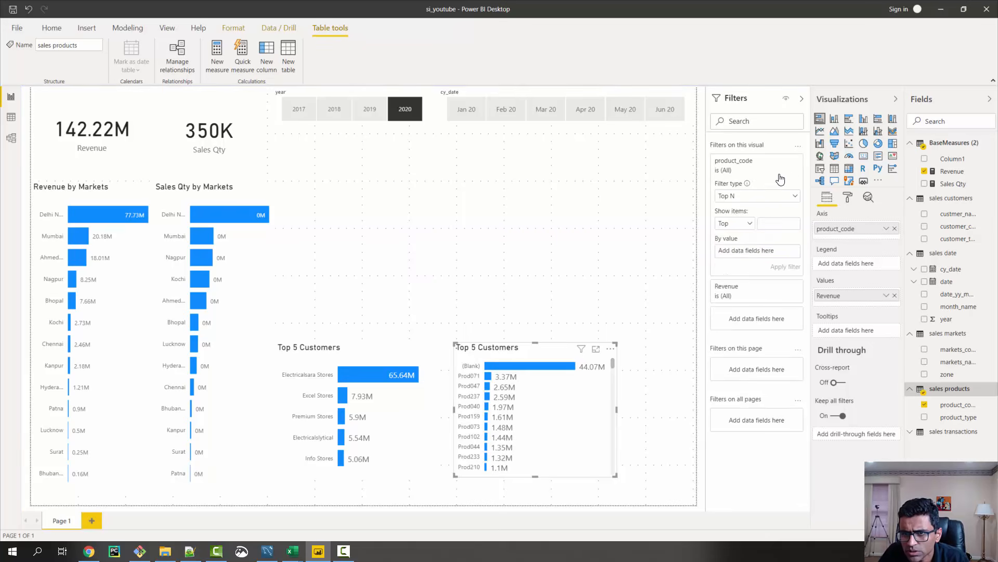
left_click(779, 222)
type("5")
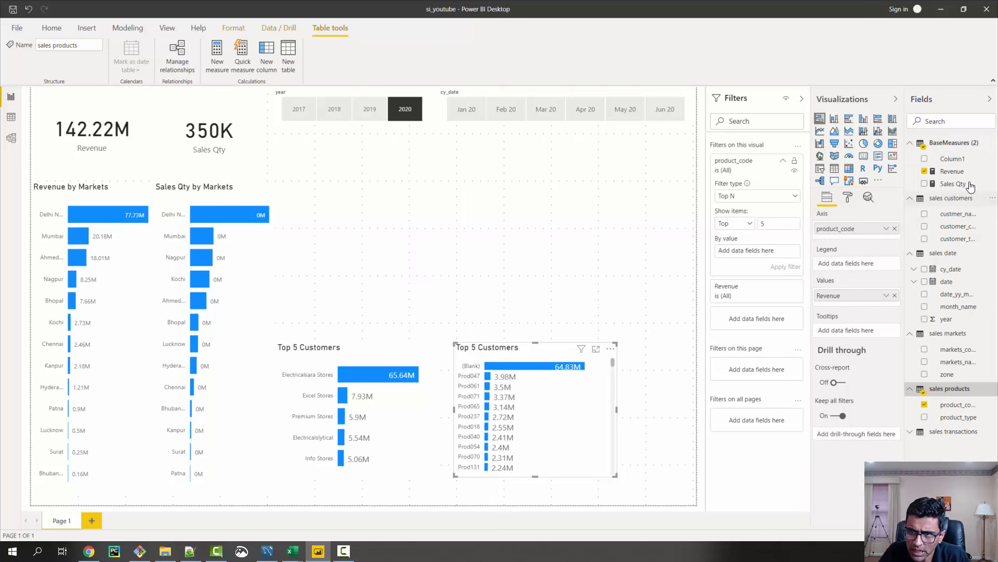
left_click_drag(946, 173, 772, 252)
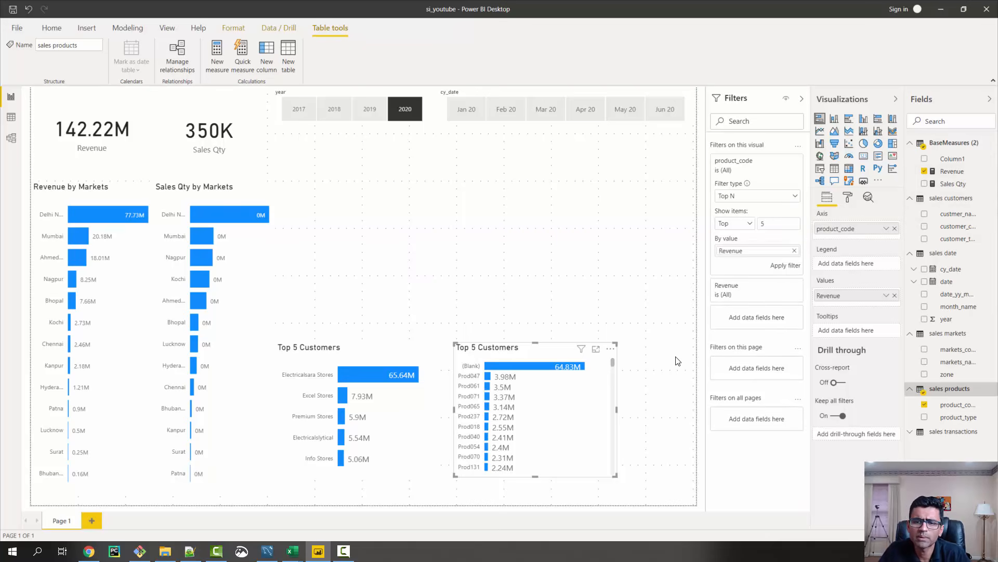
left_click(786, 266)
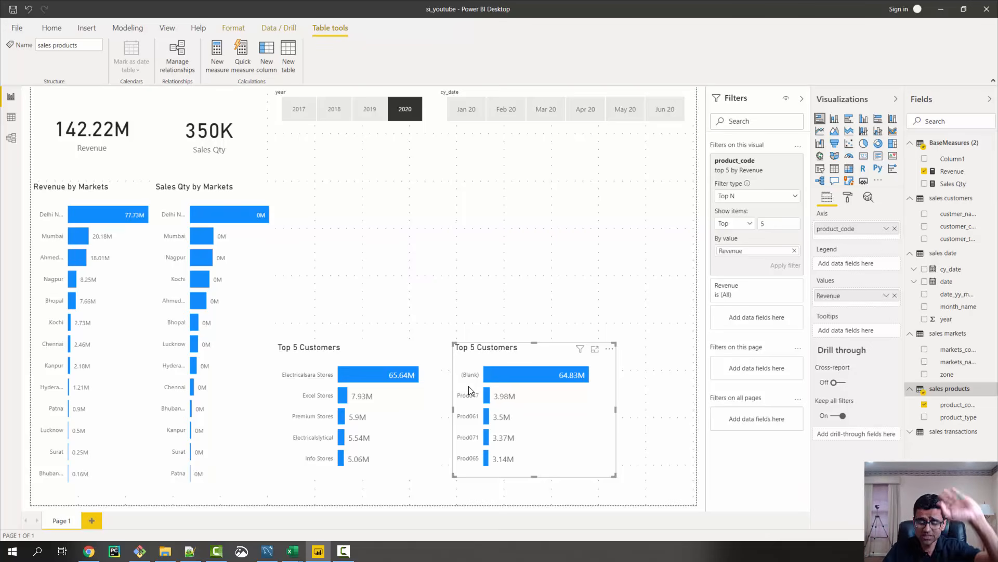
Widen the product chart against the page's right edge and widen the Top 5 Customers chart so the two fill the row
left_click_drag(477, 347, 483, 348)
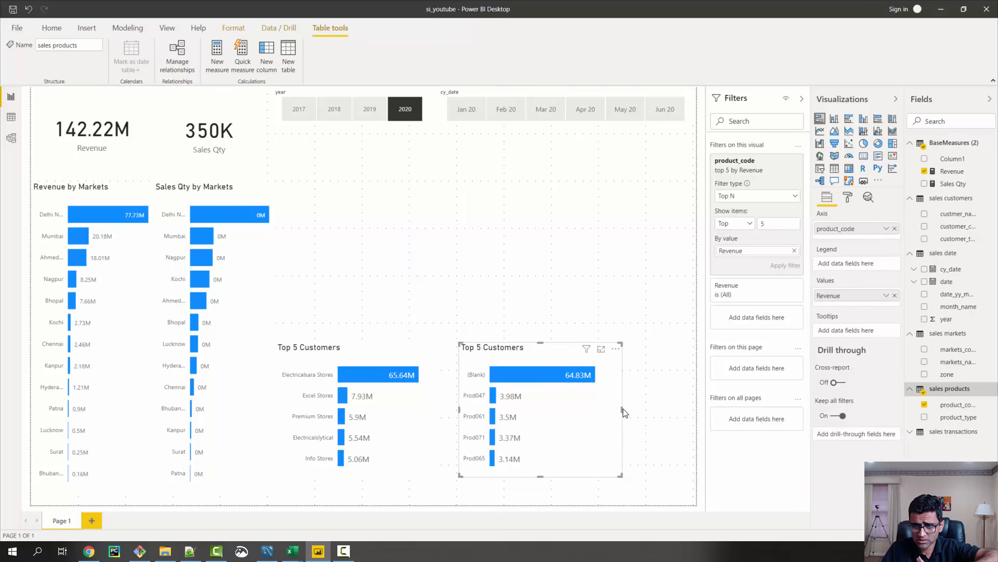
left_click_drag(624, 413, 645, 409)
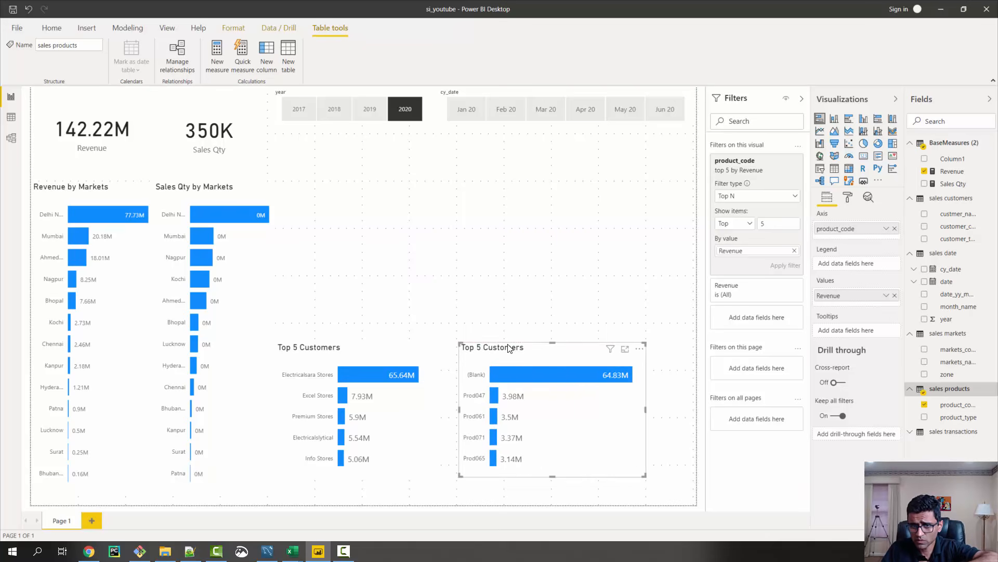
left_click_drag(508, 347, 558, 347)
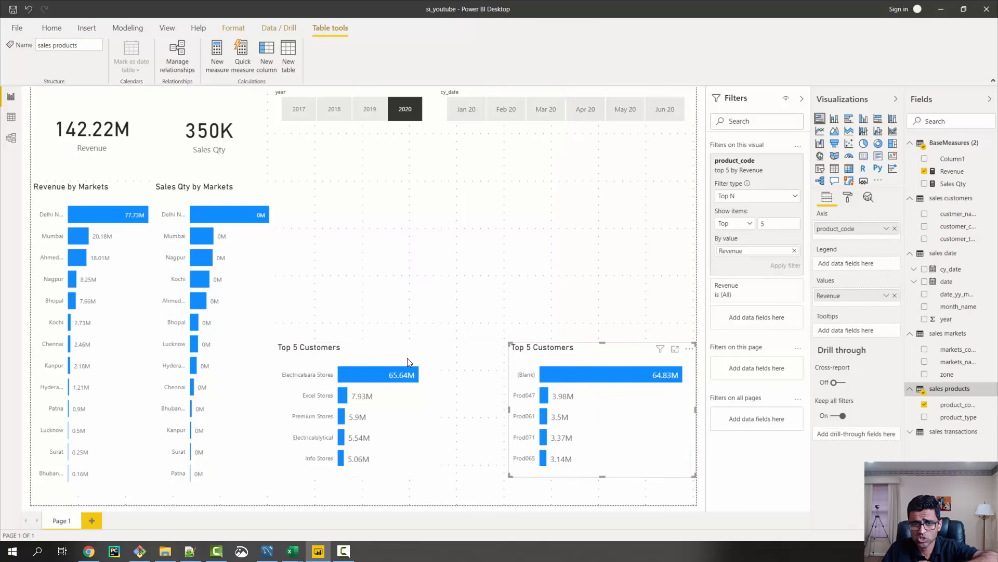
left_click(441, 391)
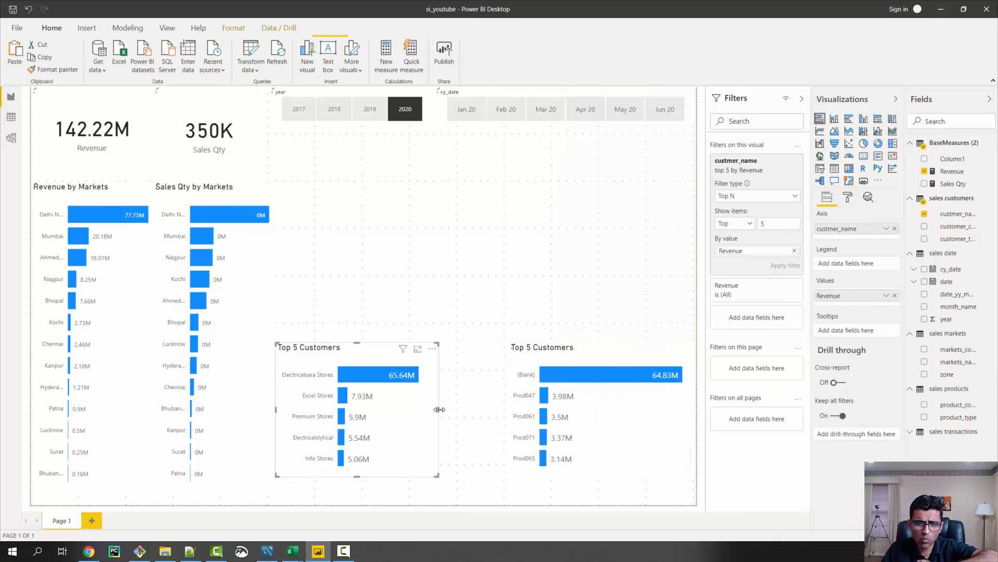
left_click_drag(439, 409, 497, 410)
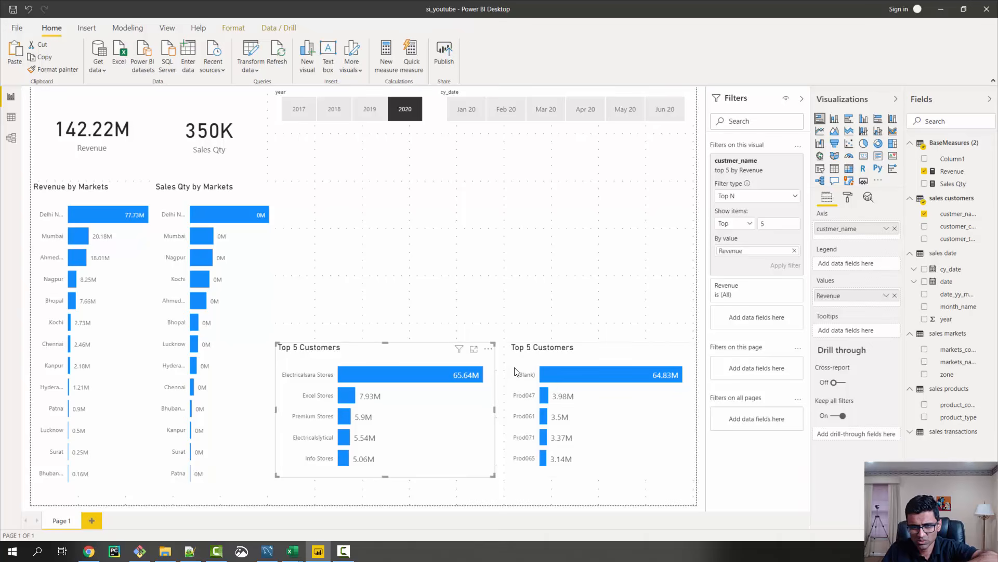
left_click(508, 412)
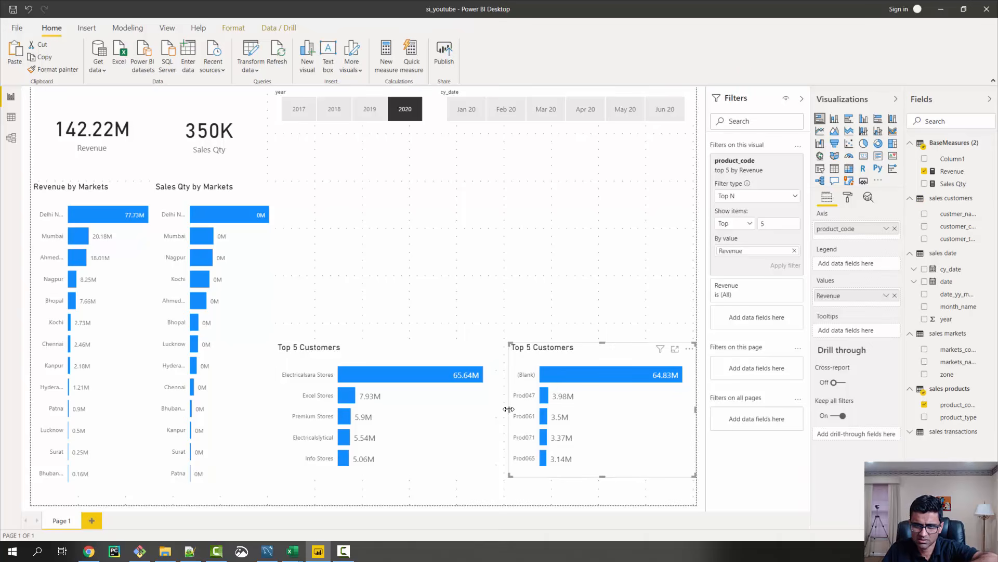
left_click_drag(509, 413, 500, 413)
Set the default data color of the Top 5 Customers bars to the dark purple theme color
left_click(374, 340)
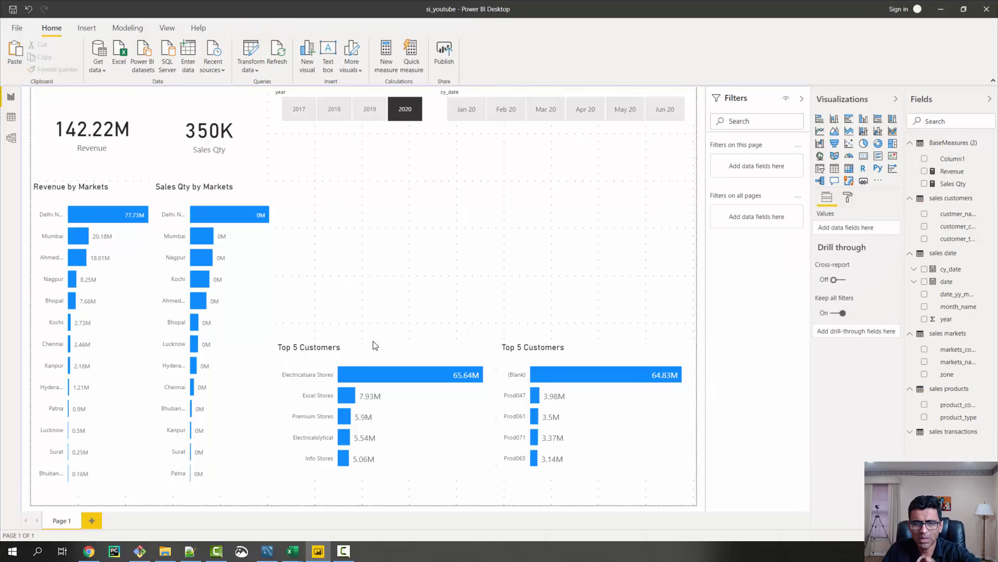
left_click(363, 349)
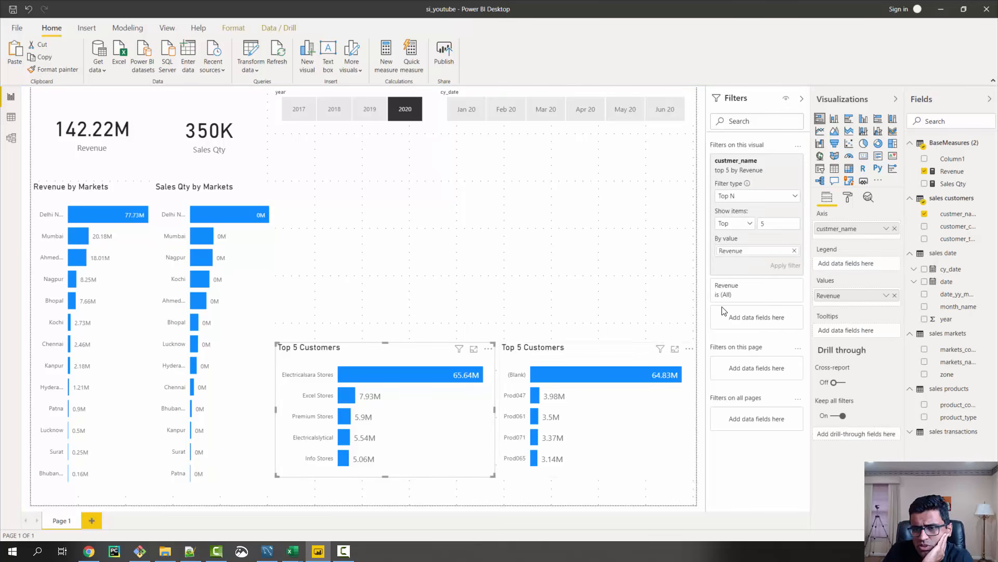
left_click(849, 199)
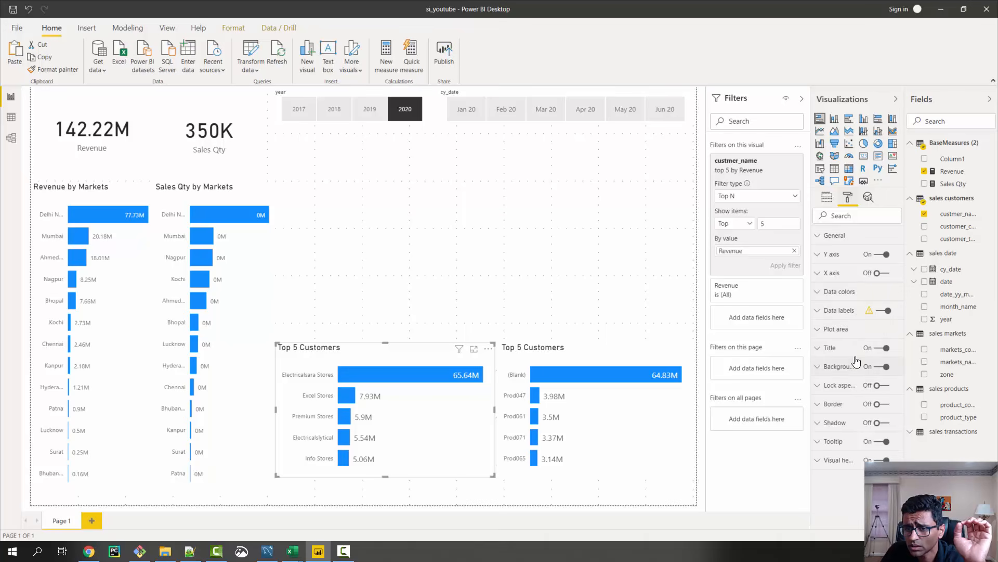
left_click(815, 296)
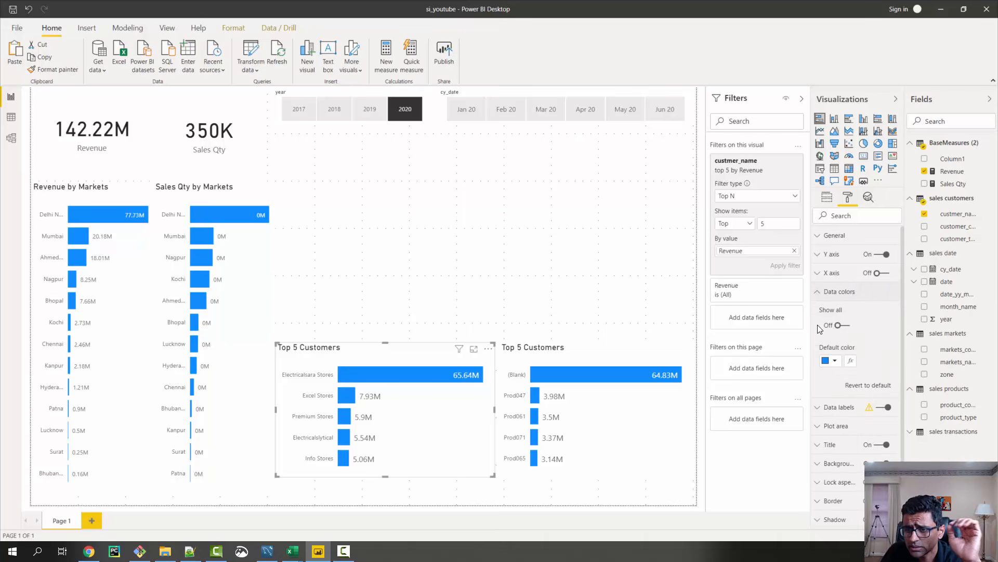
left_click(835, 361)
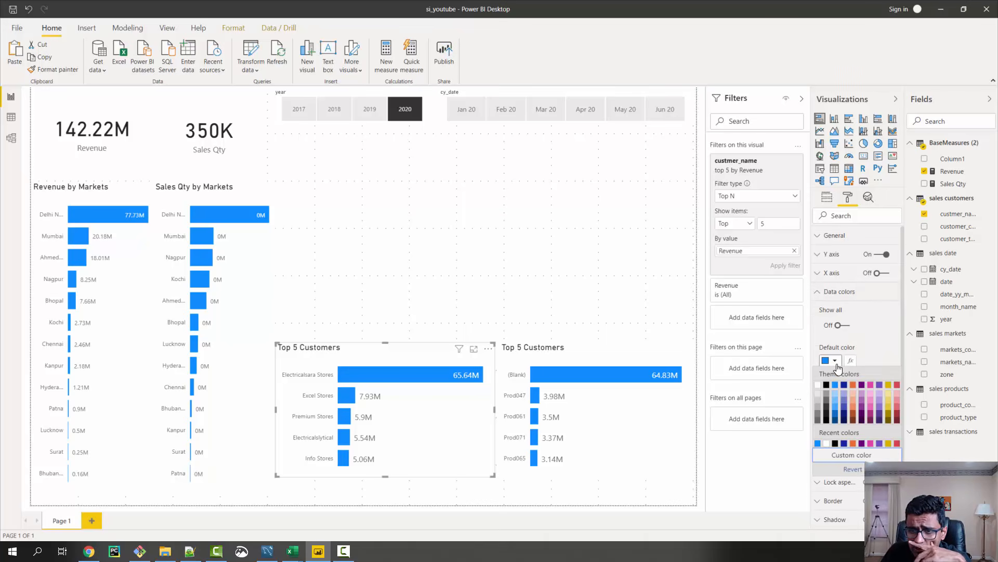
left_click(861, 388)
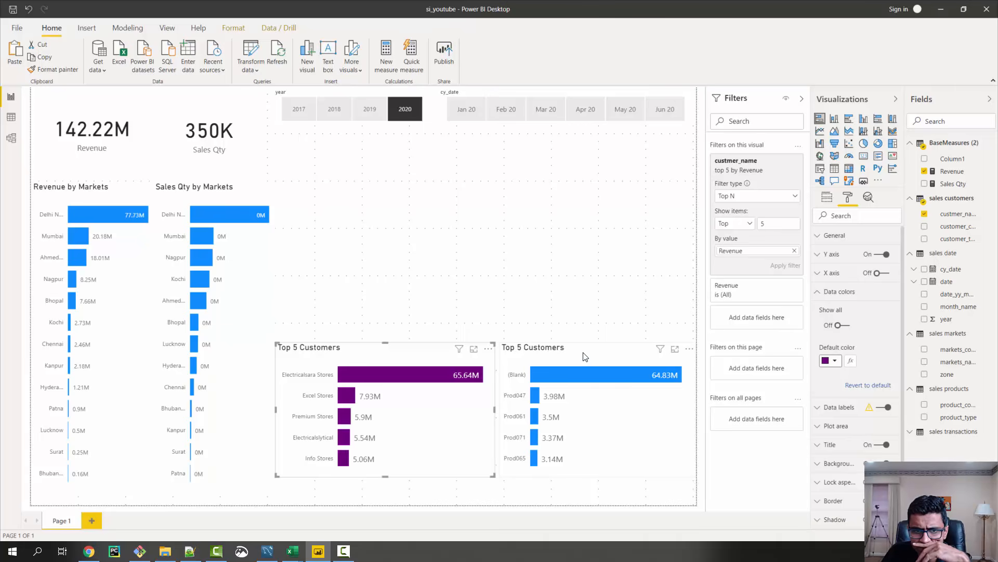
Give the product chart's bars the same dark purple default data color as the customers chart
left_click(559, 352)
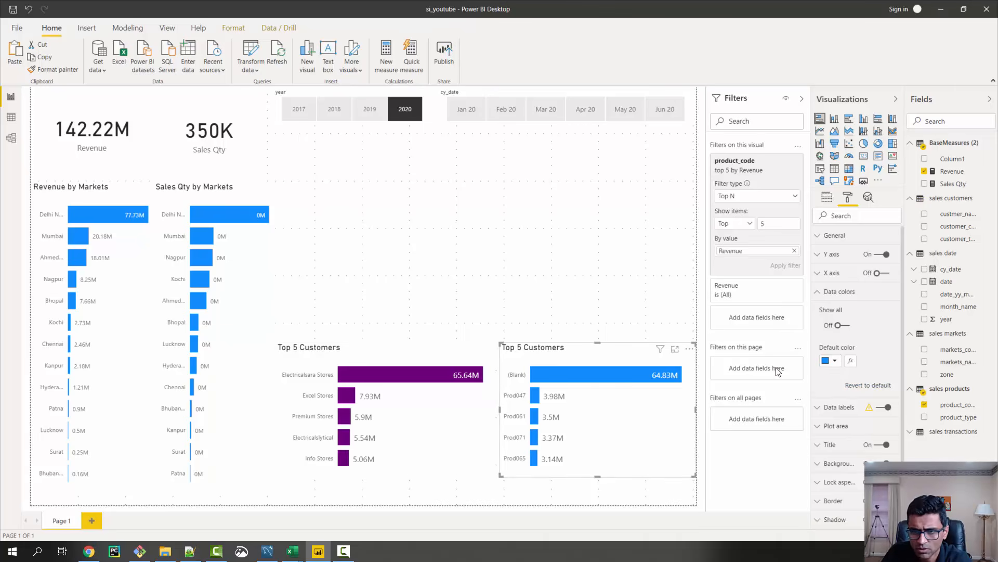
left_click(835, 361)
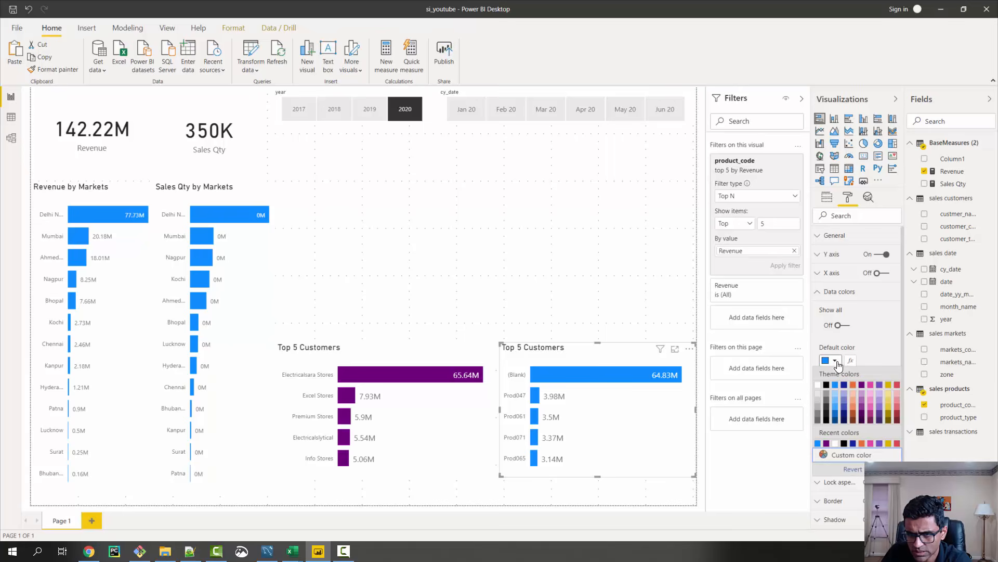
left_click(861, 386)
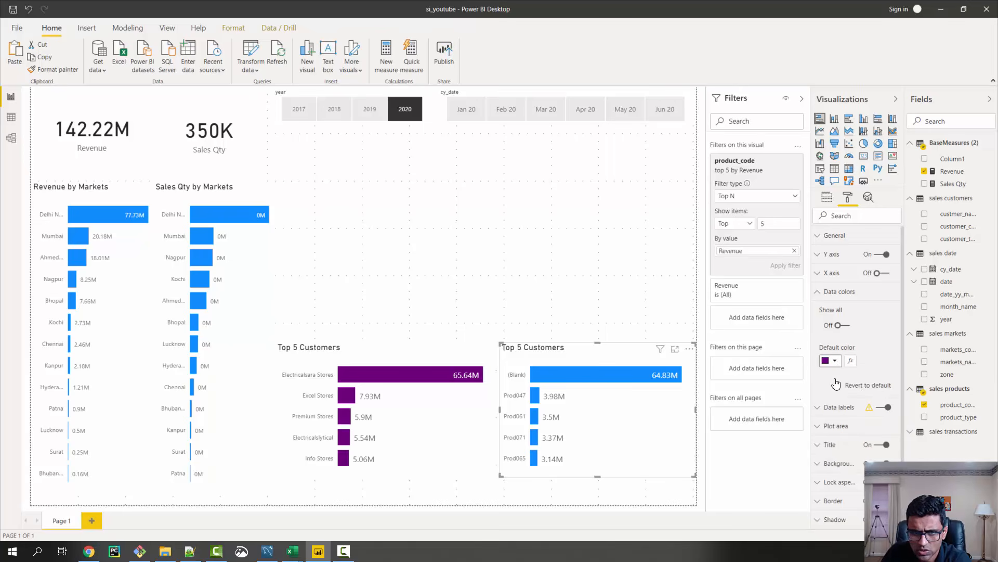
left_click(823, 294)
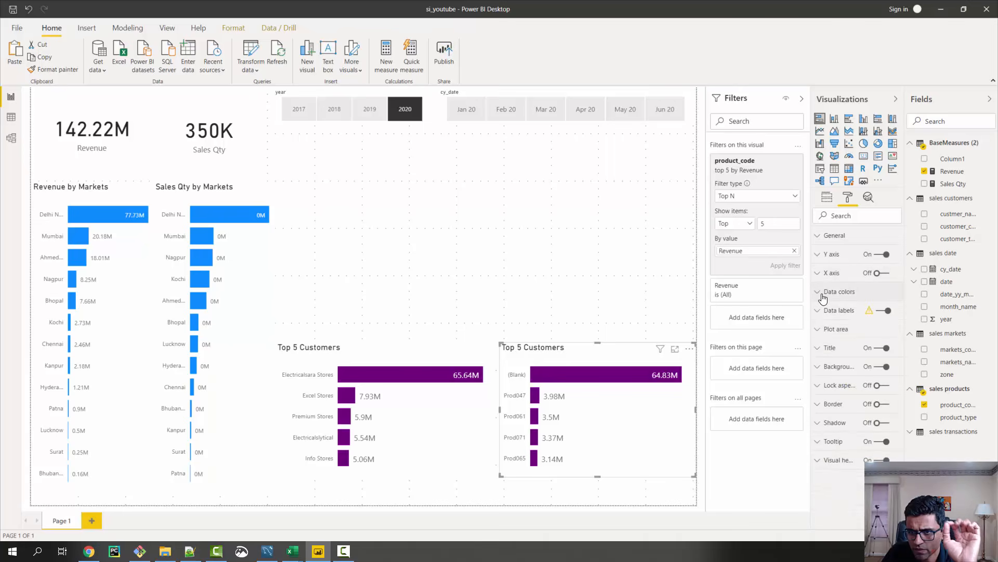
Change the product chart's title text to Top 5 Products
left_click(820, 348)
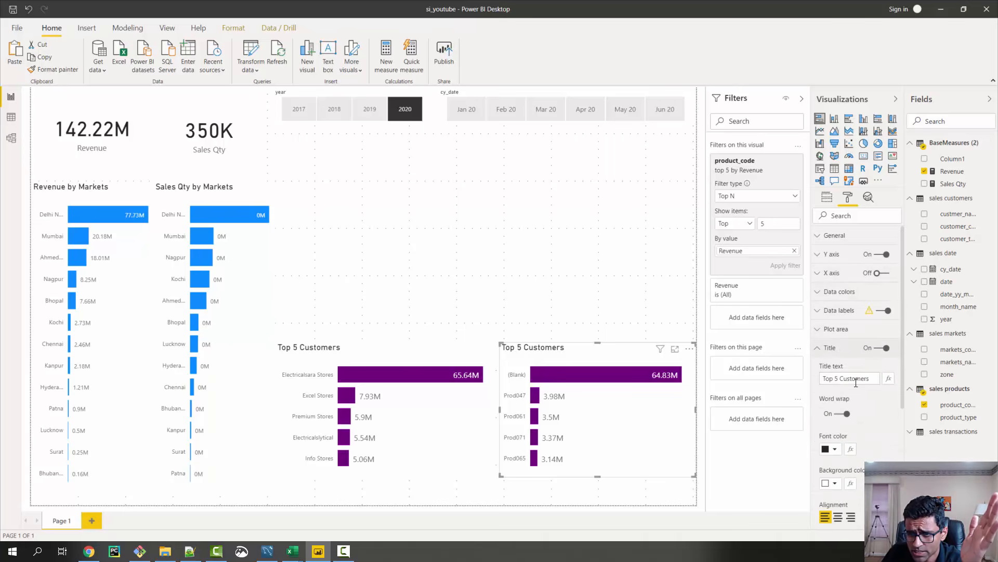
left_click(839, 379)
left_click_drag(840, 379, 912, 375)
type("Product")
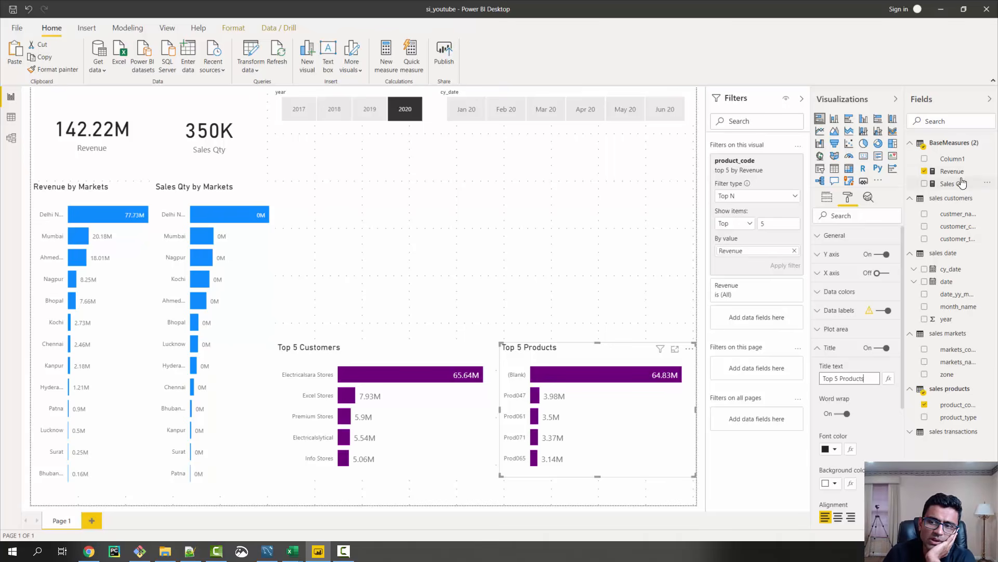
Add a Revenue line chart and size it to span the empty area between the date slicers and the top 5 charts
left_click_drag(957, 174, 399, 194)
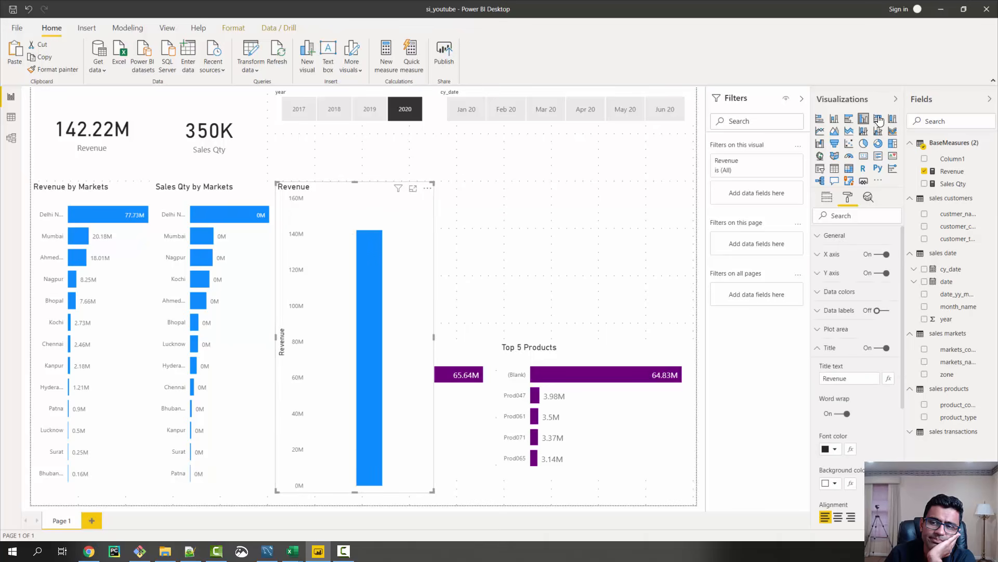
left_click(821, 133)
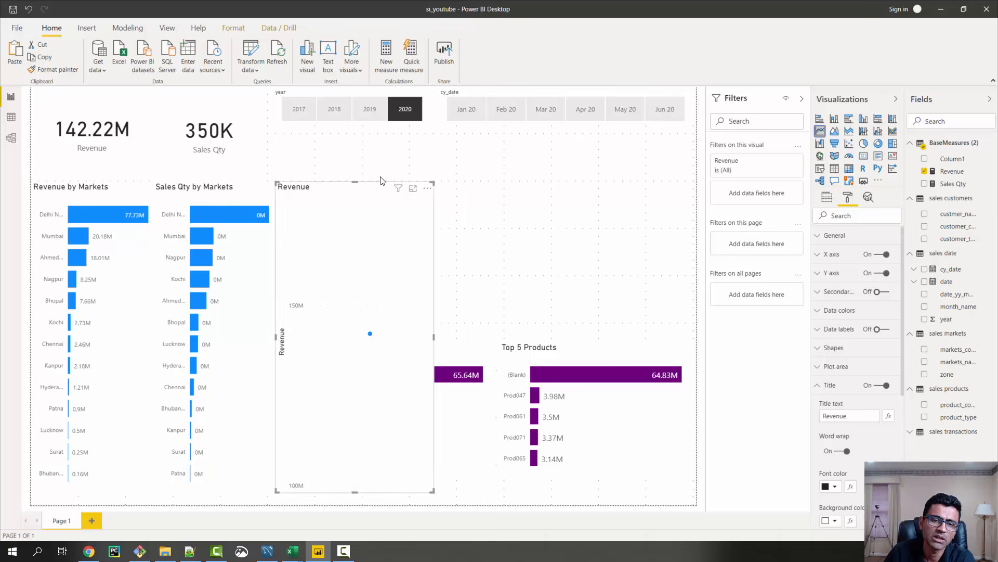
left_click_drag(380, 186, 402, 145)
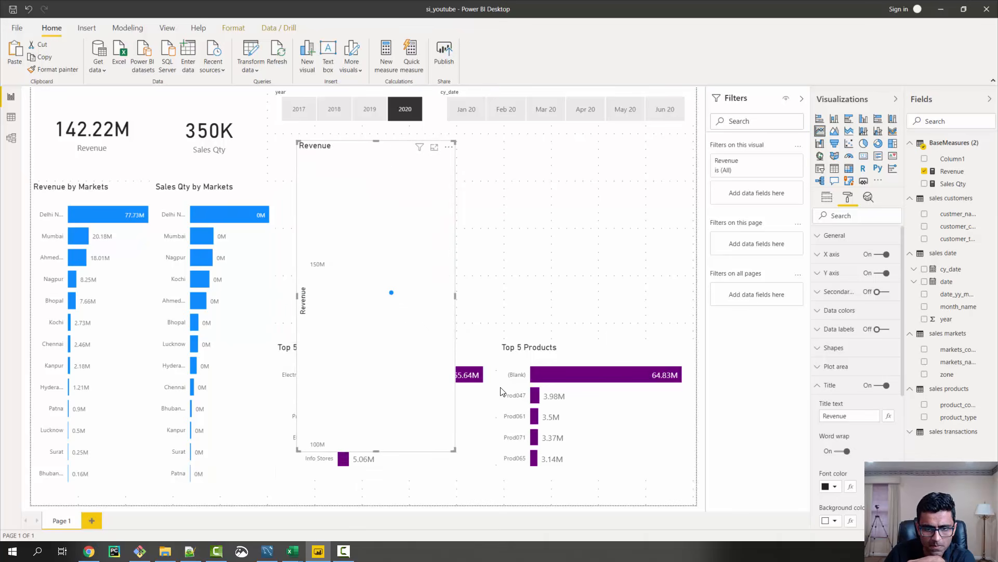
left_click_drag(454, 449, 675, 307)
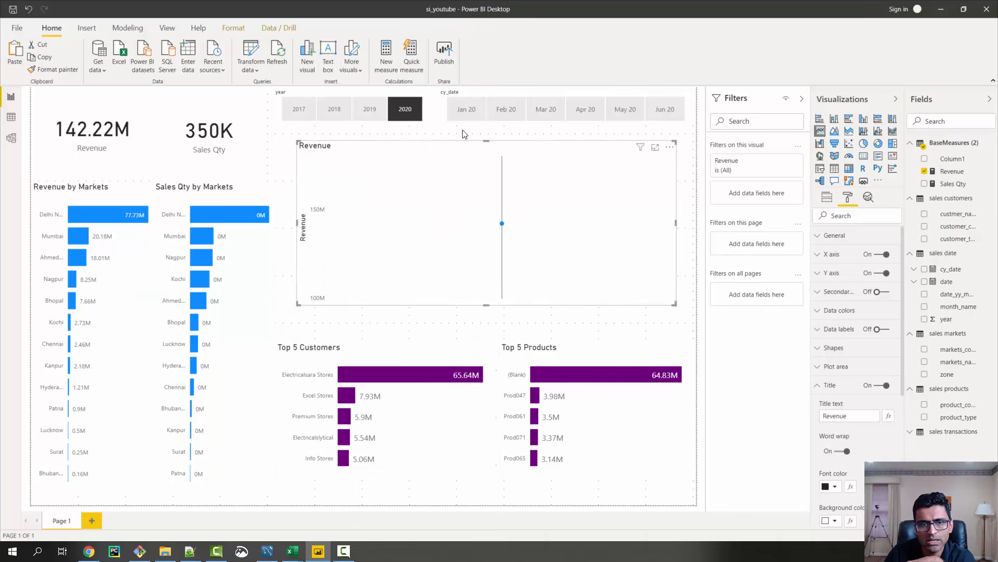
Clear the 2020 selection in the year slicer so the page covers all years
left_click(408, 116)
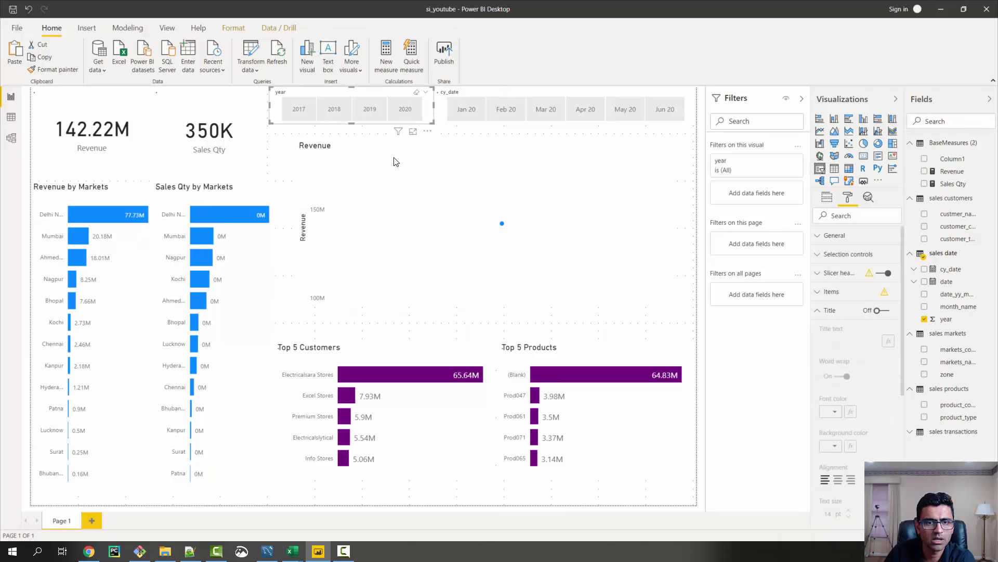
left_click(402, 112)
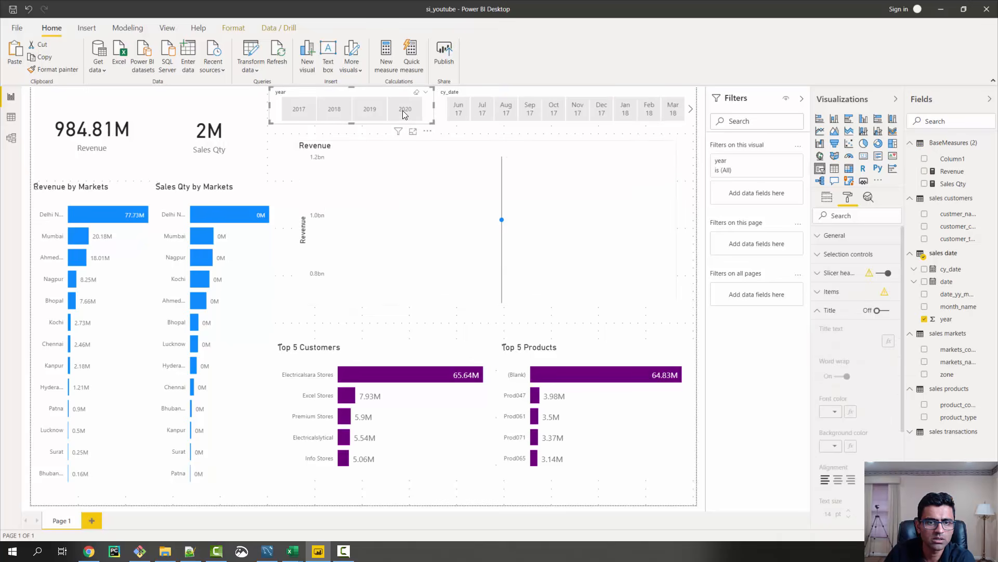
Add cy_date to the Revenue line chart's axis and use plain cy_date values instead of the date hierarchy
left_click(421, 161)
mouse_move(469, 292)
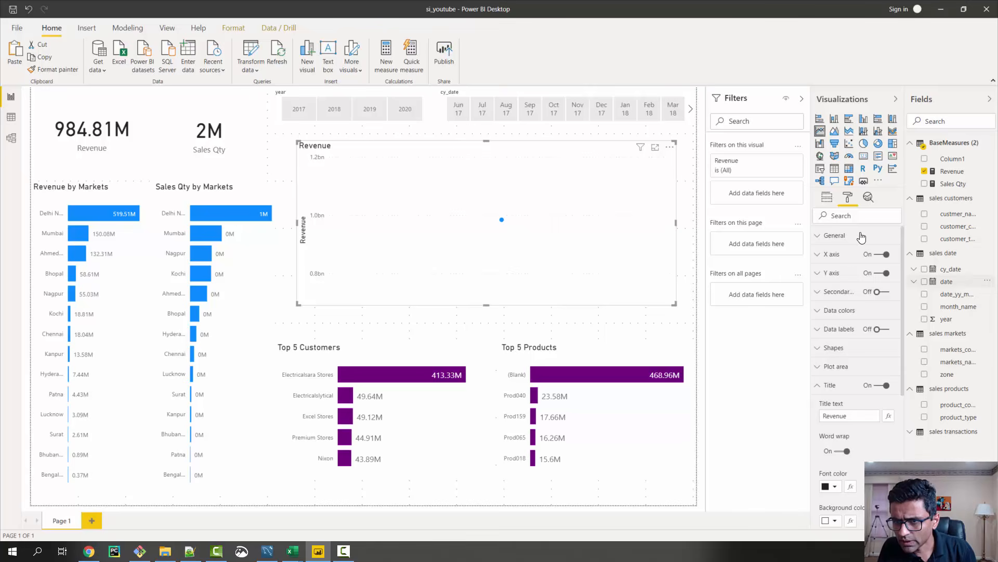
left_click(827, 199)
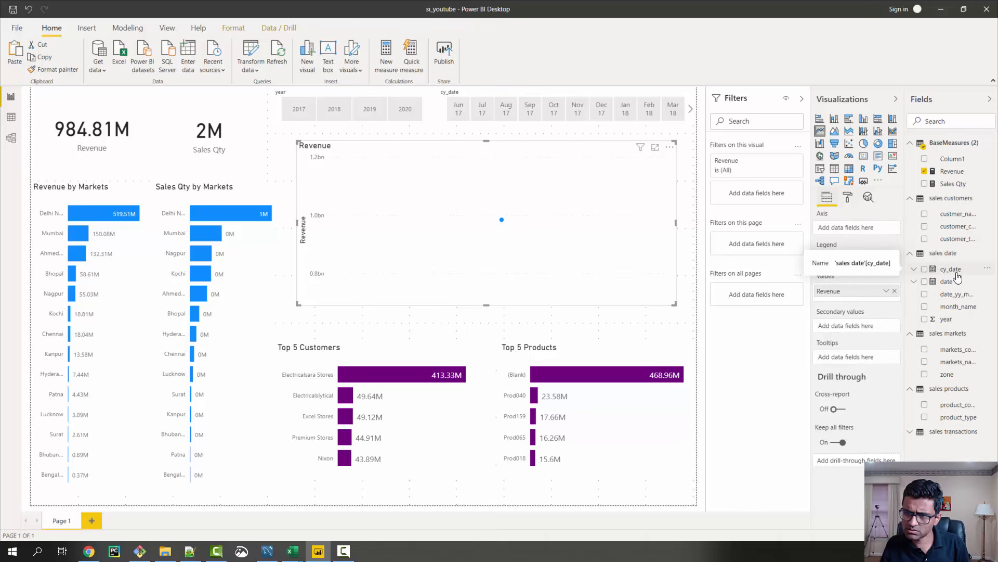
left_click_drag(958, 275, 858, 237)
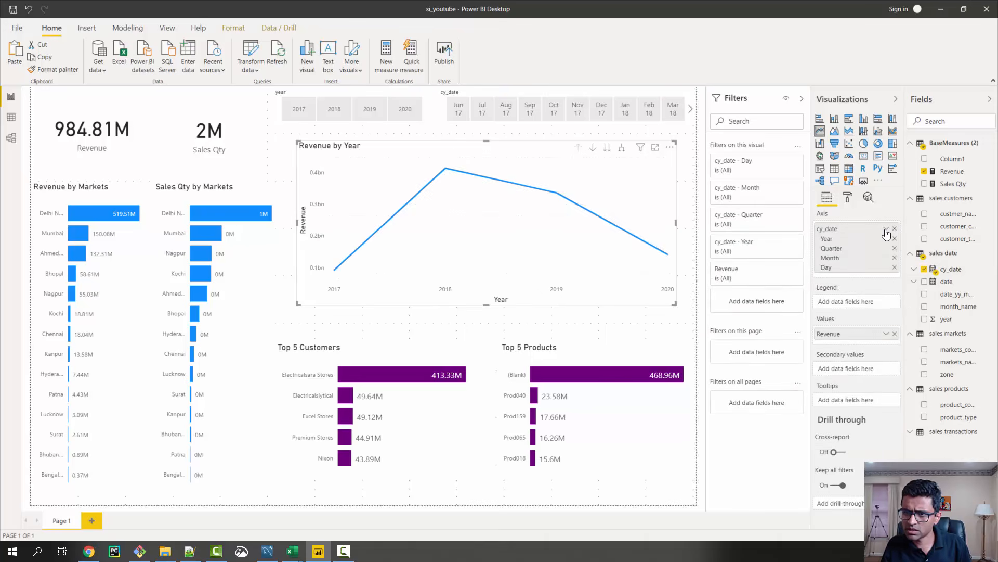
left_click(886, 231)
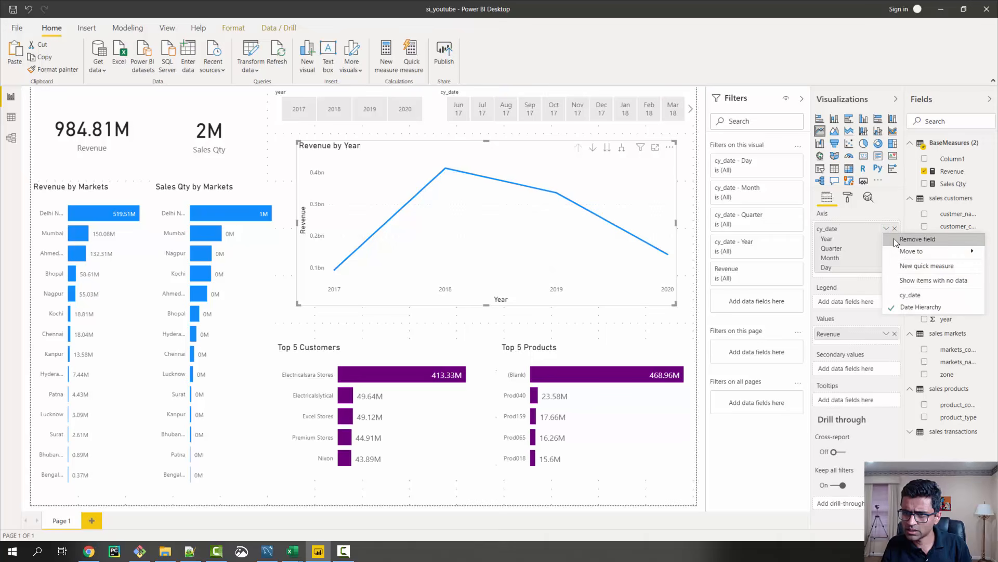
left_click(910, 293)
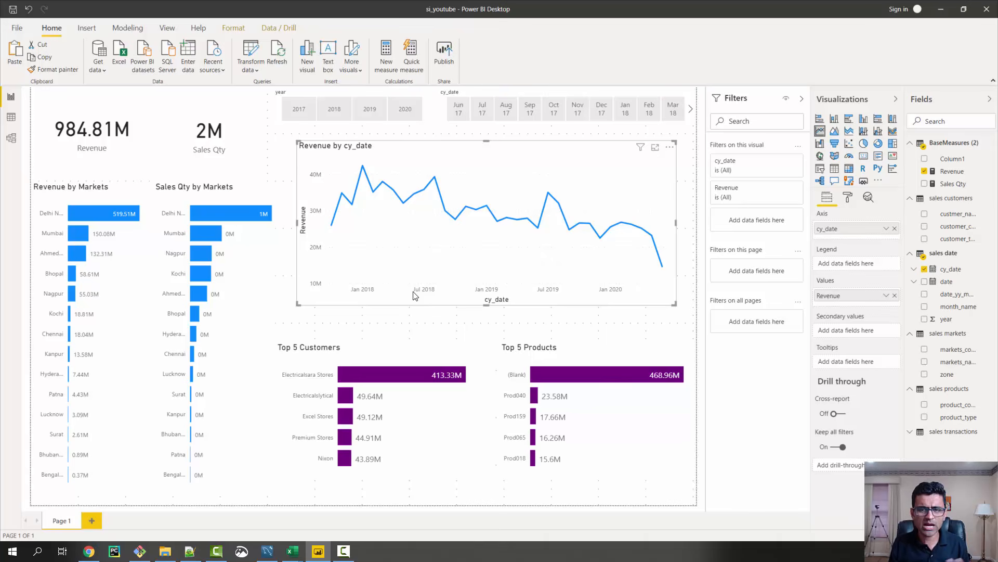
Change the Revenue line's data color to the red theme color
left_click(848, 200)
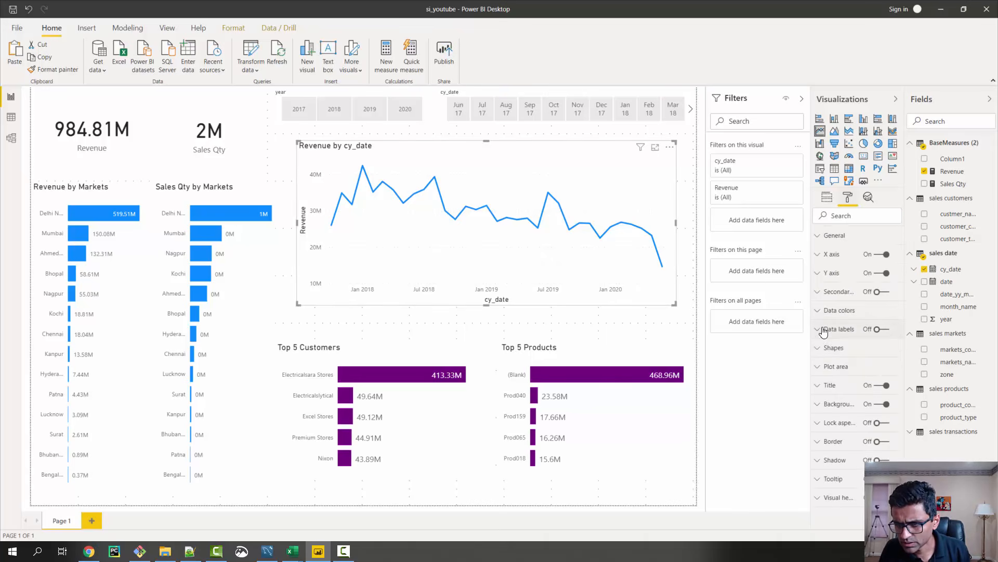
left_click(819, 311)
left_click(836, 343)
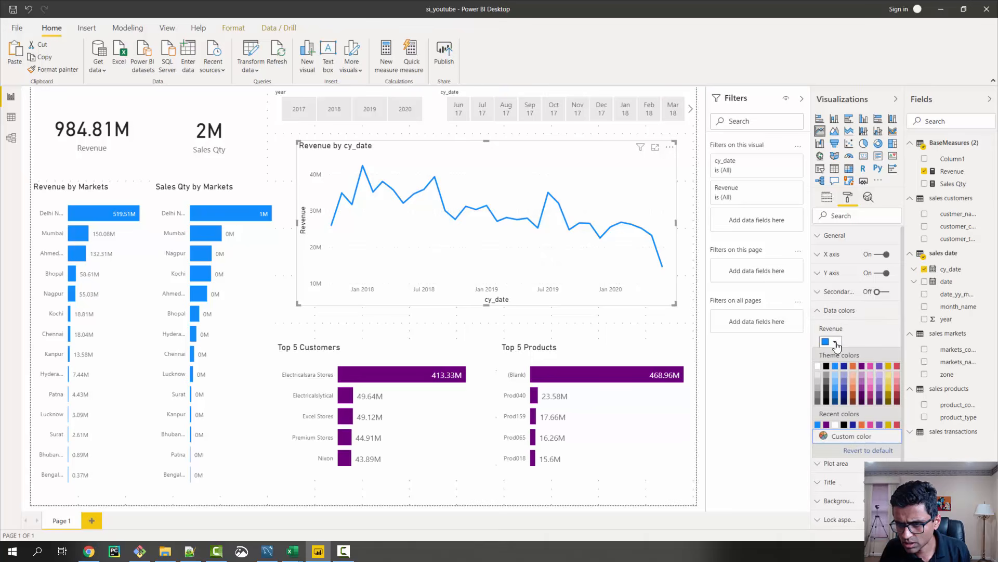
left_click(897, 367)
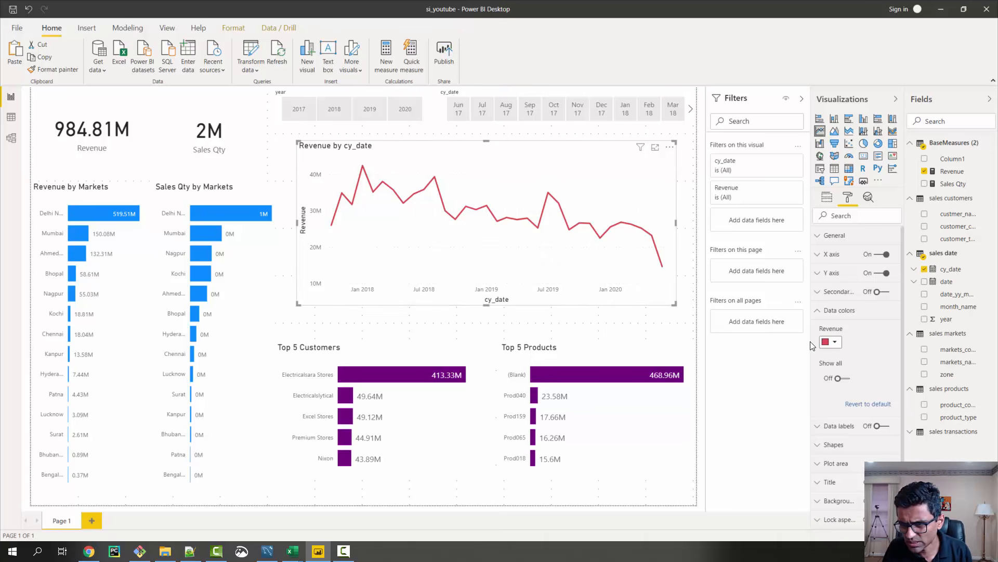
left_click(820, 311)
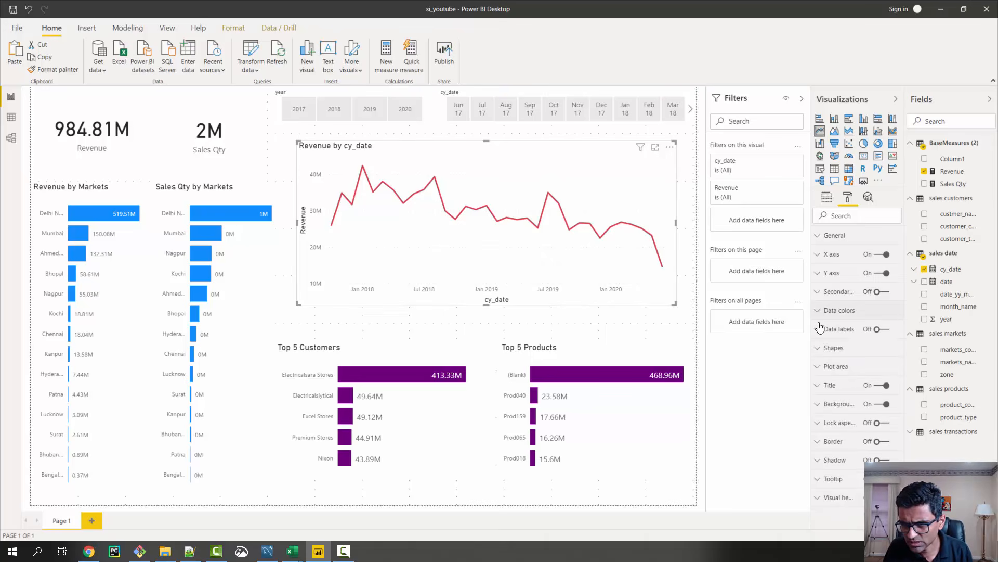
Change the line chart's title text to Revenue Trend
left_click(820, 385)
scroll(853, 332, "down", 3)
scroll(850, 313, "up", 2)
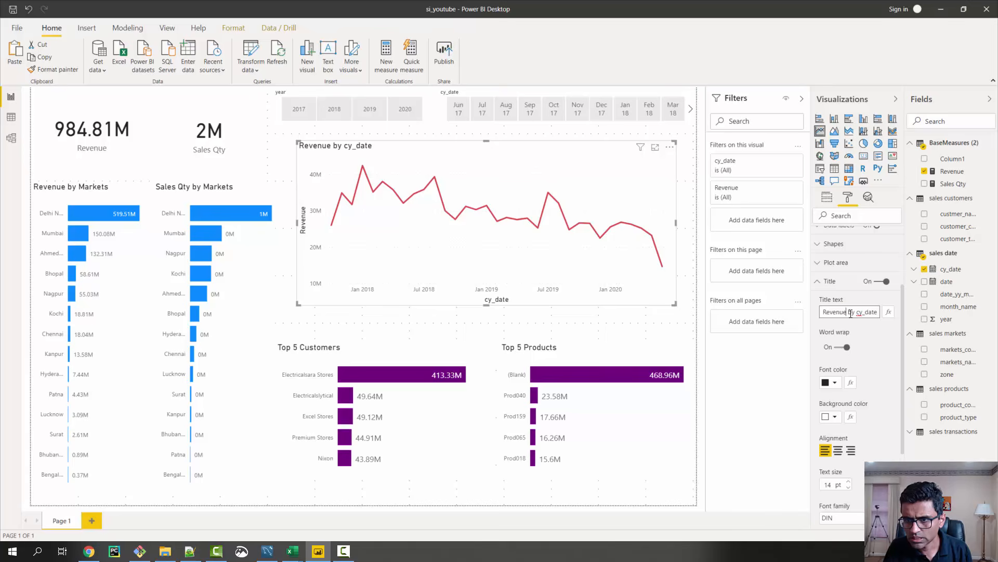
left_click_drag(851, 312, 977, 316)
type("Tren")
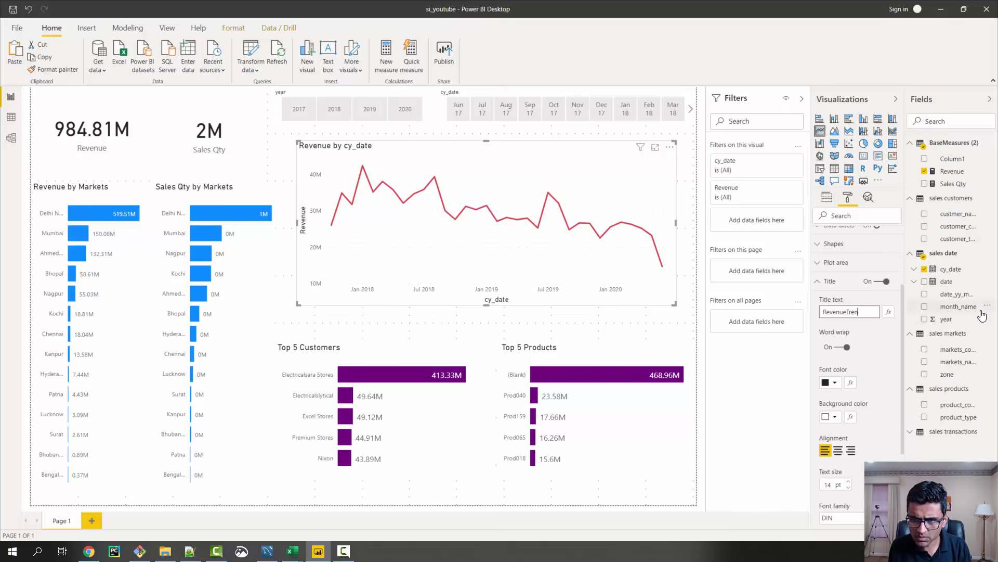
type("d")
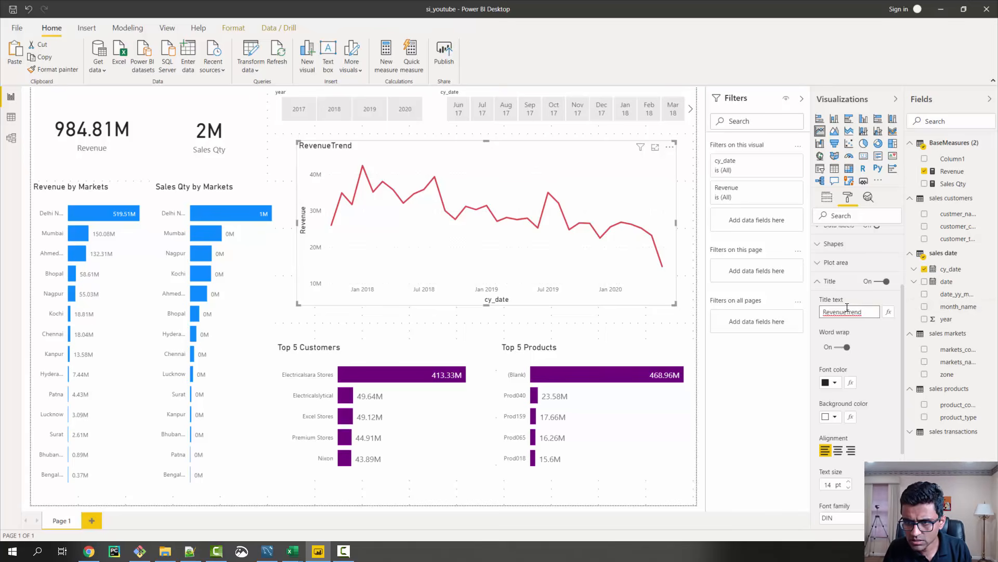
left_click(847, 311)
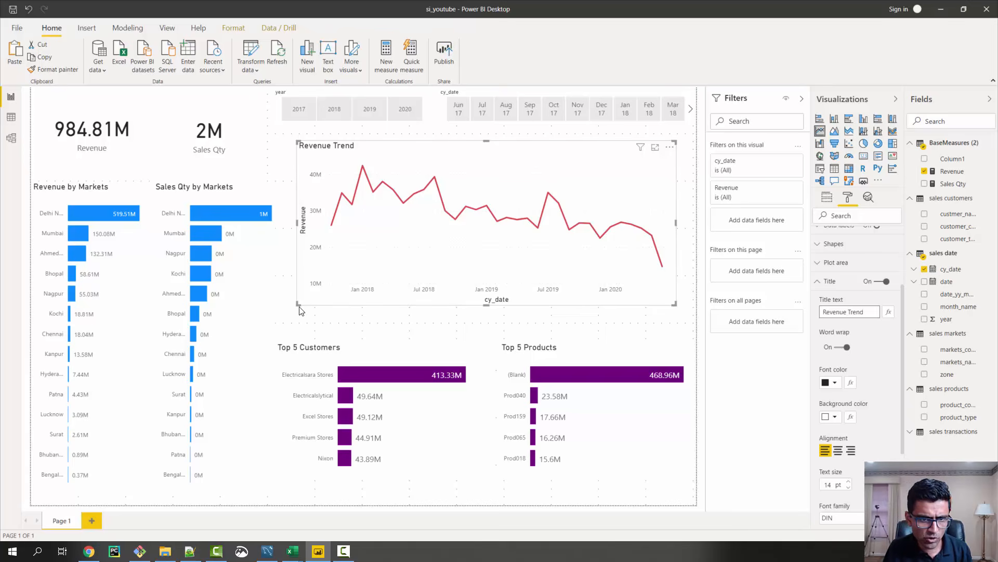
Enlarge and reposition the Revenue Trend chart slightly so it better fills the space between the slicers and the top 5 charts
left_click_drag(295, 308, 287, 310)
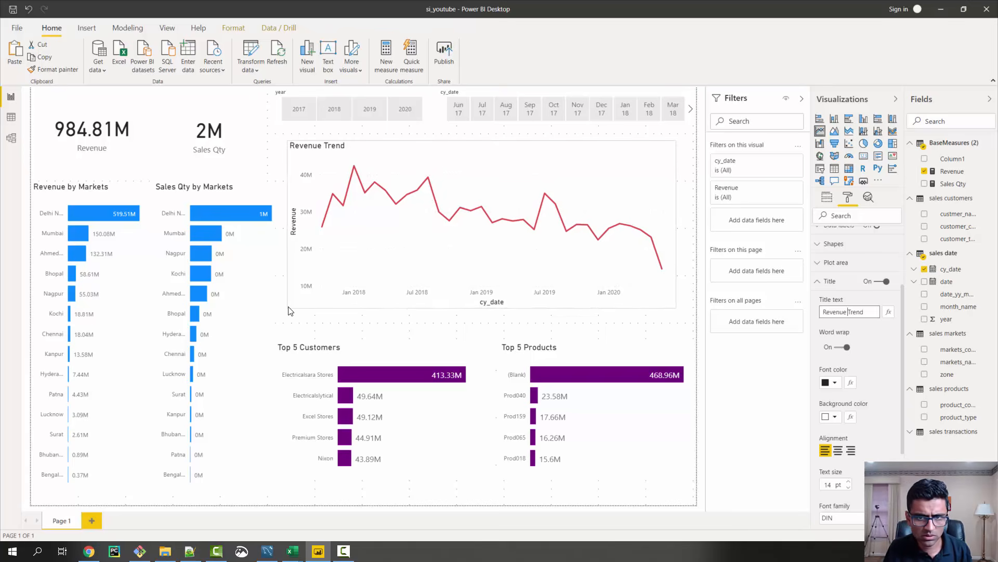
left_click_drag(536, 146, 534, 144)
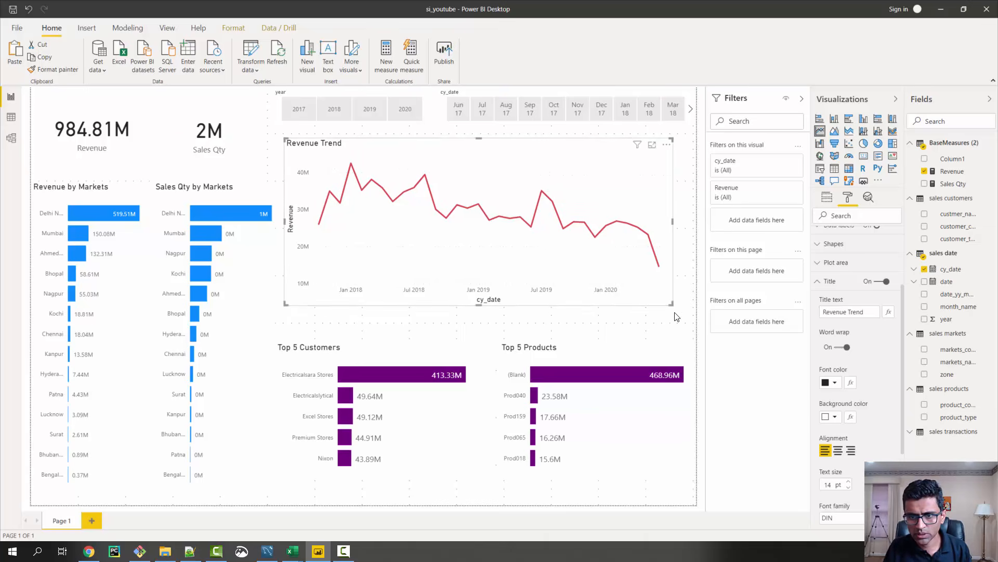
left_click_drag(671, 306, 682, 304)
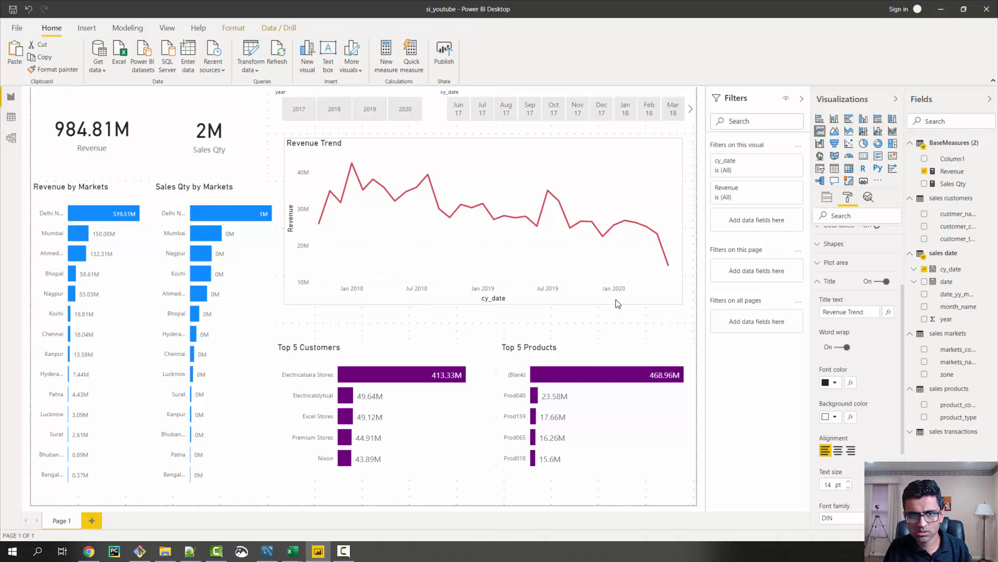
mouse_move(533, 280)
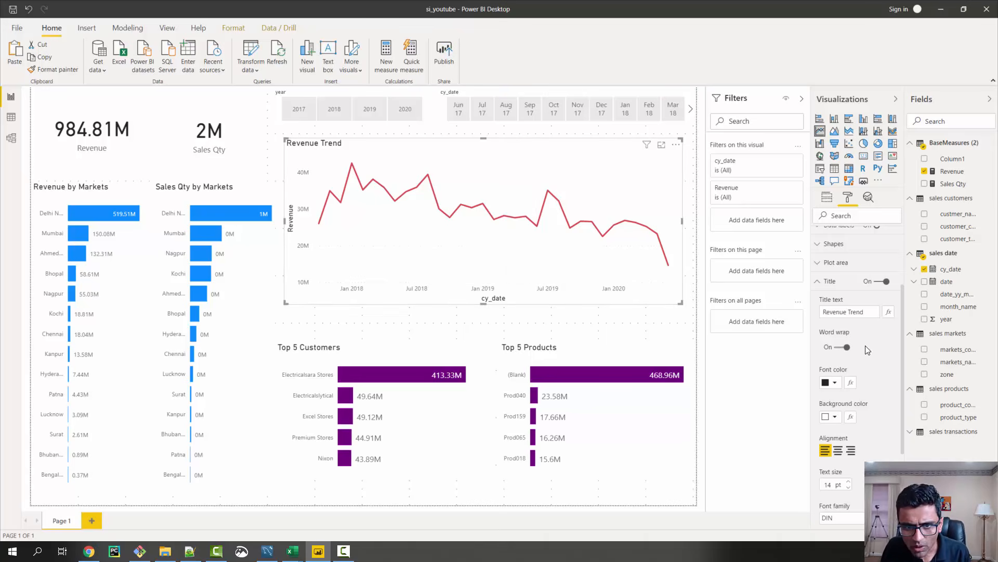
Turn off the X axis title on the Revenue Trend chart
left_click(820, 281)
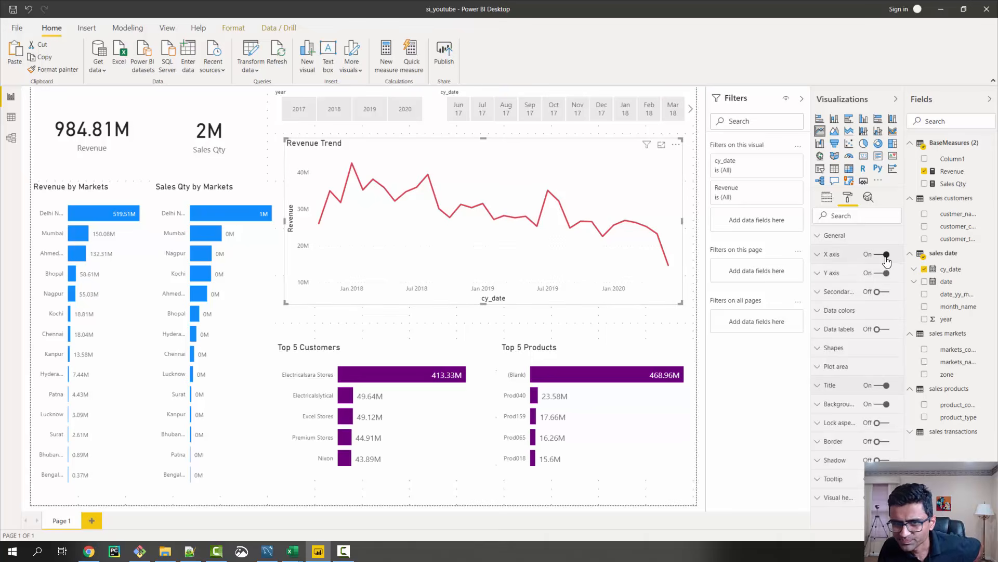
left_click(823, 269)
scroll(856, 388, "down", 5)
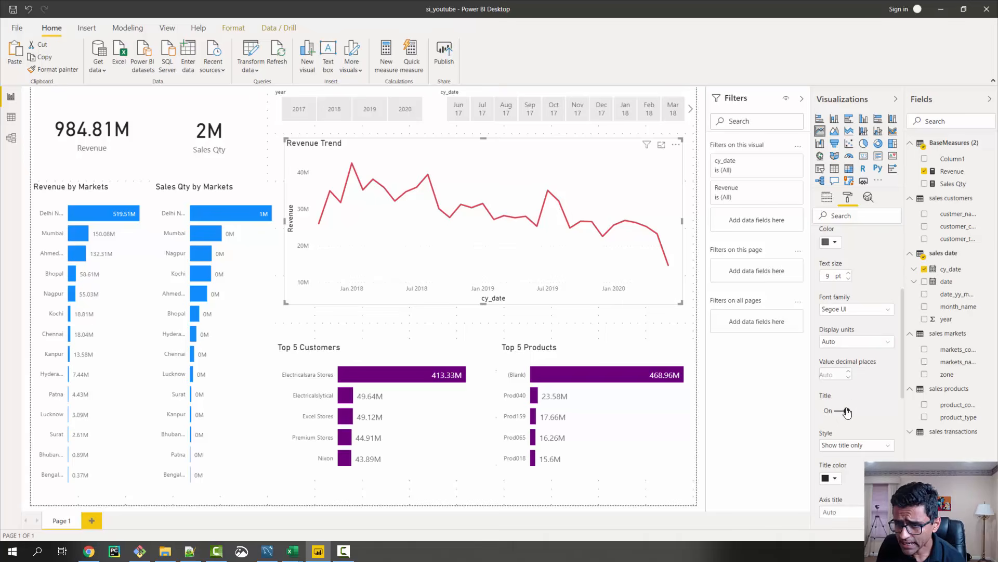
left_click(847, 412)
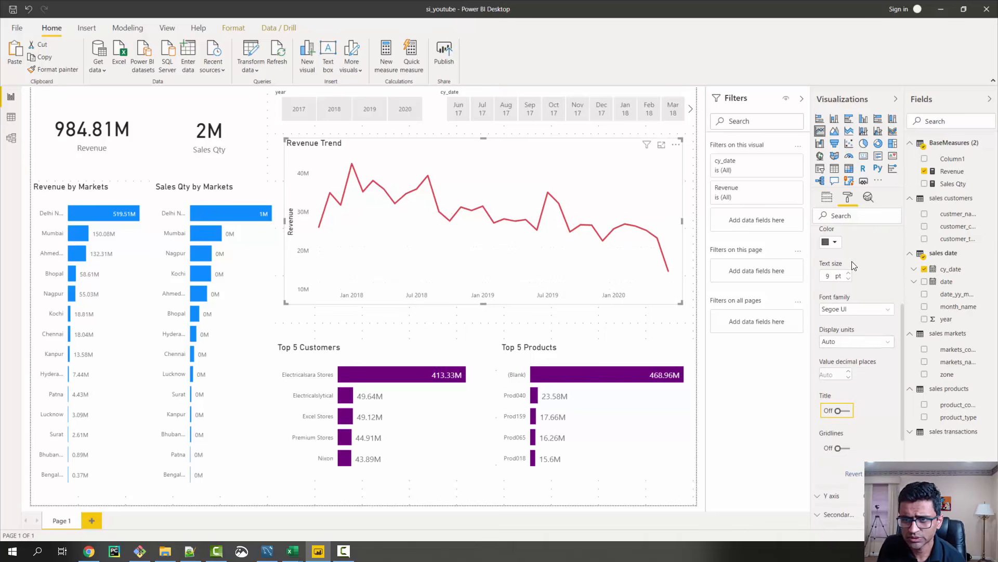
scroll(842, 255, "up", 5)
left_click(820, 254)
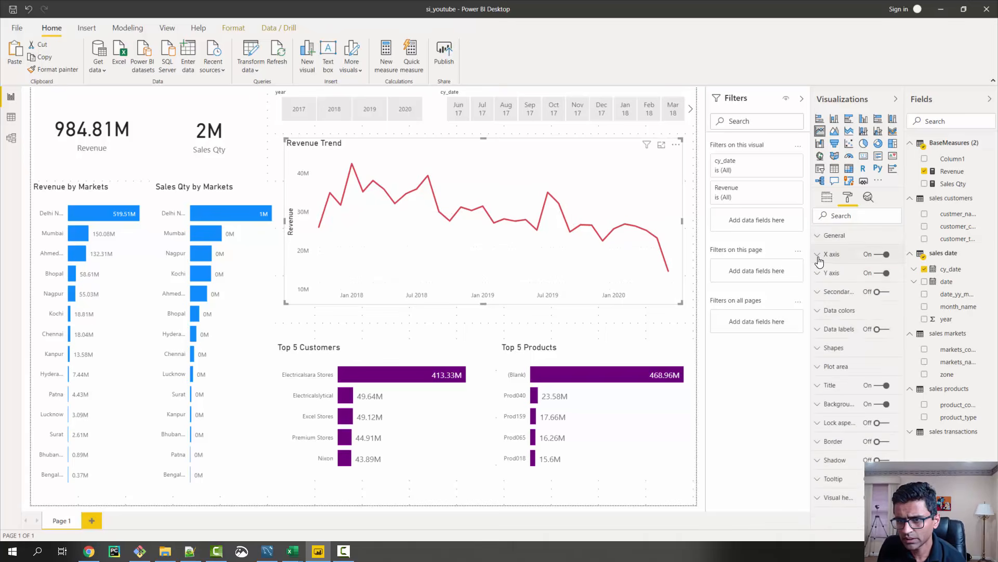
Turn off the Y axis title on the Revenue Trend chart
left_click(820, 272)
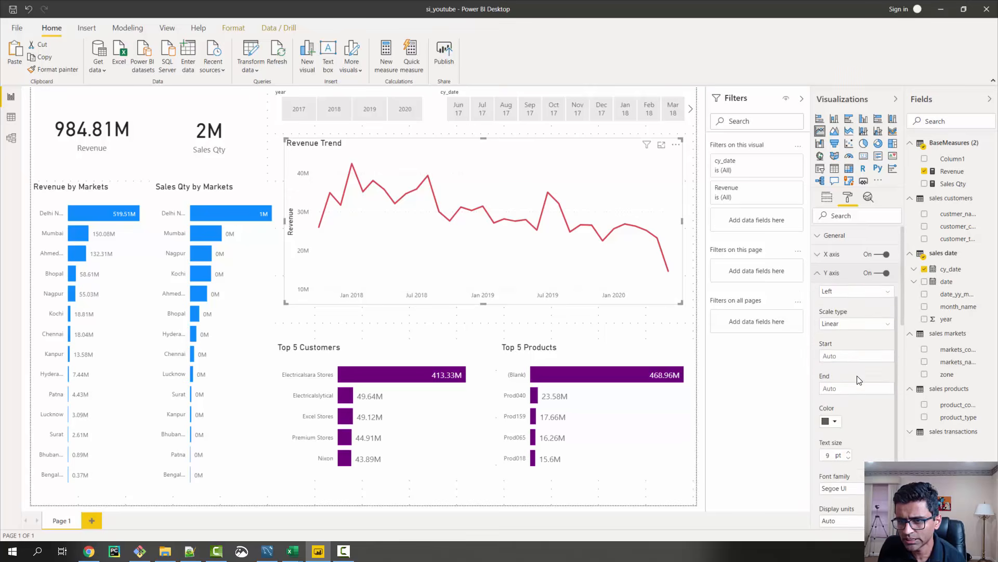
scroll(858, 380, "down", 3)
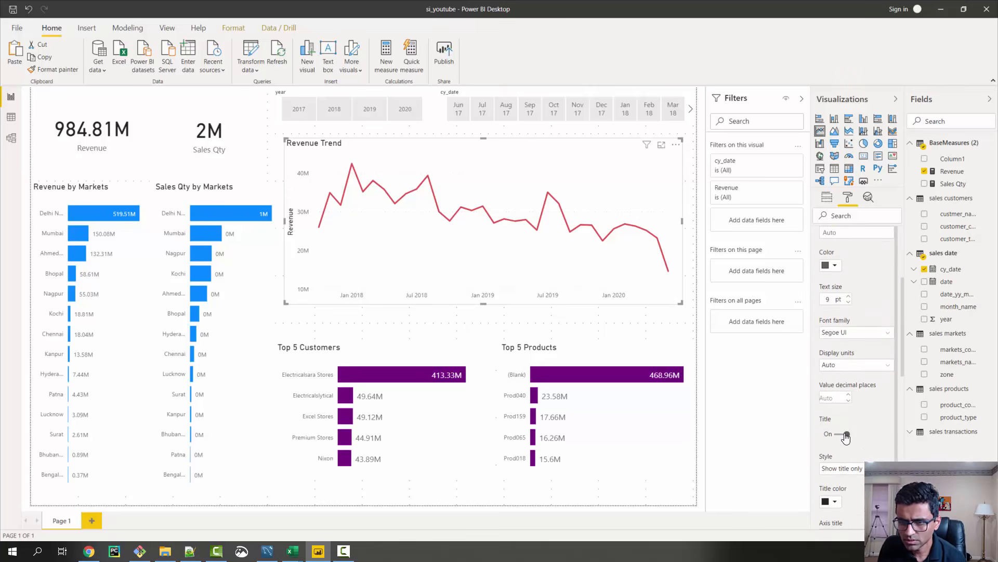
left_click(846, 435)
scroll(835, 278, "up", 3)
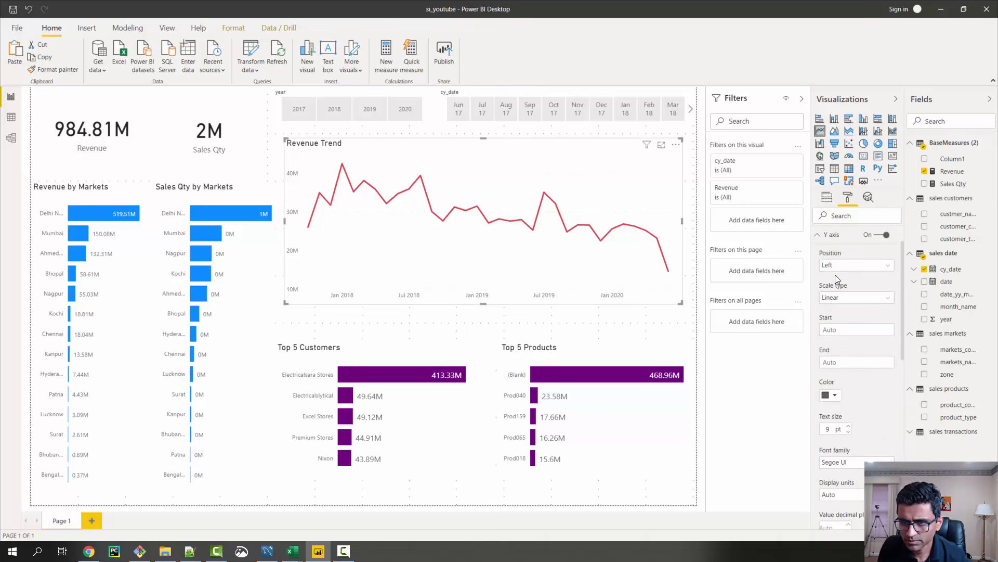
left_click(821, 235)
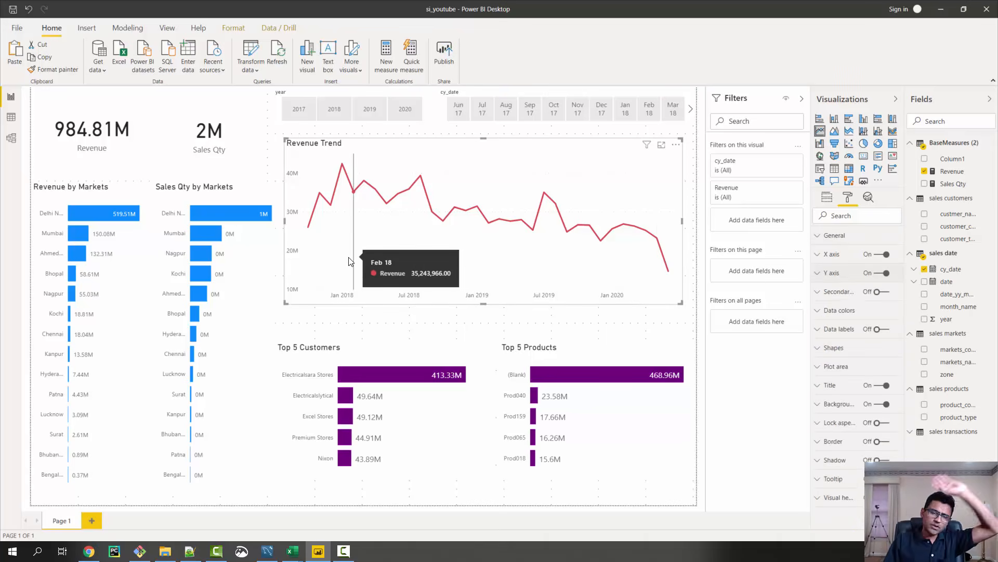
Filter the page to 2020 to check the trend, clear that filter, and examine the monthly revenue points across all years
left_click(403, 110)
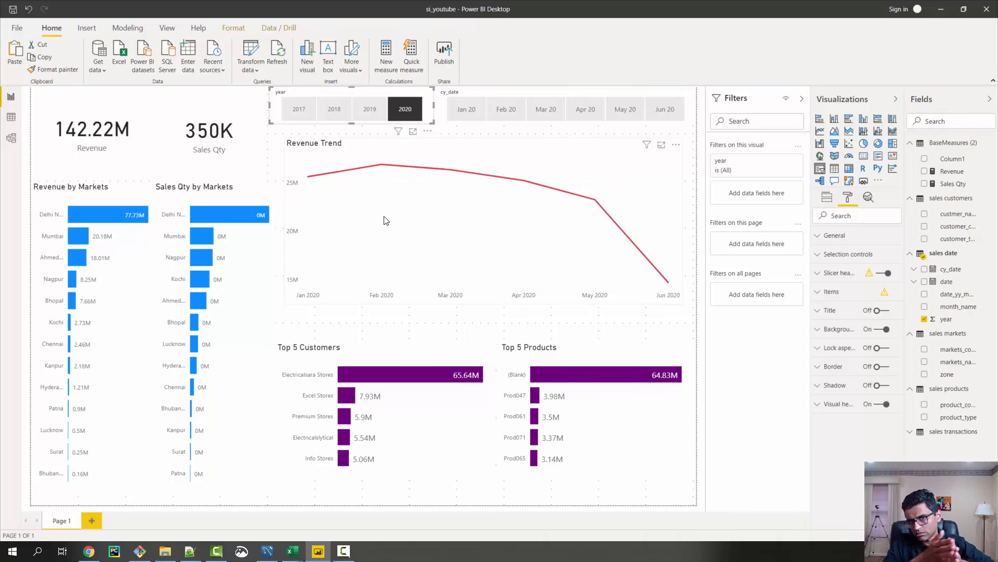
left_click(411, 114)
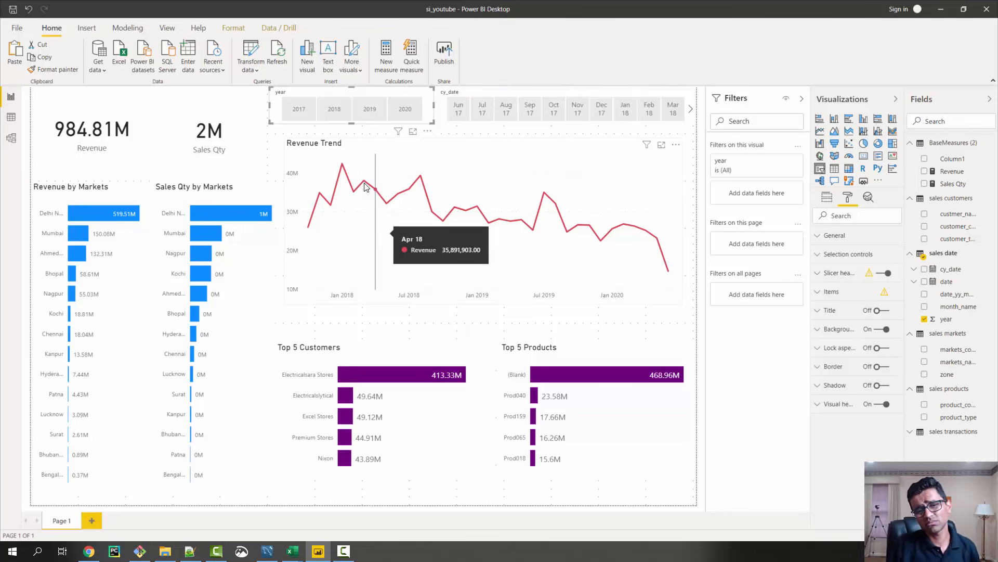
mouse_move(344, 172)
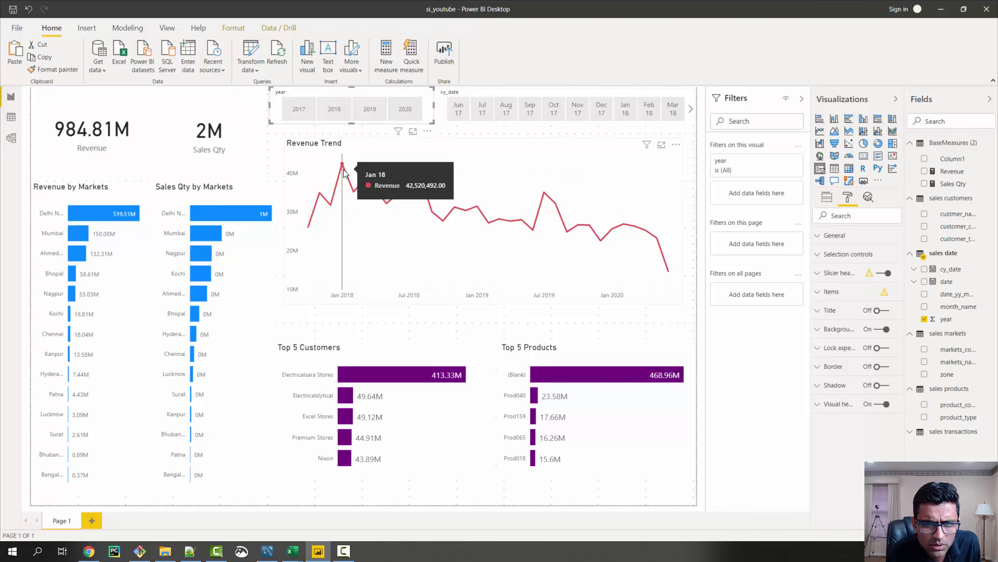
Filter the page to 2020 and Jan 20 to compare the Revenue card with the trend's monthly points, and clear the date filters
left_click(416, 117)
mouse_move(395, 172)
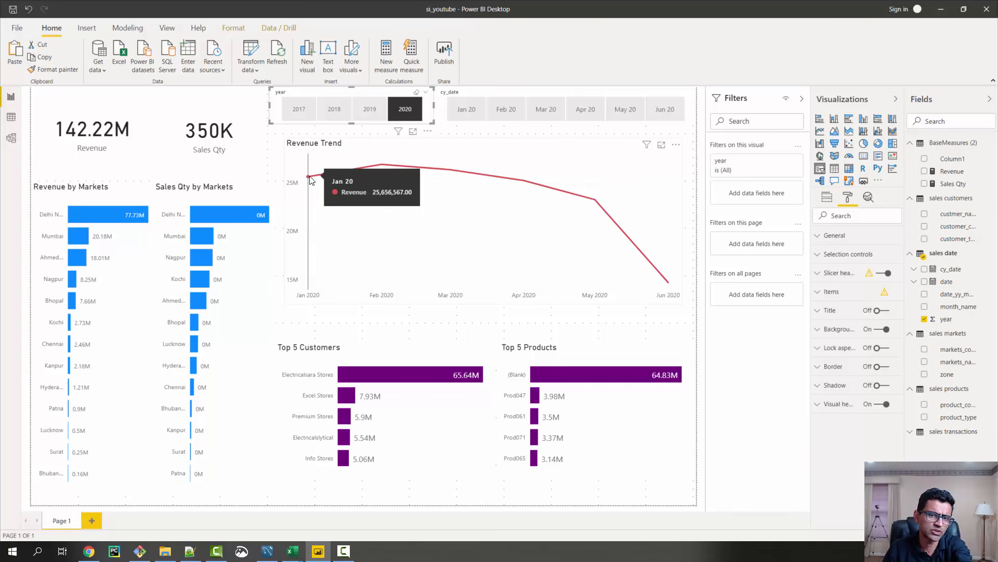
left_click(472, 110)
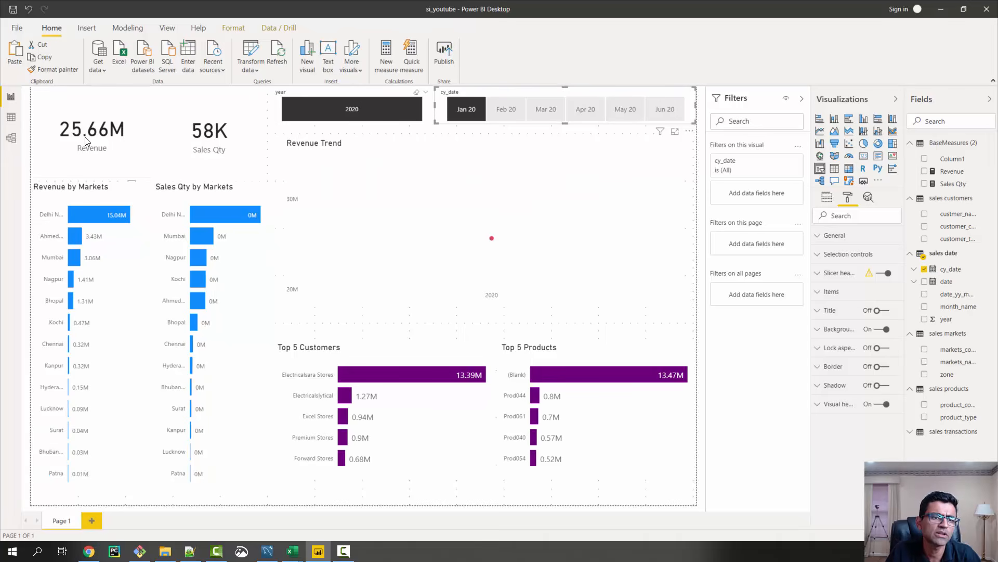
left_click(465, 111)
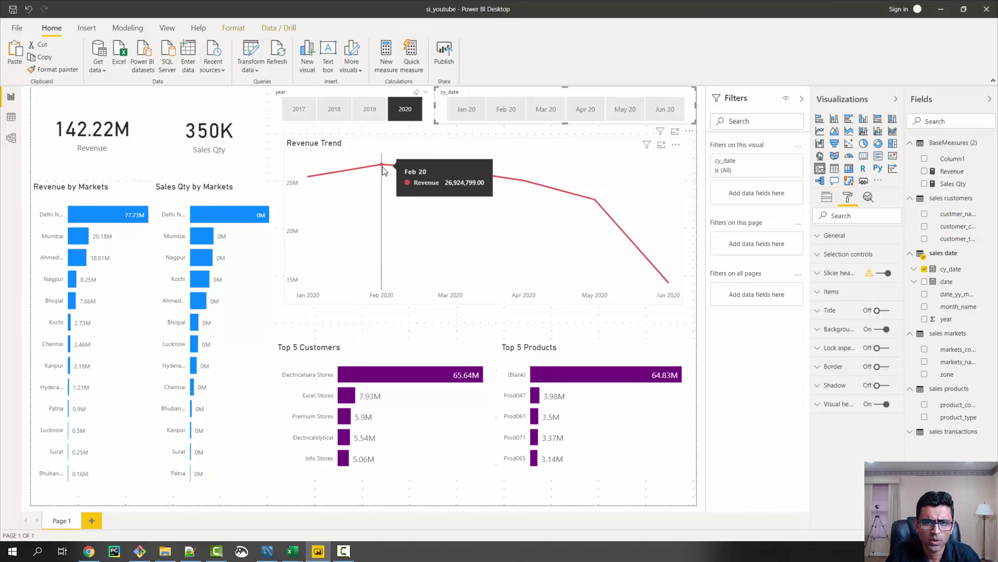
left_click(504, 111)
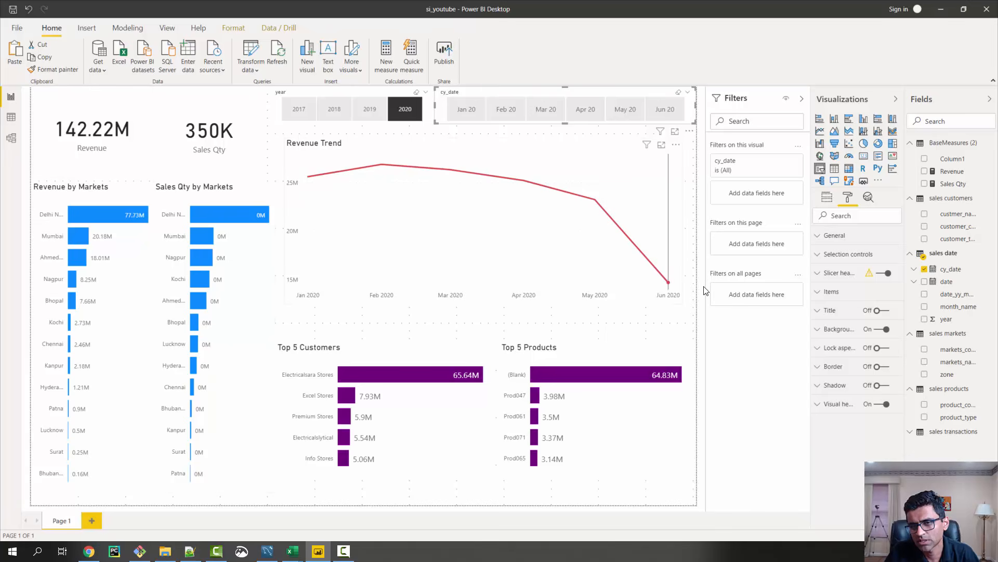
left_click(402, 107)
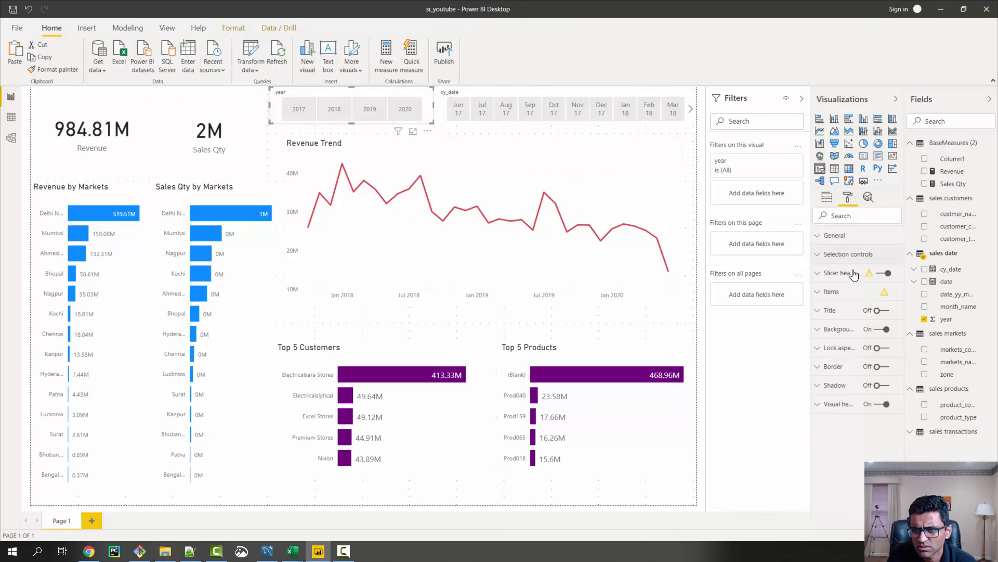
Turn off the slicer header on both the year slicer and the cy_date slicer
left_click(883, 273)
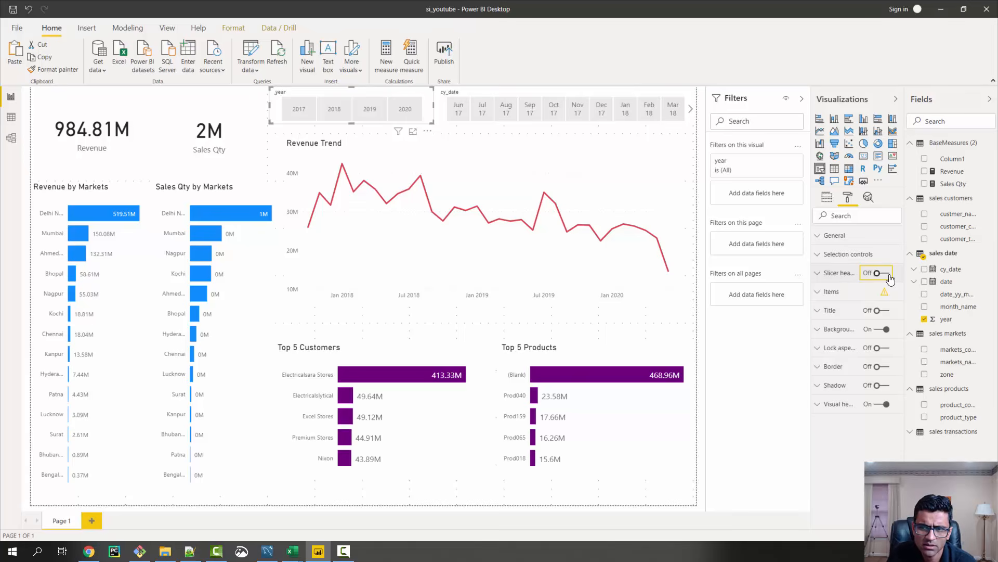
left_click(437, 106)
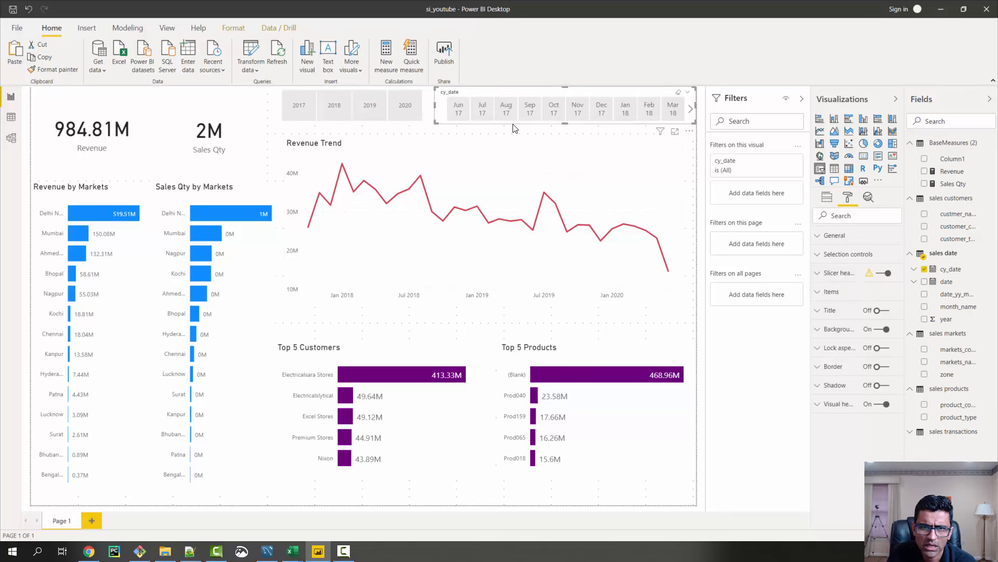
left_click(884, 273)
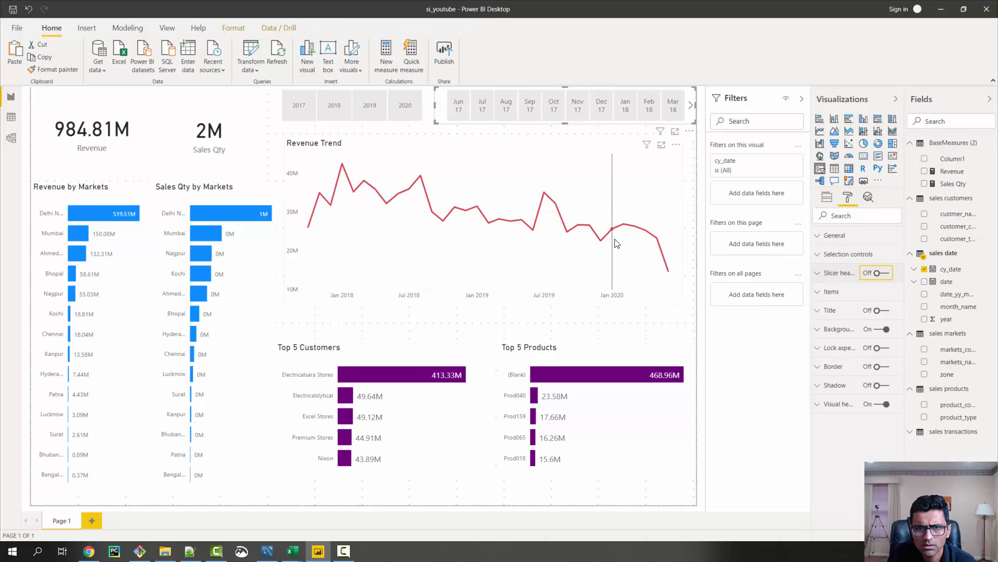
Filter the page to 2019 and slightly reduce the heights of the year and cy_date slicers so that they match
left_click(362, 119)
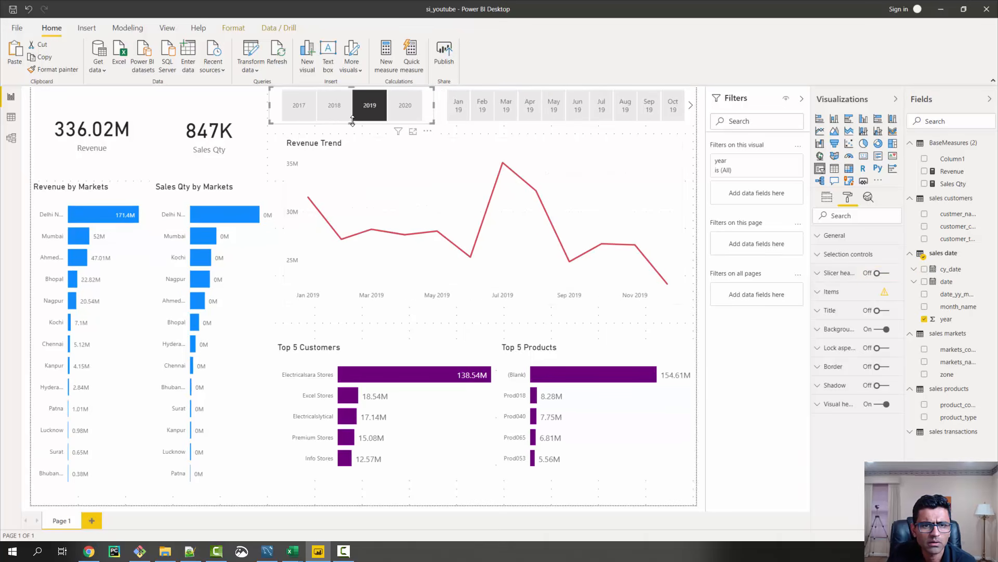
left_click_drag(352, 119, 352, 118)
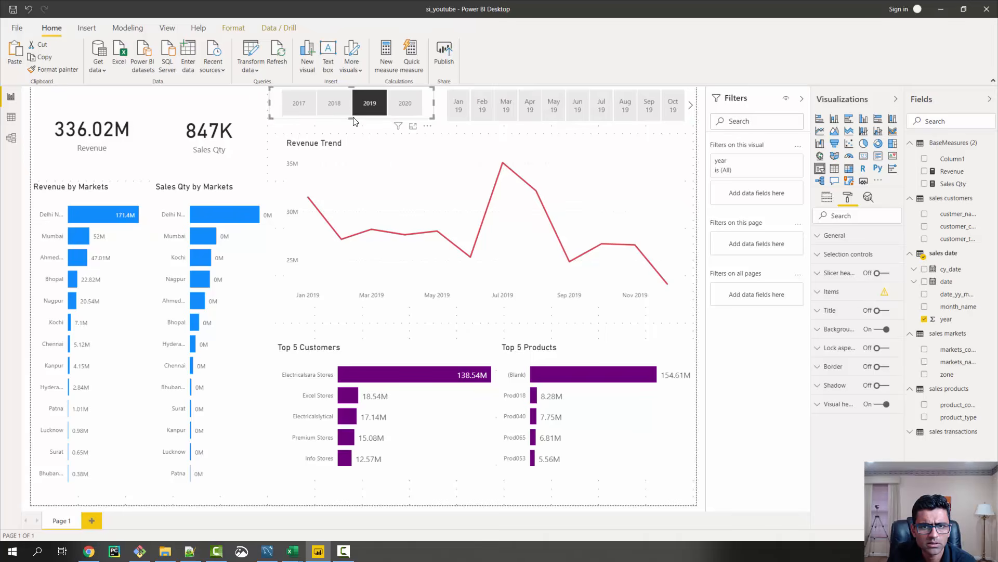
left_click(528, 119)
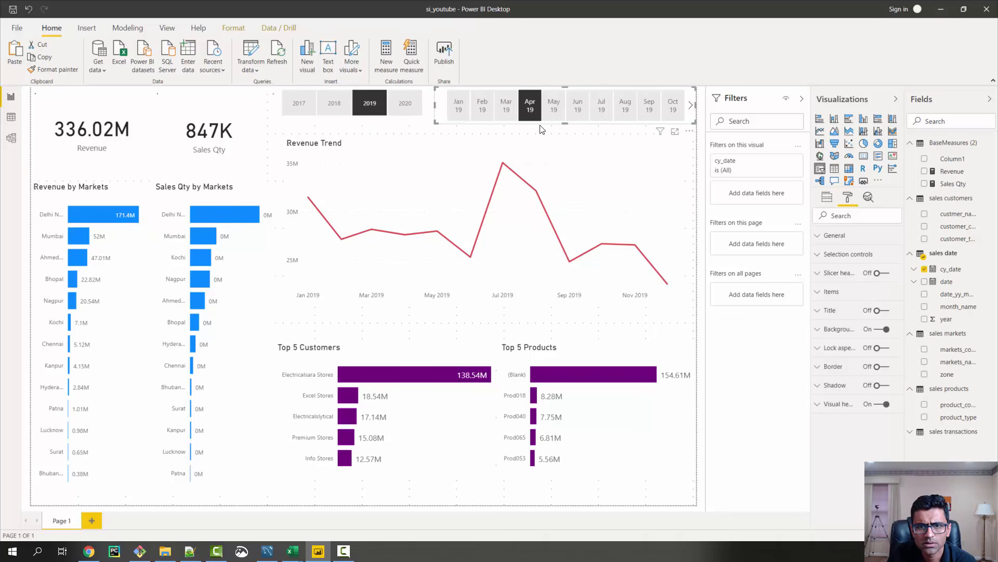
left_click(566, 124)
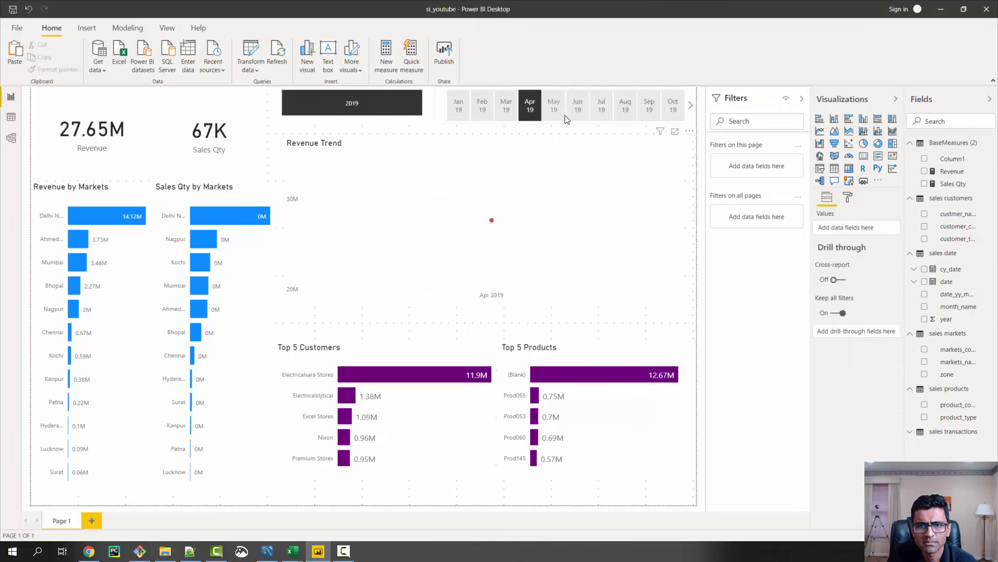
left_click(539, 119)
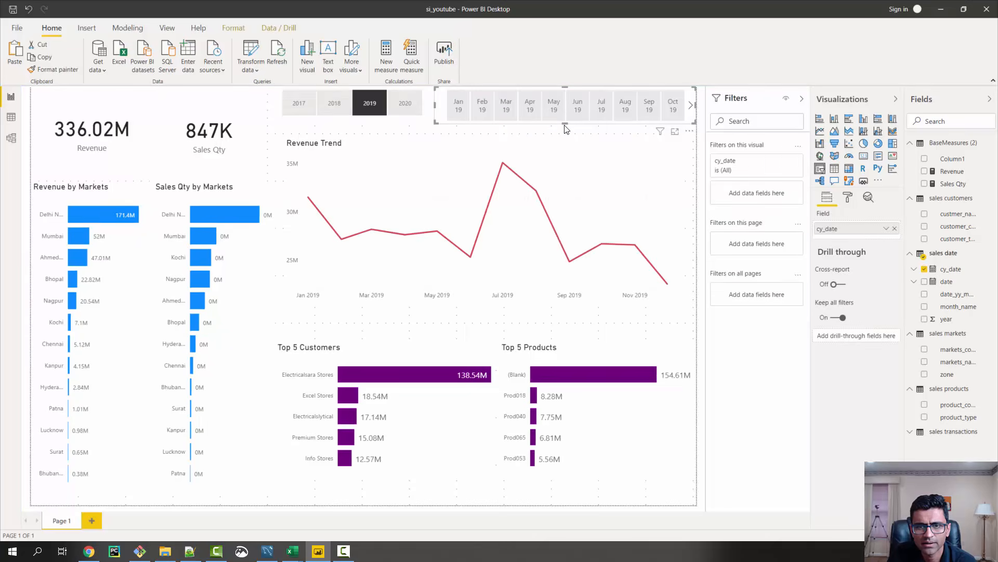
left_click_drag(564, 121, 547, 126)
left_click(408, 135)
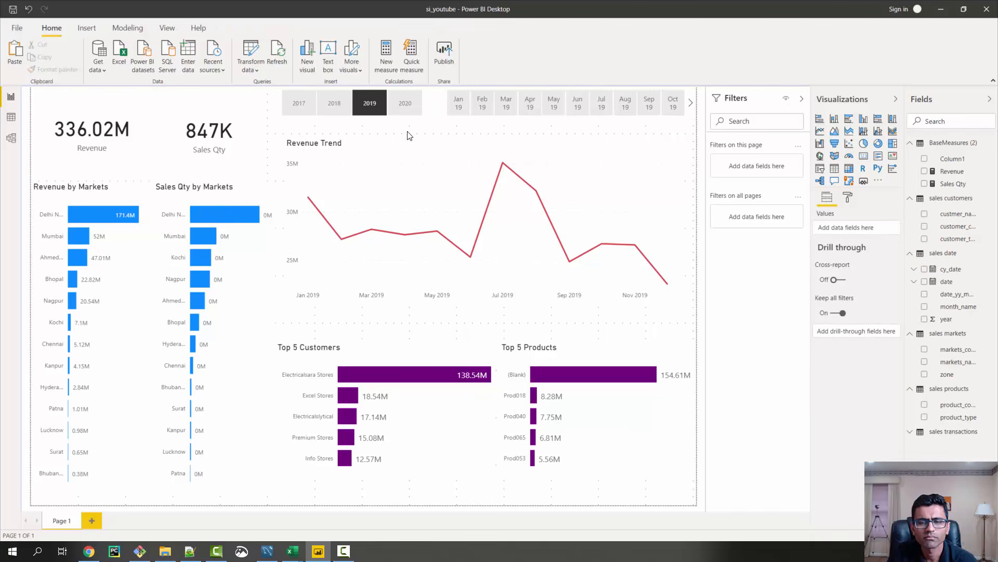
Switch to Chrome and examine the 1_SalesInsights folder of the DataAnalysisProjects GitHub repository, including its address and the si_youtube.pbix file
mouse_move(531, 367)
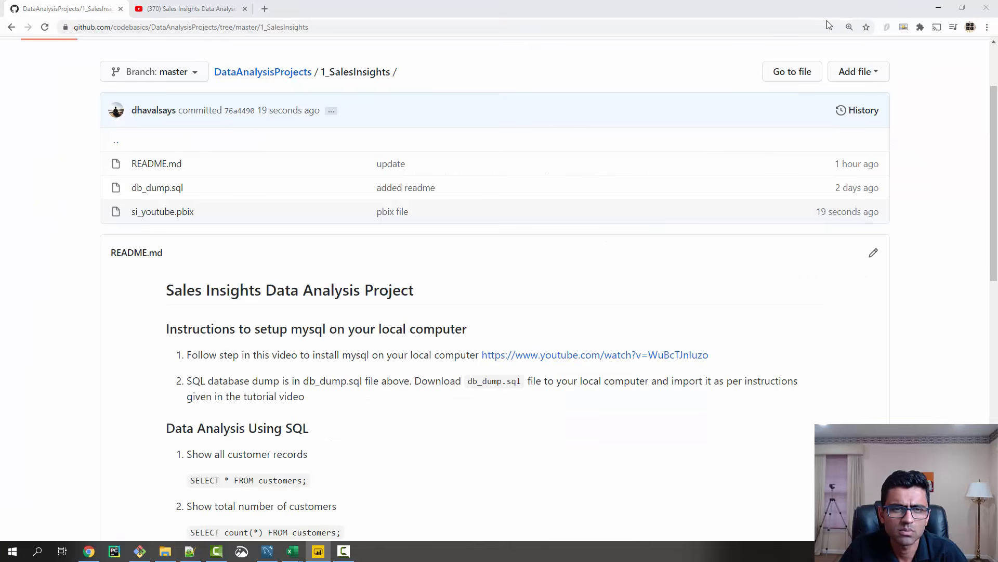
left_click(941, 14)
scroll(270, 151, "up", 1)
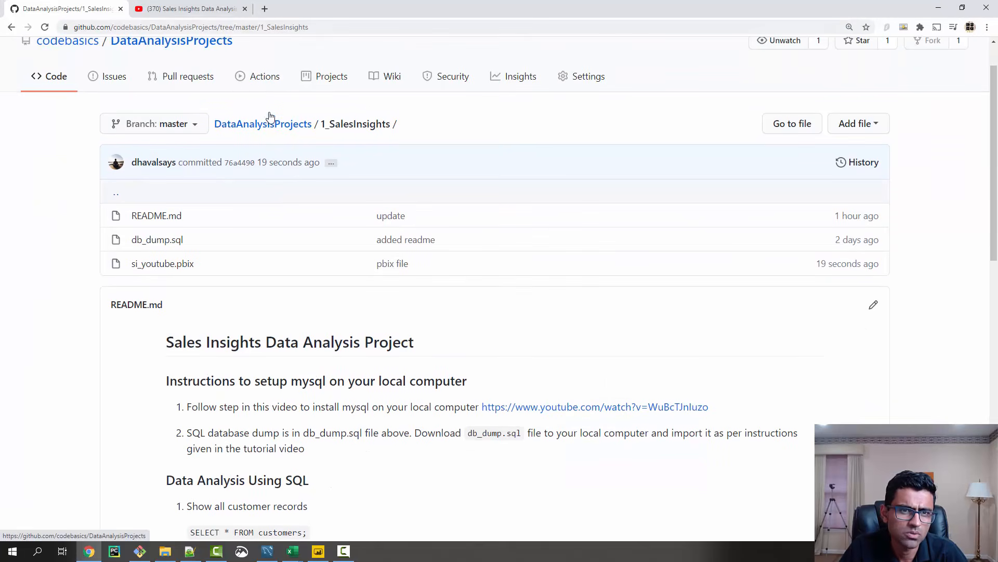
left_click(326, 27)
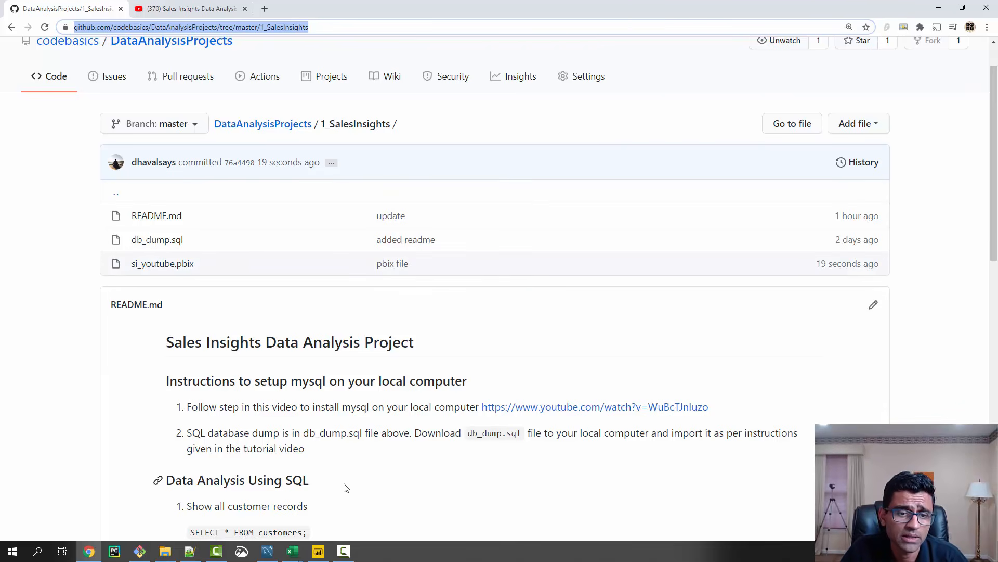
left_click(354, 434)
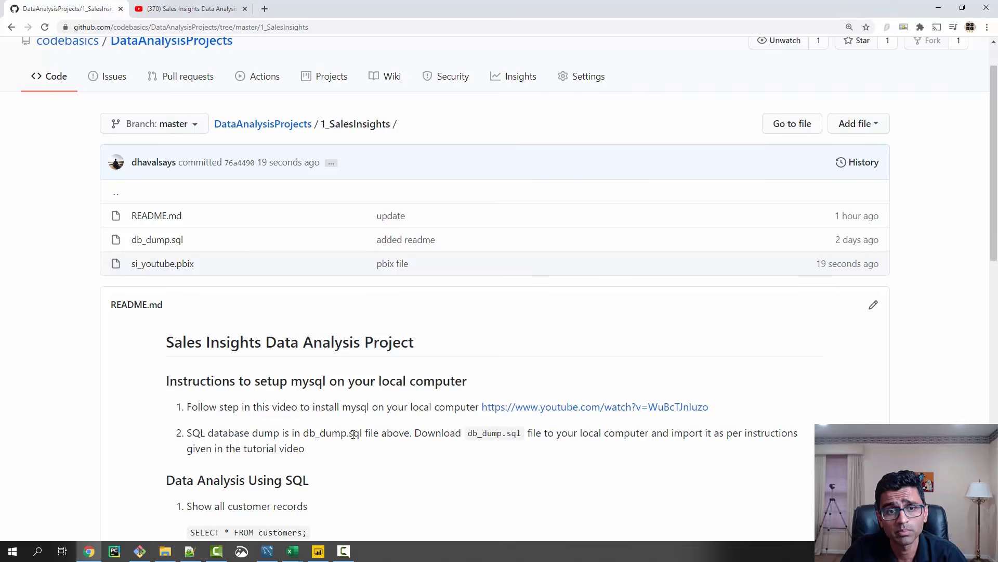